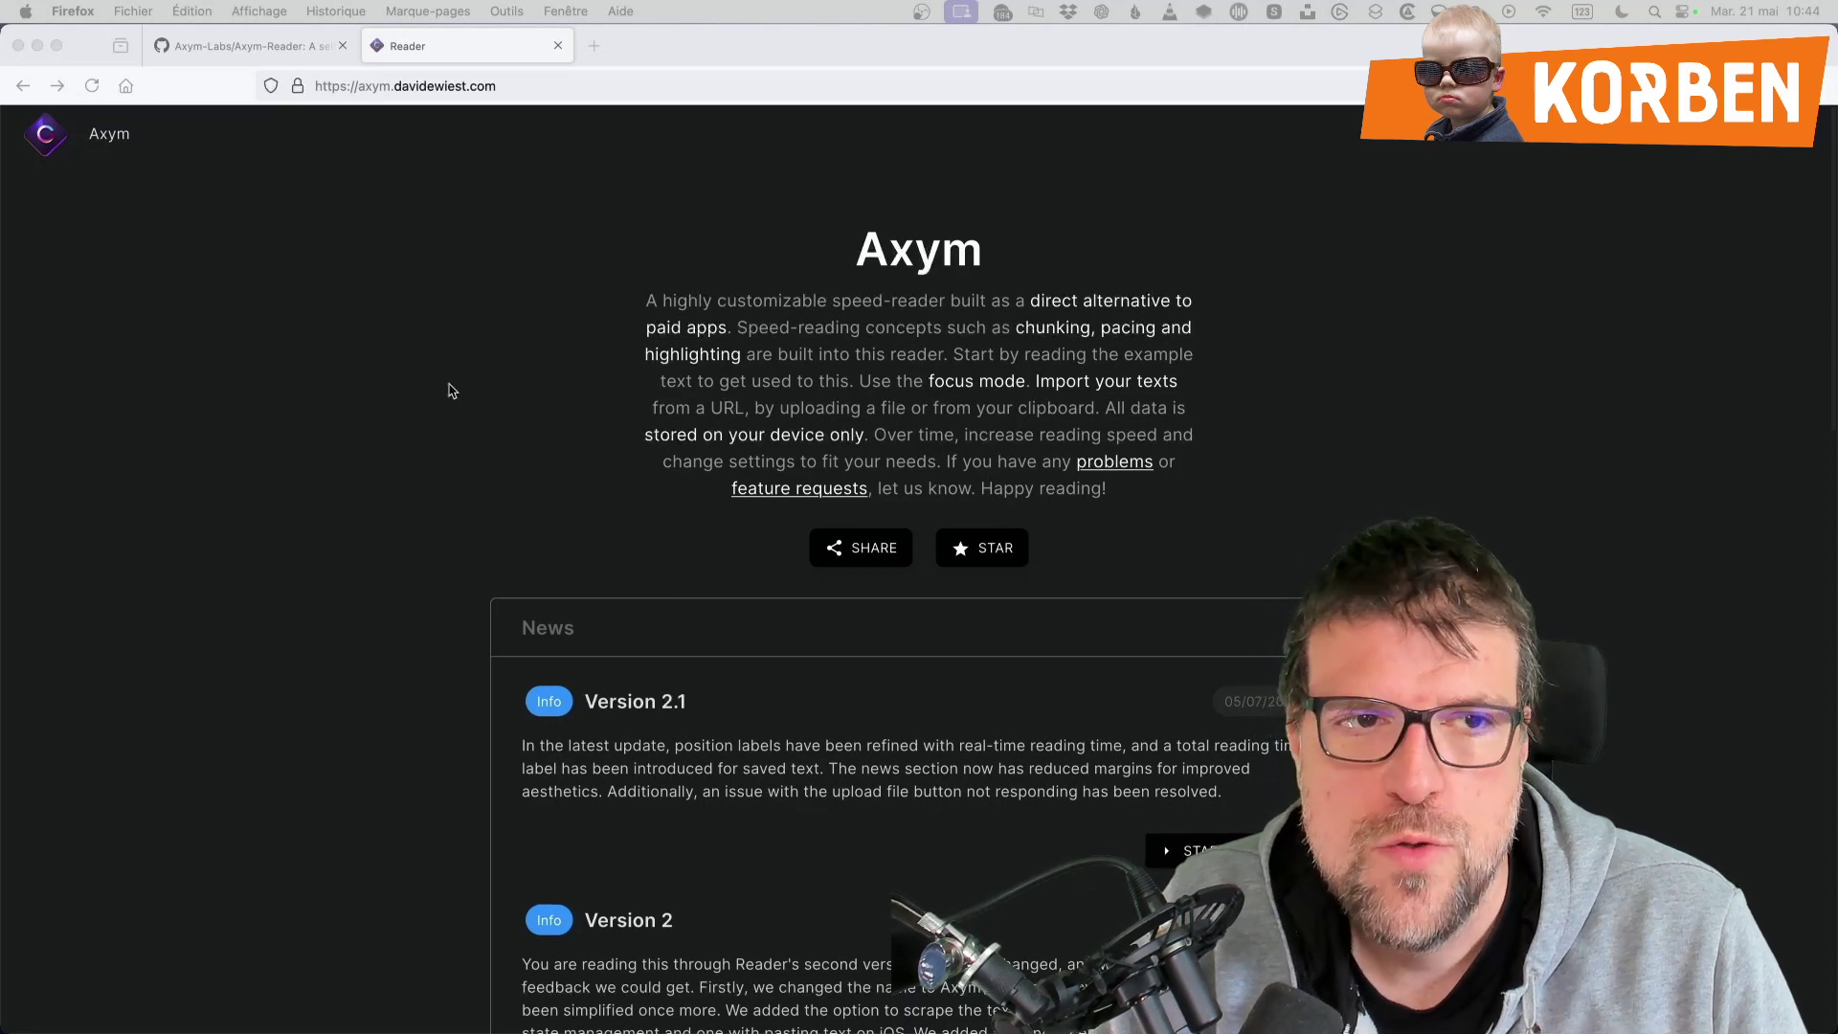
# Pause the playback of the example text and move the reading position back to its beginning
pyautogui.scroll(-2, 411, 510)
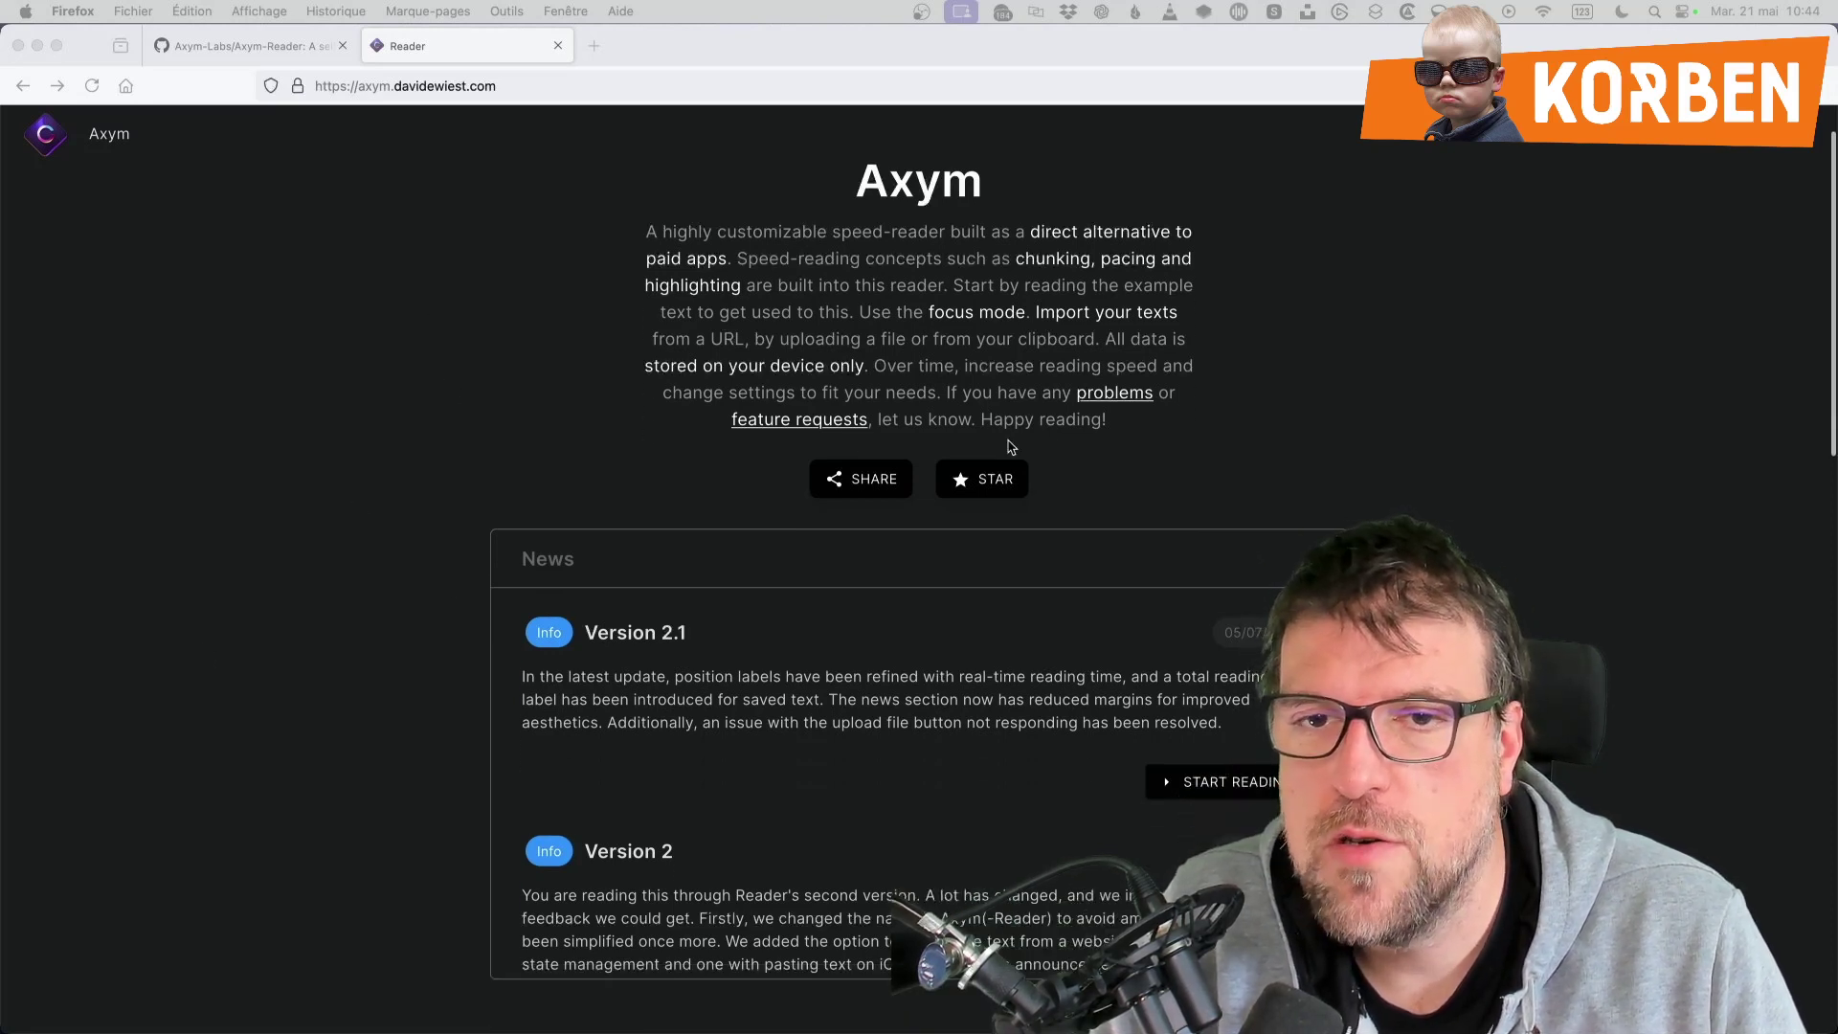
pyautogui.scroll(-8, 1100, 563)
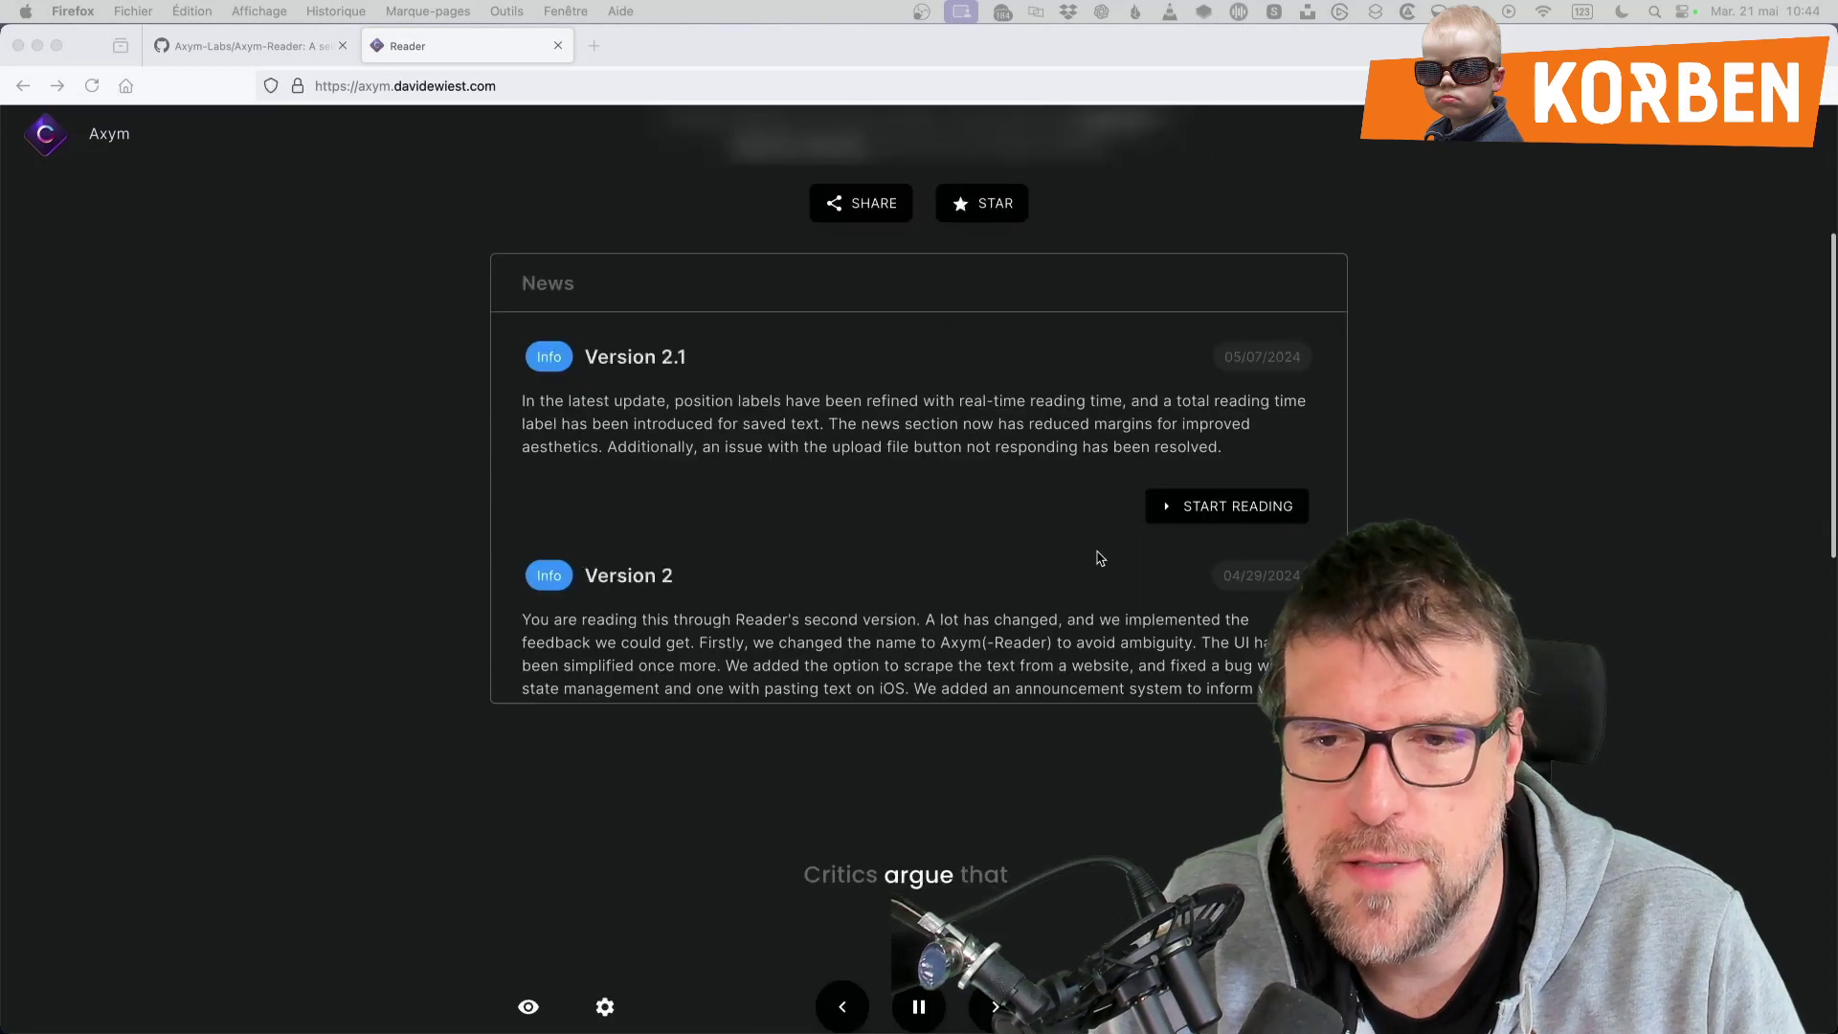
pyautogui.scroll(-2, 1050, 533)
pyautogui.scroll(-10, 1051, 533)
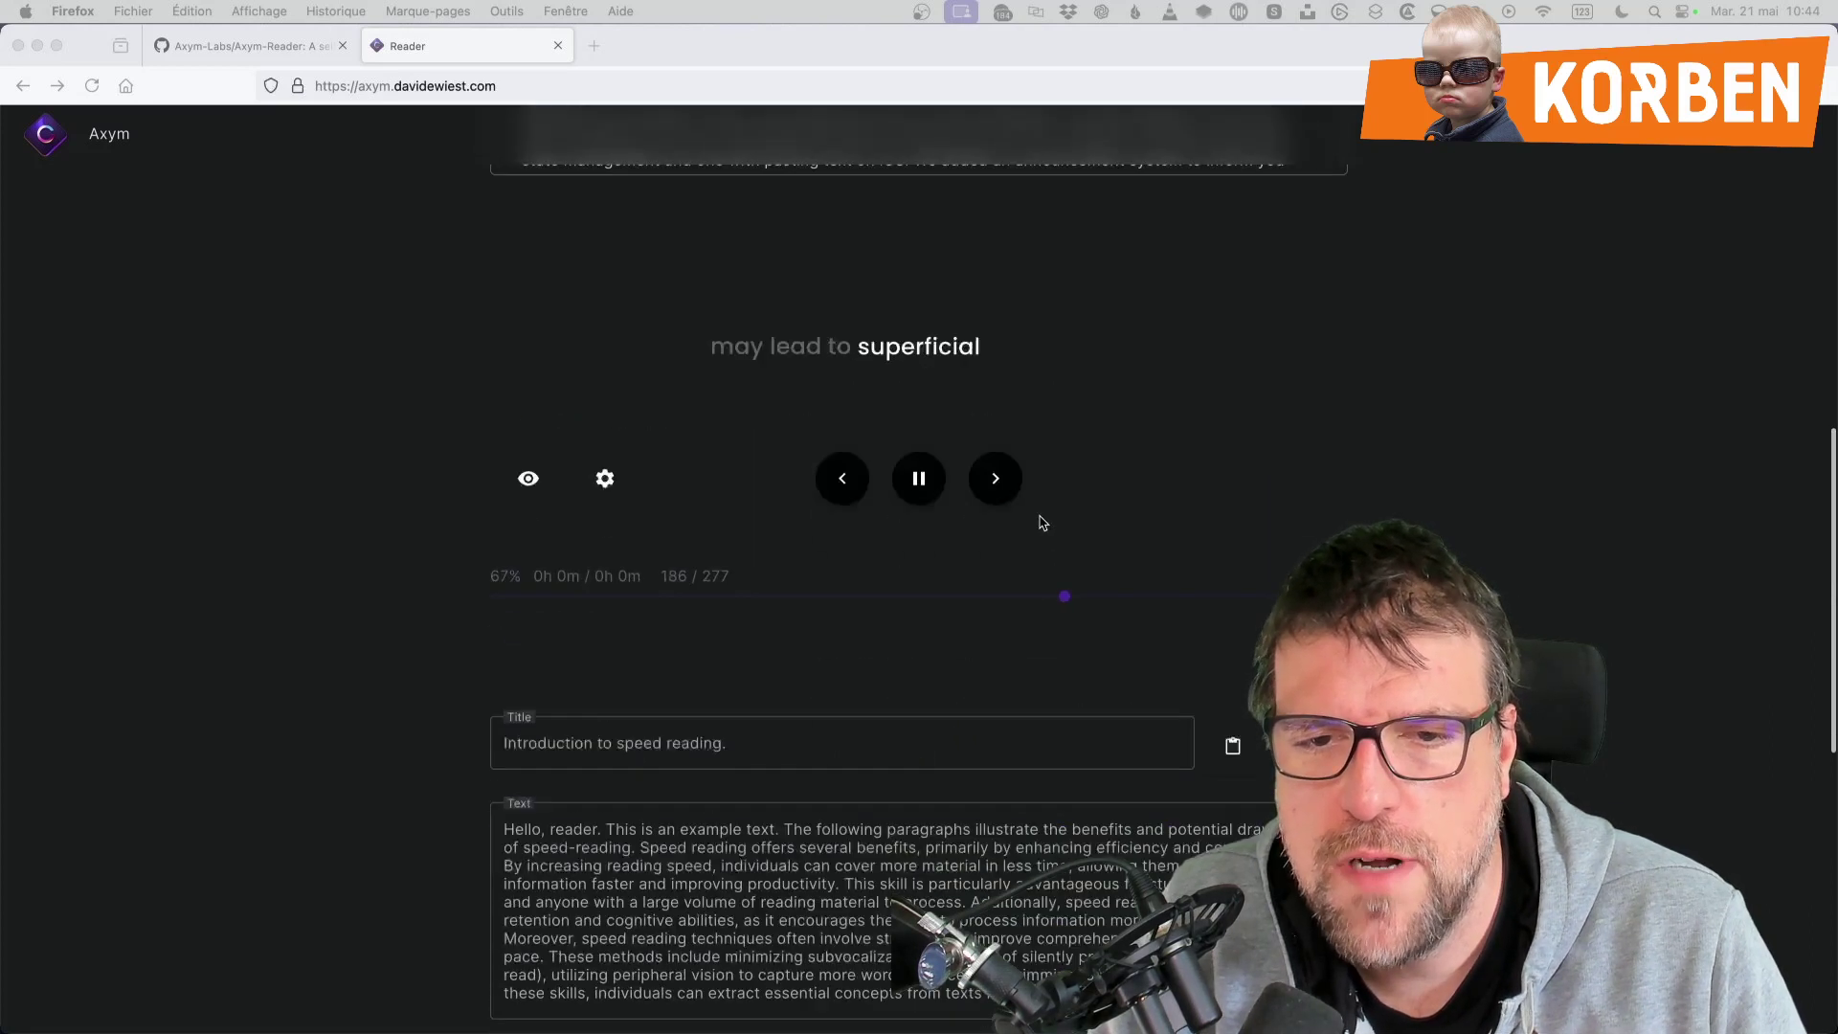
pyautogui.click(917, 455)
pyautogui.moveTo(1105, 571); pyautogui.dragTo(491, 576)
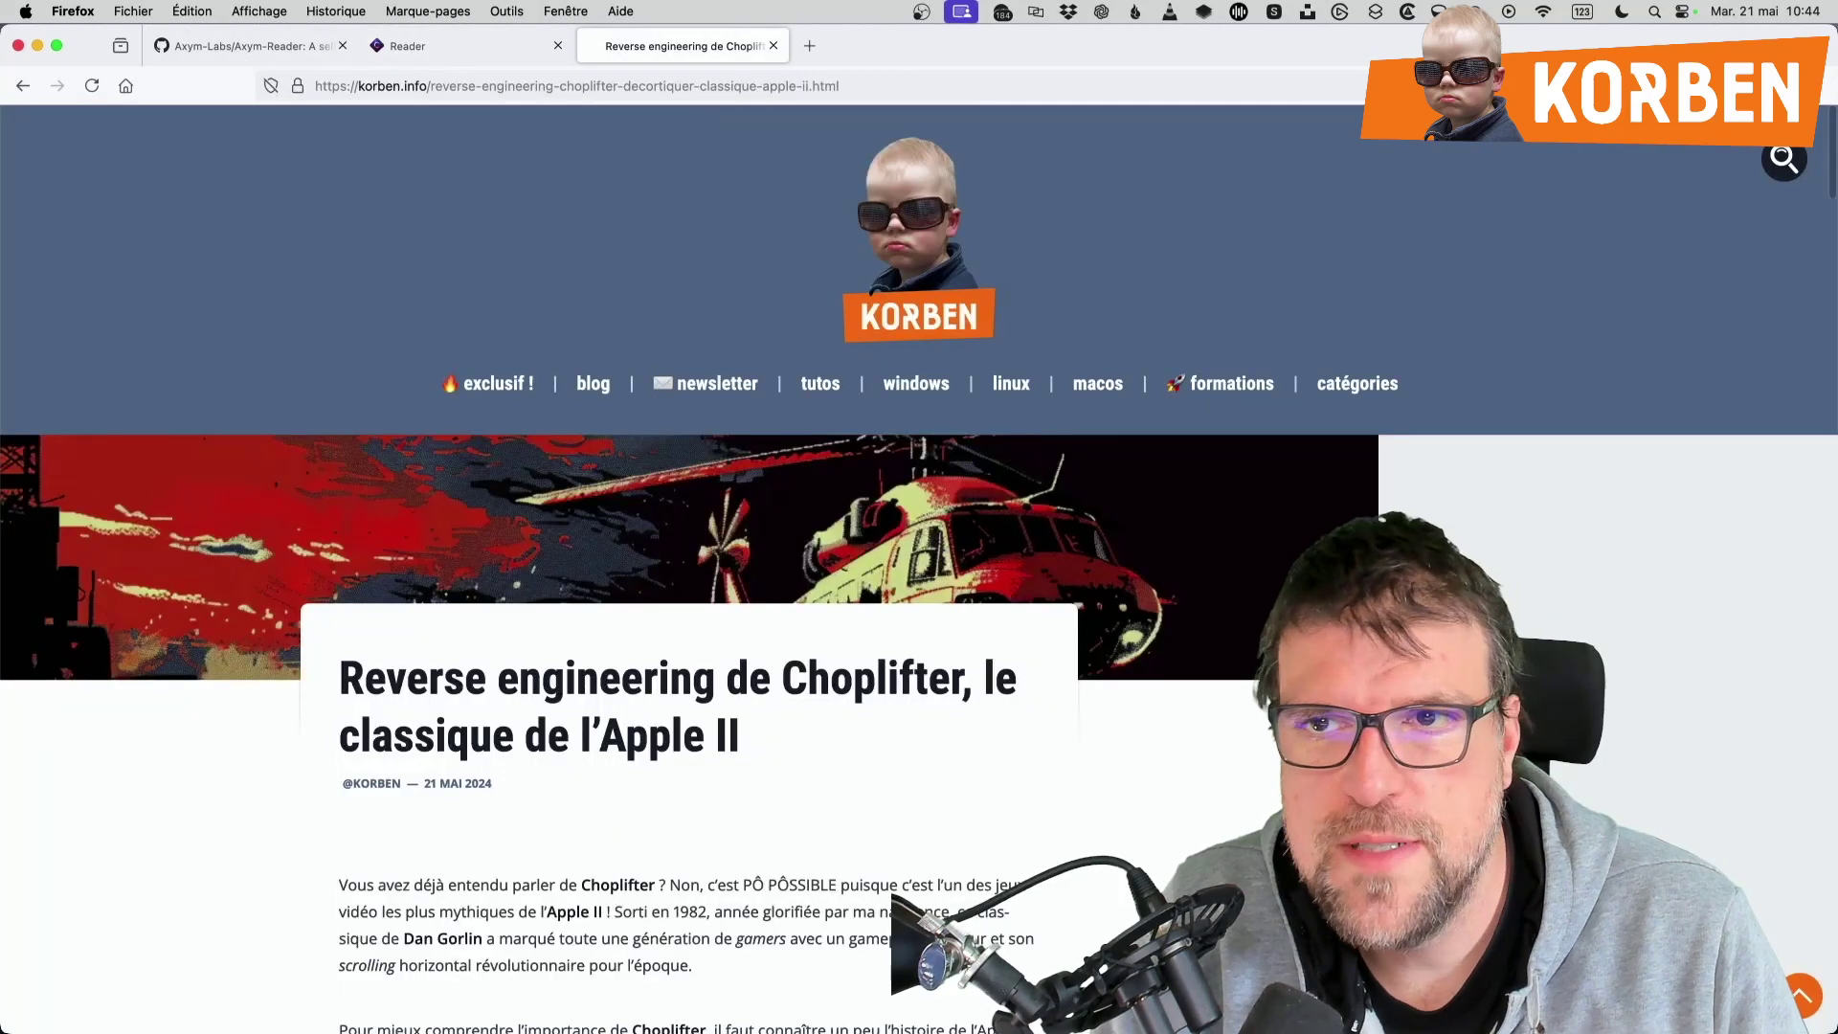
# Bring up the Choplifter article in reader view and replace the speed reader's example text with the copied article
pyautogui.press('super+alt+r')
pyautogui.click(488, 54)
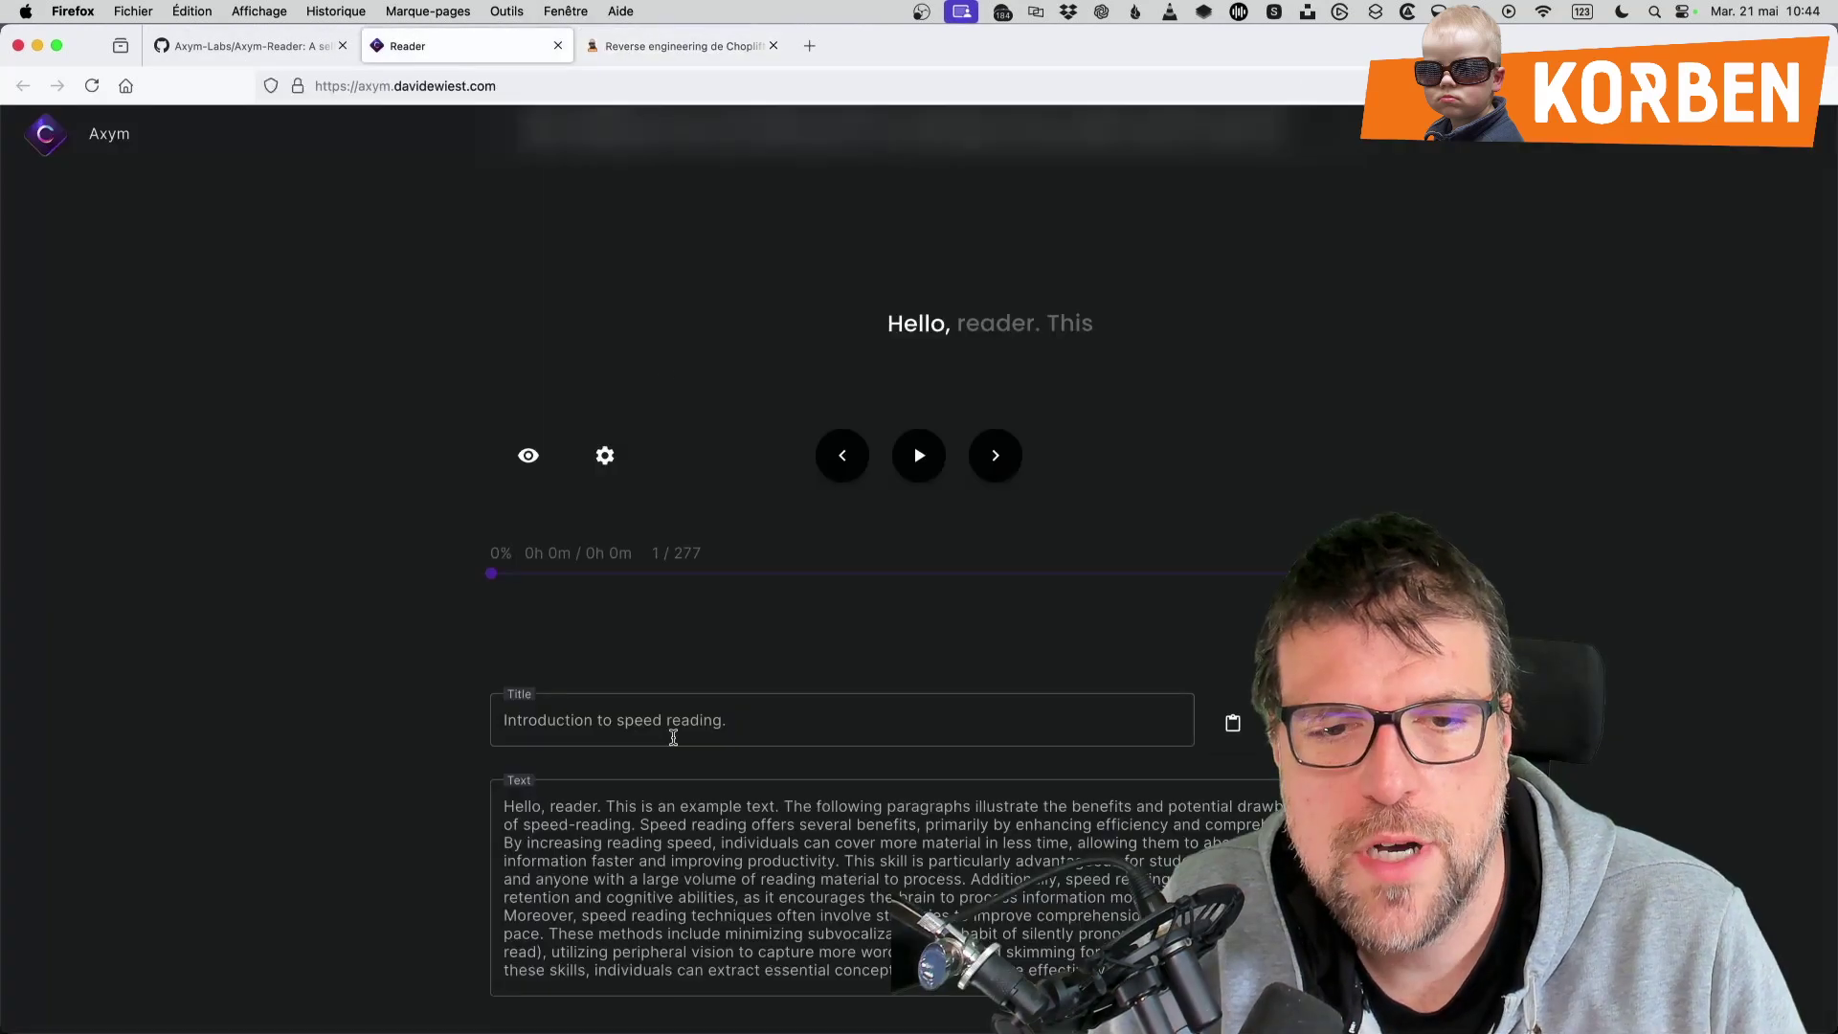
pyautogui.click(675, 825)
pyautogui.press('super+a')
pyautogui.press('super+v')
# Delete the site name, headline, author and reading-time lines above the article's first paragraph
pyautogui.scroll(-4, 421, 462)
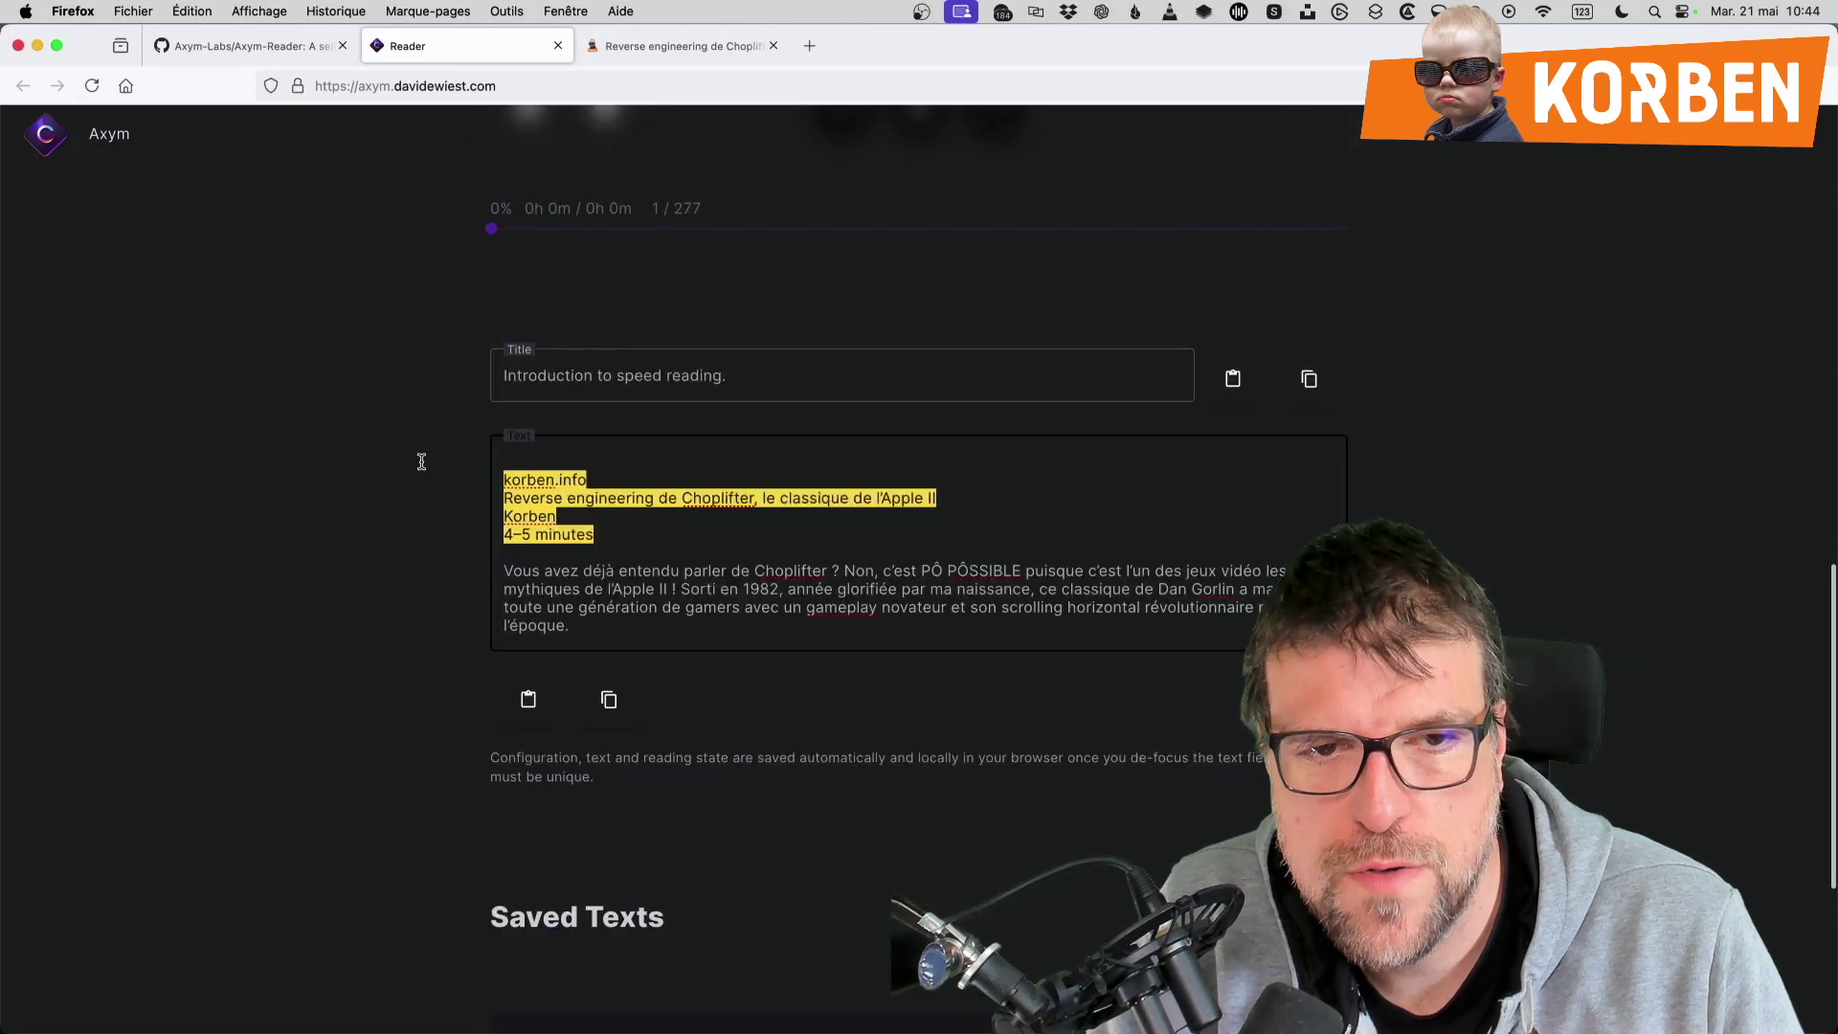
pyautogui.press('BackSpace')
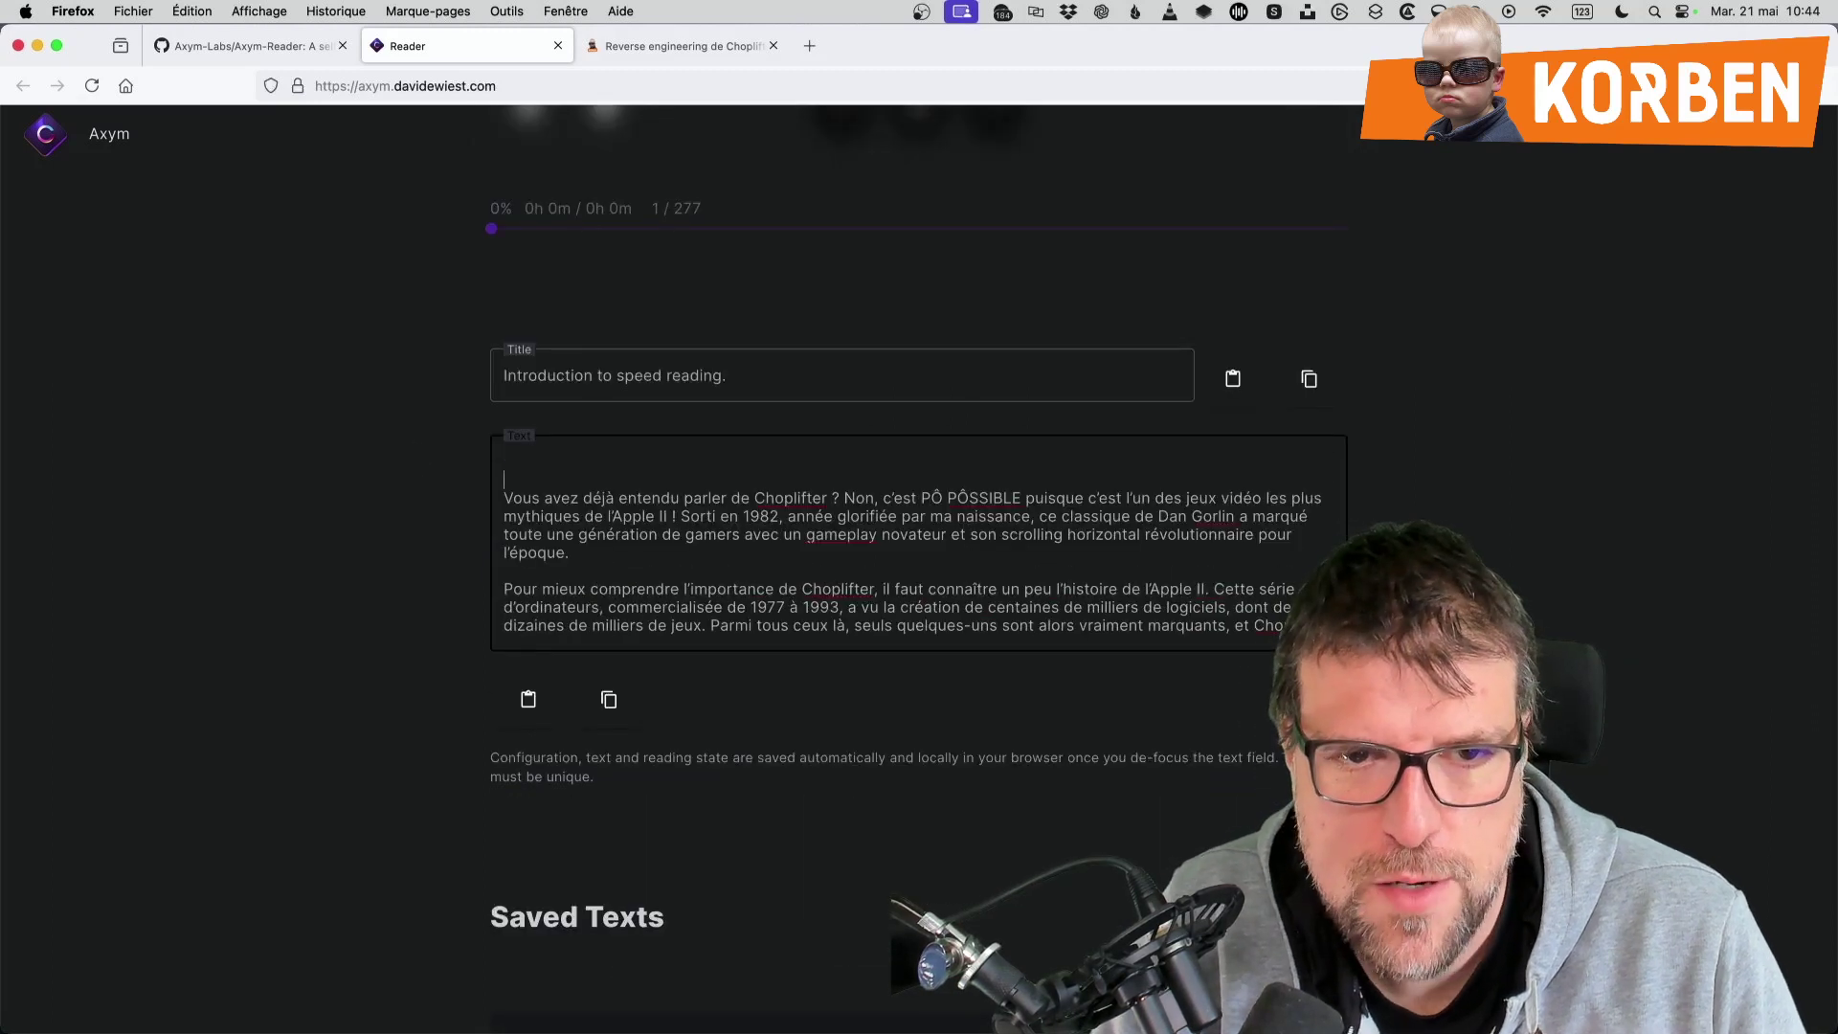
pyautogui.scroll(-1, 895, 552)
pyautogui.scroll(5, 362, 545)
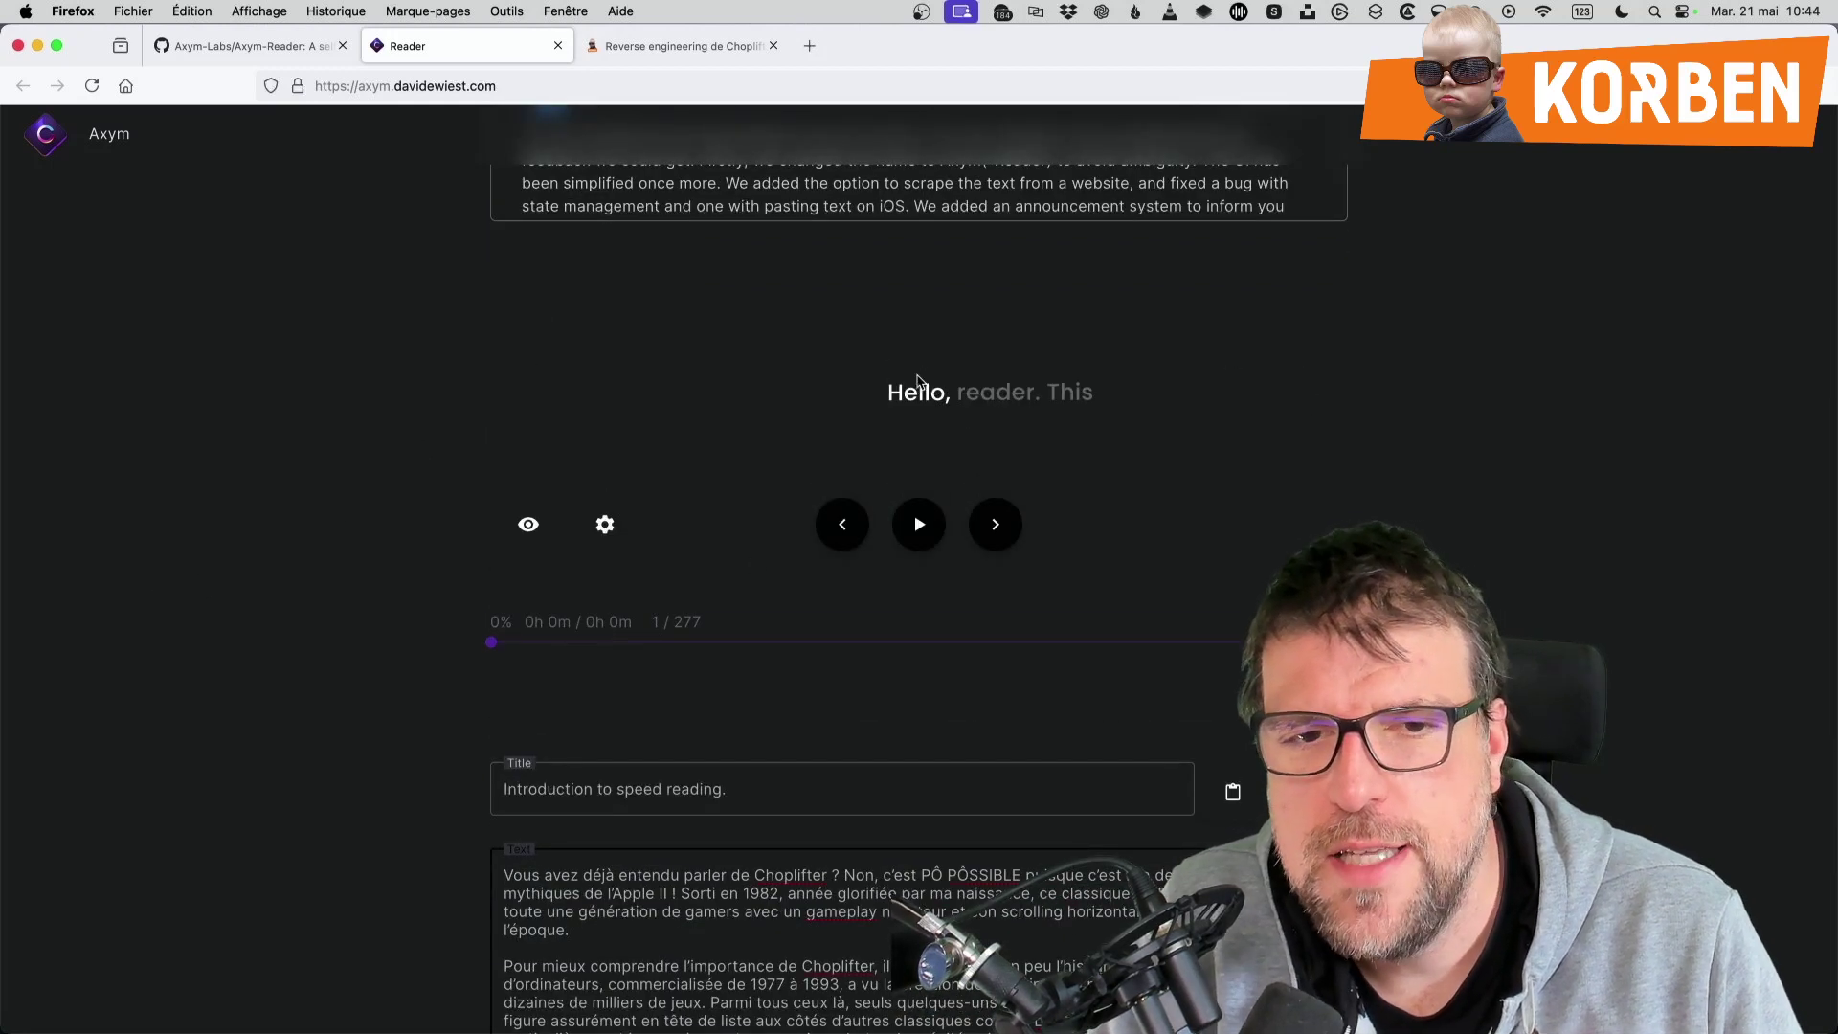
# Load the edited article into the reader, try advancing one word, and return to the first word
pyautogui.click(891, 391)
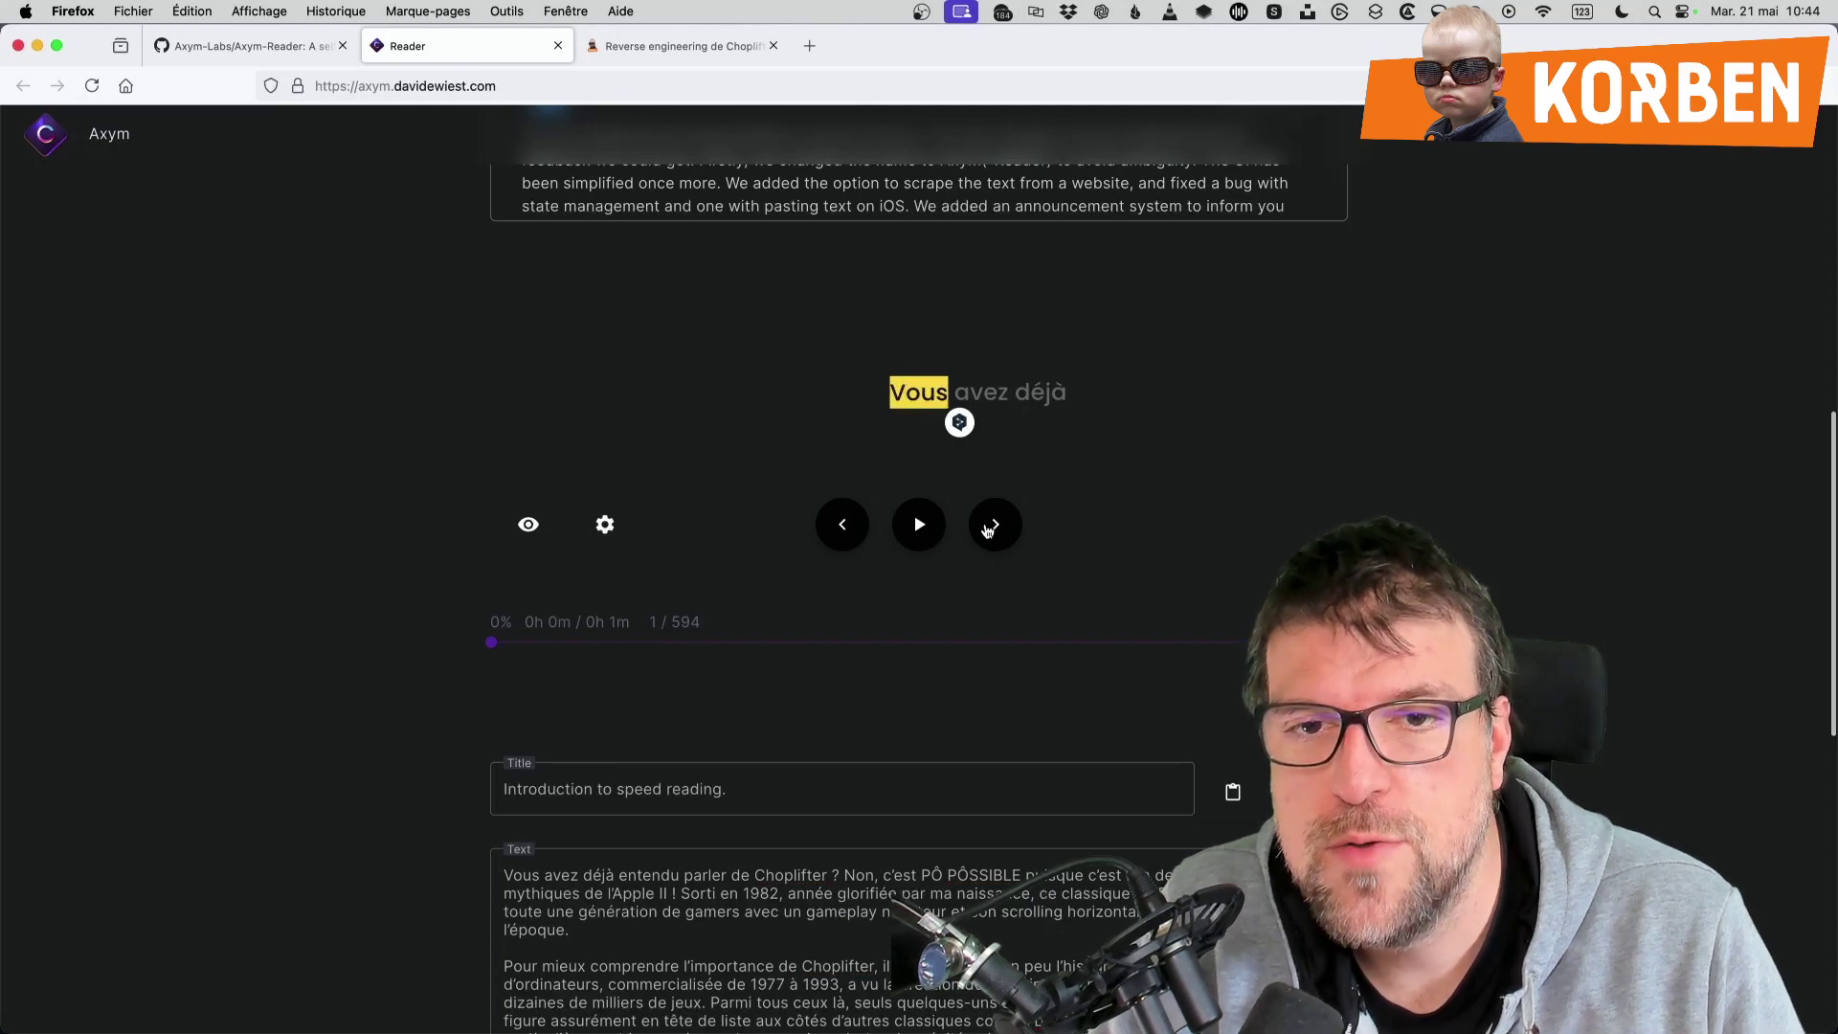
pyautogui.click(992, 525)
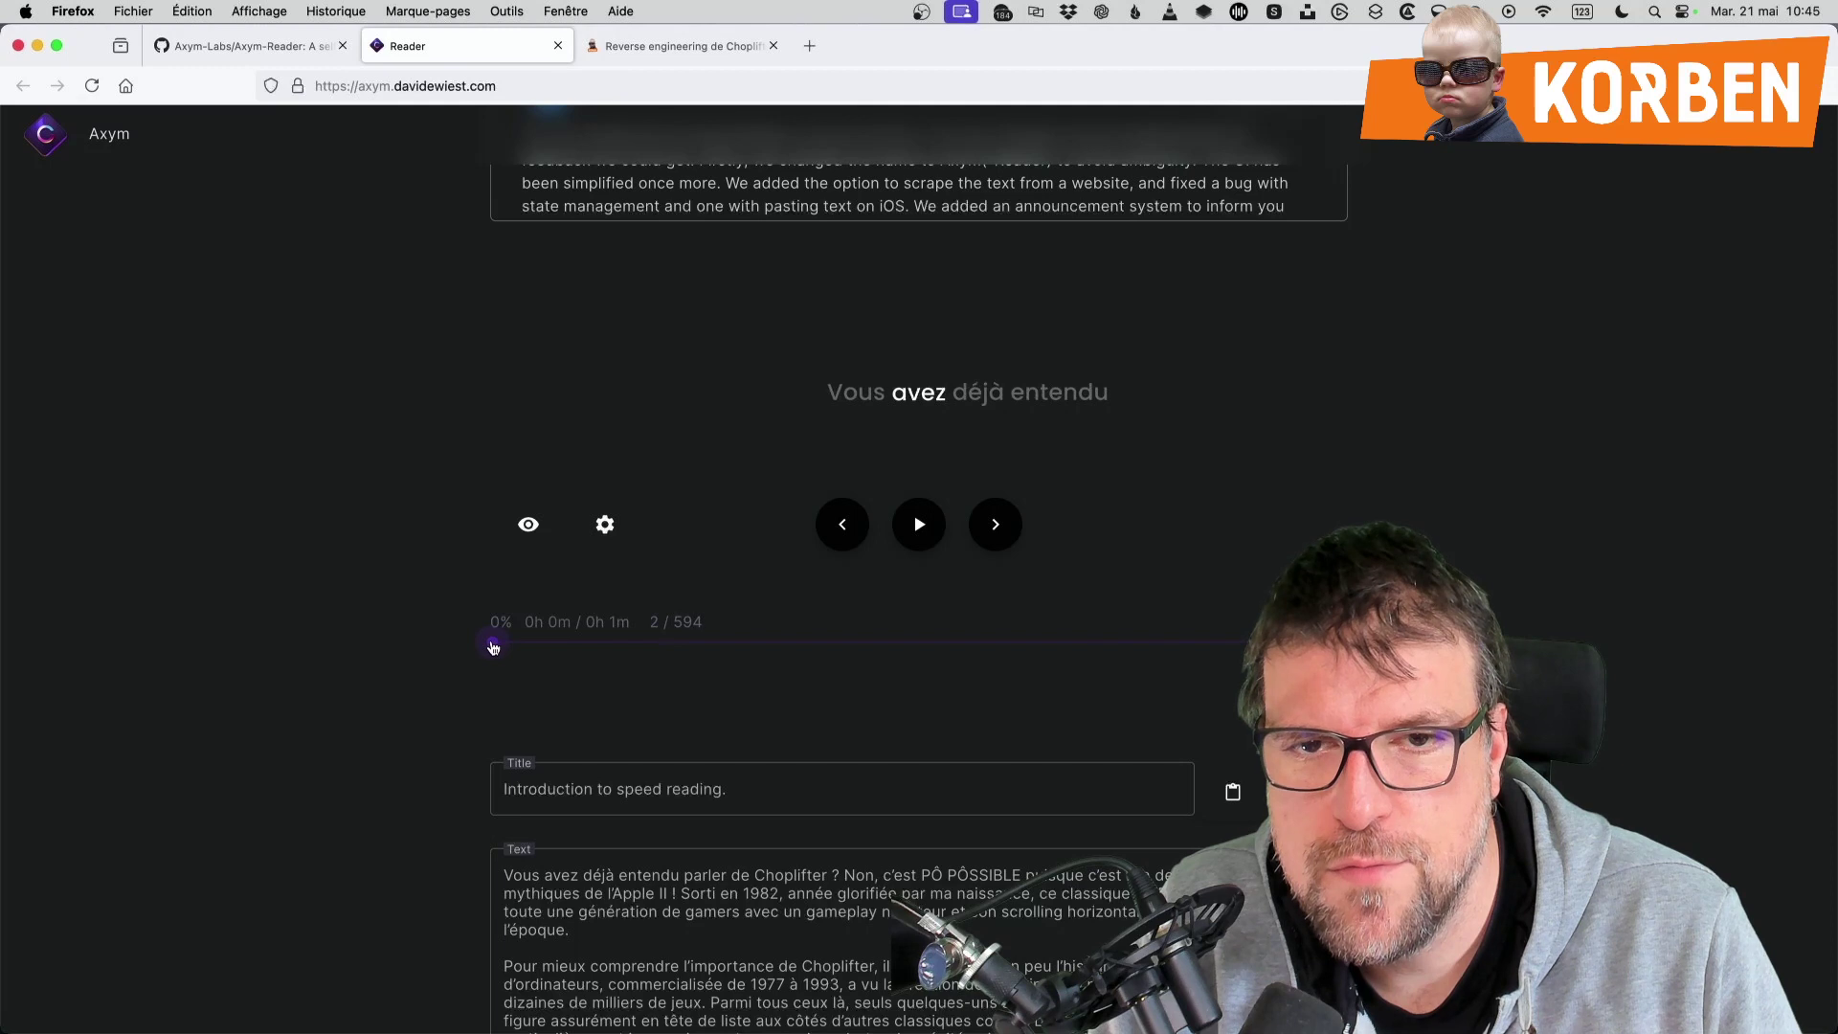
pyautogui.moveTo(494, 647); pyautogui.dragTo(490, 648)
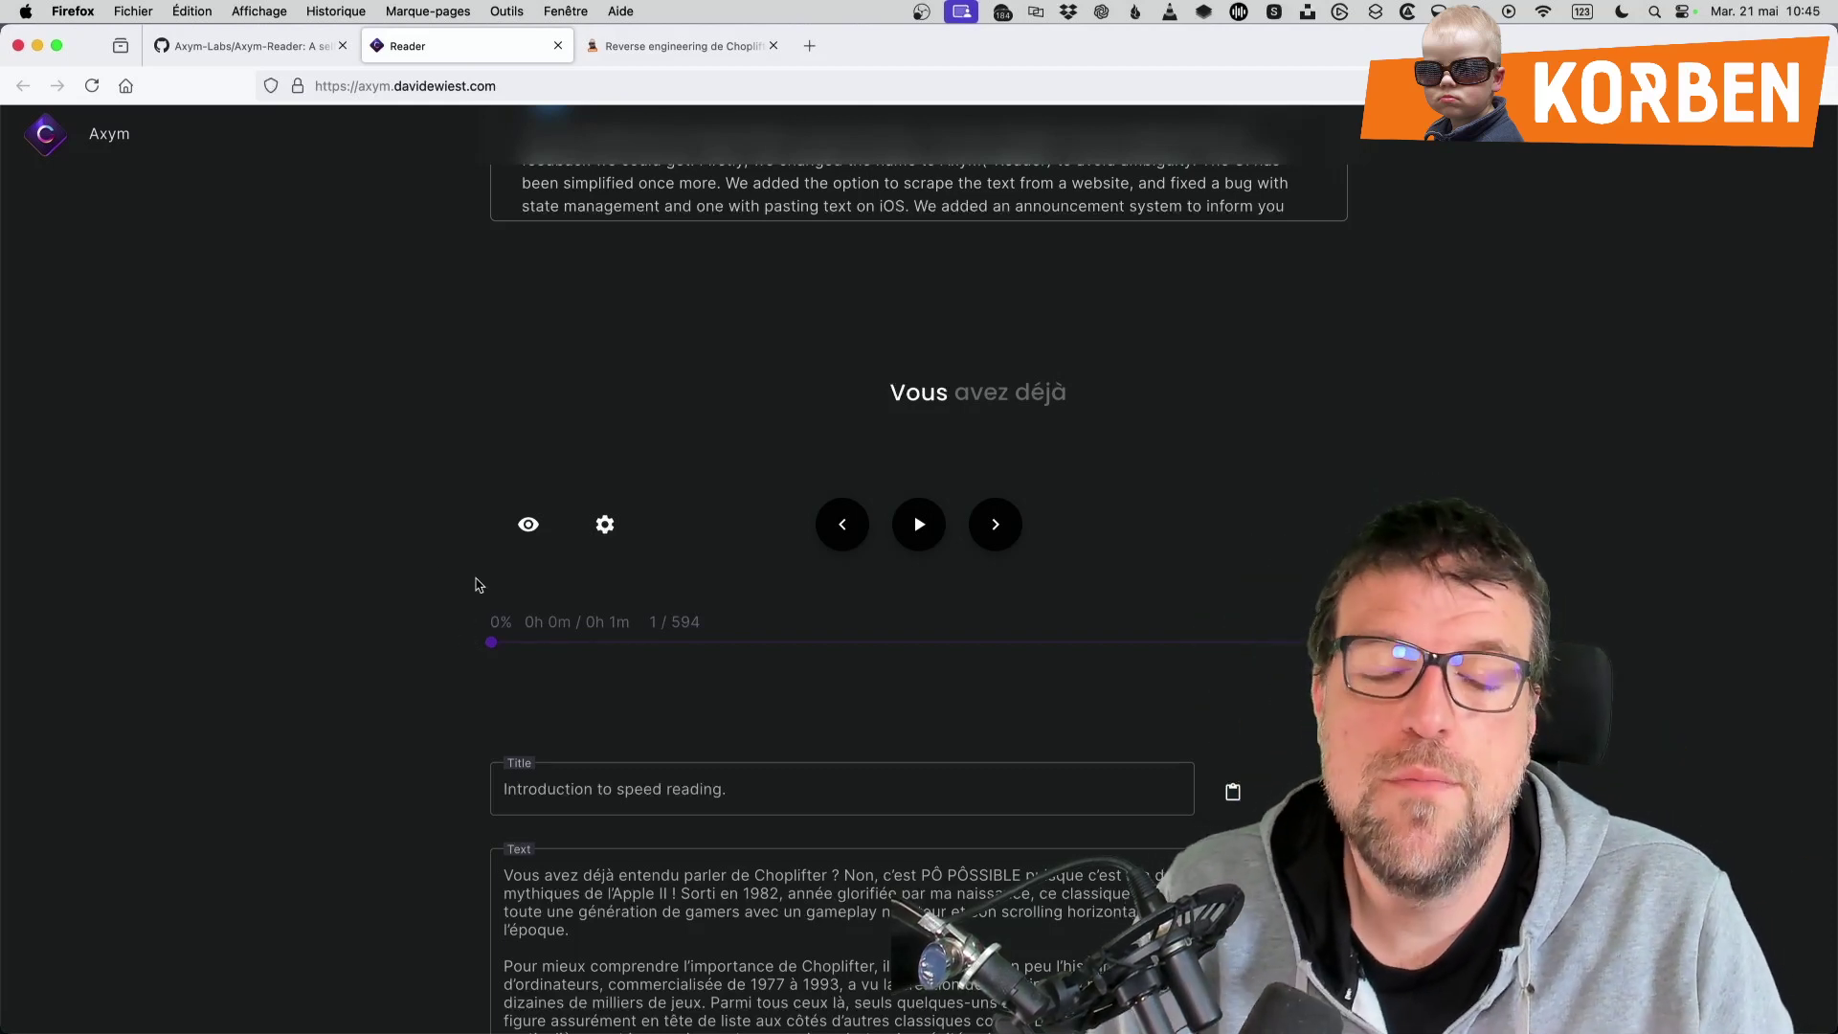
# Lower the reading speed to 201 in the reader's configuration
pyautogui.scroll(-1, 571, 506)
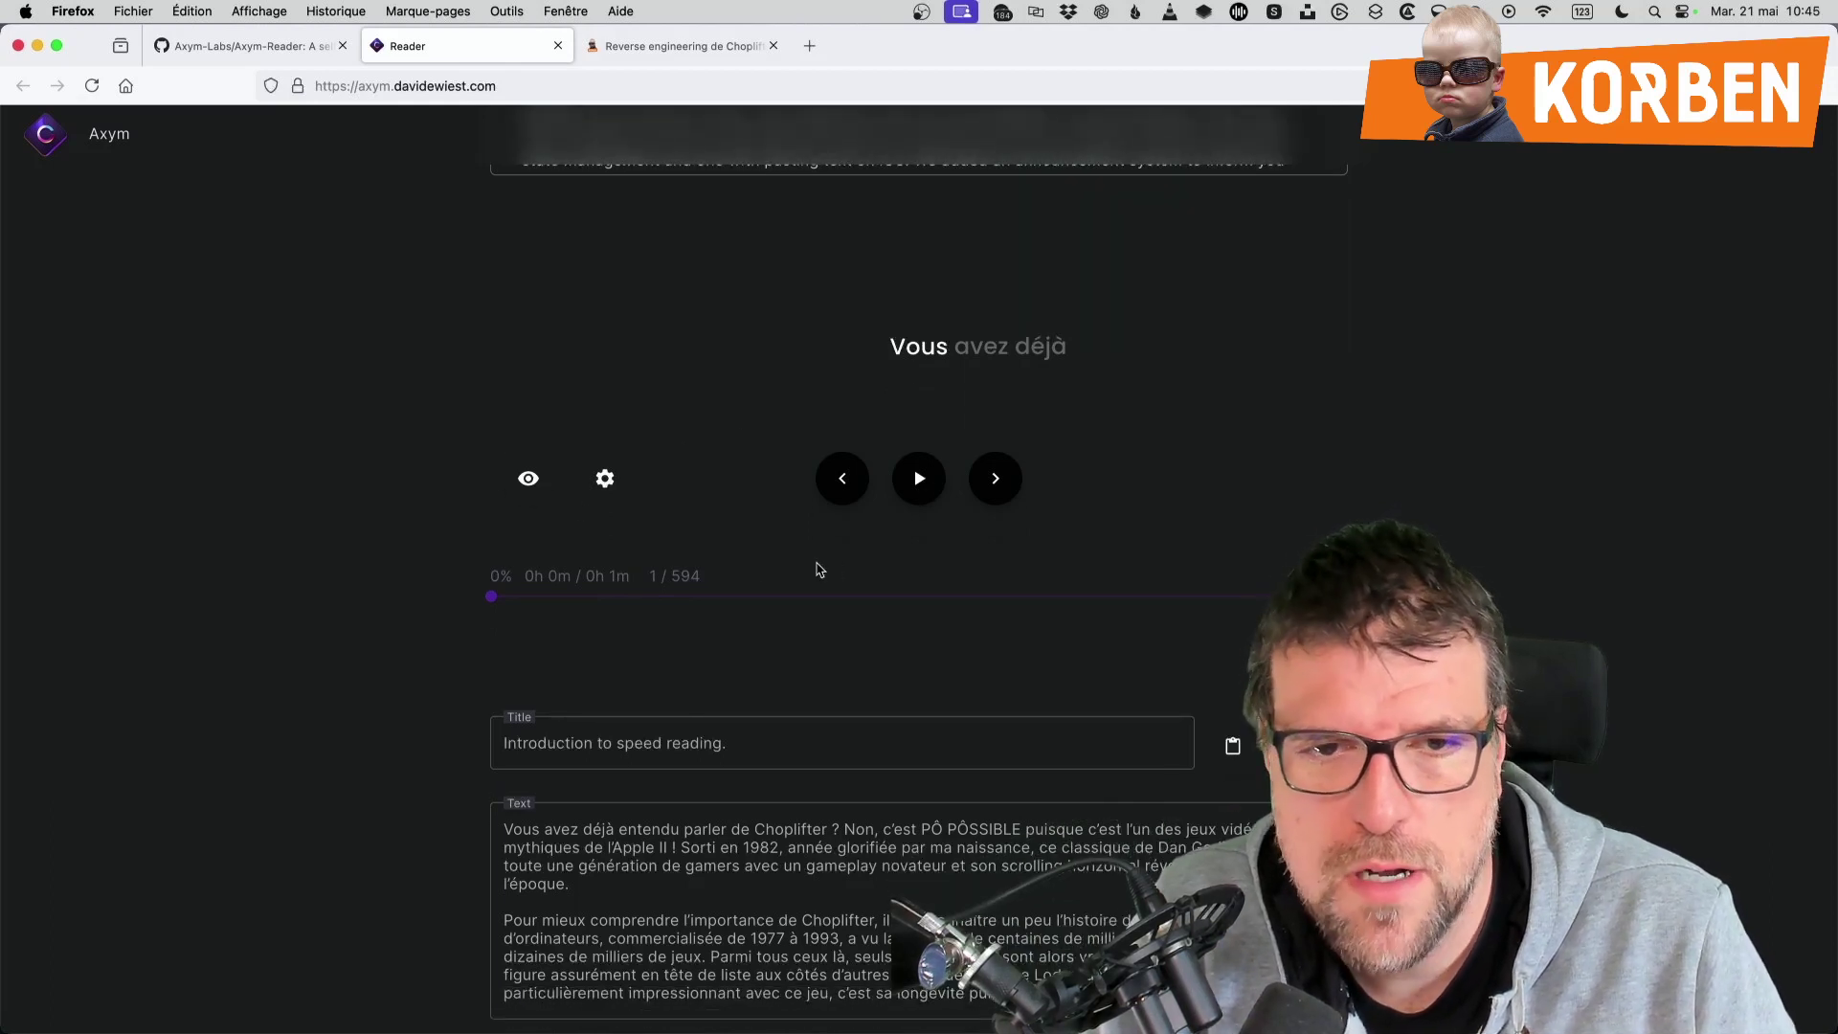
pyautogui.click(605, 479)
pyautogui.scroll(-1, 645, 805)
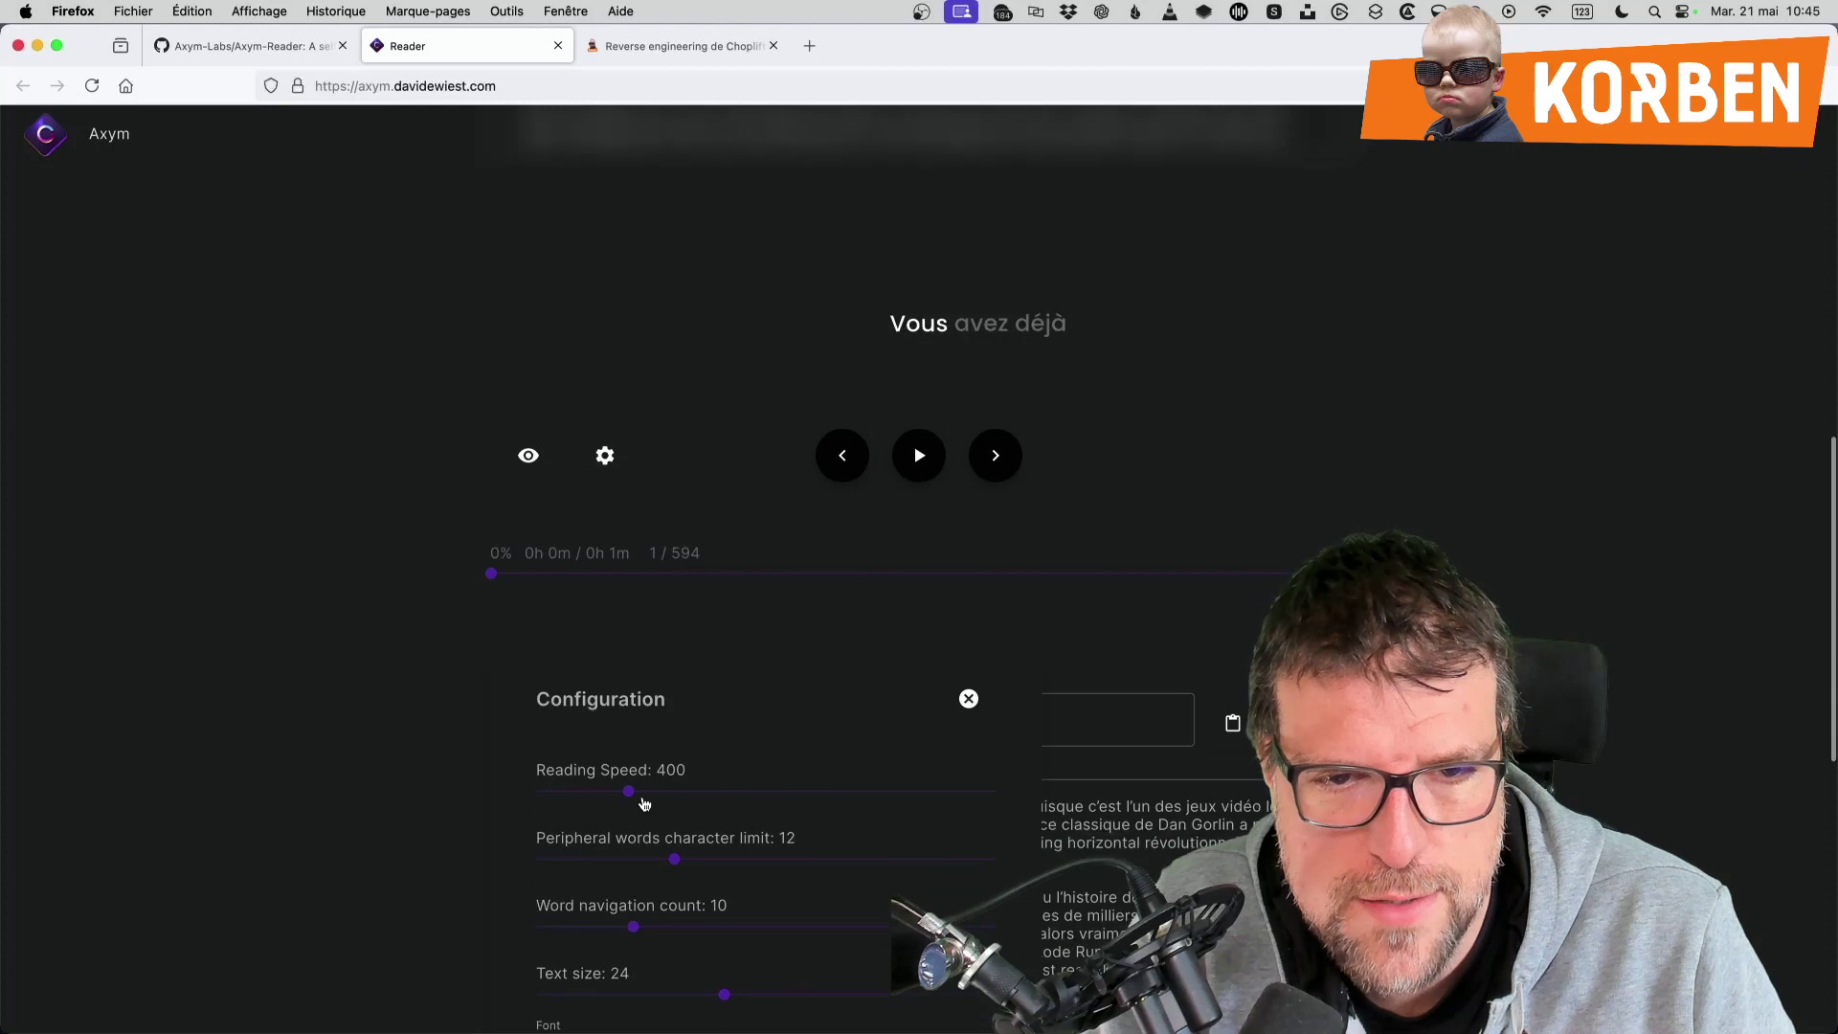
pyautogui.scroll(-5, 645, 804)
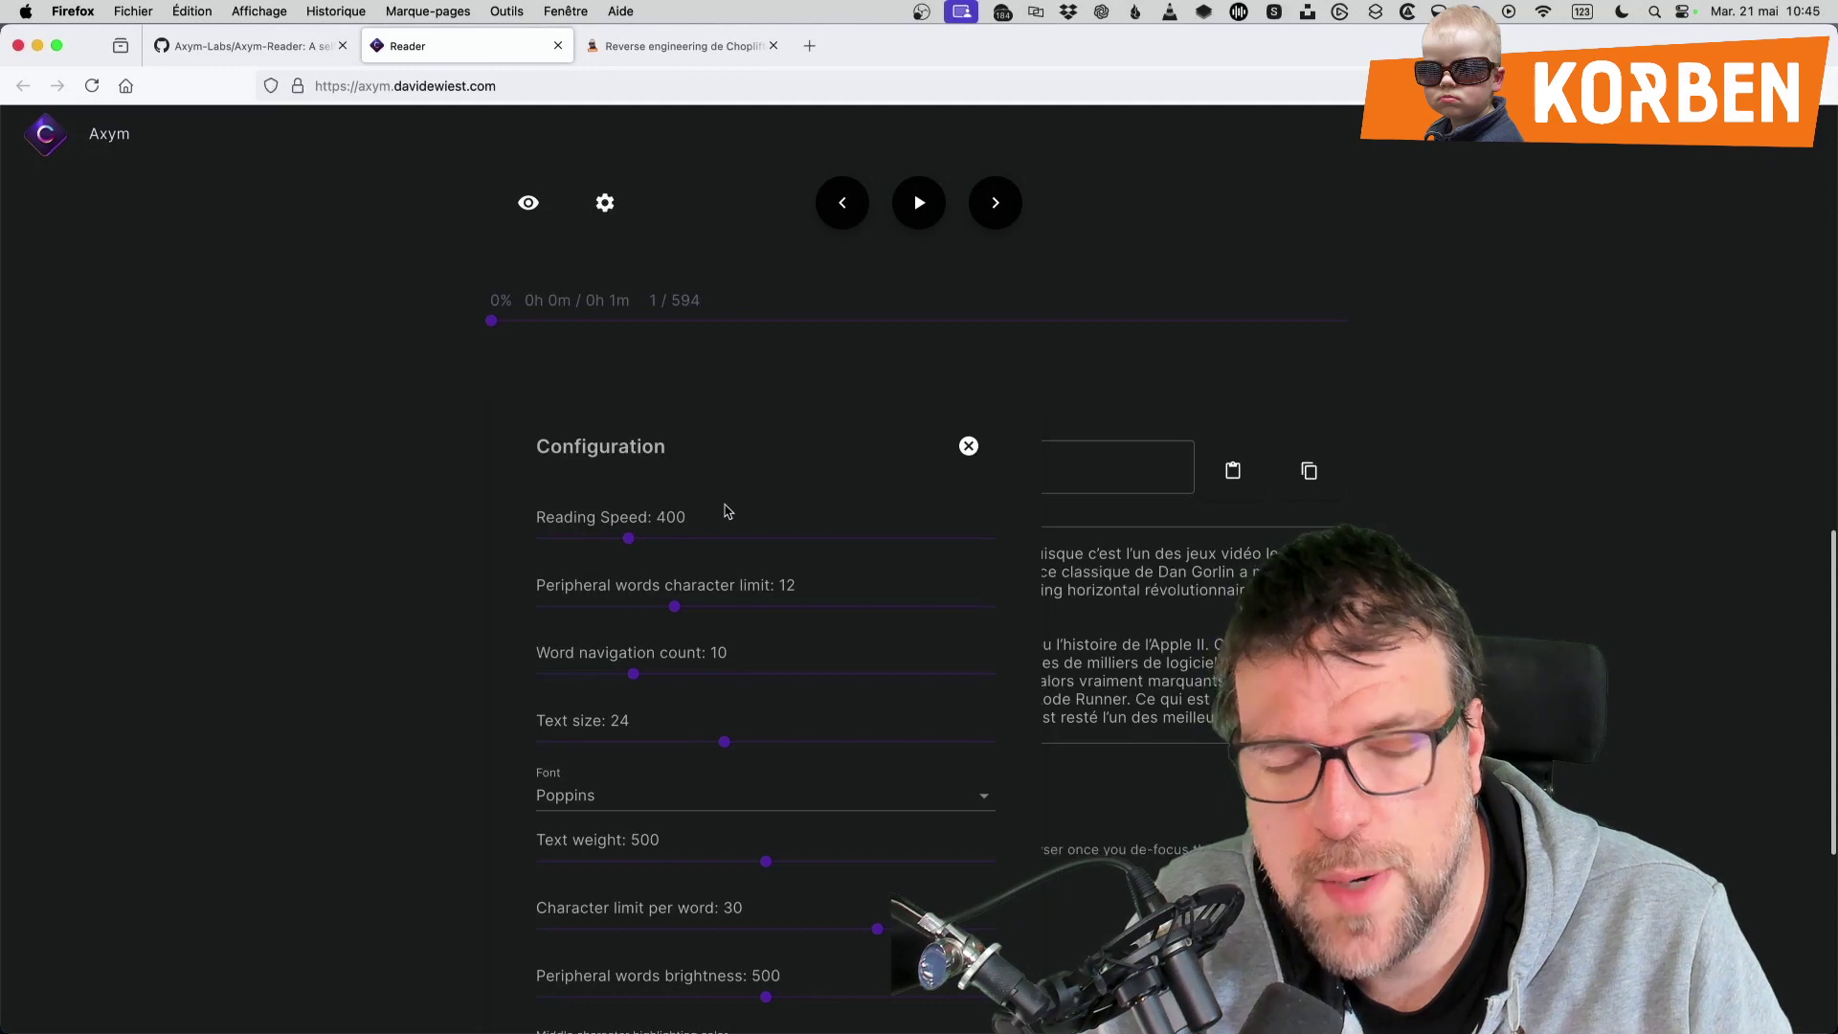
pyautogui.moveTo(626, 537); pyautogui.dragTo(596, 543)
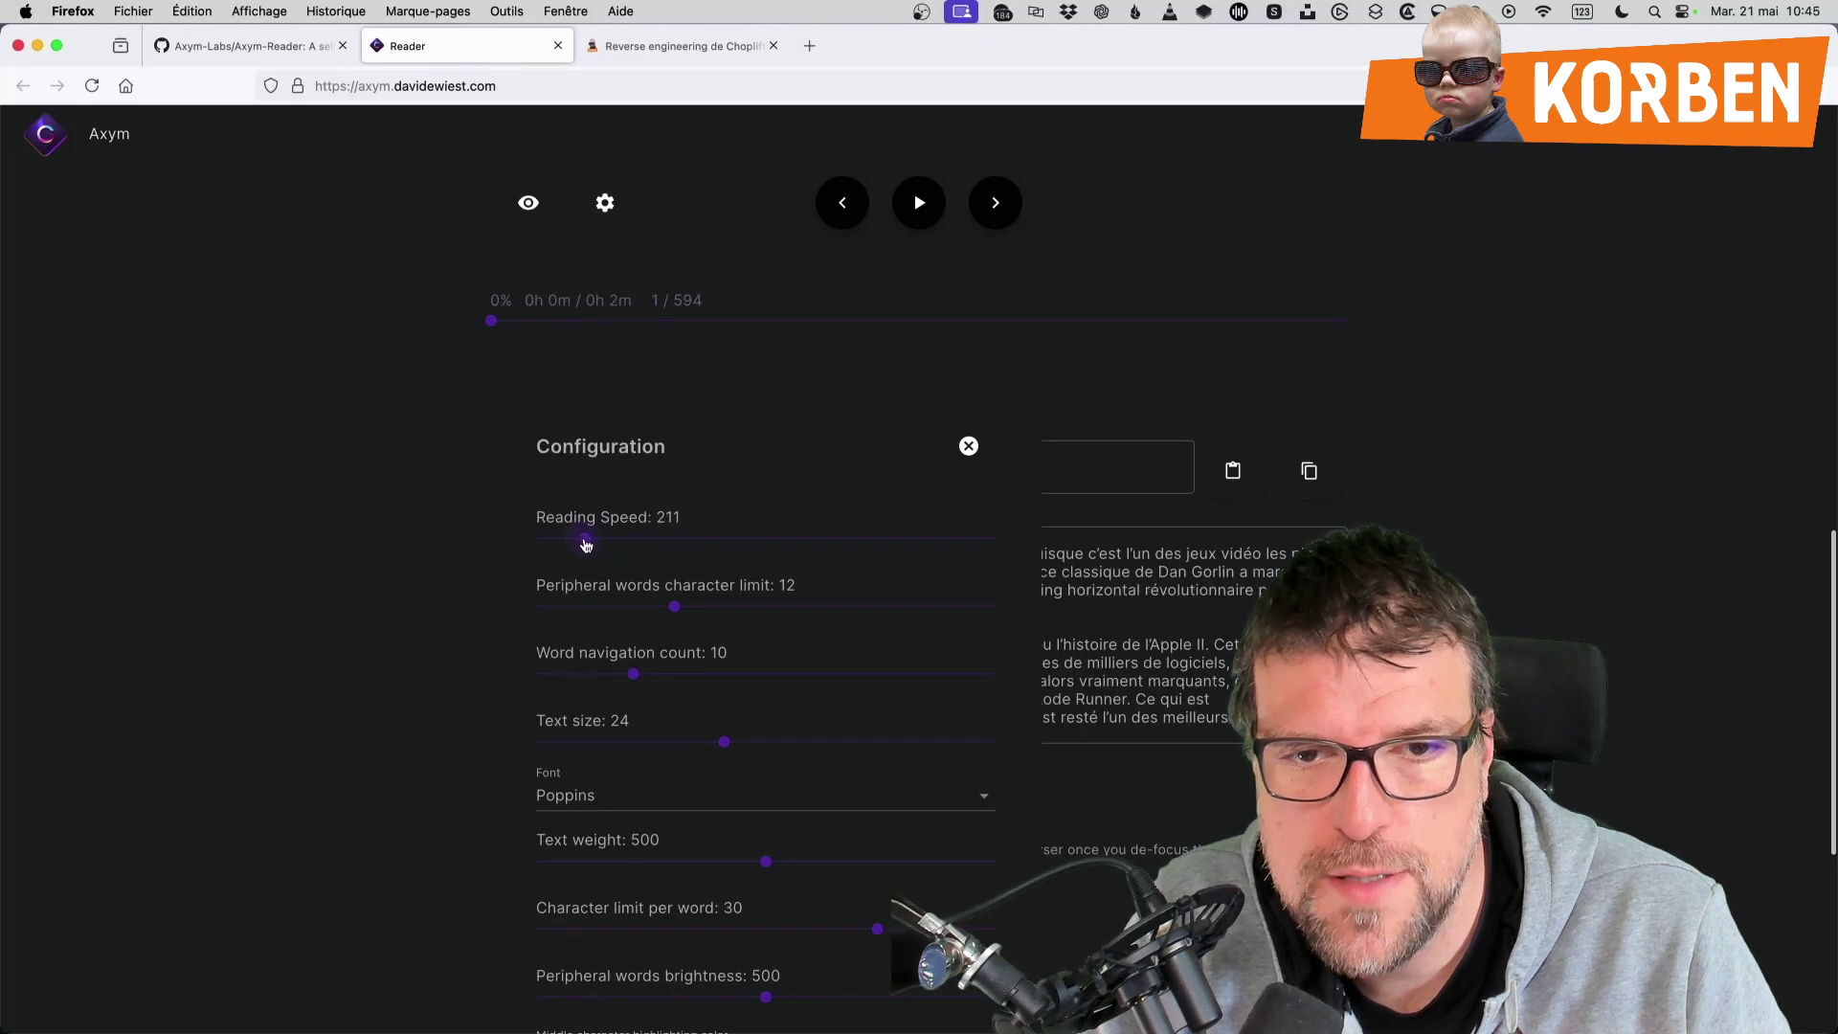
# Examine the other configuration options down to the middle character highlighting color and close the configuration
pyautogui.scroll(-1, 831, 521)
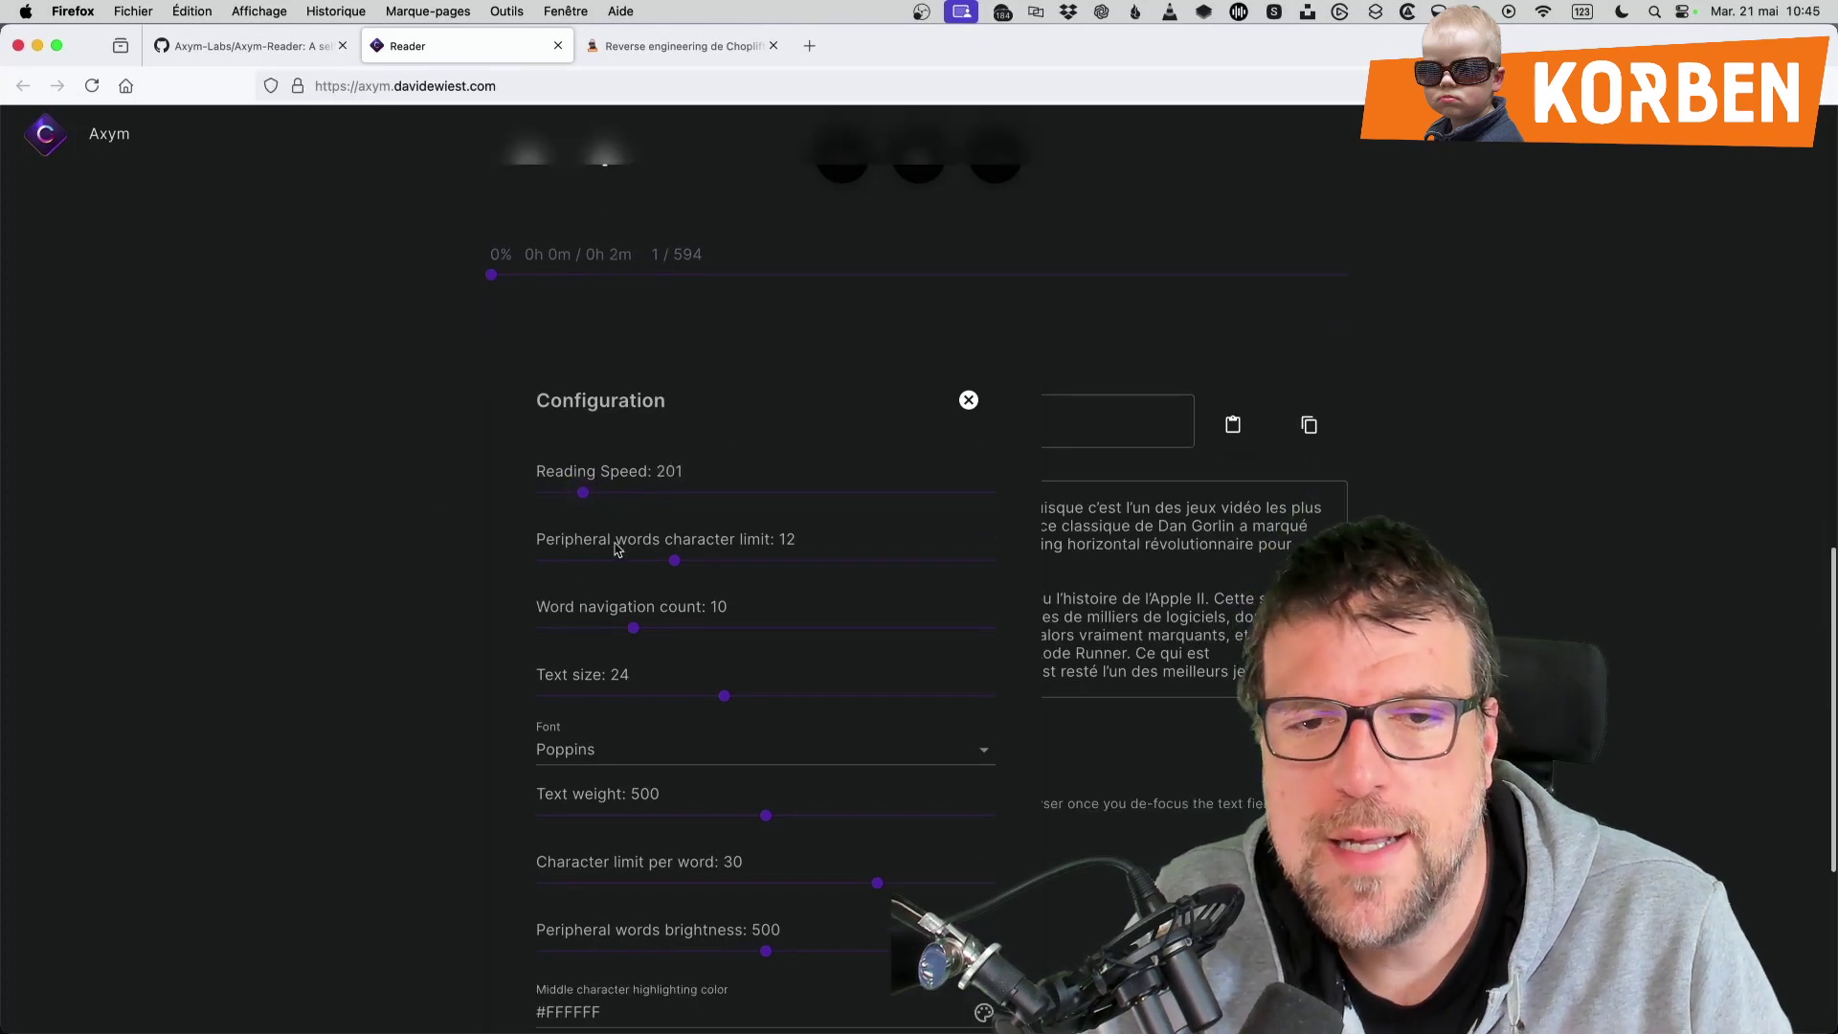
pyautogui.scroll(4, 706, 377)
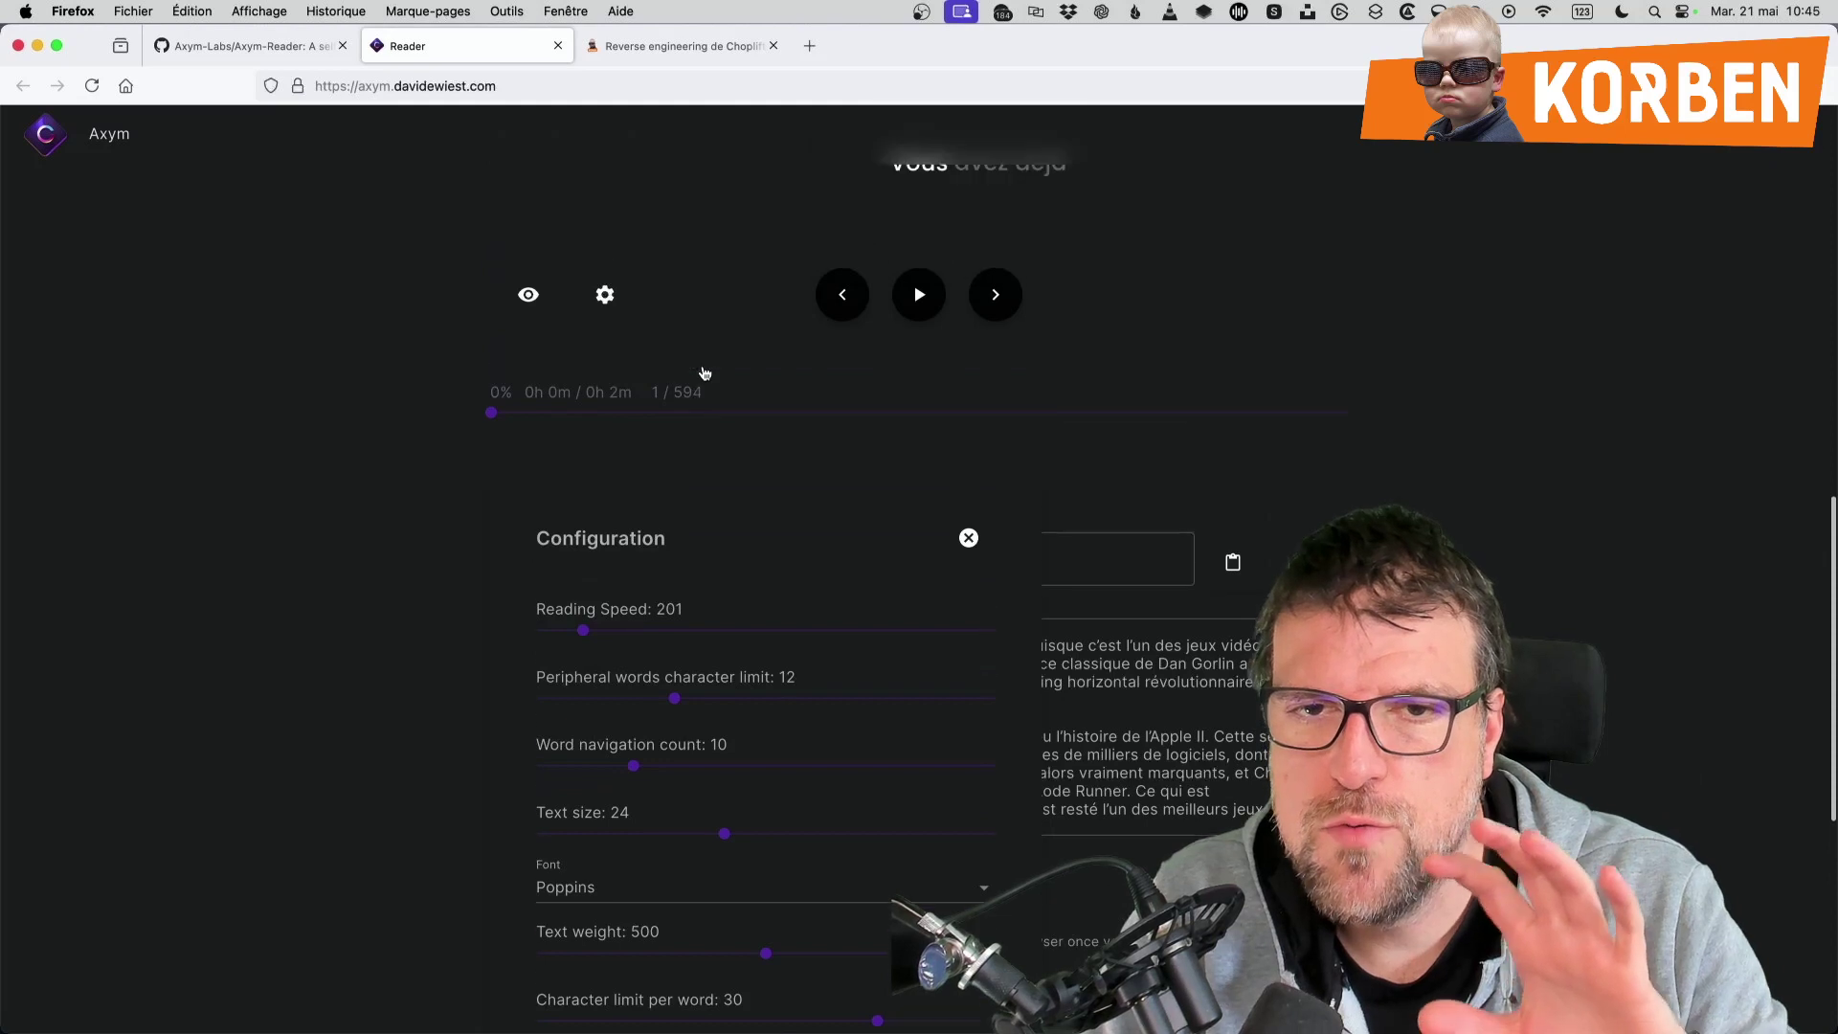
pyautogui.scroll(-4, 901, 700)
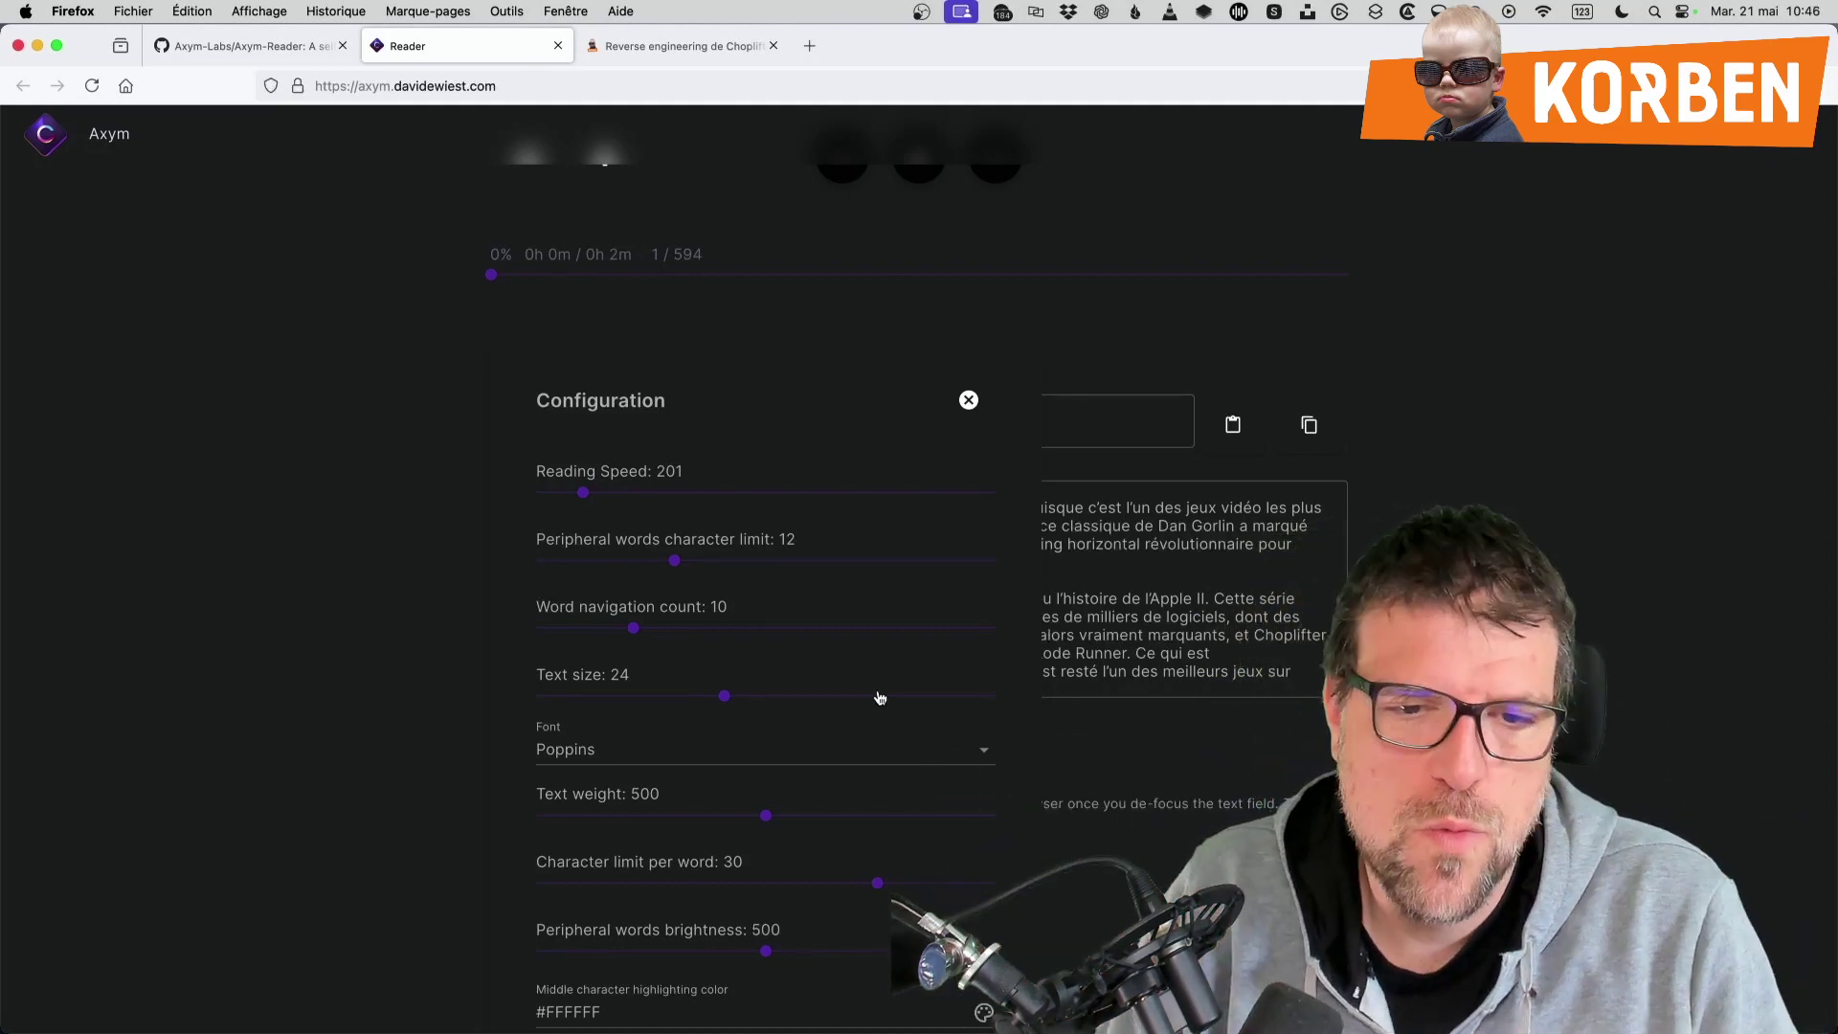
pyautogui.scroll(-3, 880, 698)
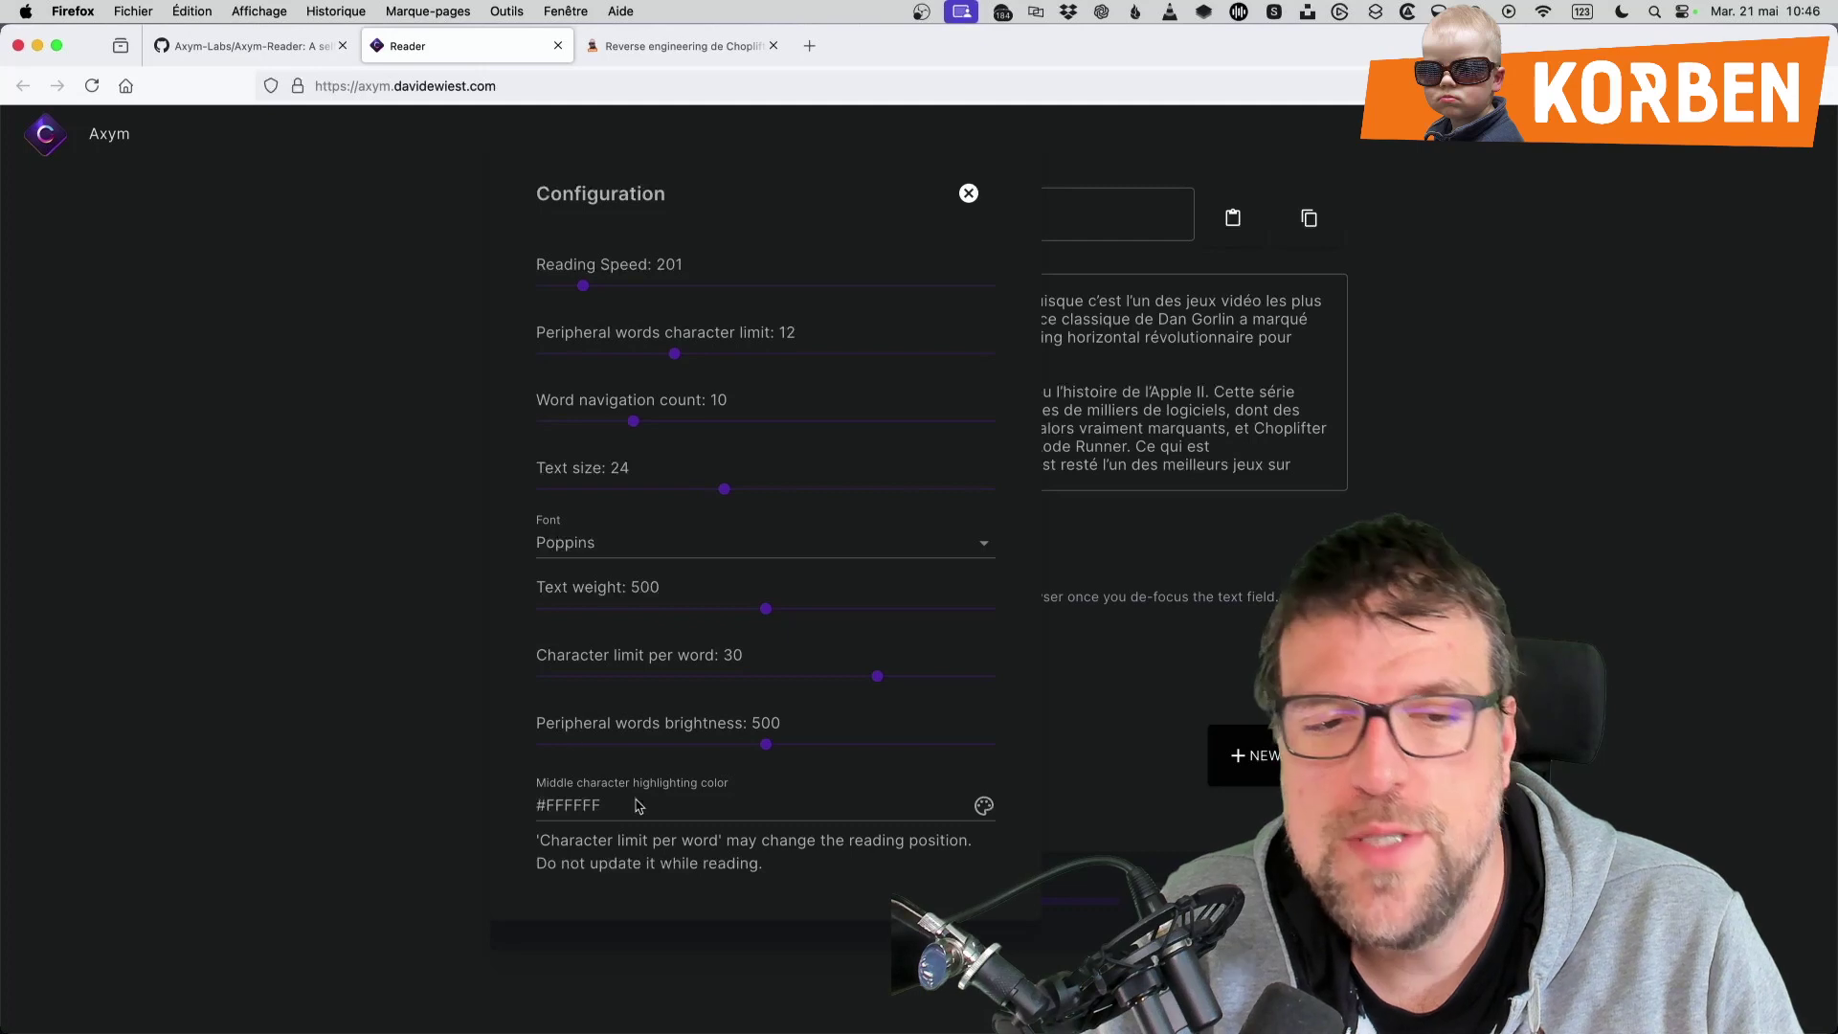
pyautogui.scroll(4, 627, 763)
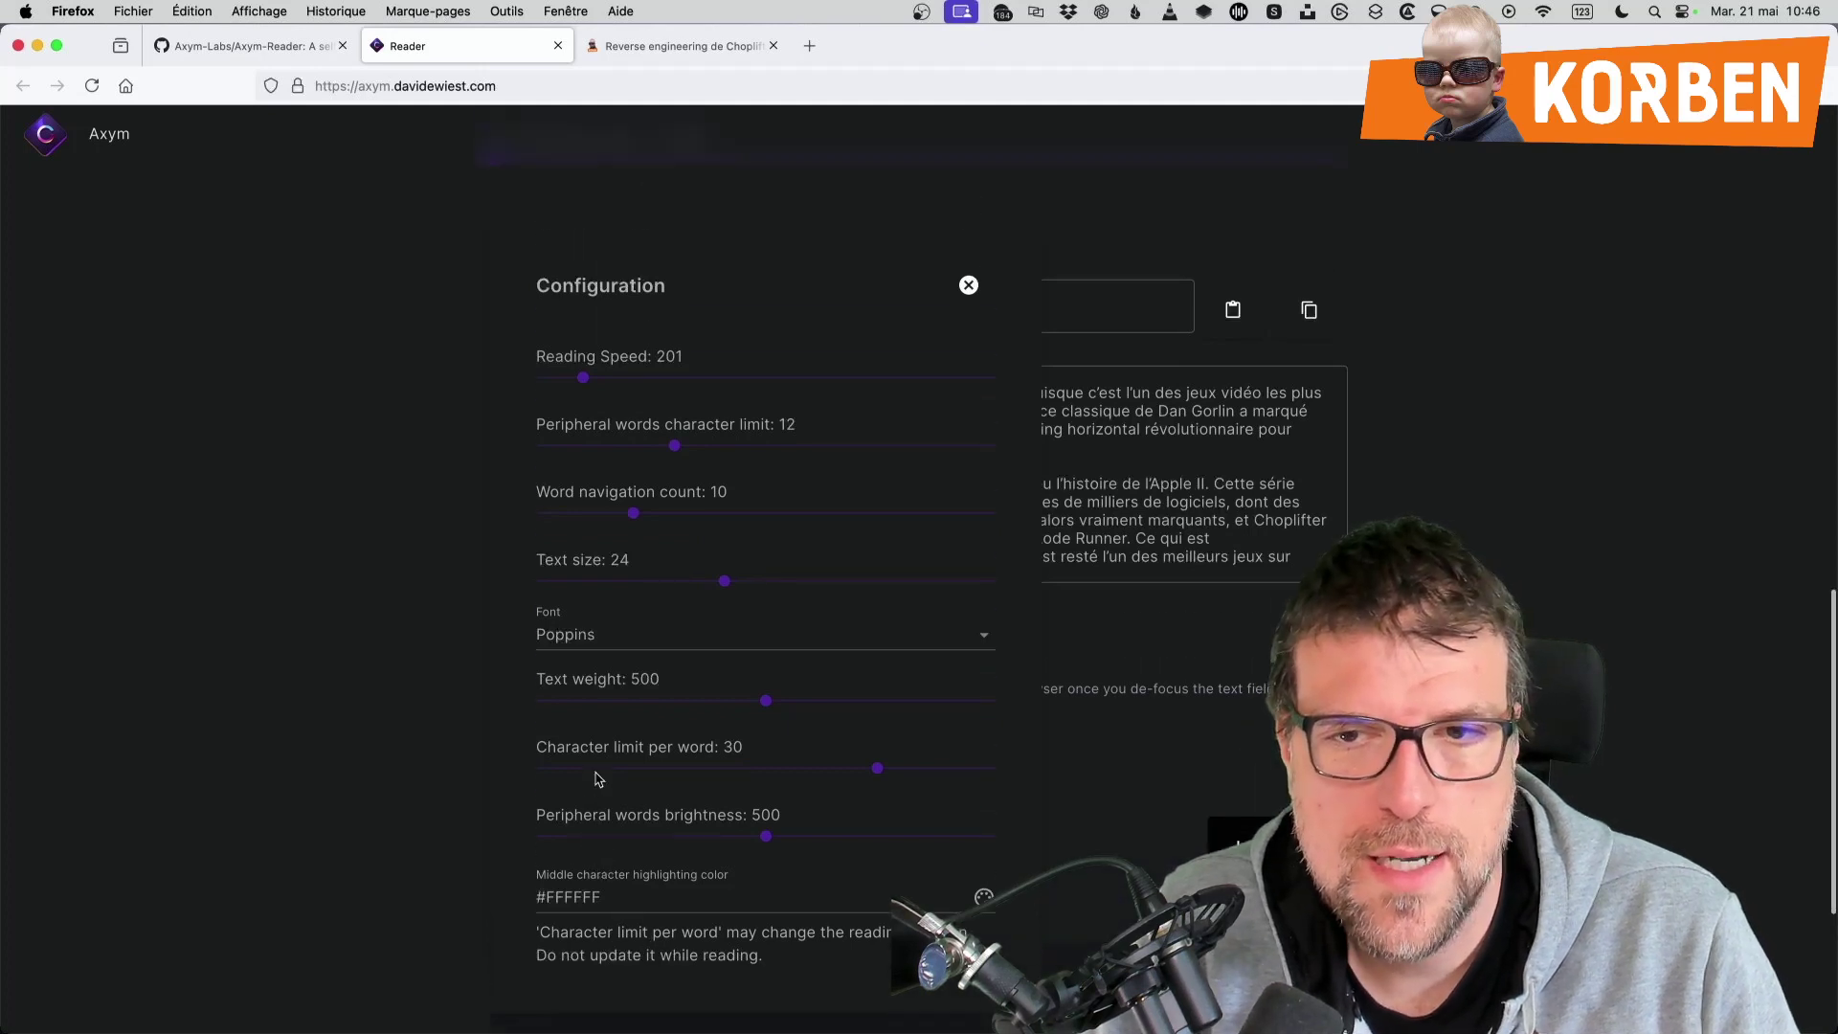
pyautogui.click(967, 398)
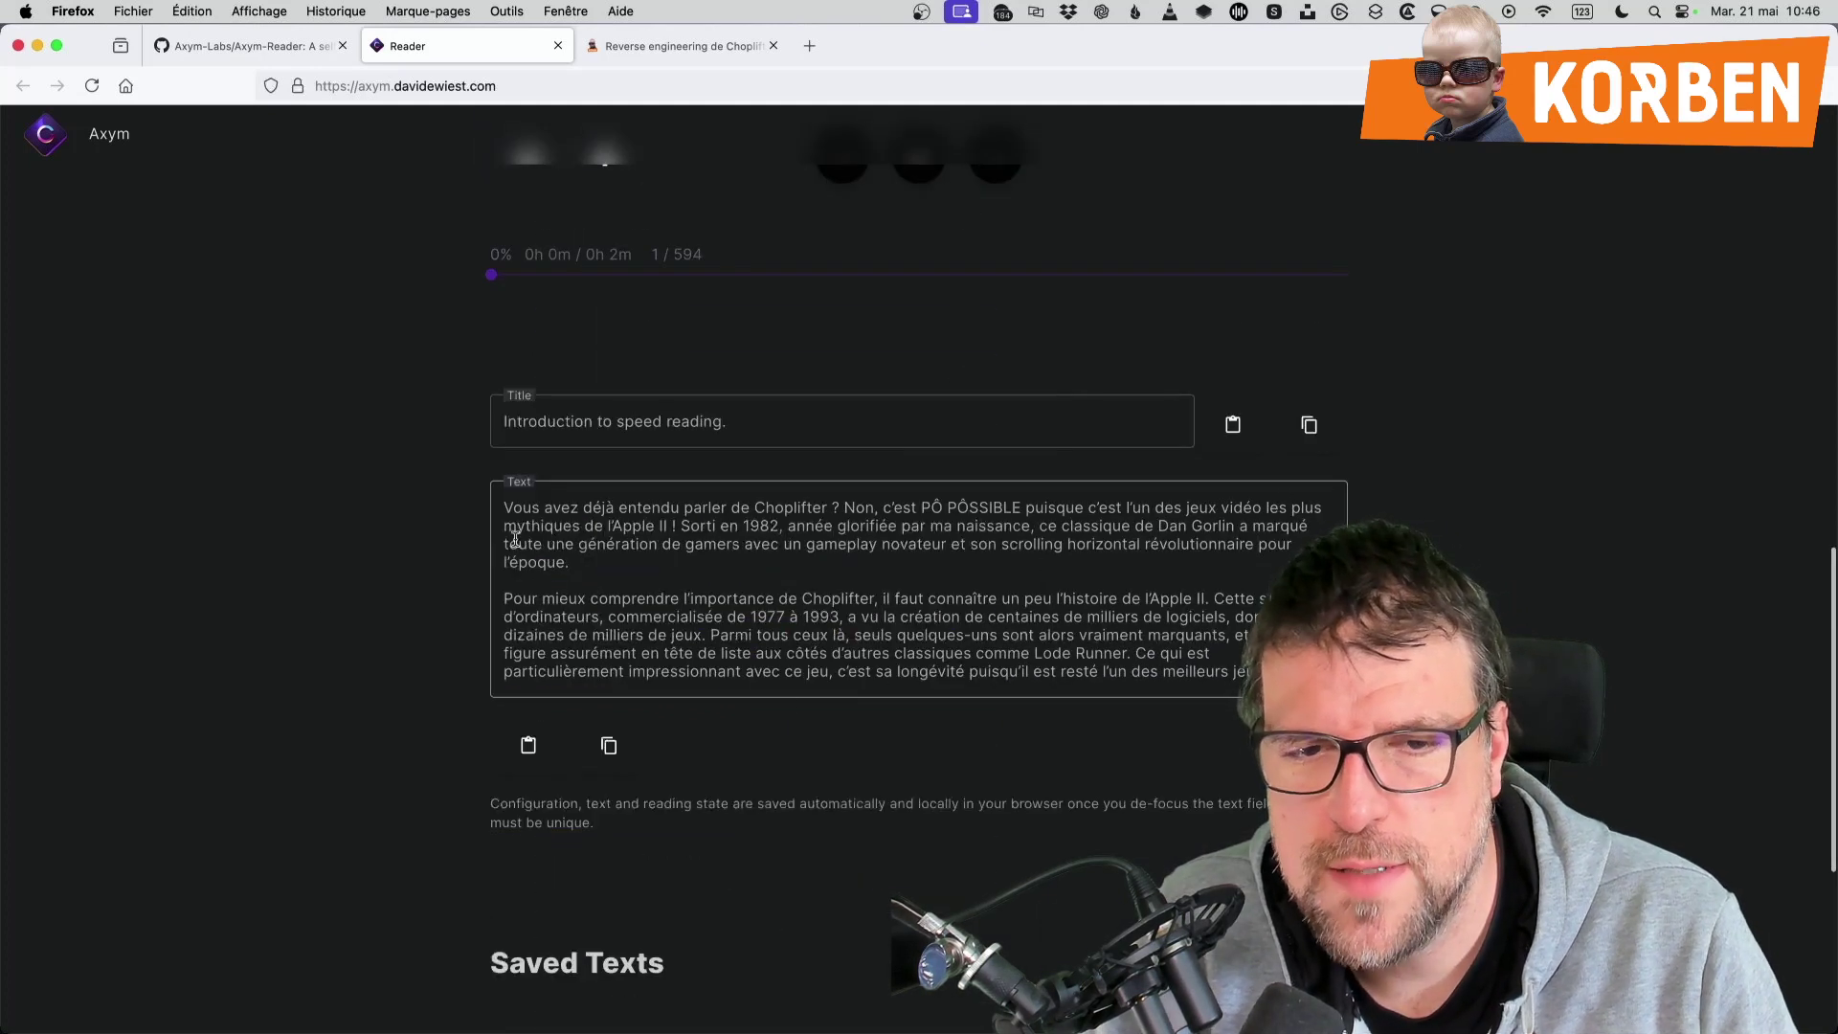
# Play the article from its first word through the opening paragraph and pause it early in the second paragraph
pyautogui.scroll(8, 766, 785)
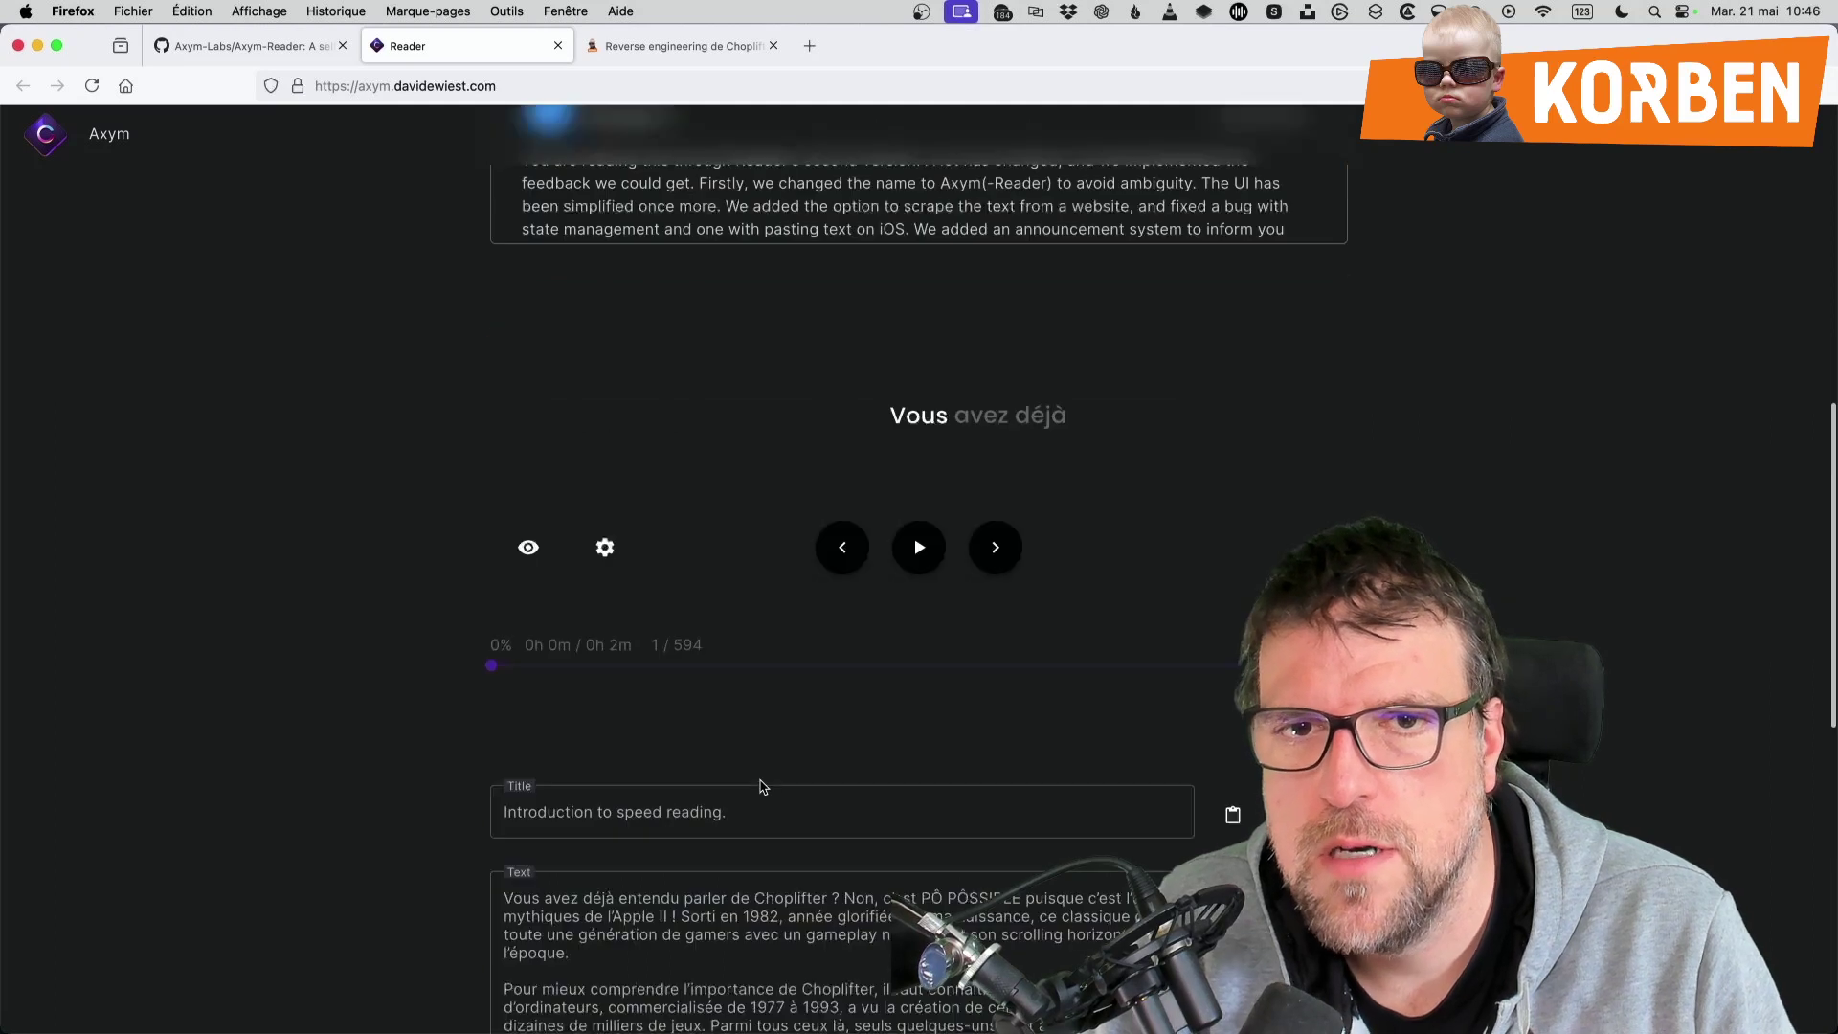
pyautogui.scroll(-4, 761, 786)
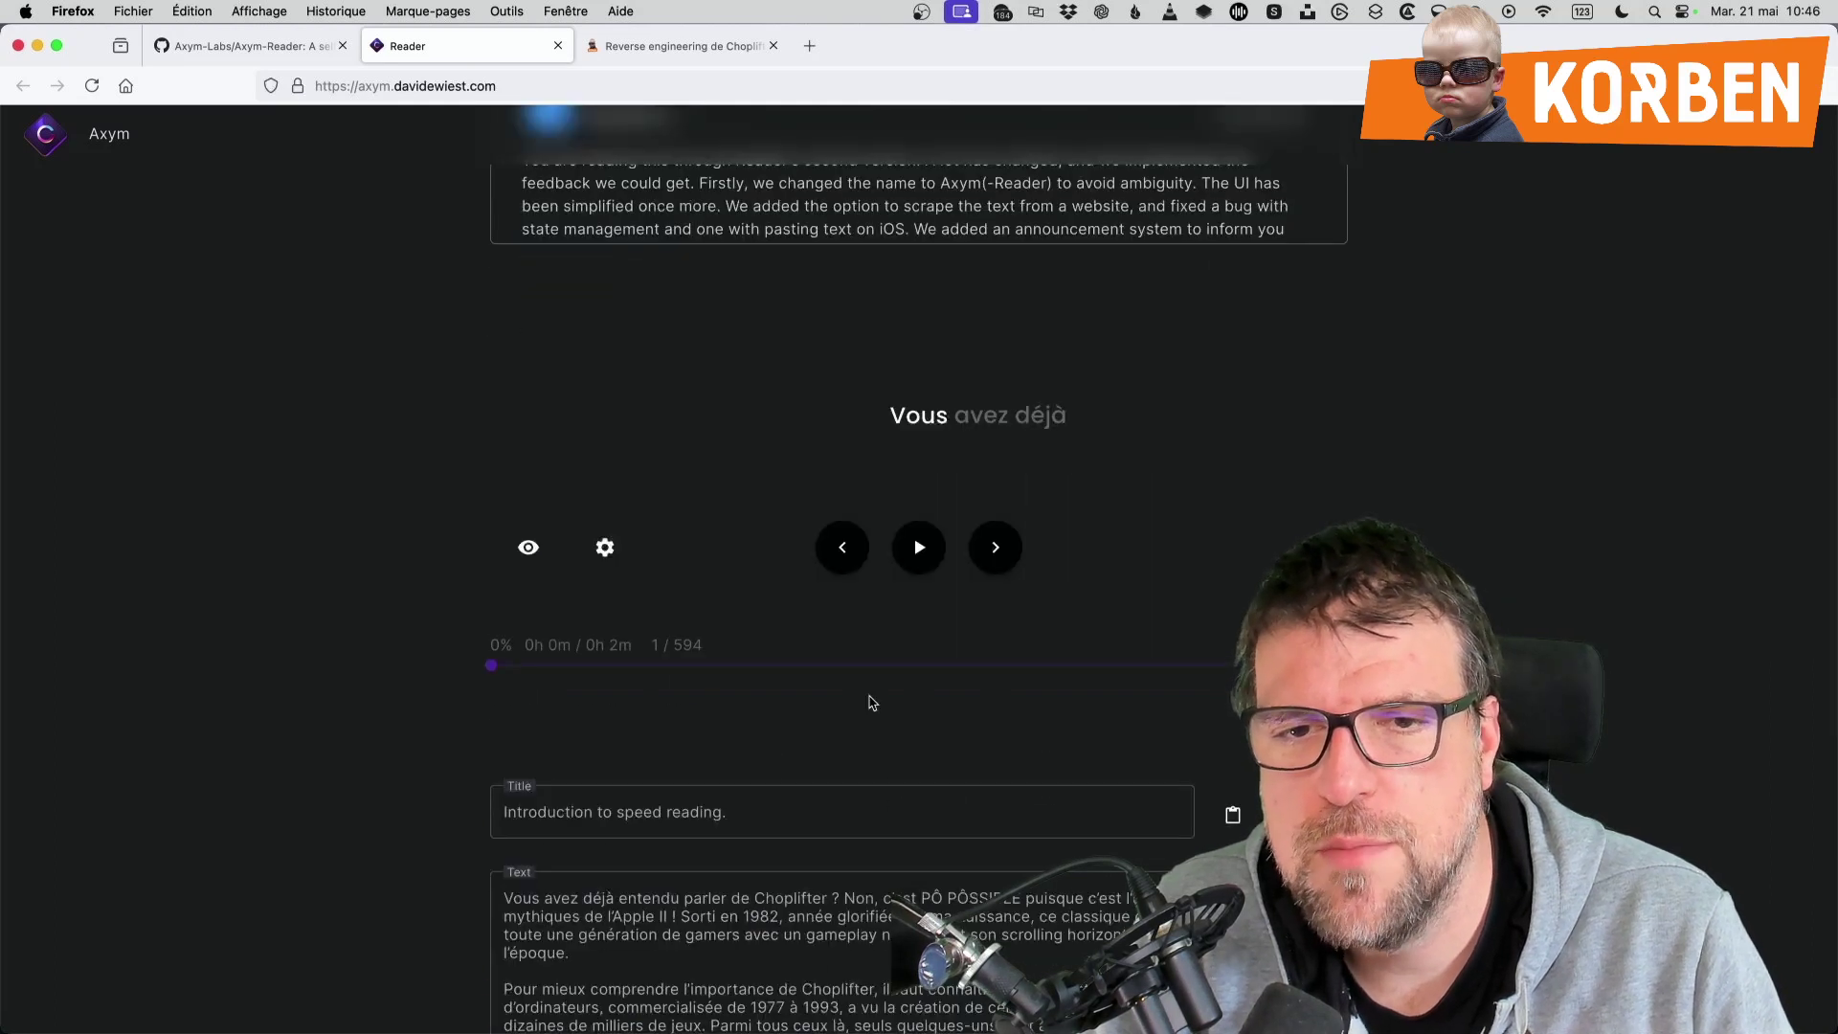
pyautogui.click(925, 554)
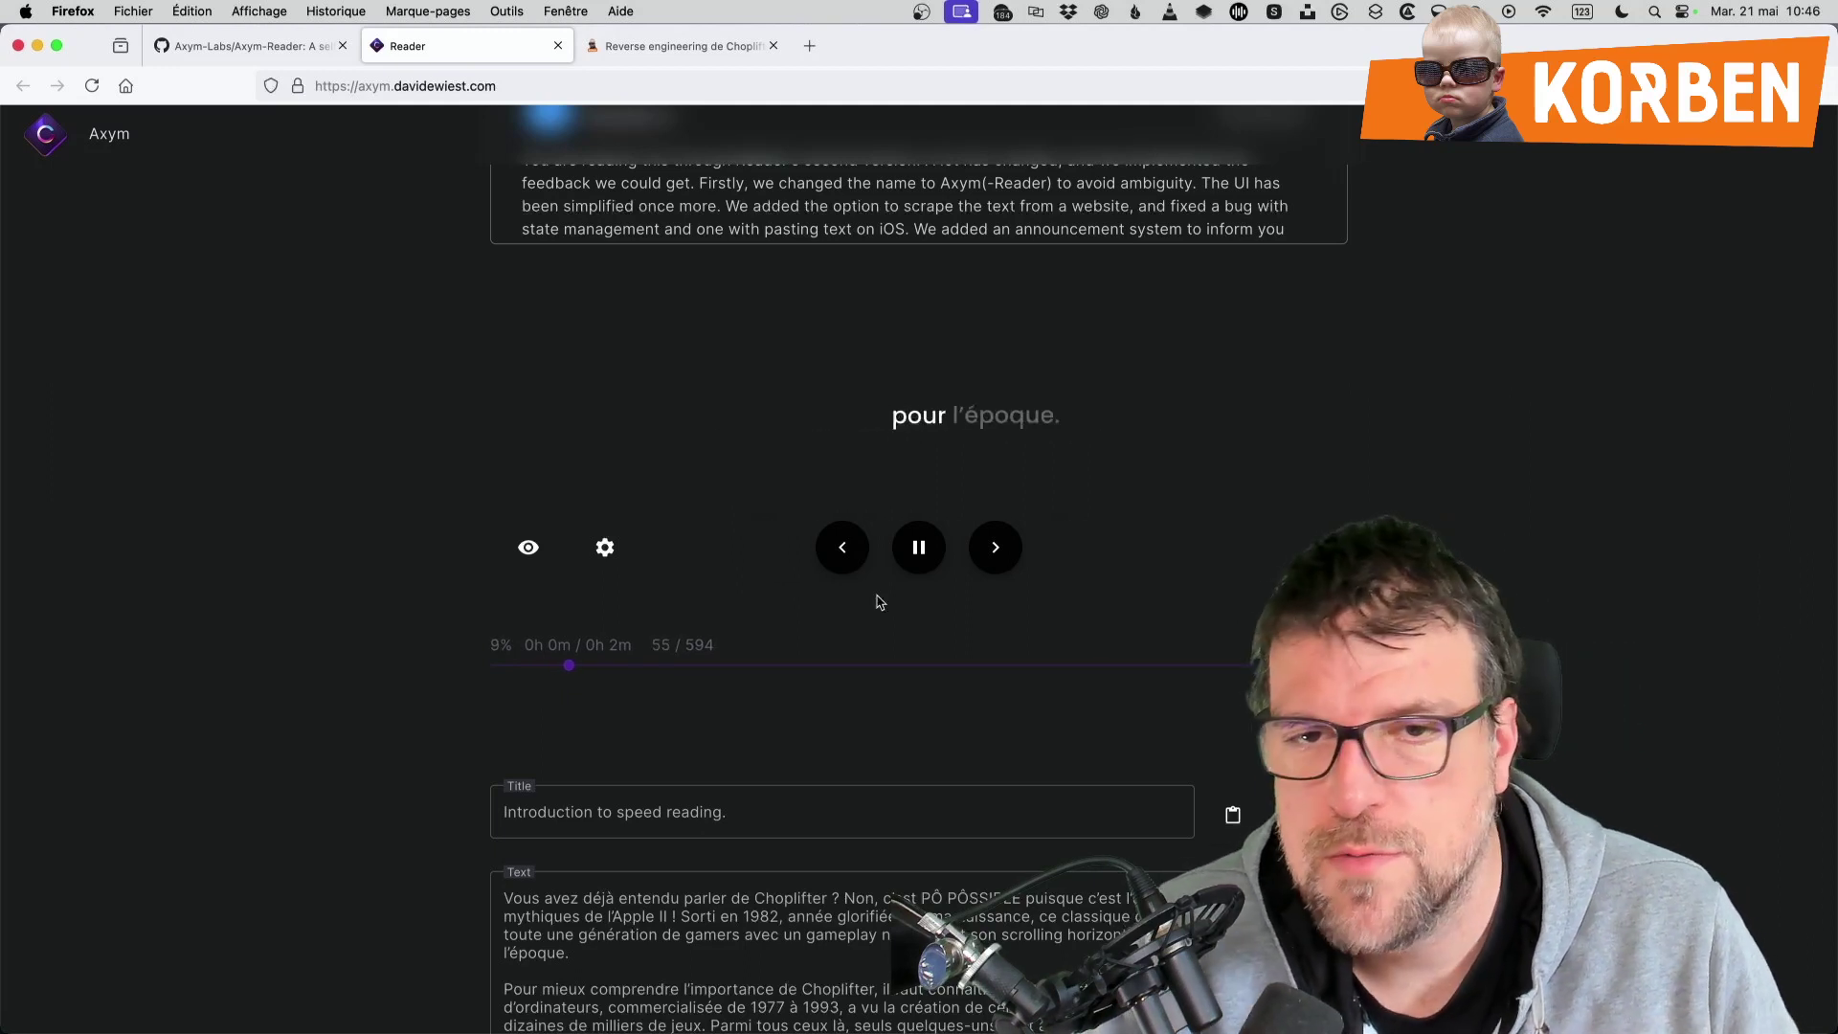
pyautogui.click(925, 565)
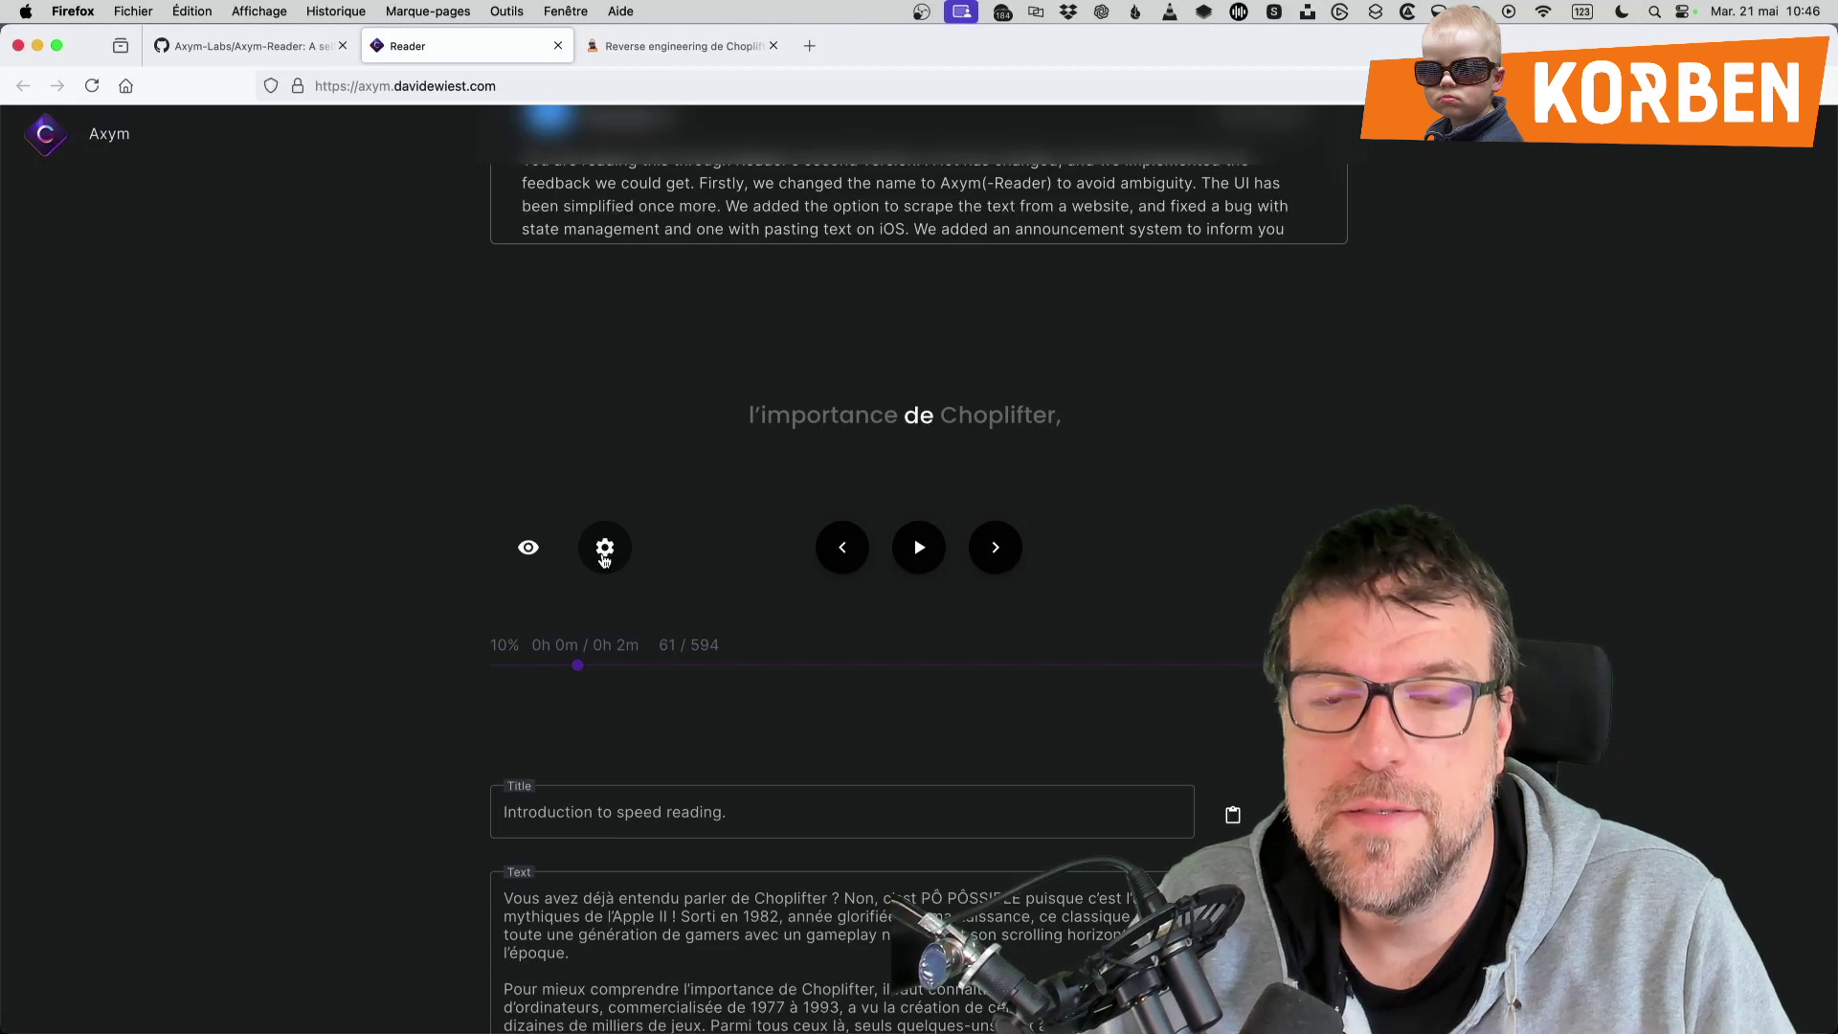
# Raise the reading speed to 1991 and play the article briefly at that speed, pausing it again
pyautogui.click(604, 560)
pyautogui.scroll(-3, 587, 698)
pyautogui.moveTo(767, 609); pyautogui.dragTo(1067, 627)
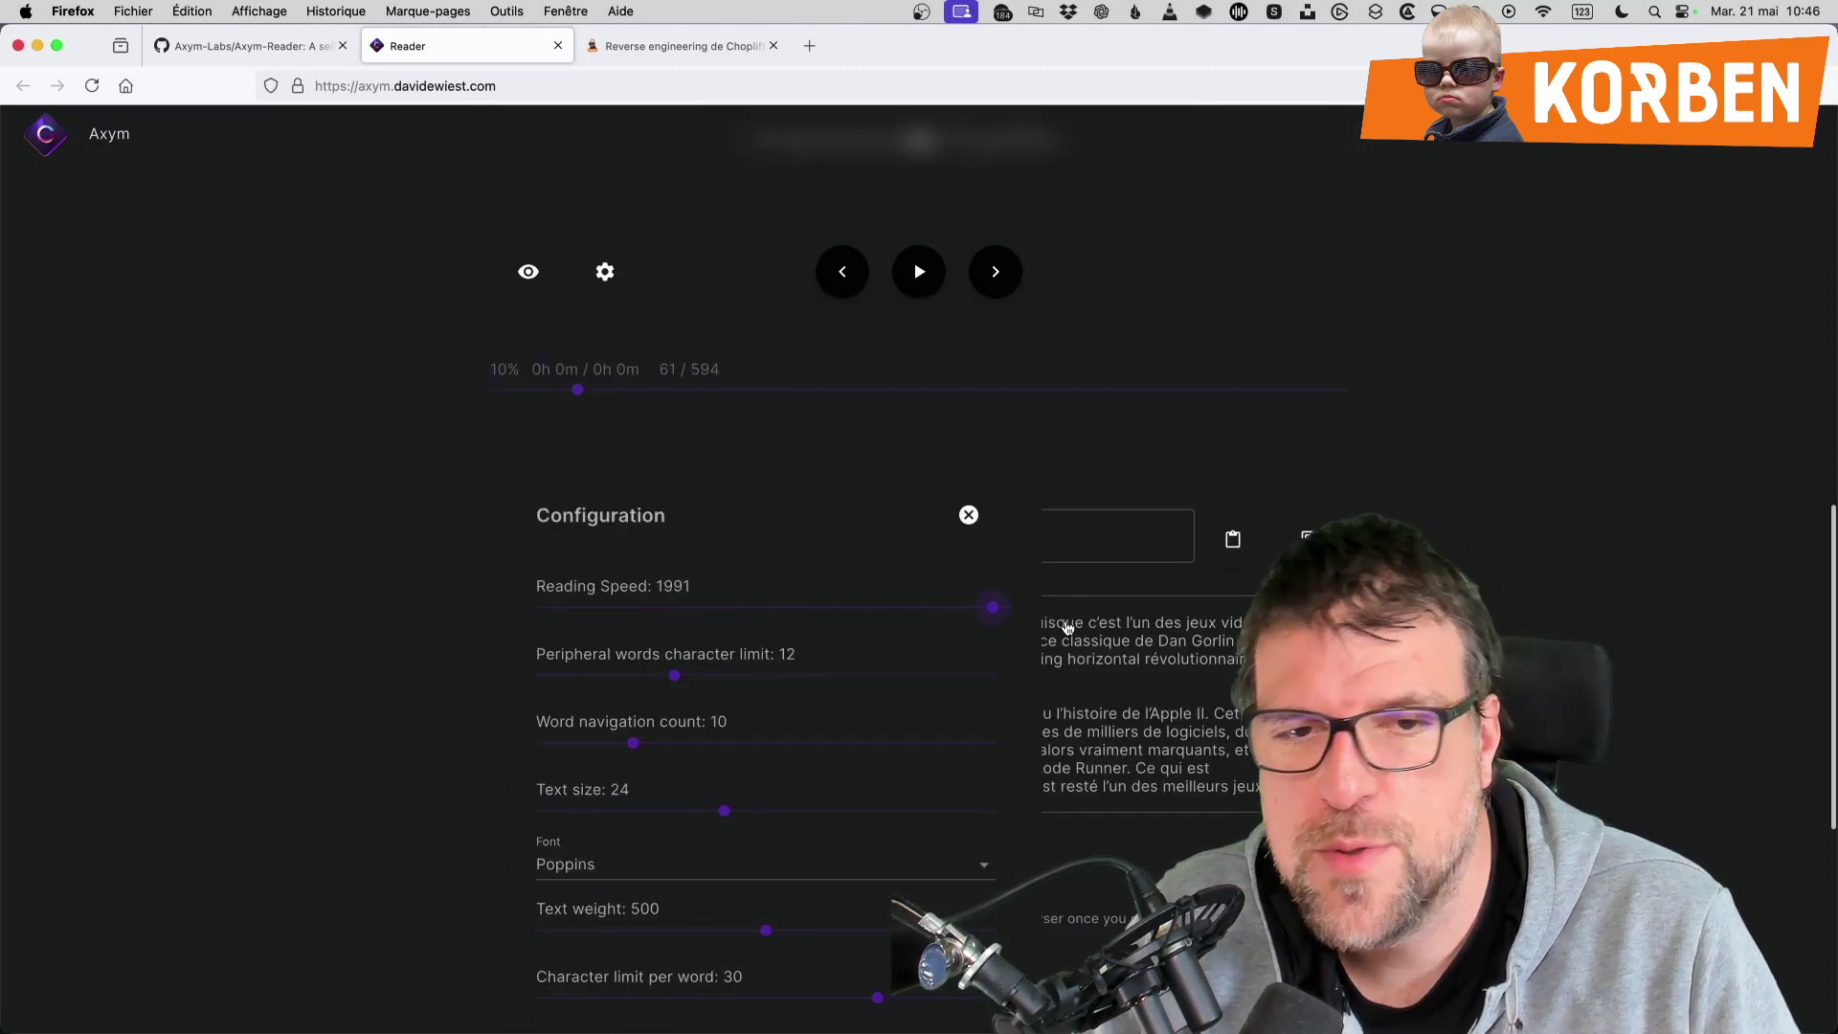
pyautogui.click(969, 516)
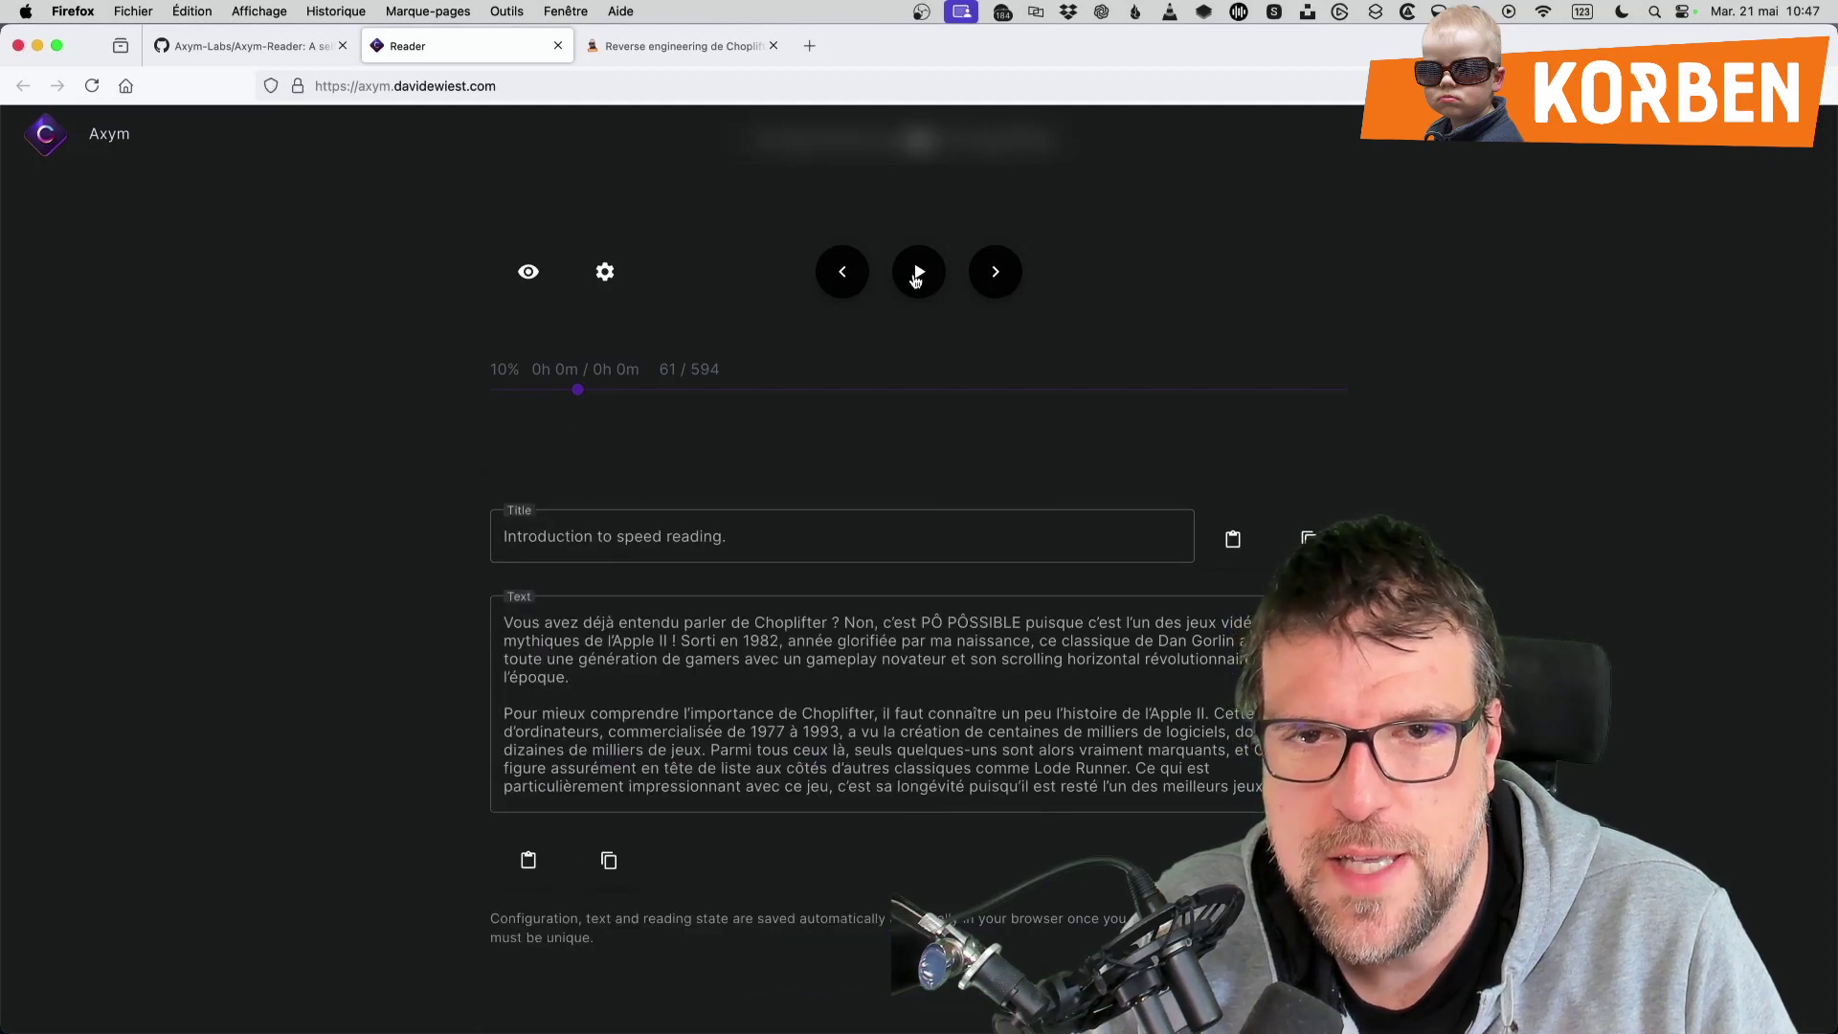
pyautogui.click(915, 276)
pyautogui.click(917, 492)
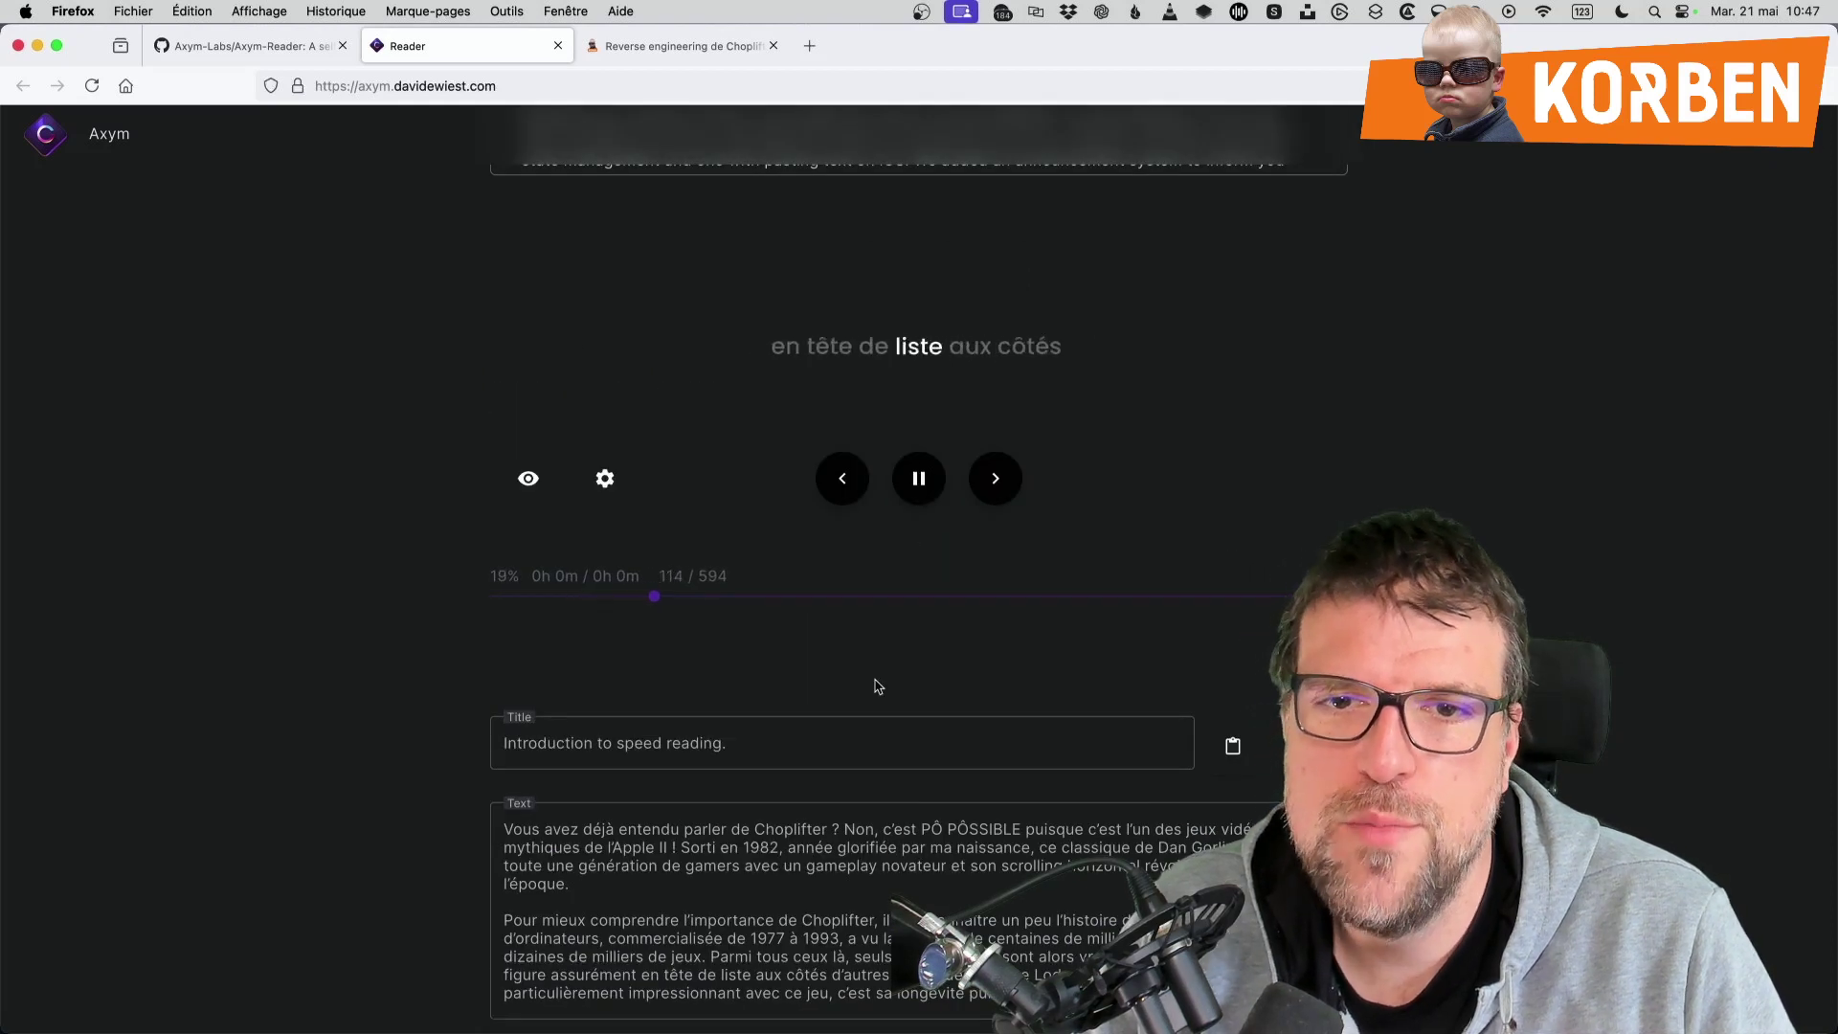
pyautogui.click(925, 480)
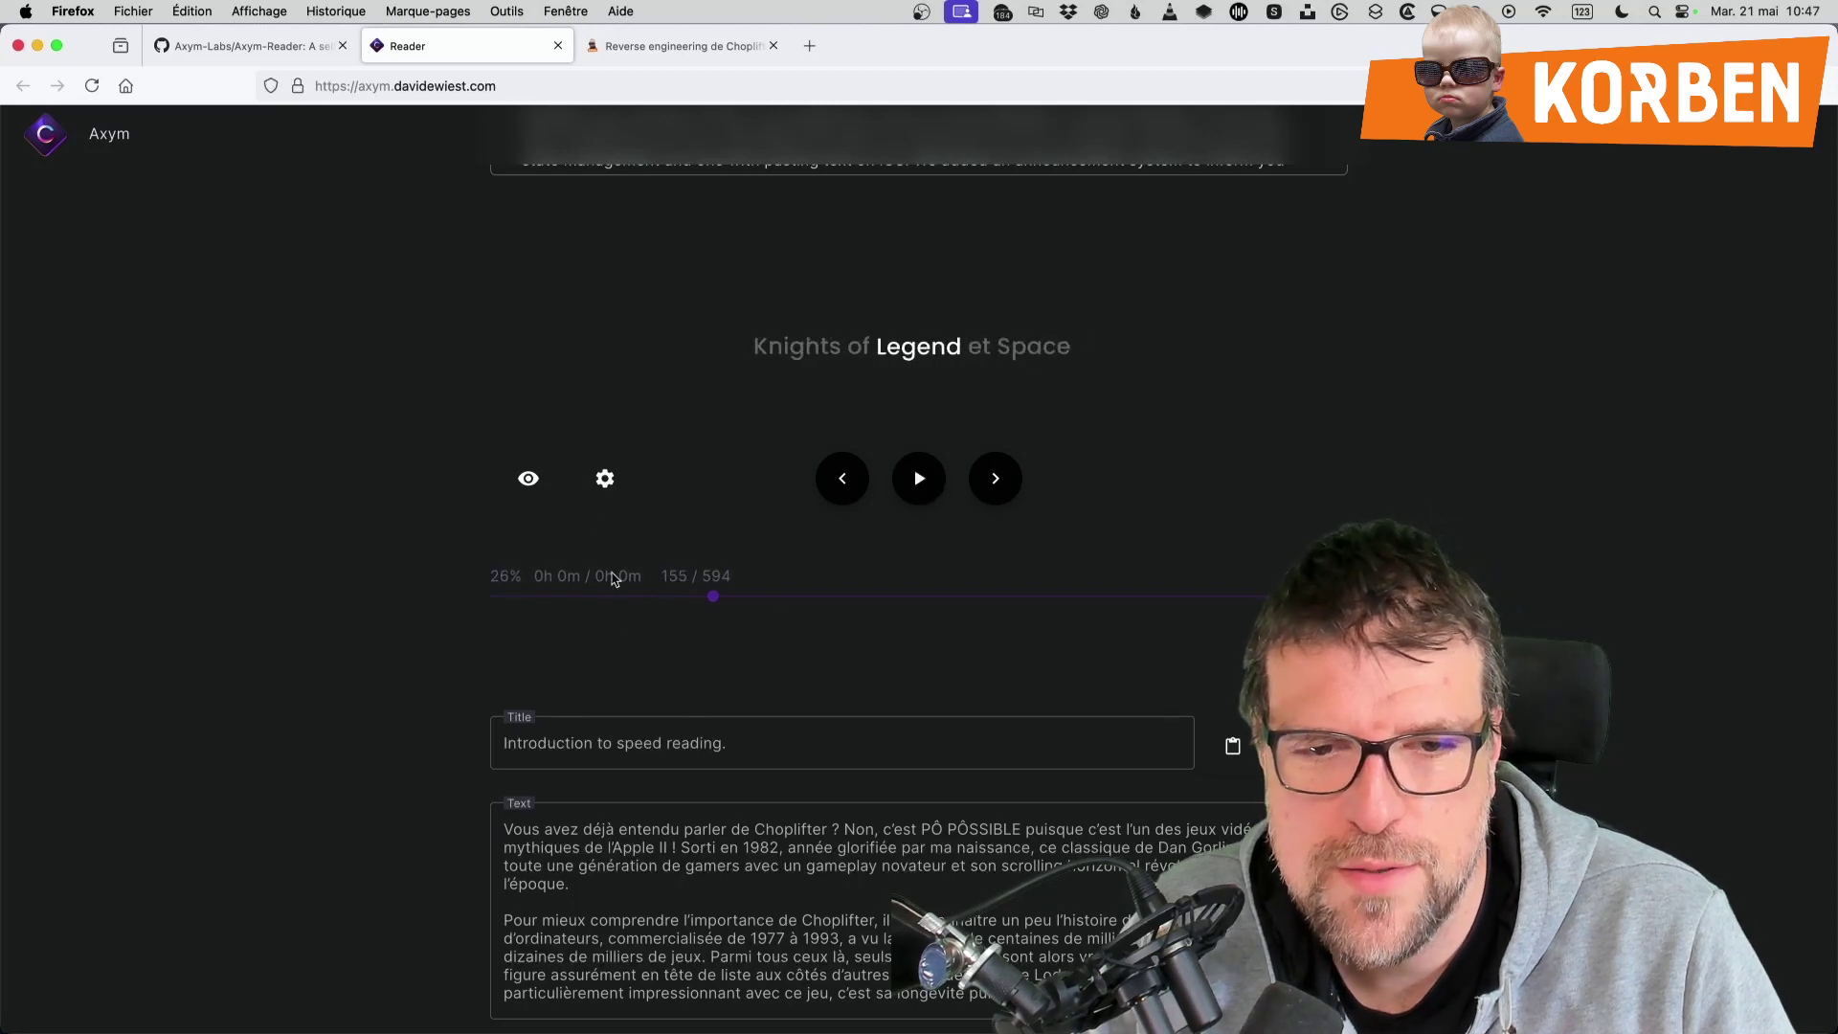
# Reduce the reading speed to 391 and play the article from the current position, pausing it after a while
pyautogui.scroll(10, 618, 613)
pyautogui.scroll(-5, 623, 662)
pyautogui.scroll(5, 623, 665)
pyautogui.scroll(-13, 622, 666)
pyautogui.scroll(2, 613, 383)
pyautogui.click(605, 340)
pyautogui.moveTo(996, 677); pyautogui.dragTo(629, 691)
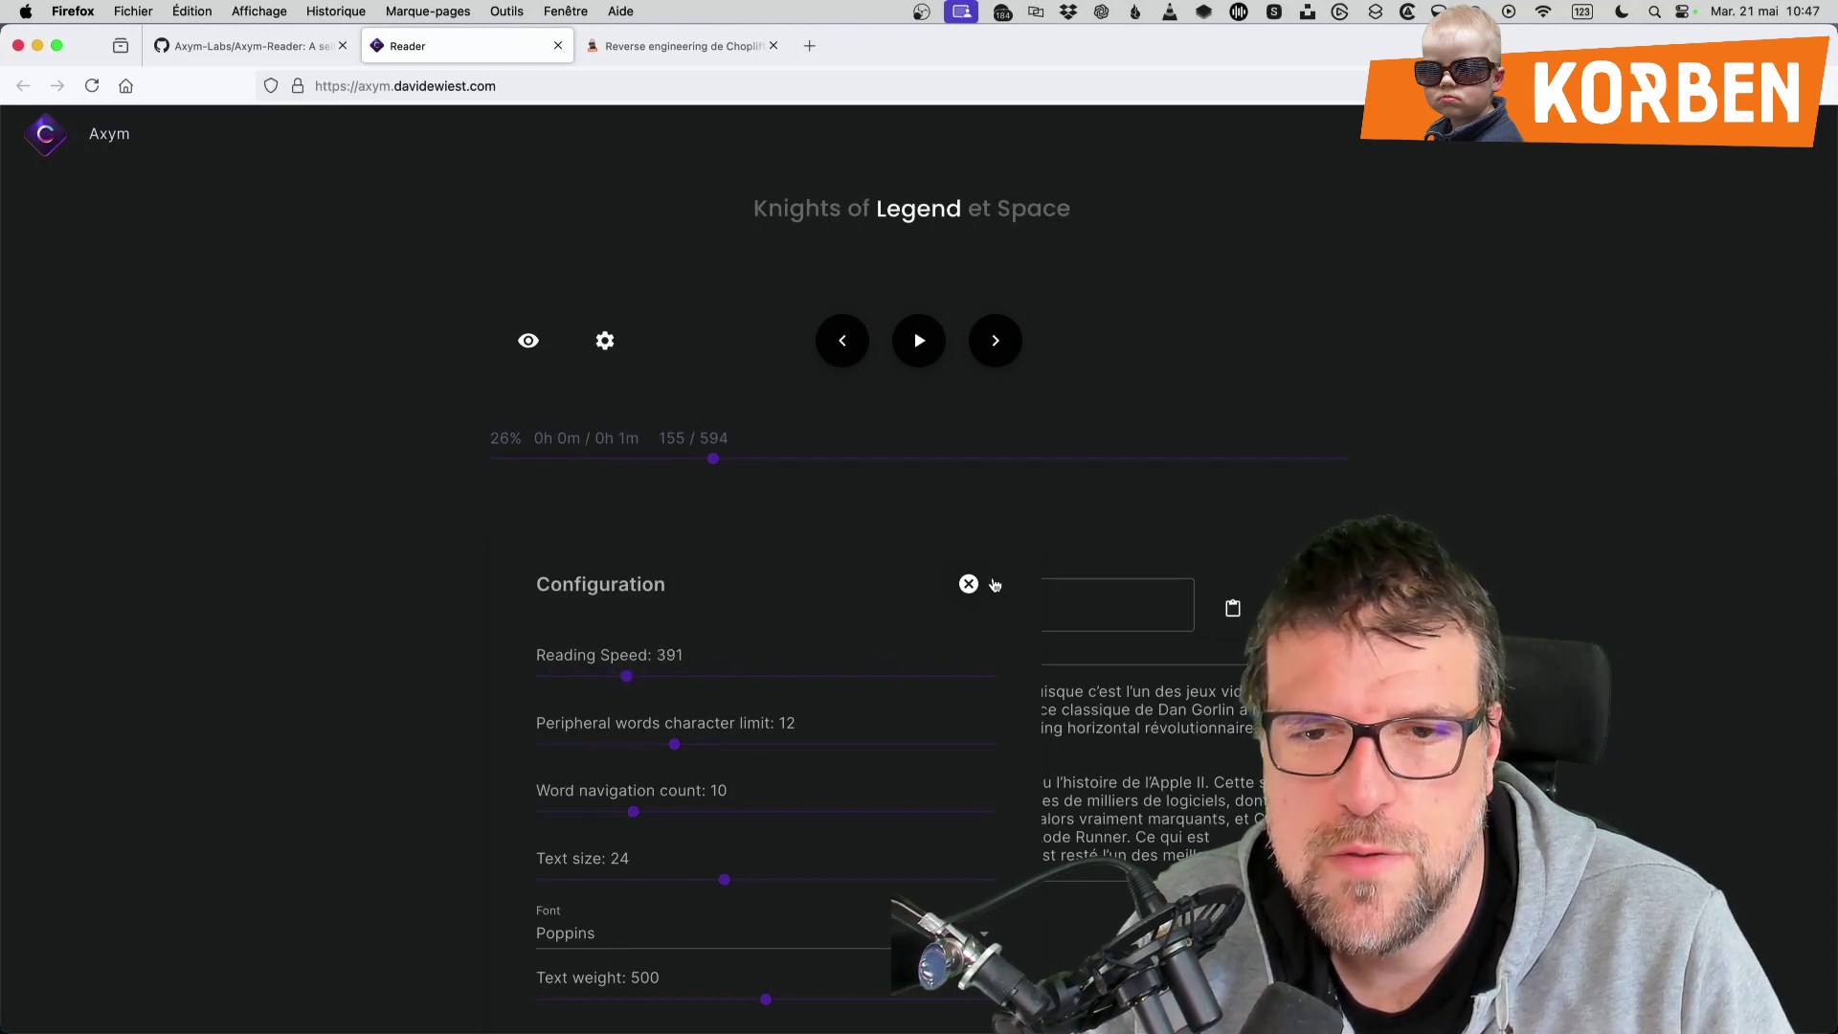
pyautogui.click(969, 583)
pyautogui.click(919, 342)
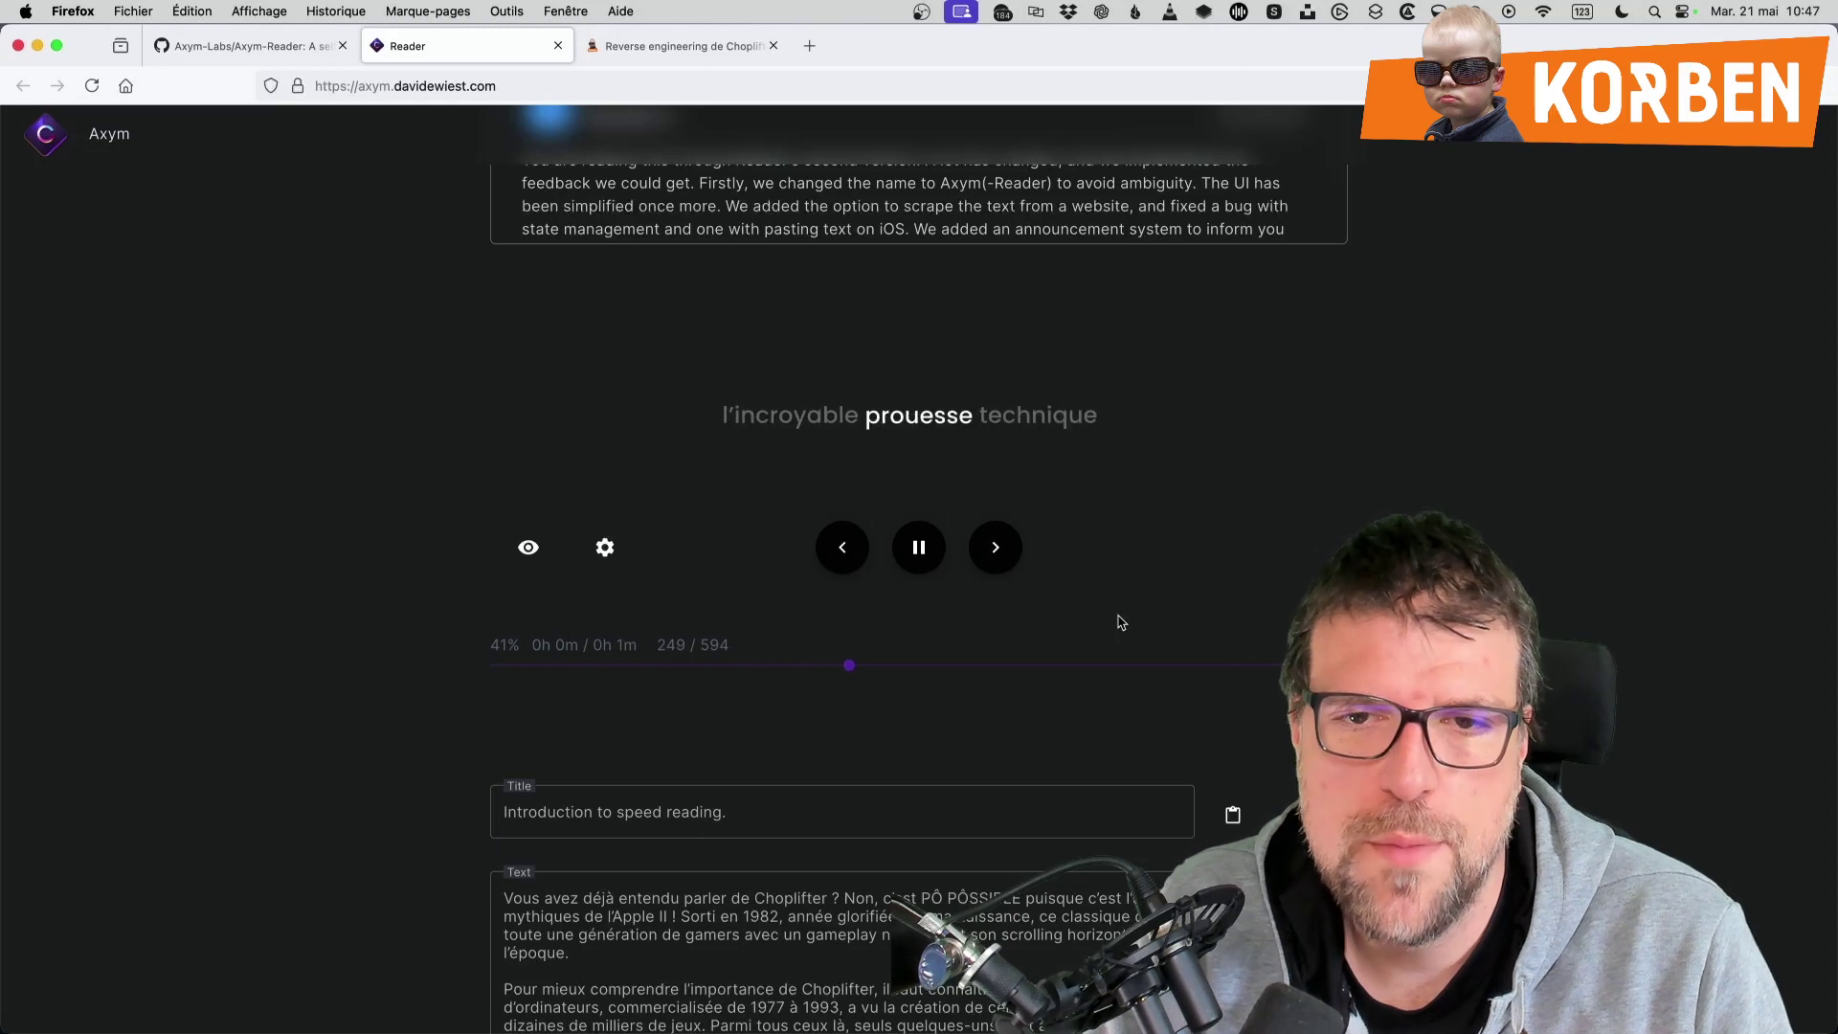
pyautogui.click(921, 563)
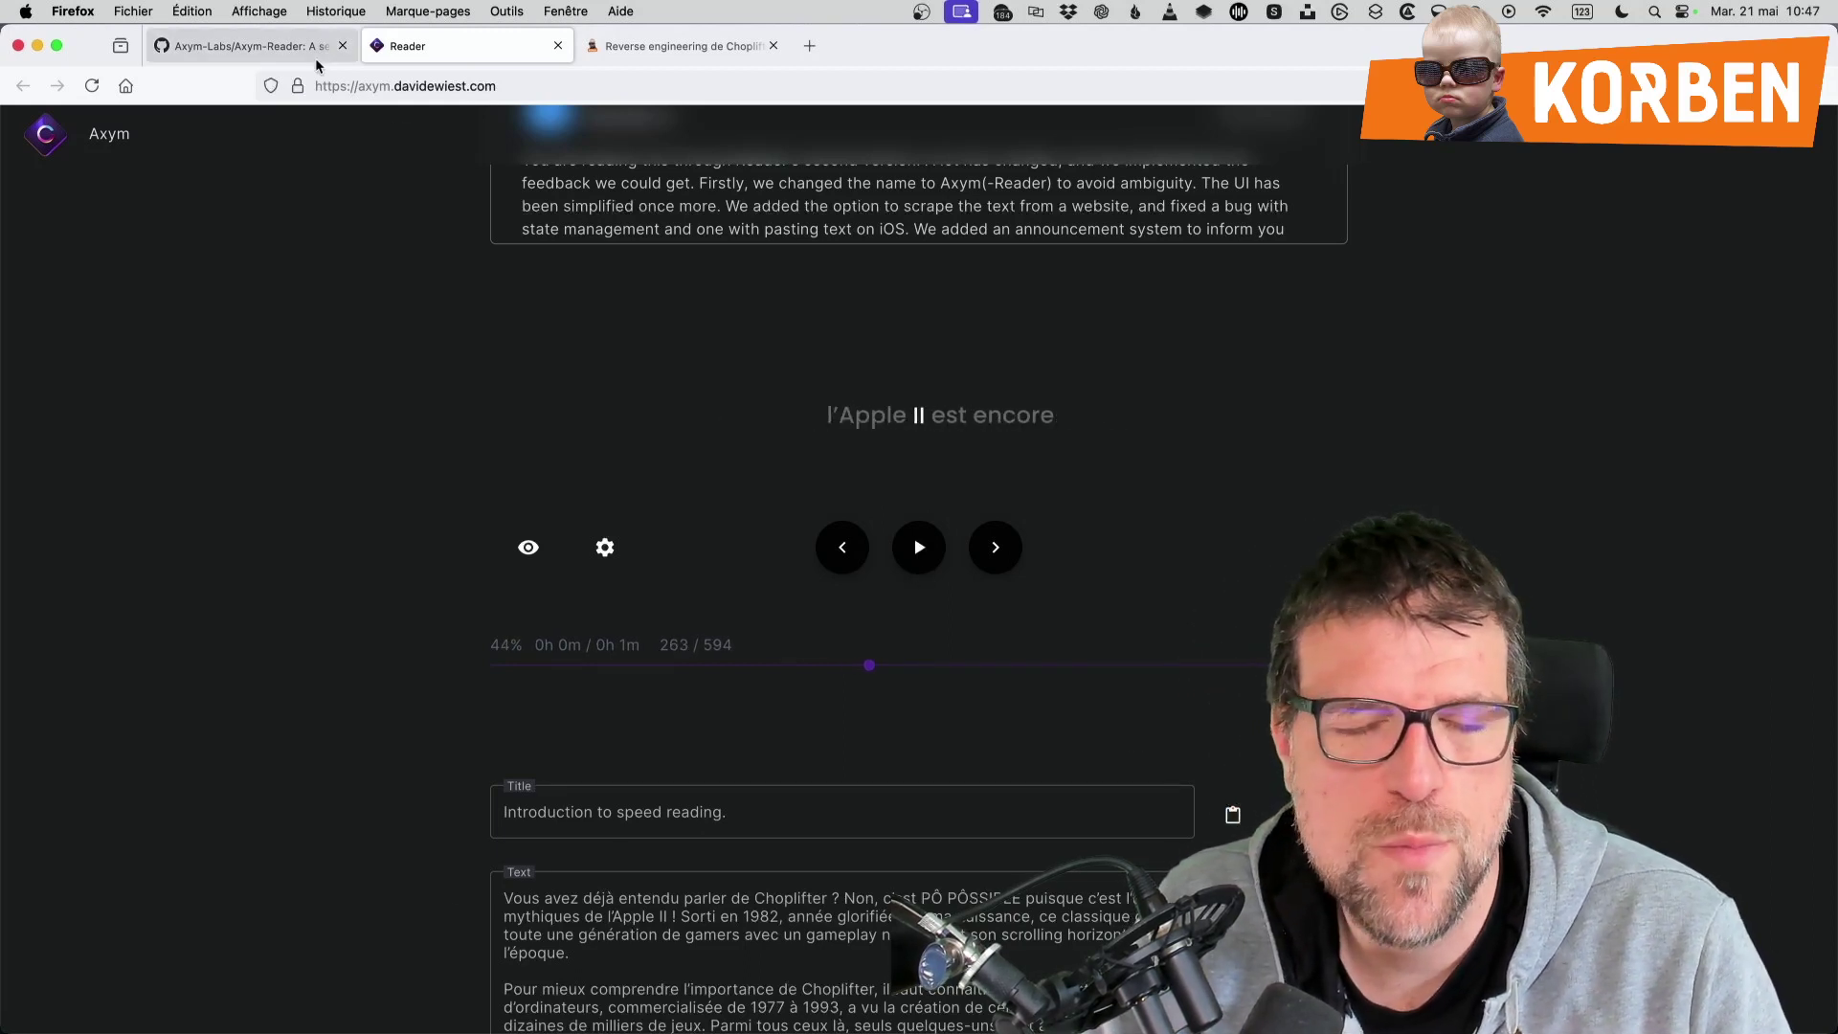
# Look over the Saved Texts section and switch to the Axym-Reader repository page on GitHub
pyautogui.scroll(-5, 373, 555)
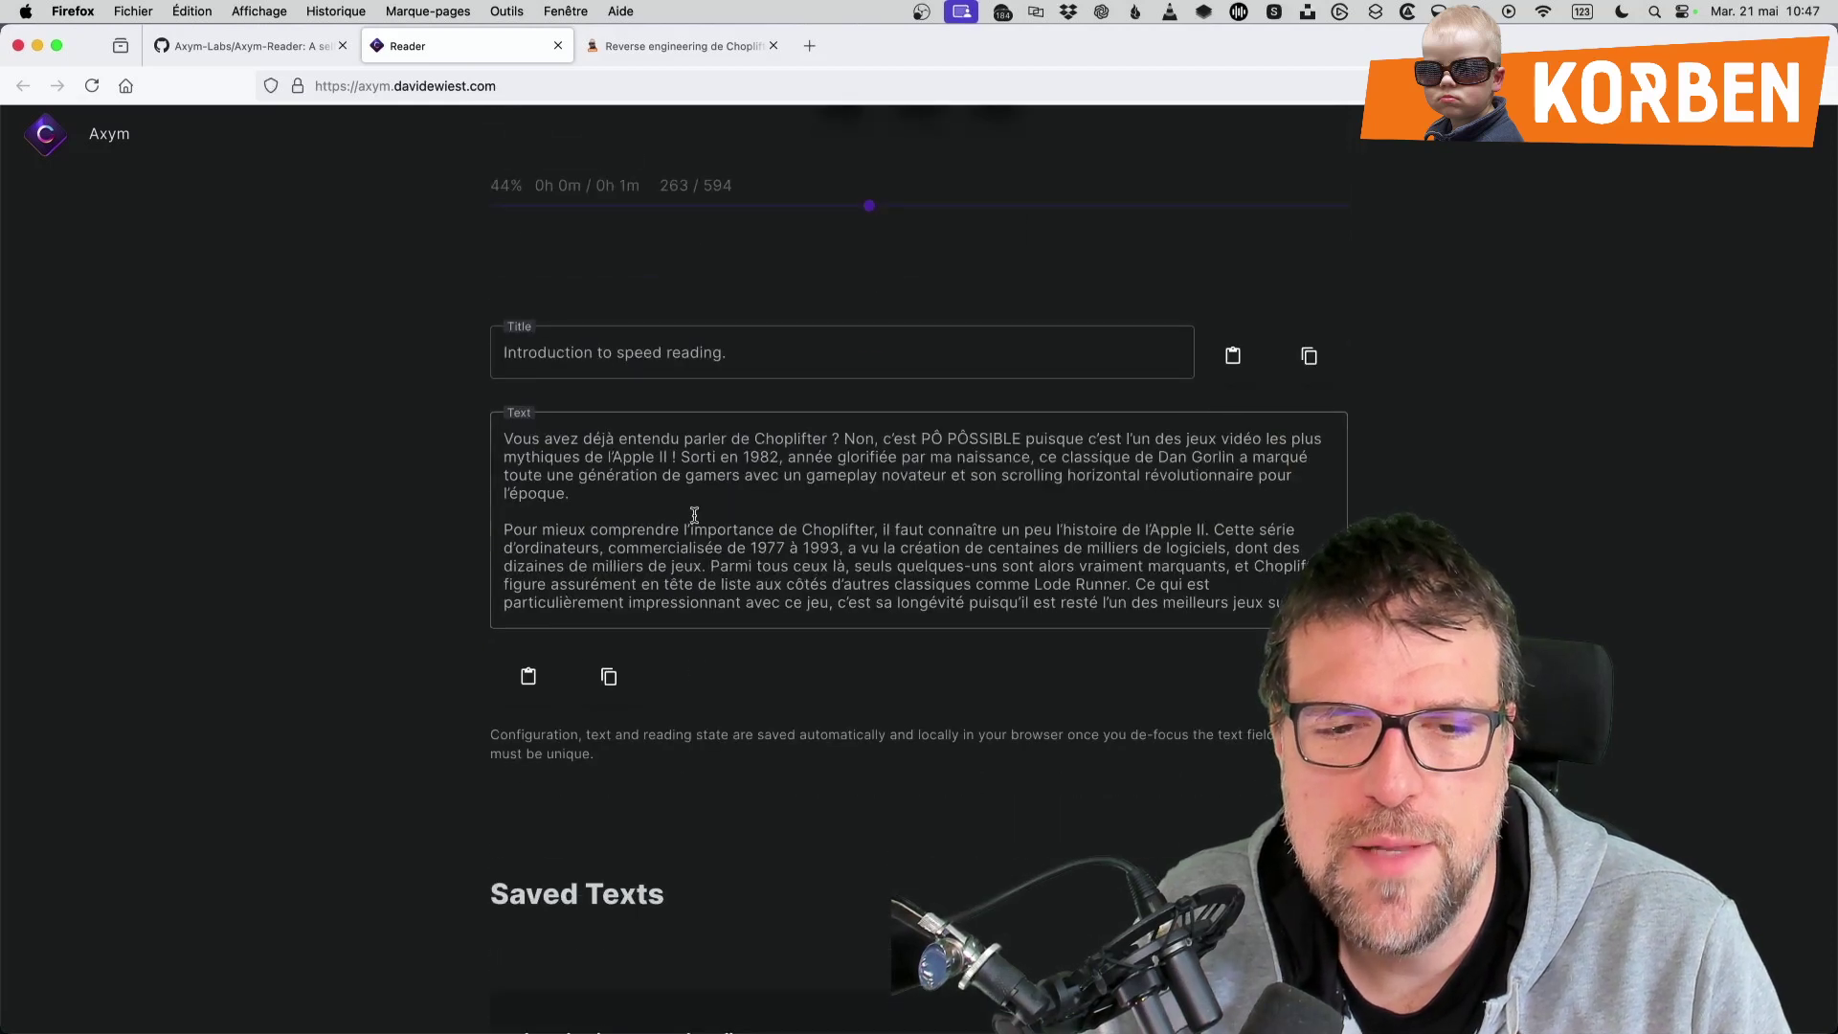
pyautogui.scroll(-3, 813, 522)
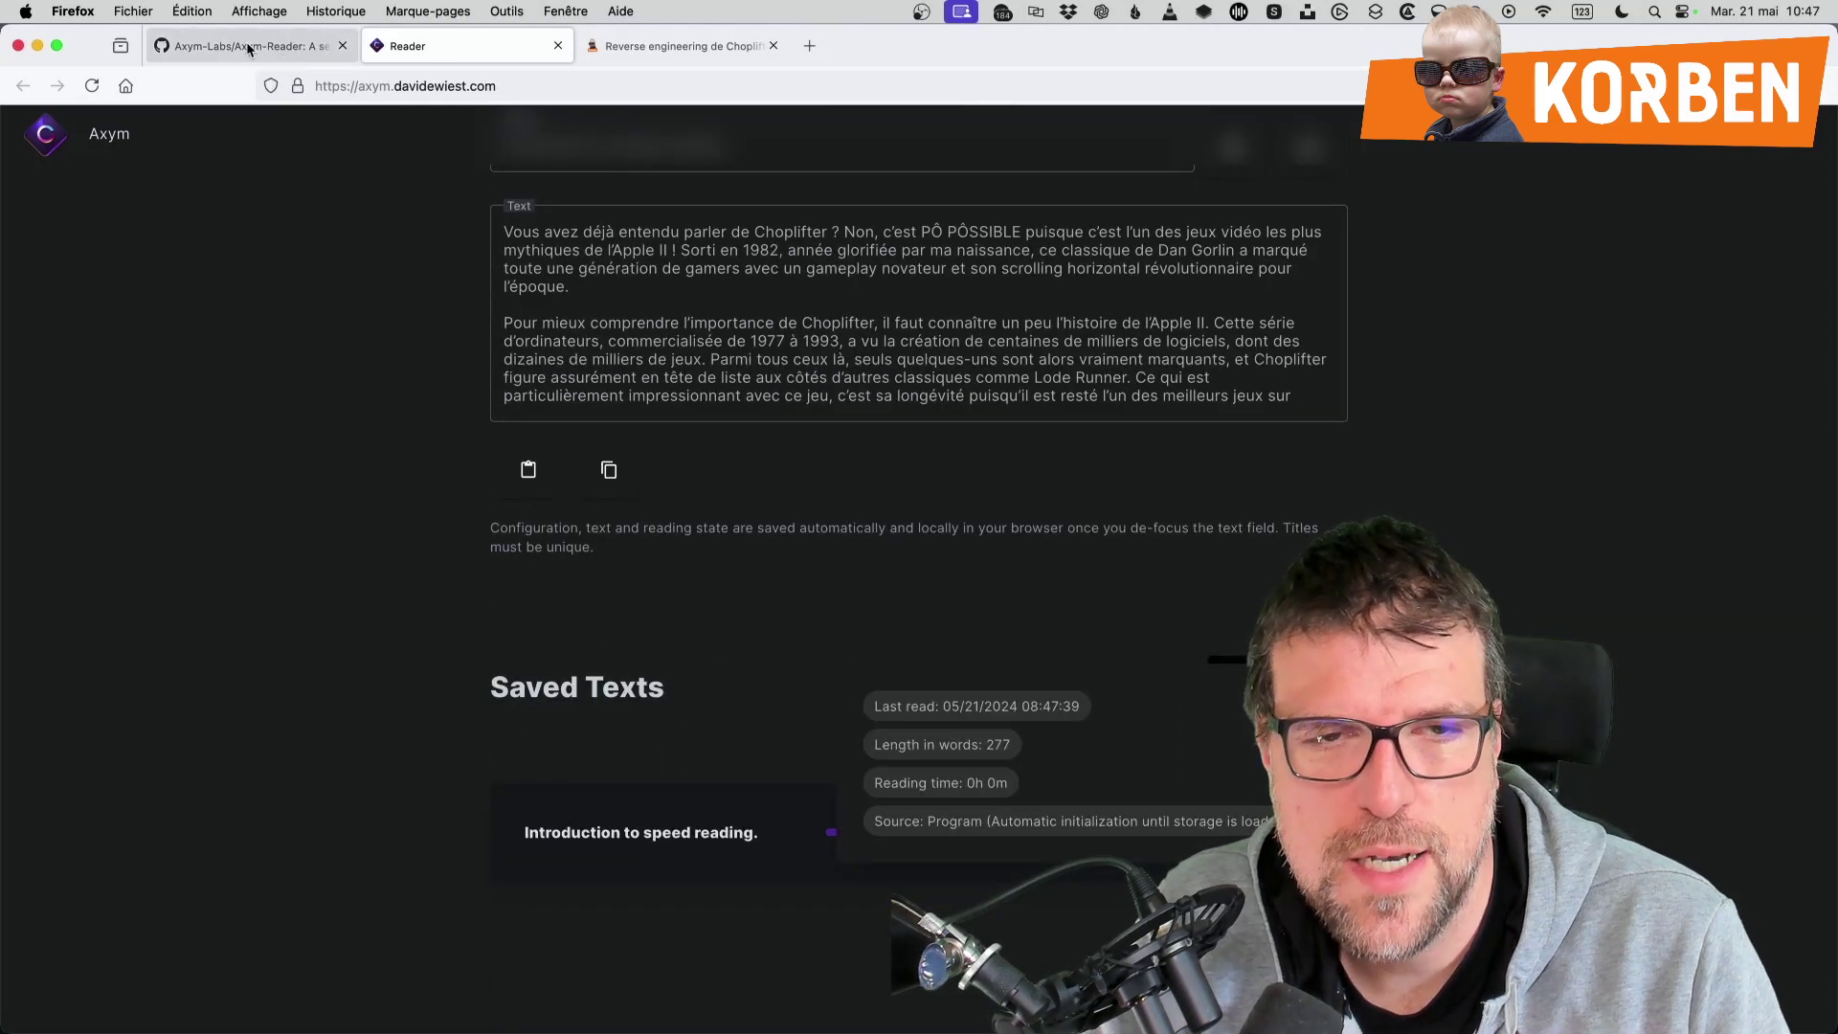
pyautogui.click(248, 48)
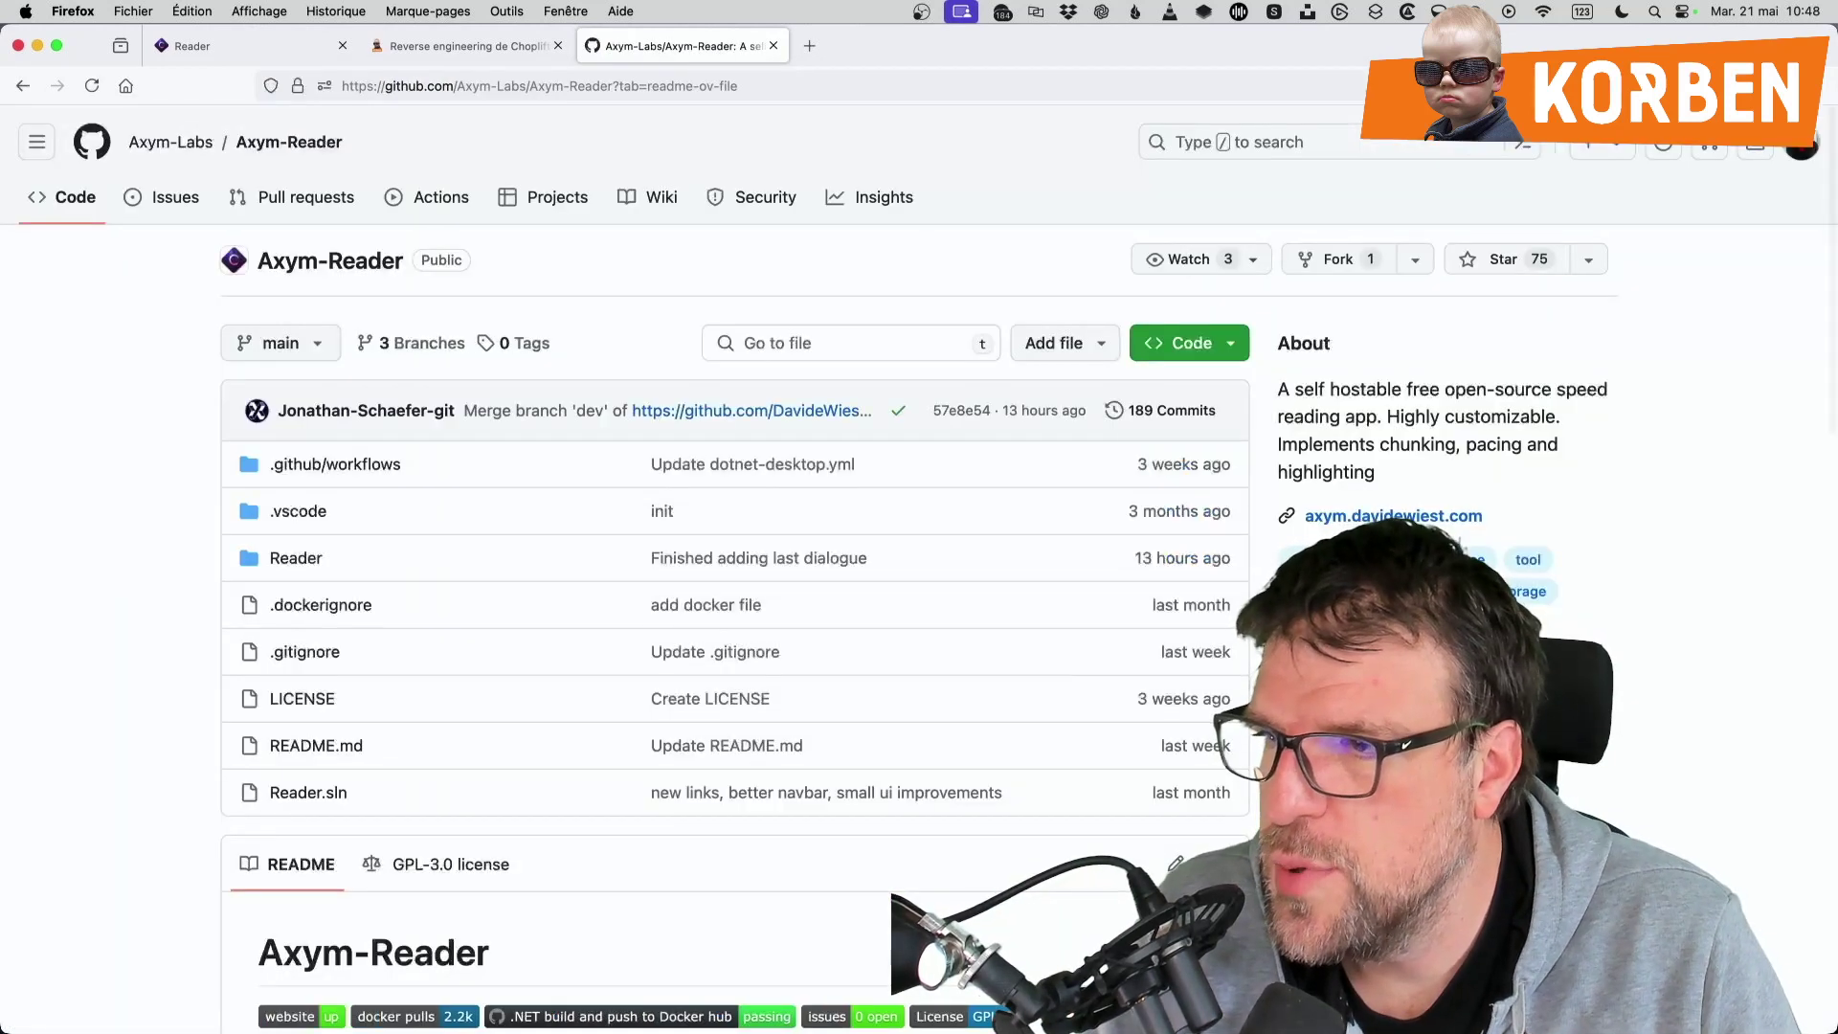
# Look over the repository's file list and the README's feature list, highlighting the no-external-API, local storage and self-hostable items
pyautogui.scroll(-4, 1117, 617)
pyautogui.scroll(4, 1117, 623)
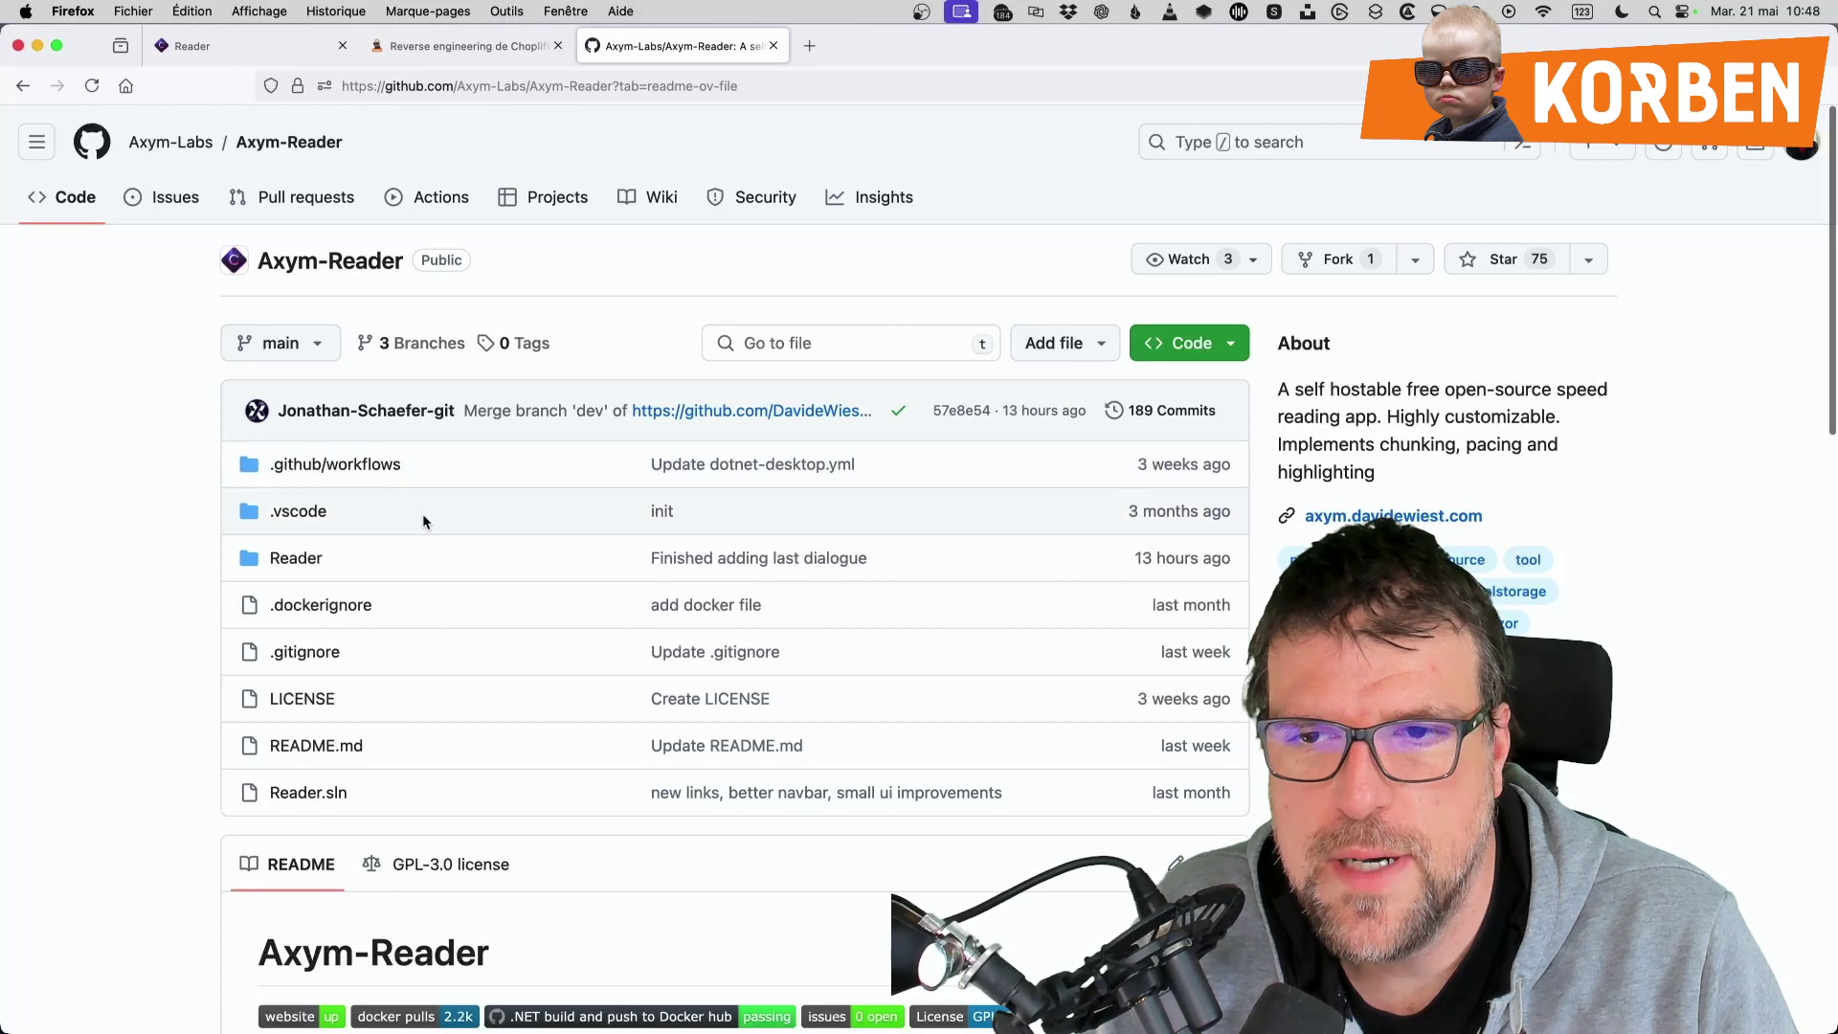
pyautogui.scroll(-2, 423, 517)
pyautogui.scroll(-9, 422, 526)
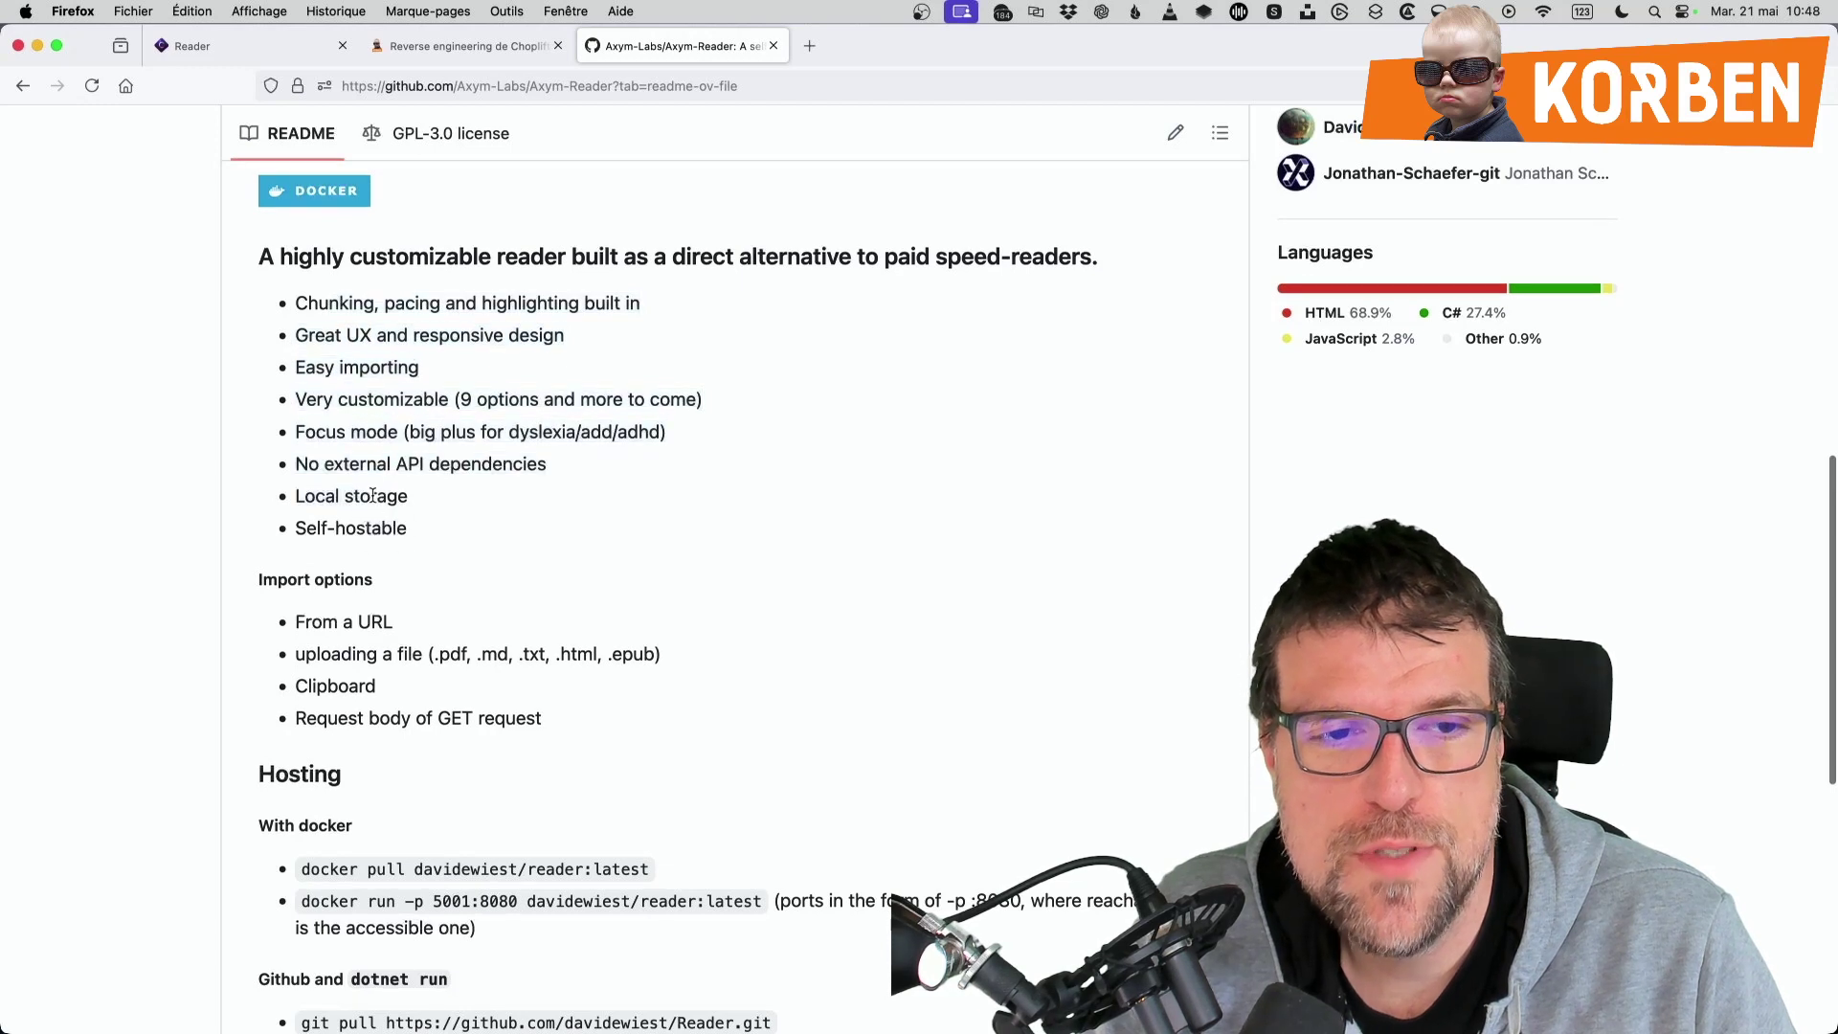
pyautogui.moveTo(411, 534); pyautogui.dragTo(291, 458)
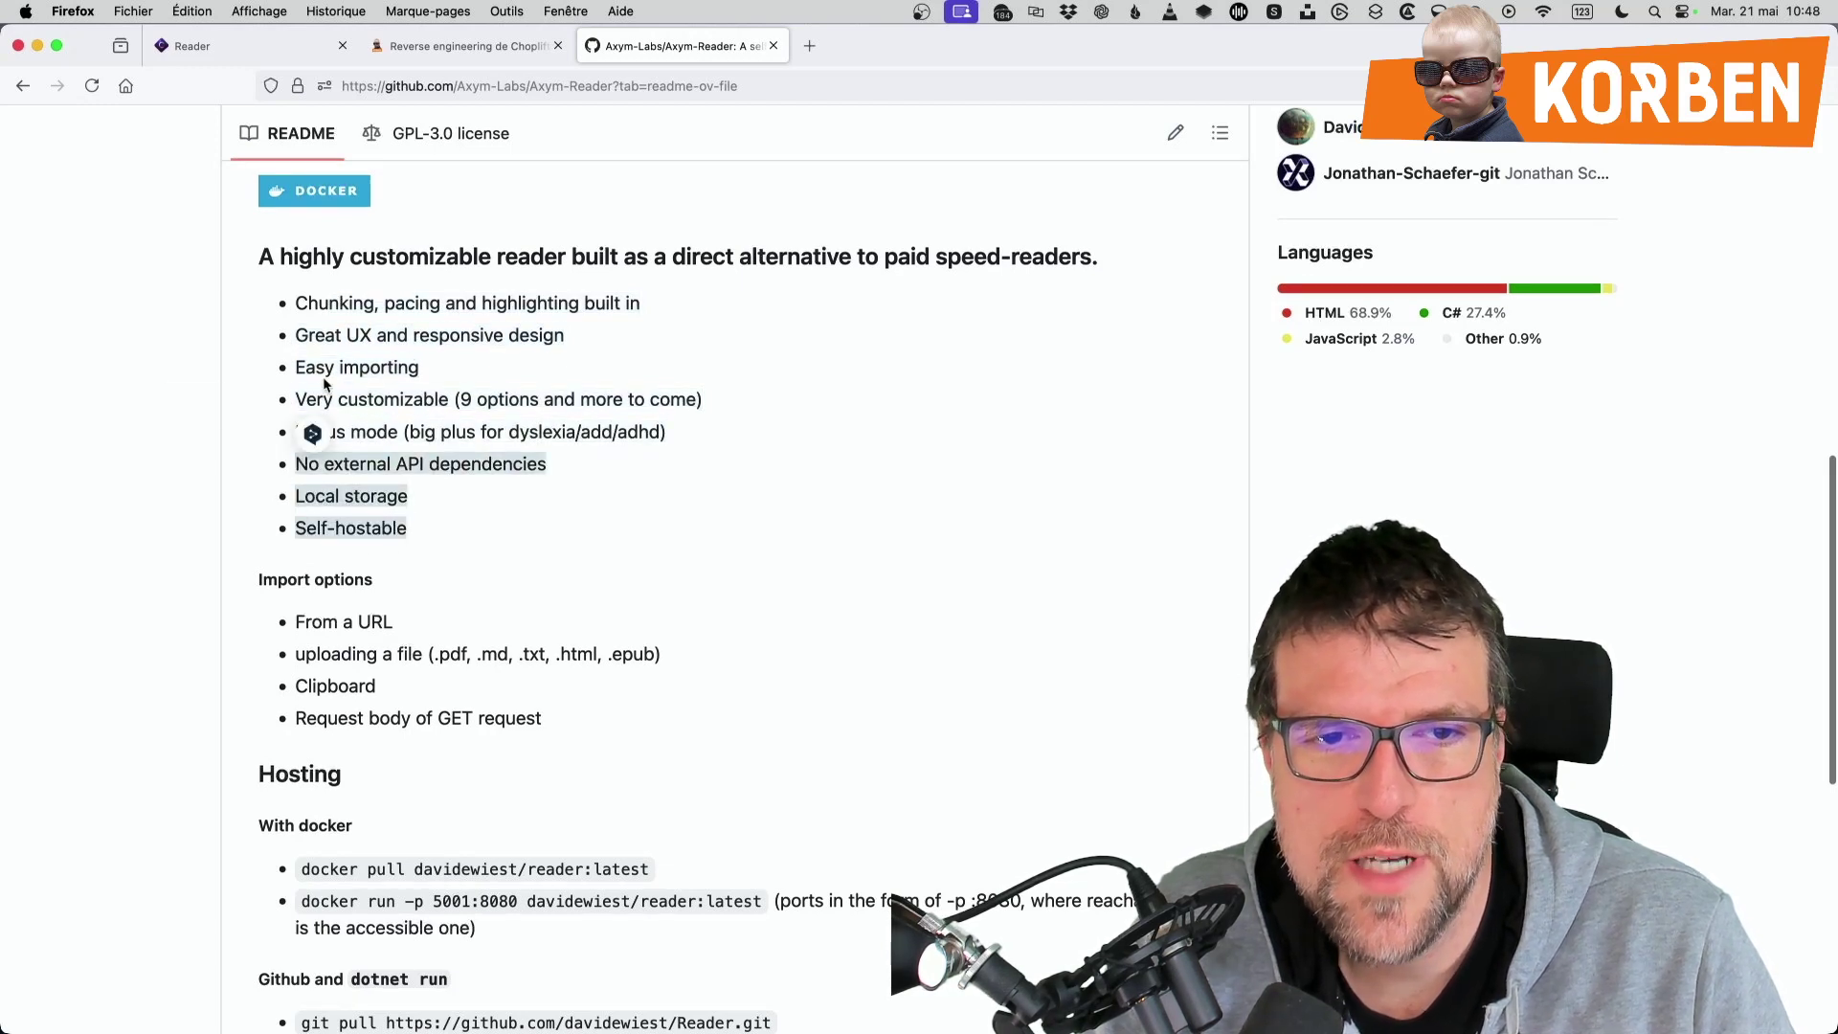
pyautogui.click(390, 396)
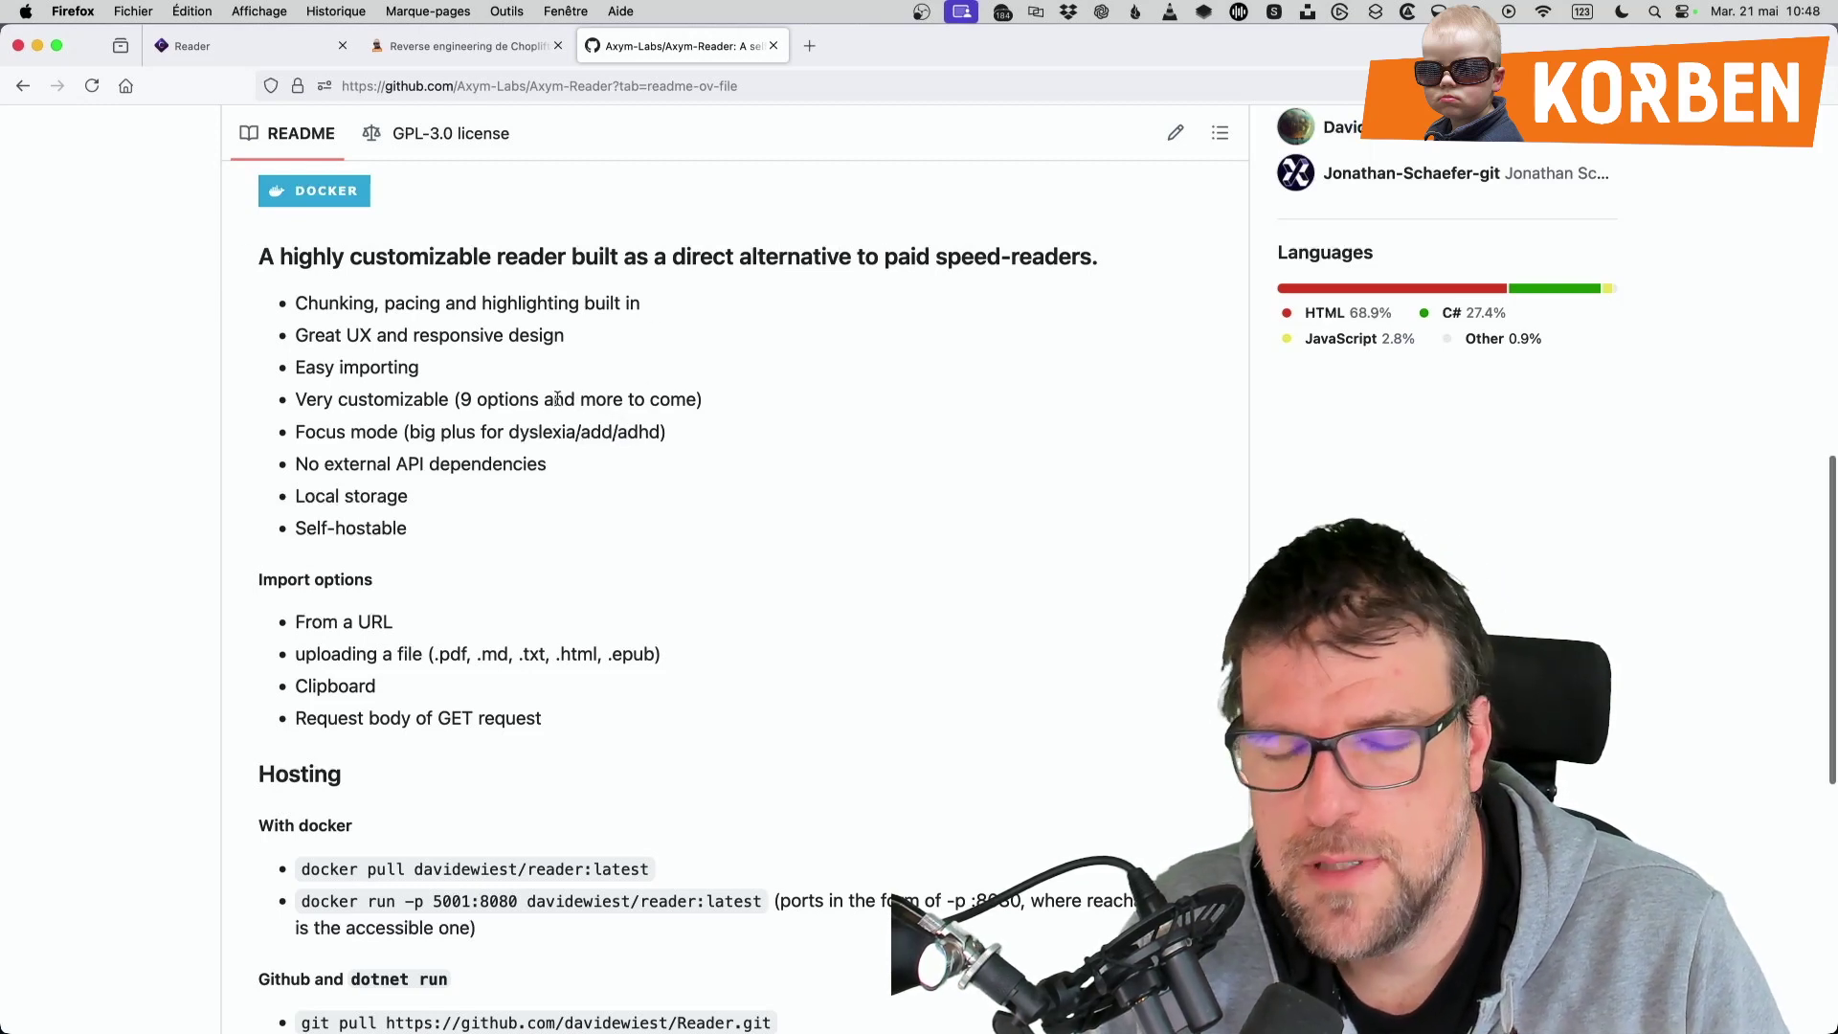
# Switch back to the Reader page, turn on the distraction-free focus view, and play the article from the current position
pyautogui.hotkey('ctrl', 'Tab')
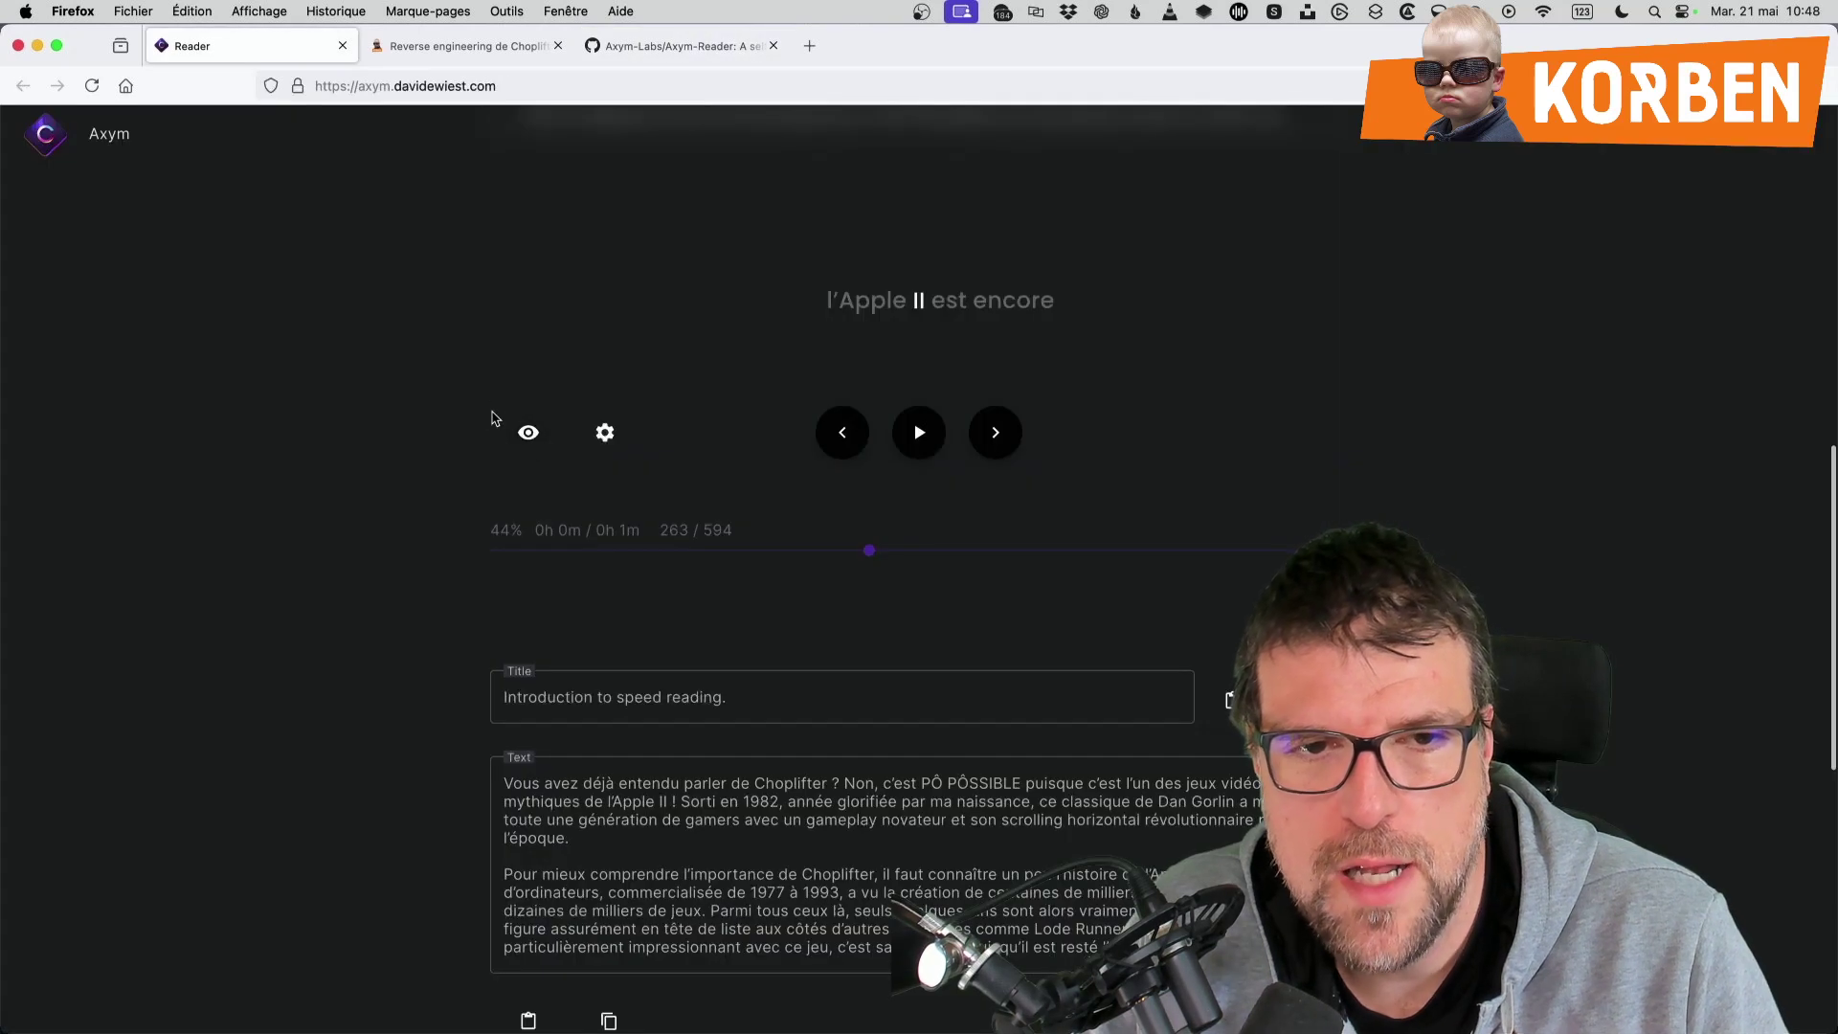
pyautogui.click(525, 433)
pyautogui.scroll(-1, 536, 613)
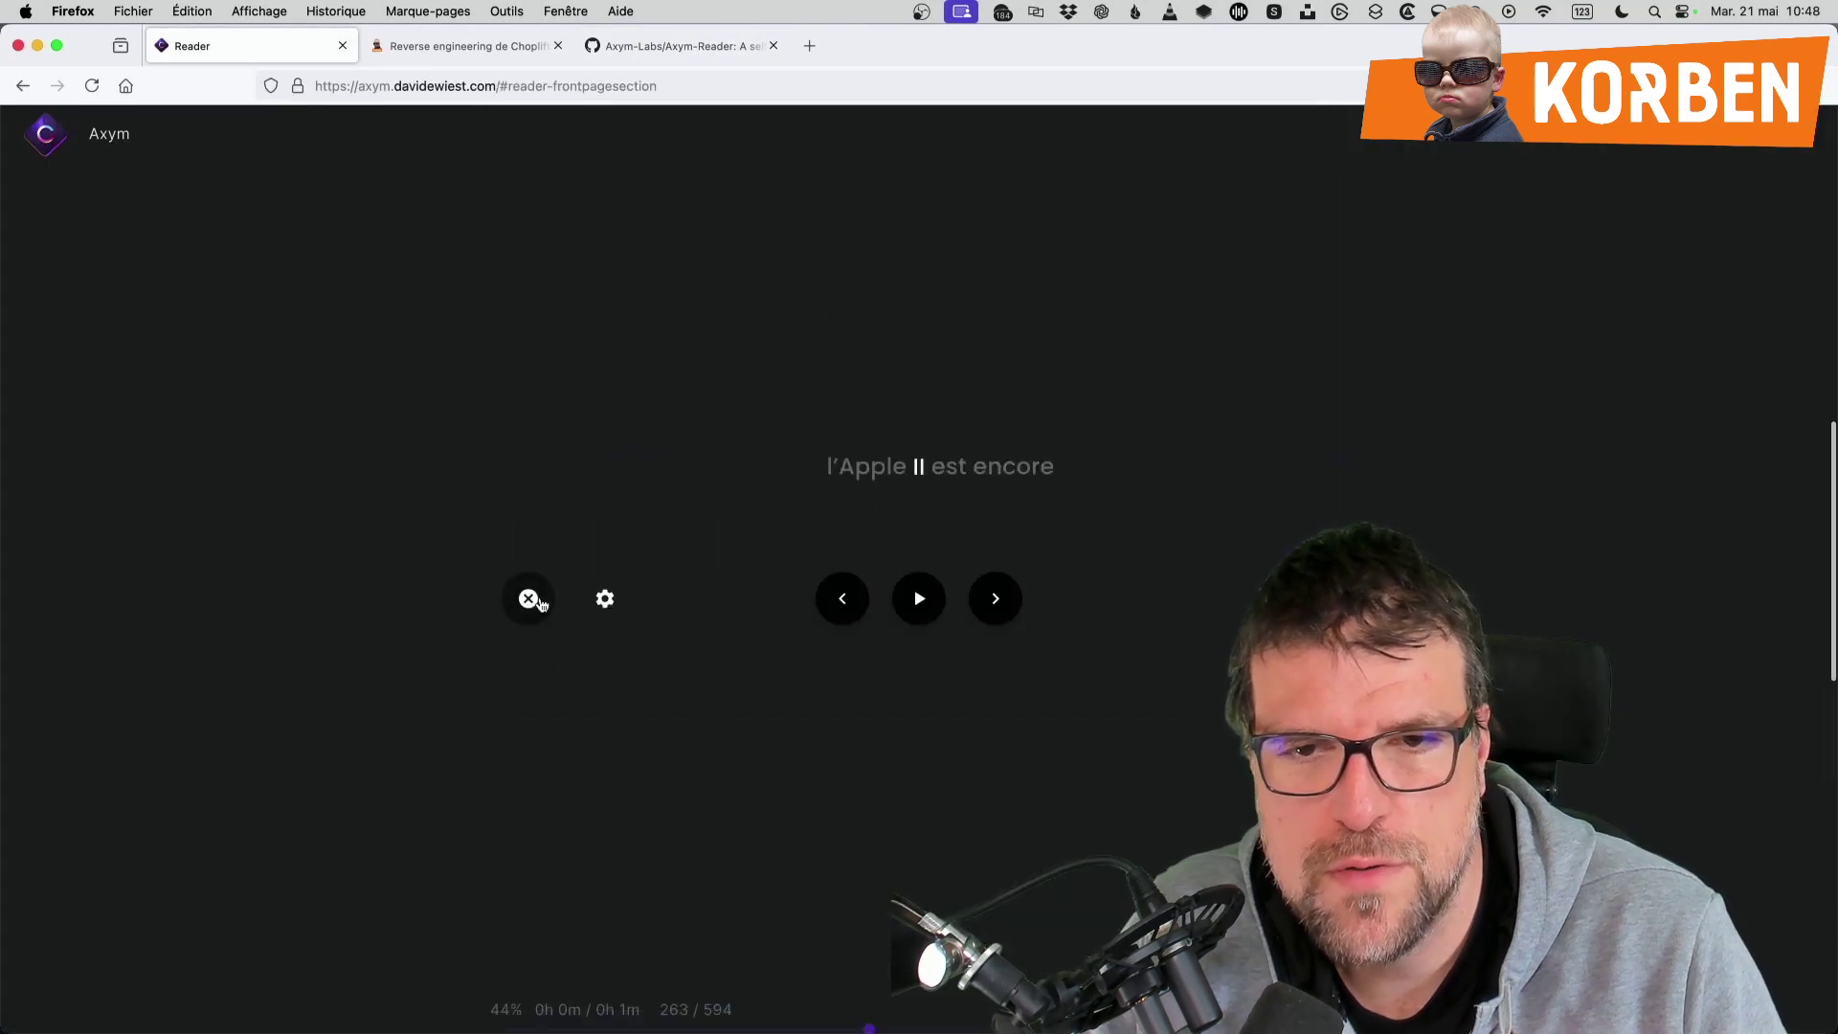
pyautogui.scroll(-5, 382, 656)
pyautogui.scroll(5, 453, 627)
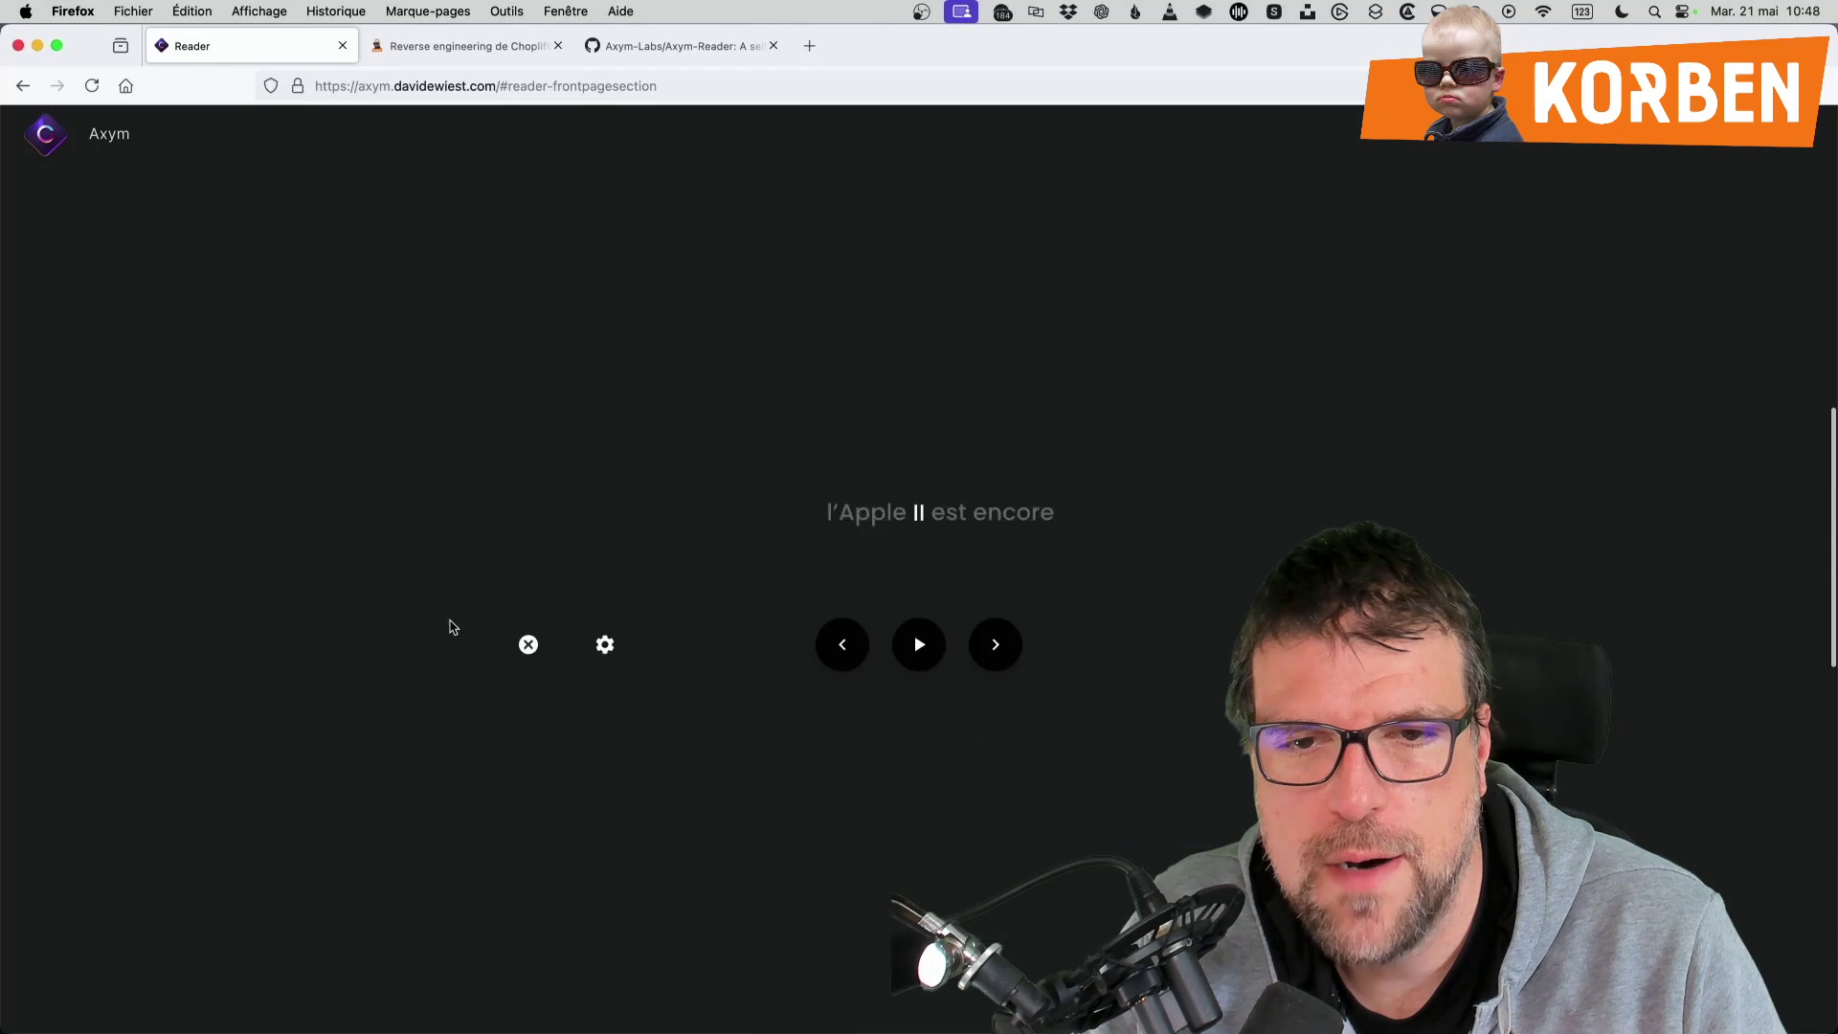
pyautogui.click(919, 661)
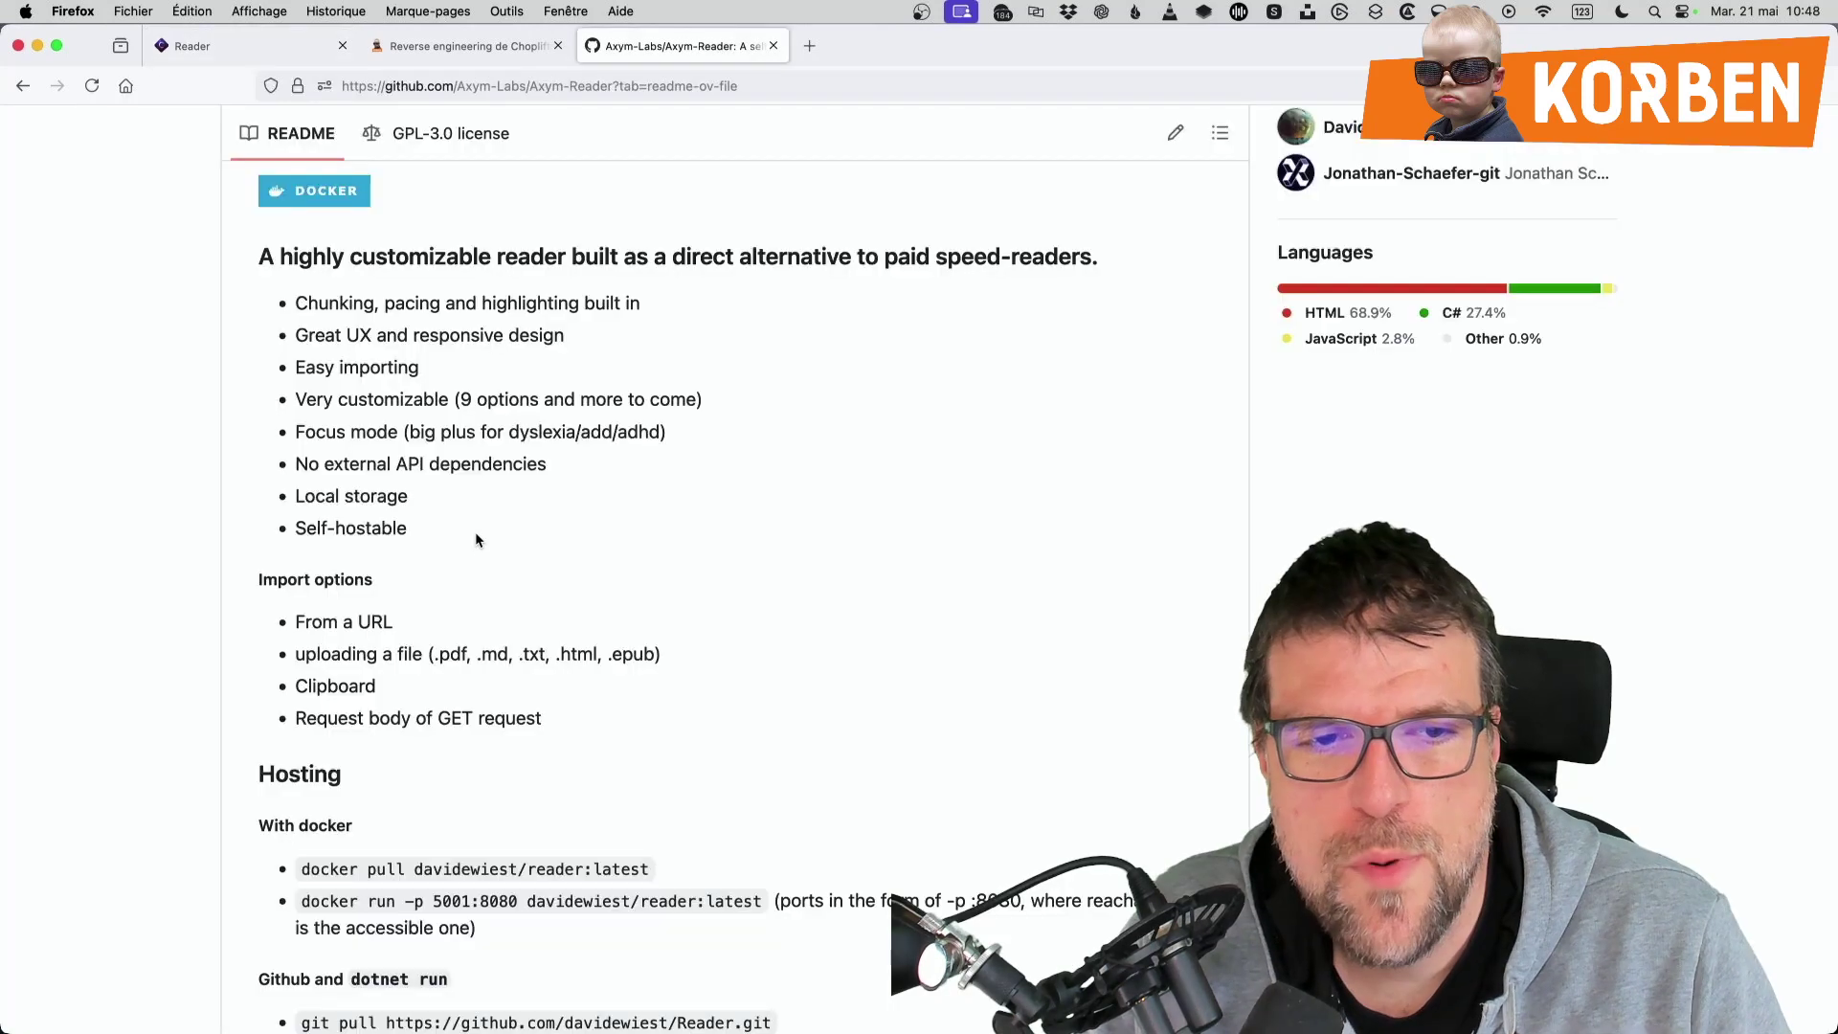
# Examine the import options and the Docker and dotnet hosting instructions in the repository's README
pyautogui.scroll(-1, 467, 502)
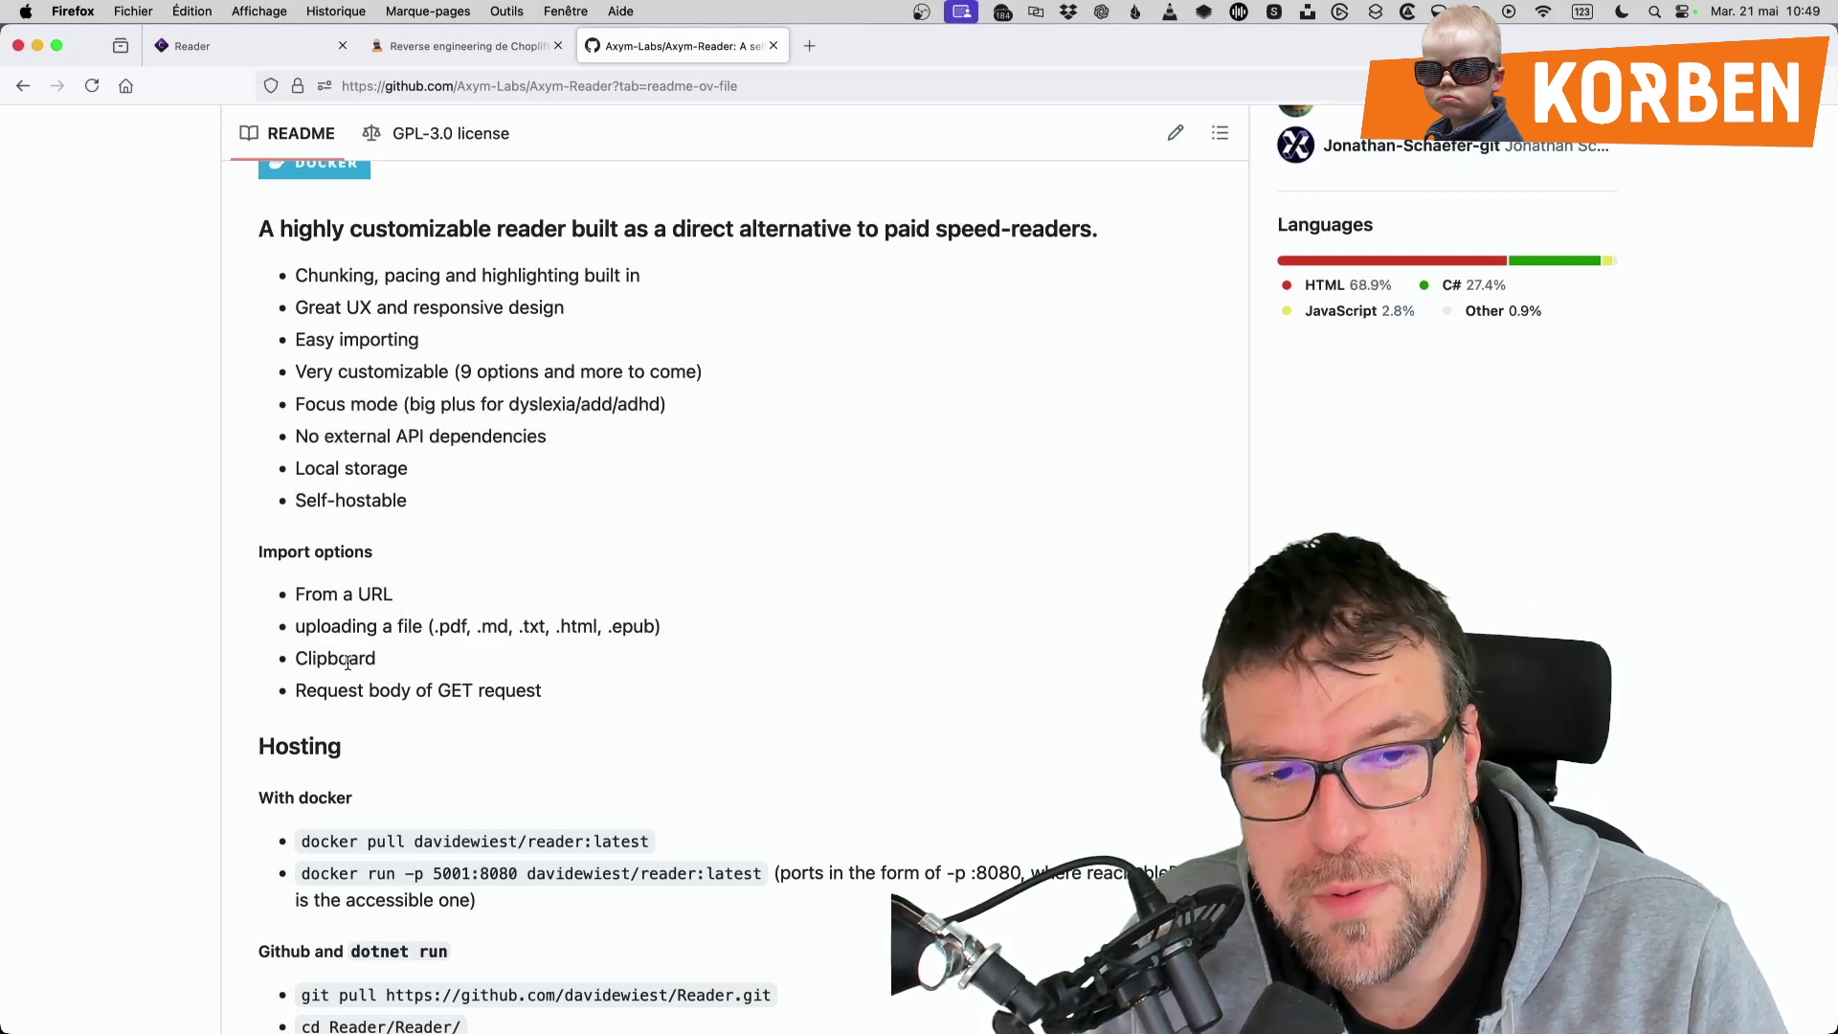
pyautogui.scroll(-3, 348, 661)
pyautogui.scroll(-5, 347, 637)
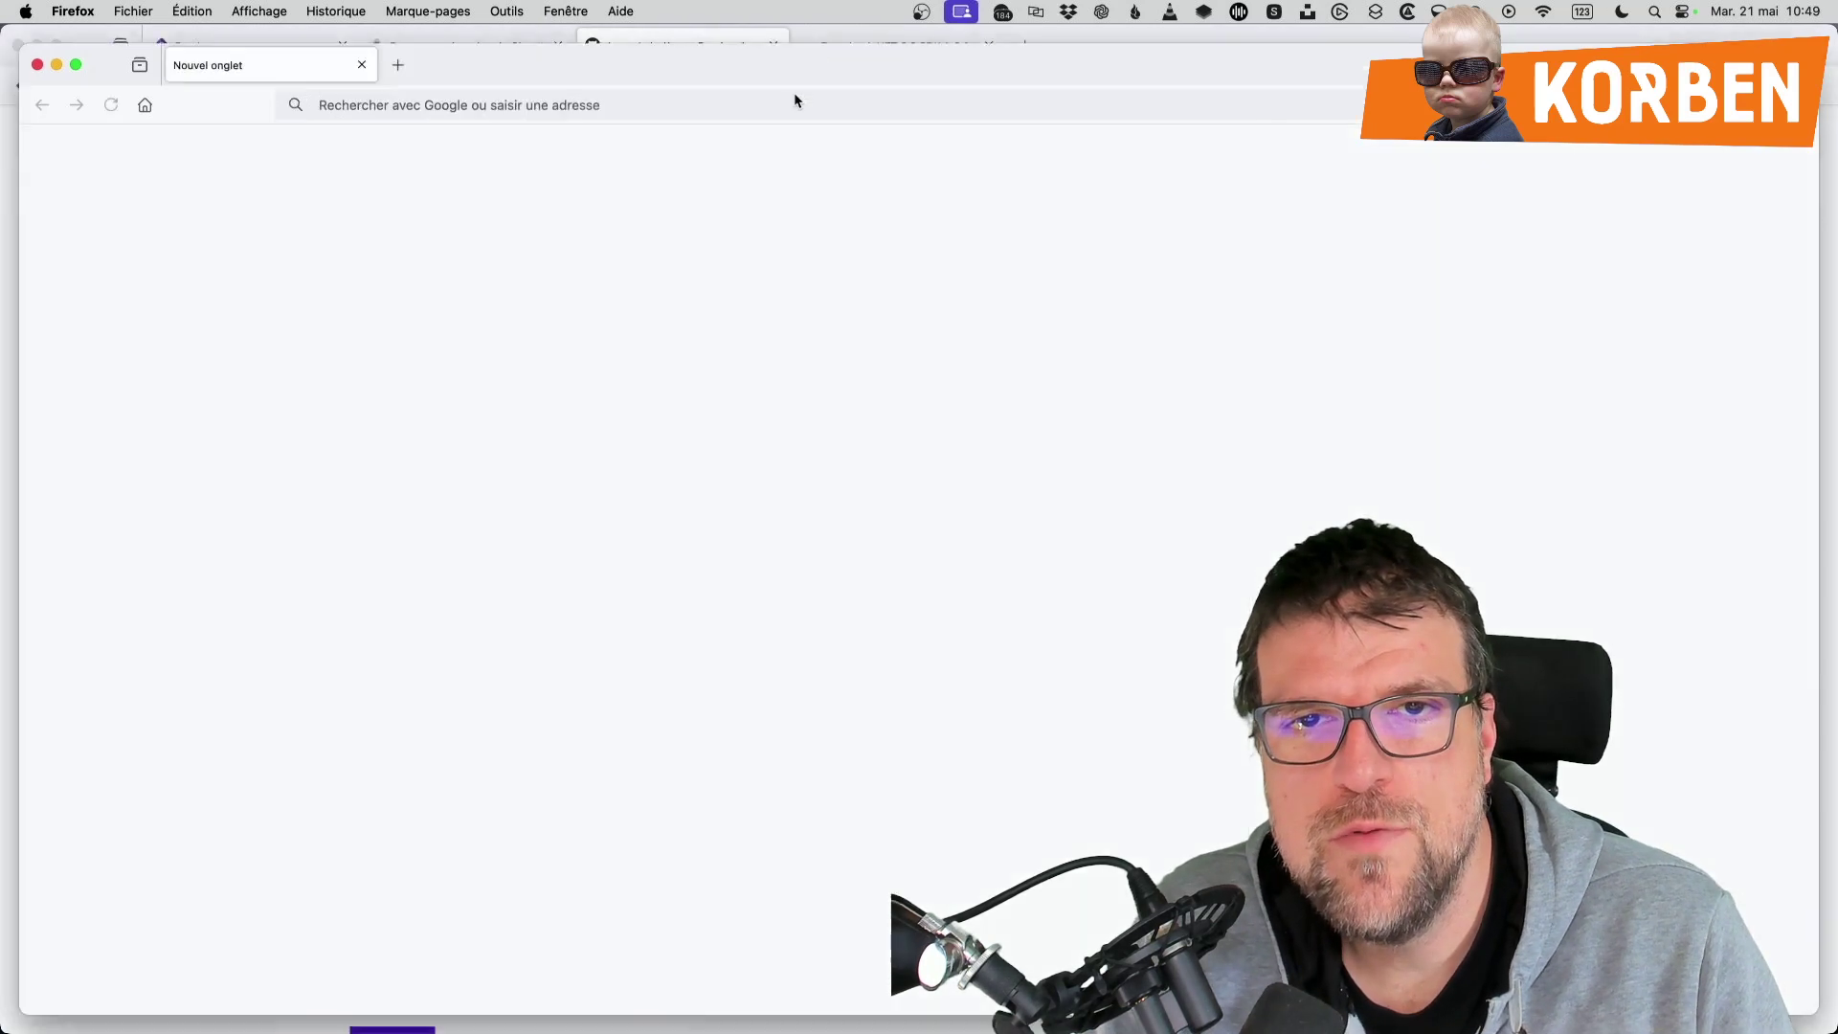
# Close the Axym-Reader repository page and leave the browser for a Terminal window
pyautogui.click(774, 46)
pyautogui.click(773, 46)
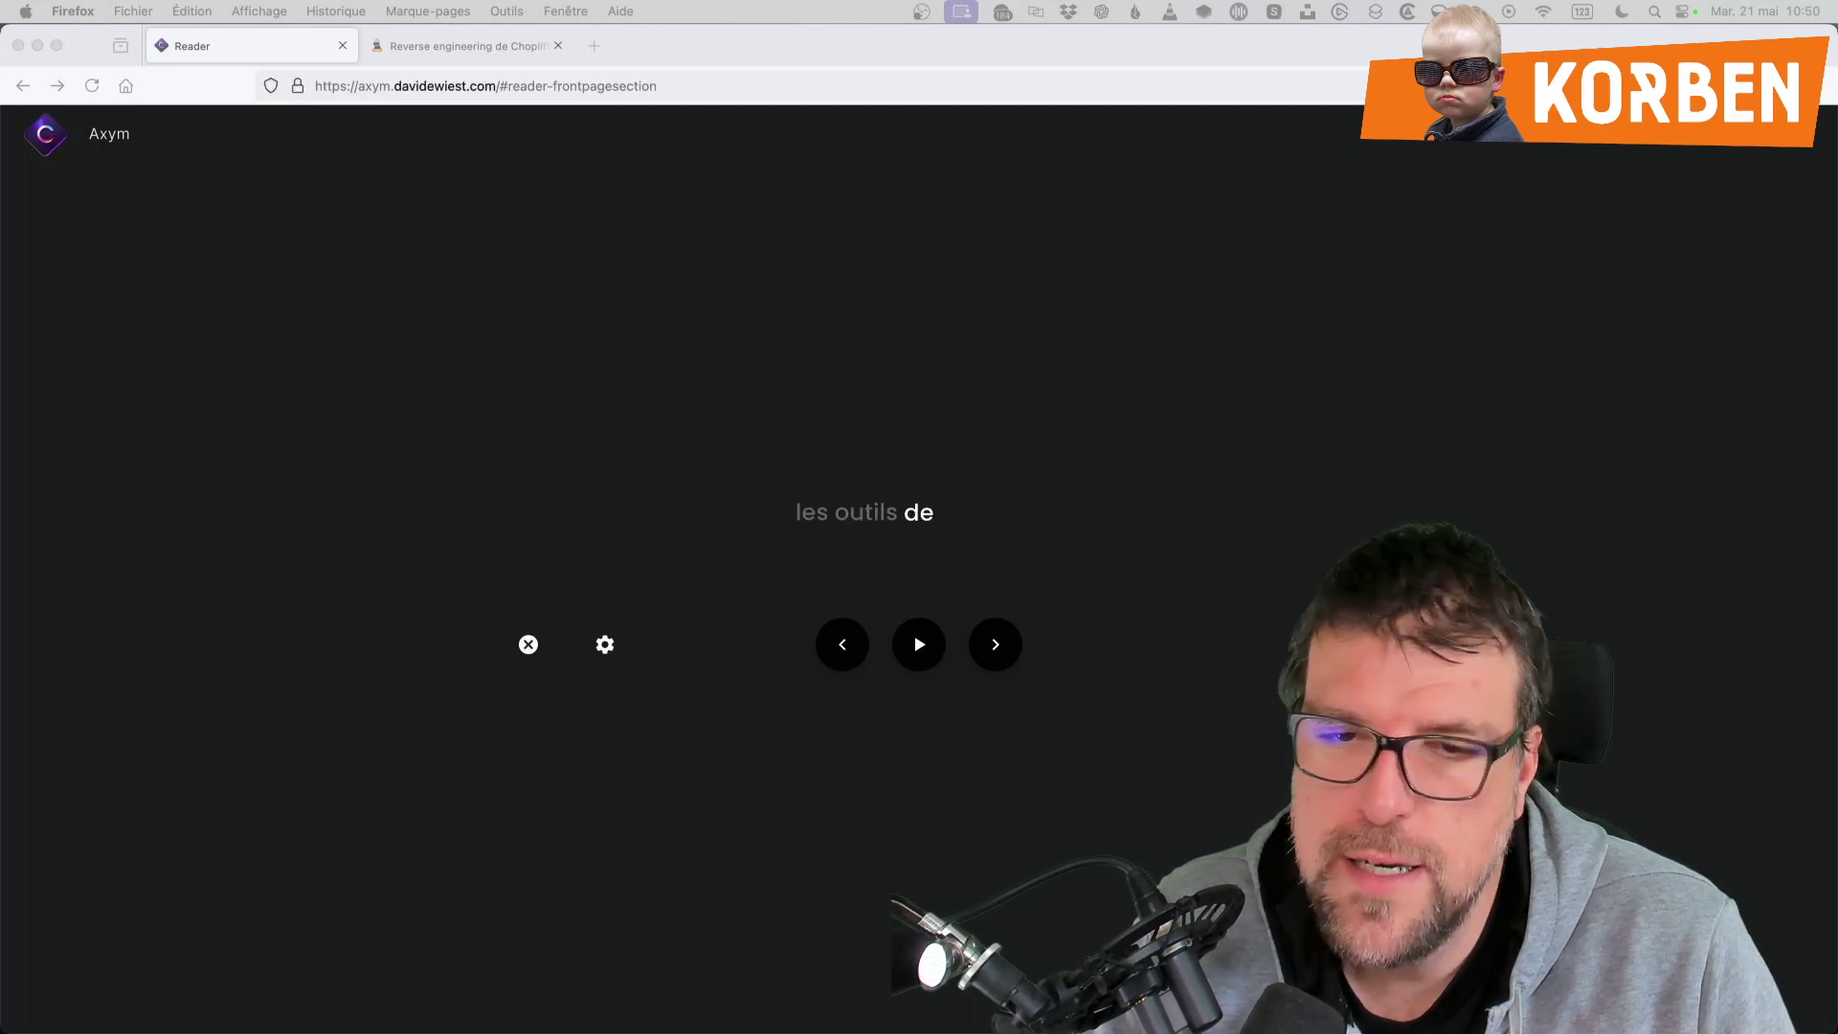
pyautogui.moveTo(747, 60); pyautogui.dragTo(536, 0)
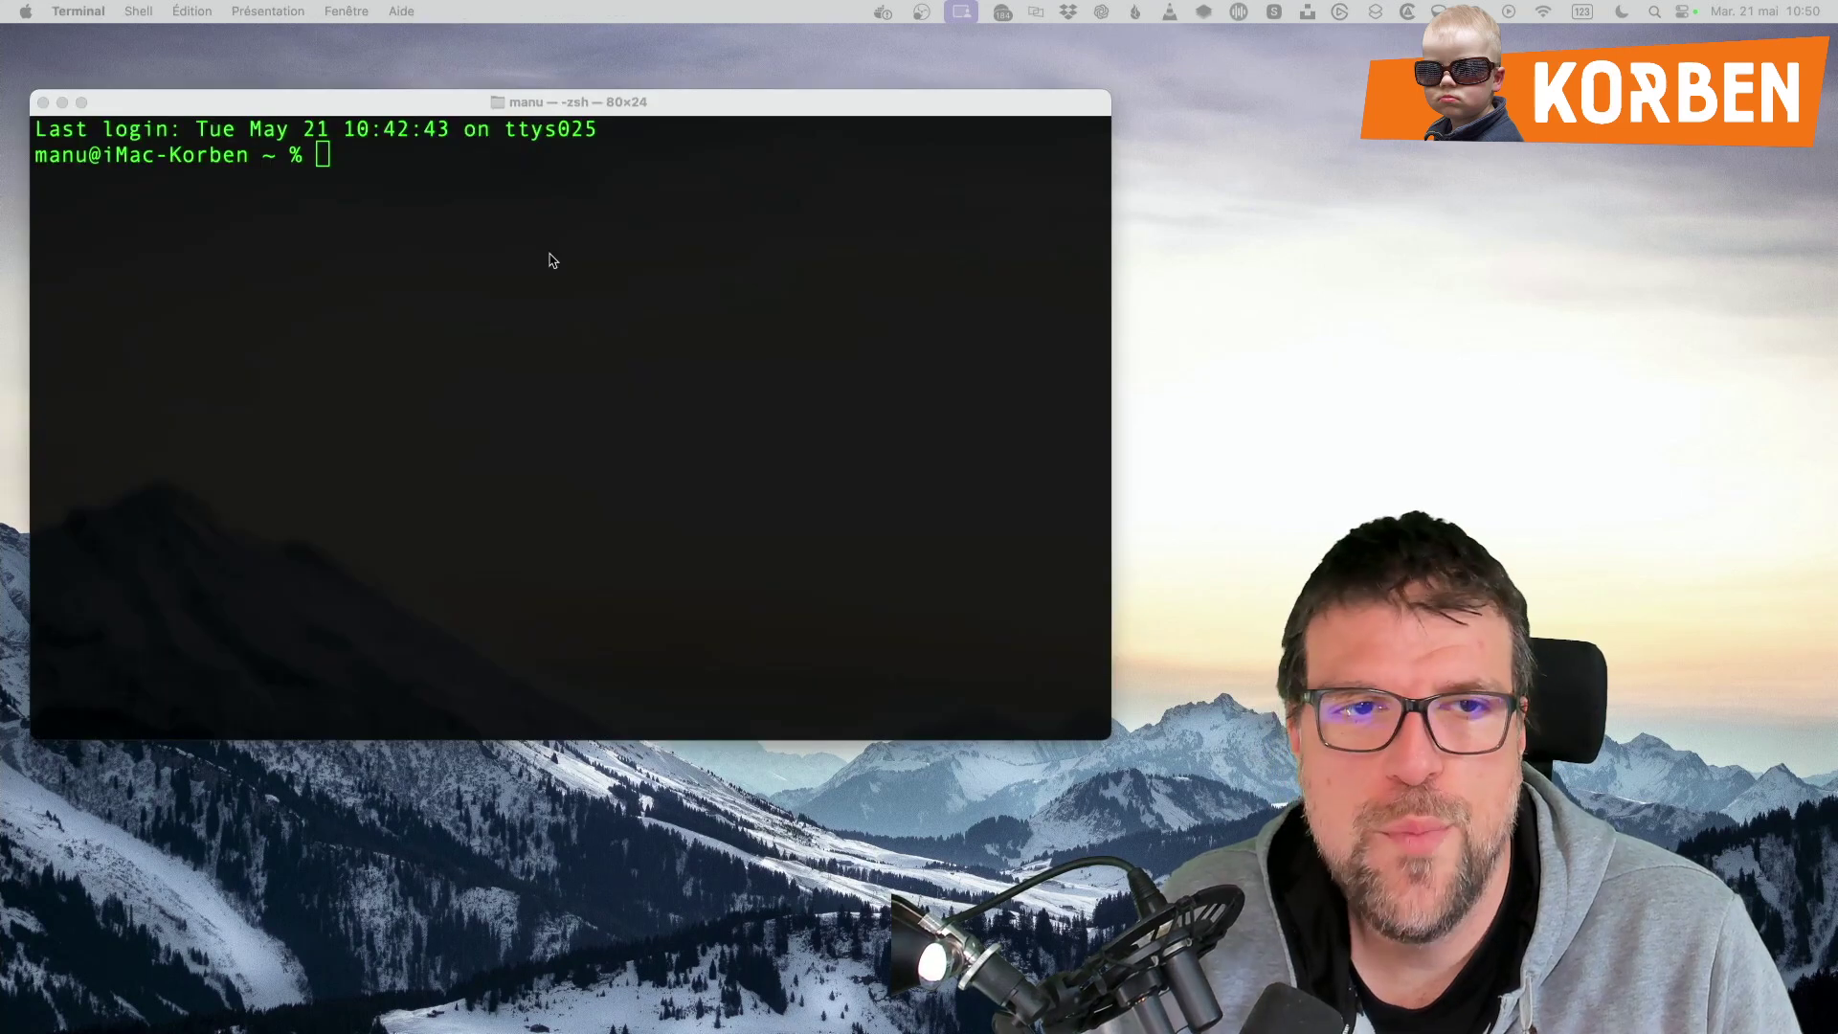
# Download the reader's Docker image by running docker pull davidewiest/reader:latest
pyautogui.click(552, 260)
pyautogui.write('docker pull ')
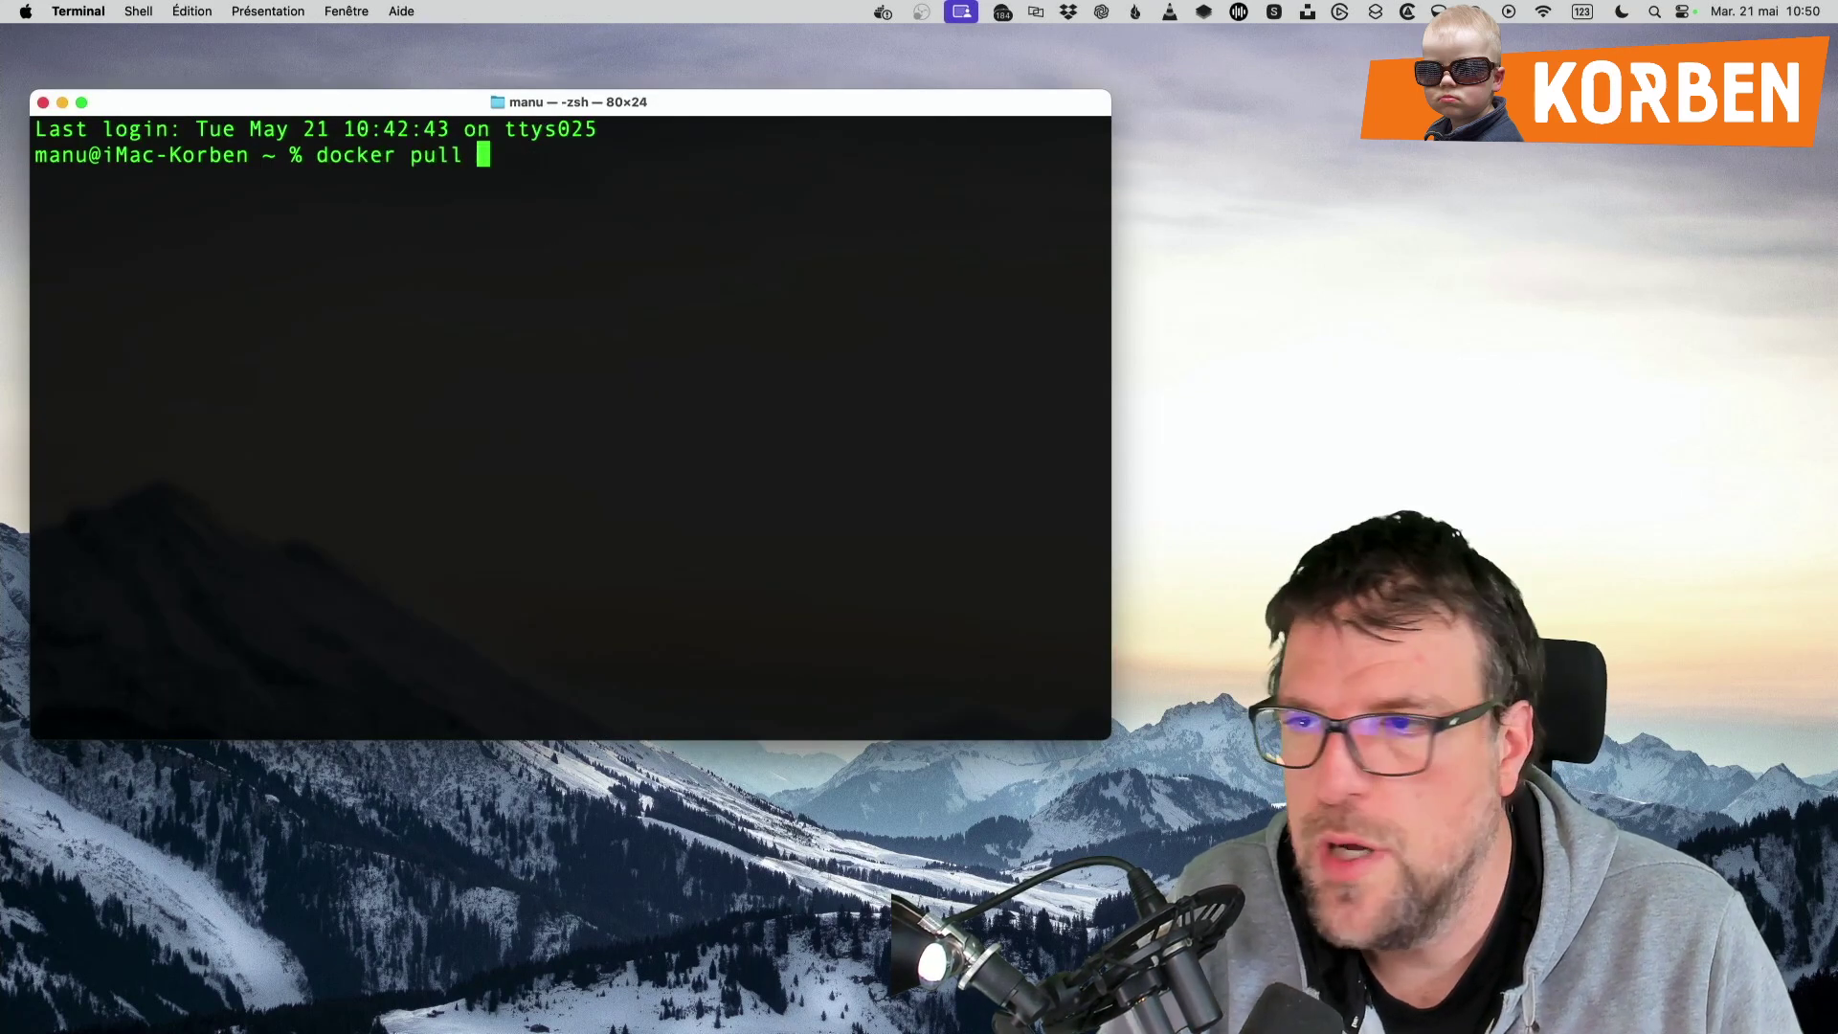
pyautogui.write('davidewiest/rea')
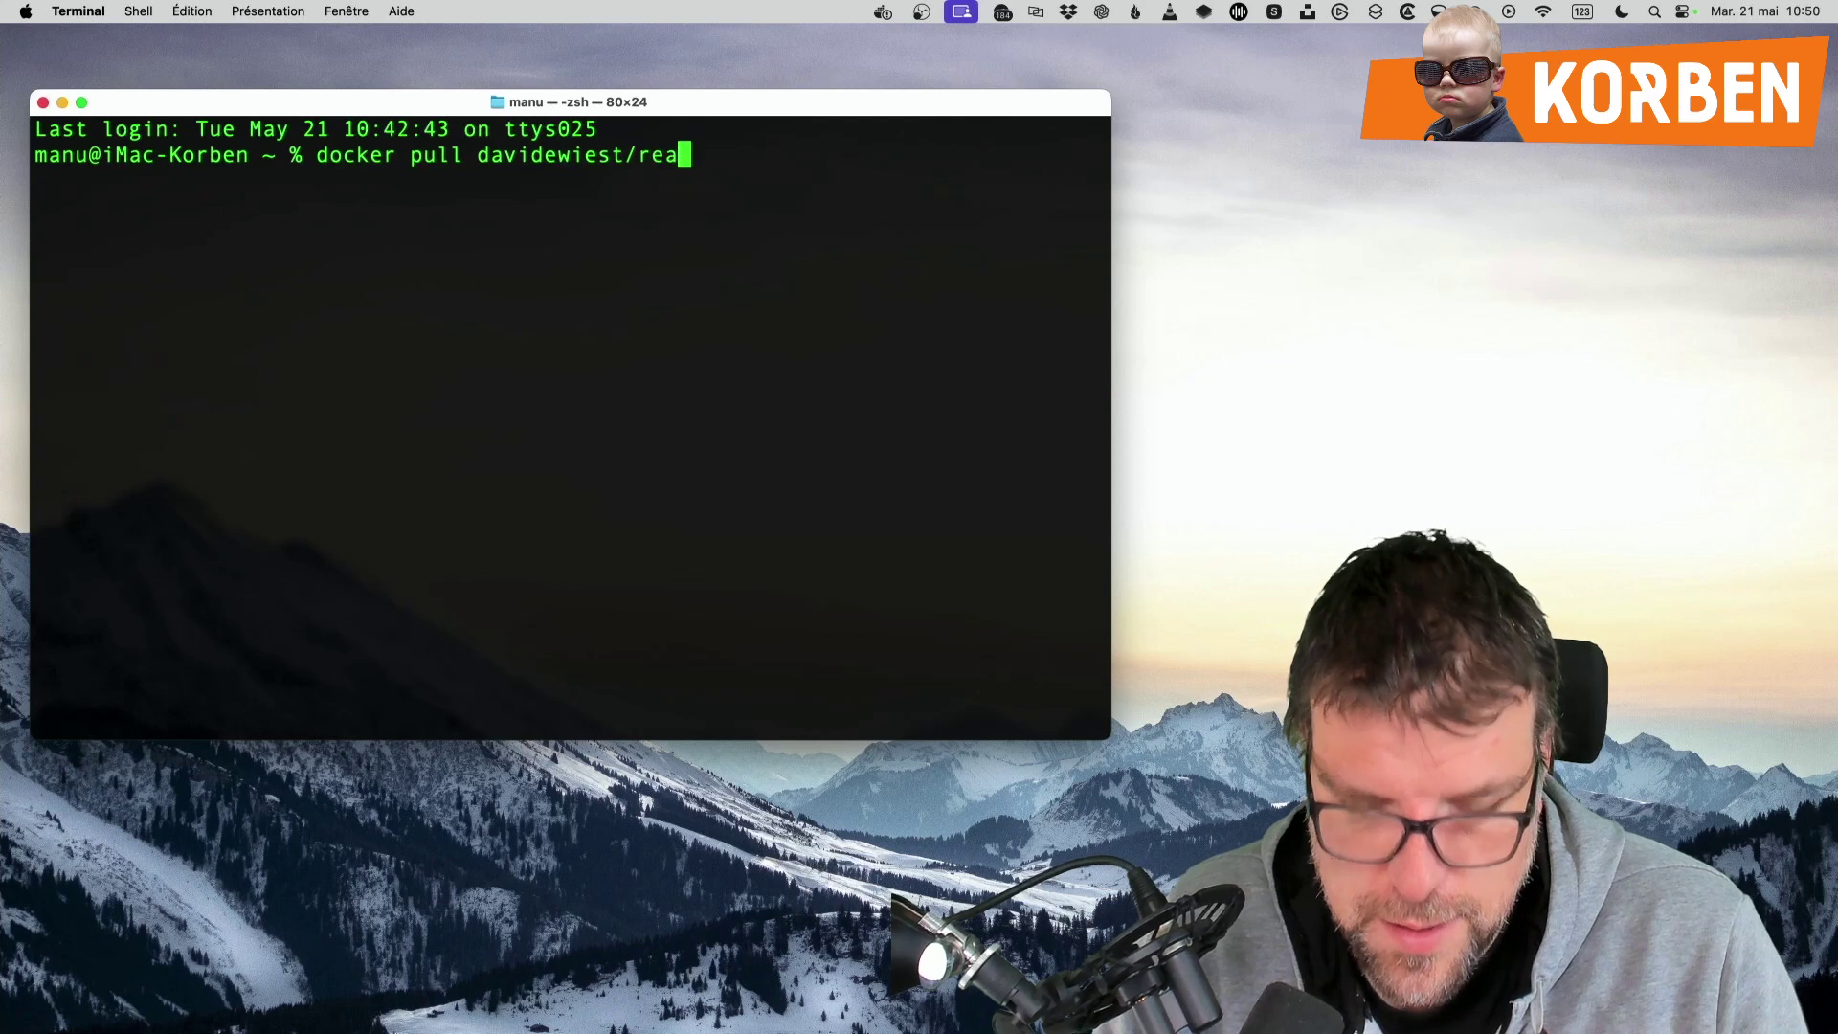
pyautogui.write('der:latest')
pyautogui.press('Return')
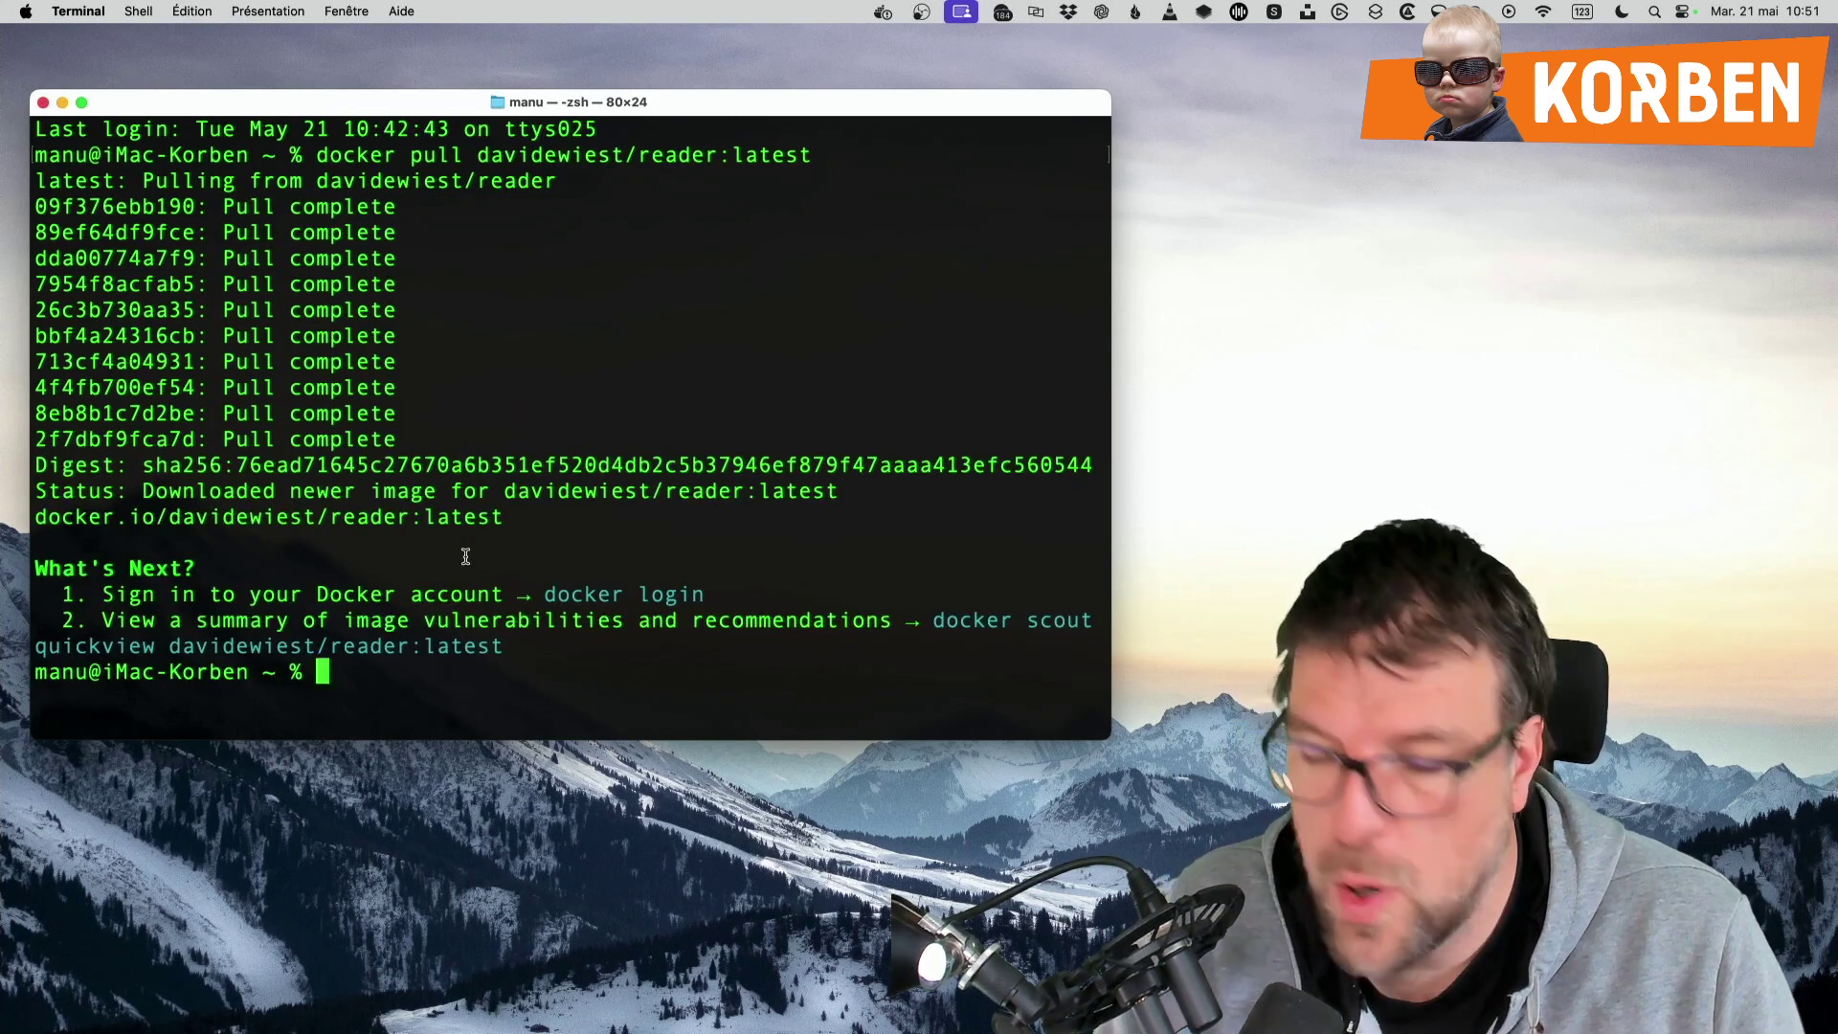
# Start the reader container with port 14023 mapped to 8080 by running docker run -p 14023:8080 davidewiest/reader:latest
pyautogui.write('docker run ')
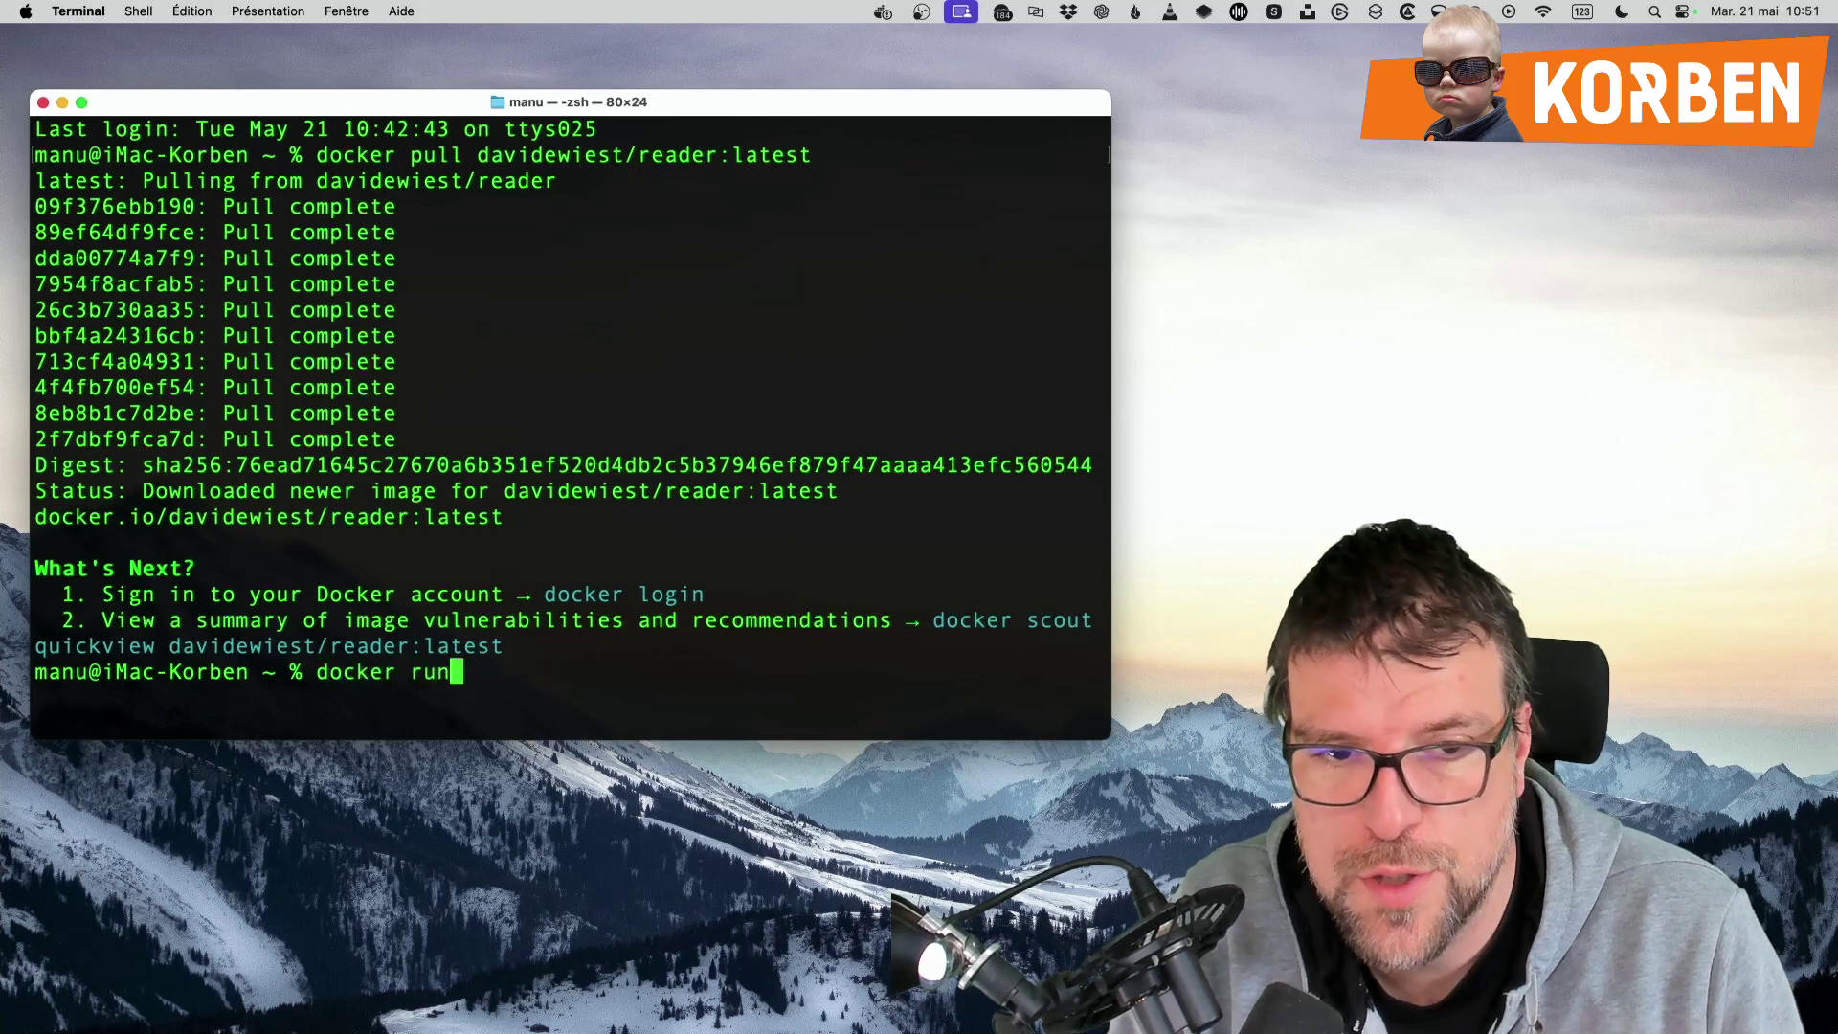
pyautogui.write('-')
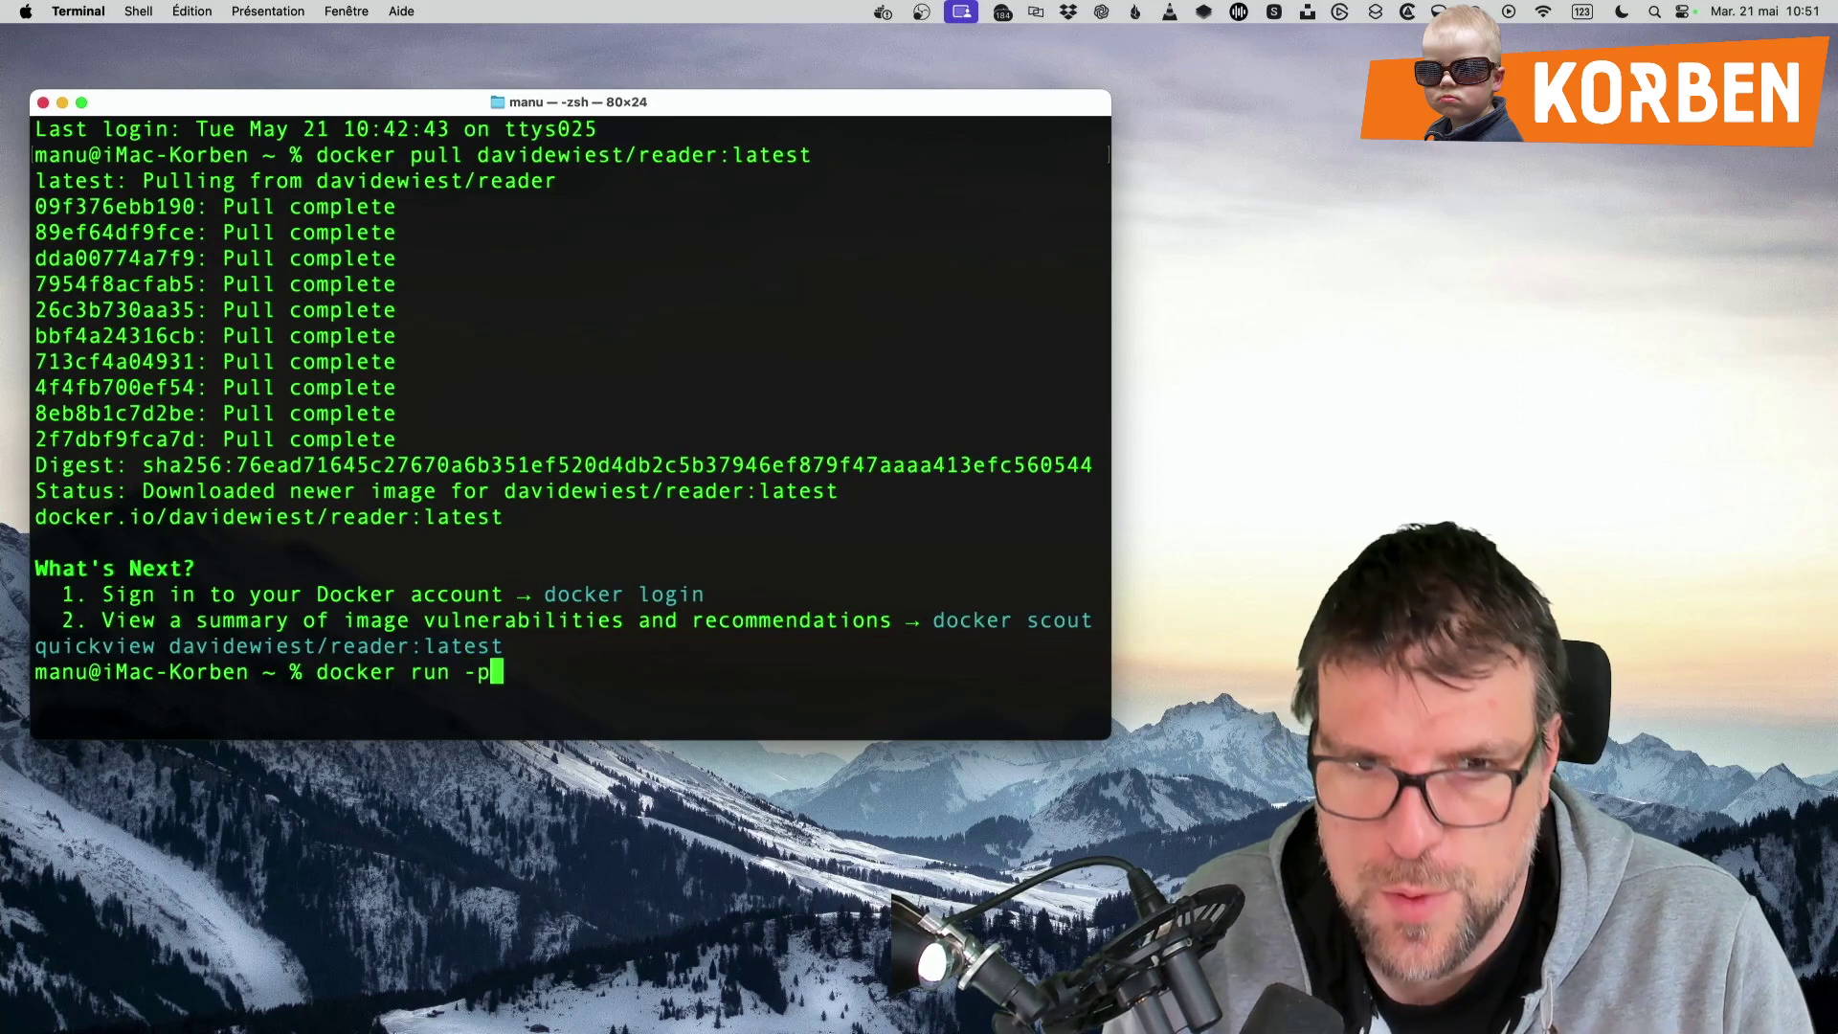
pyautogui.write('p ')
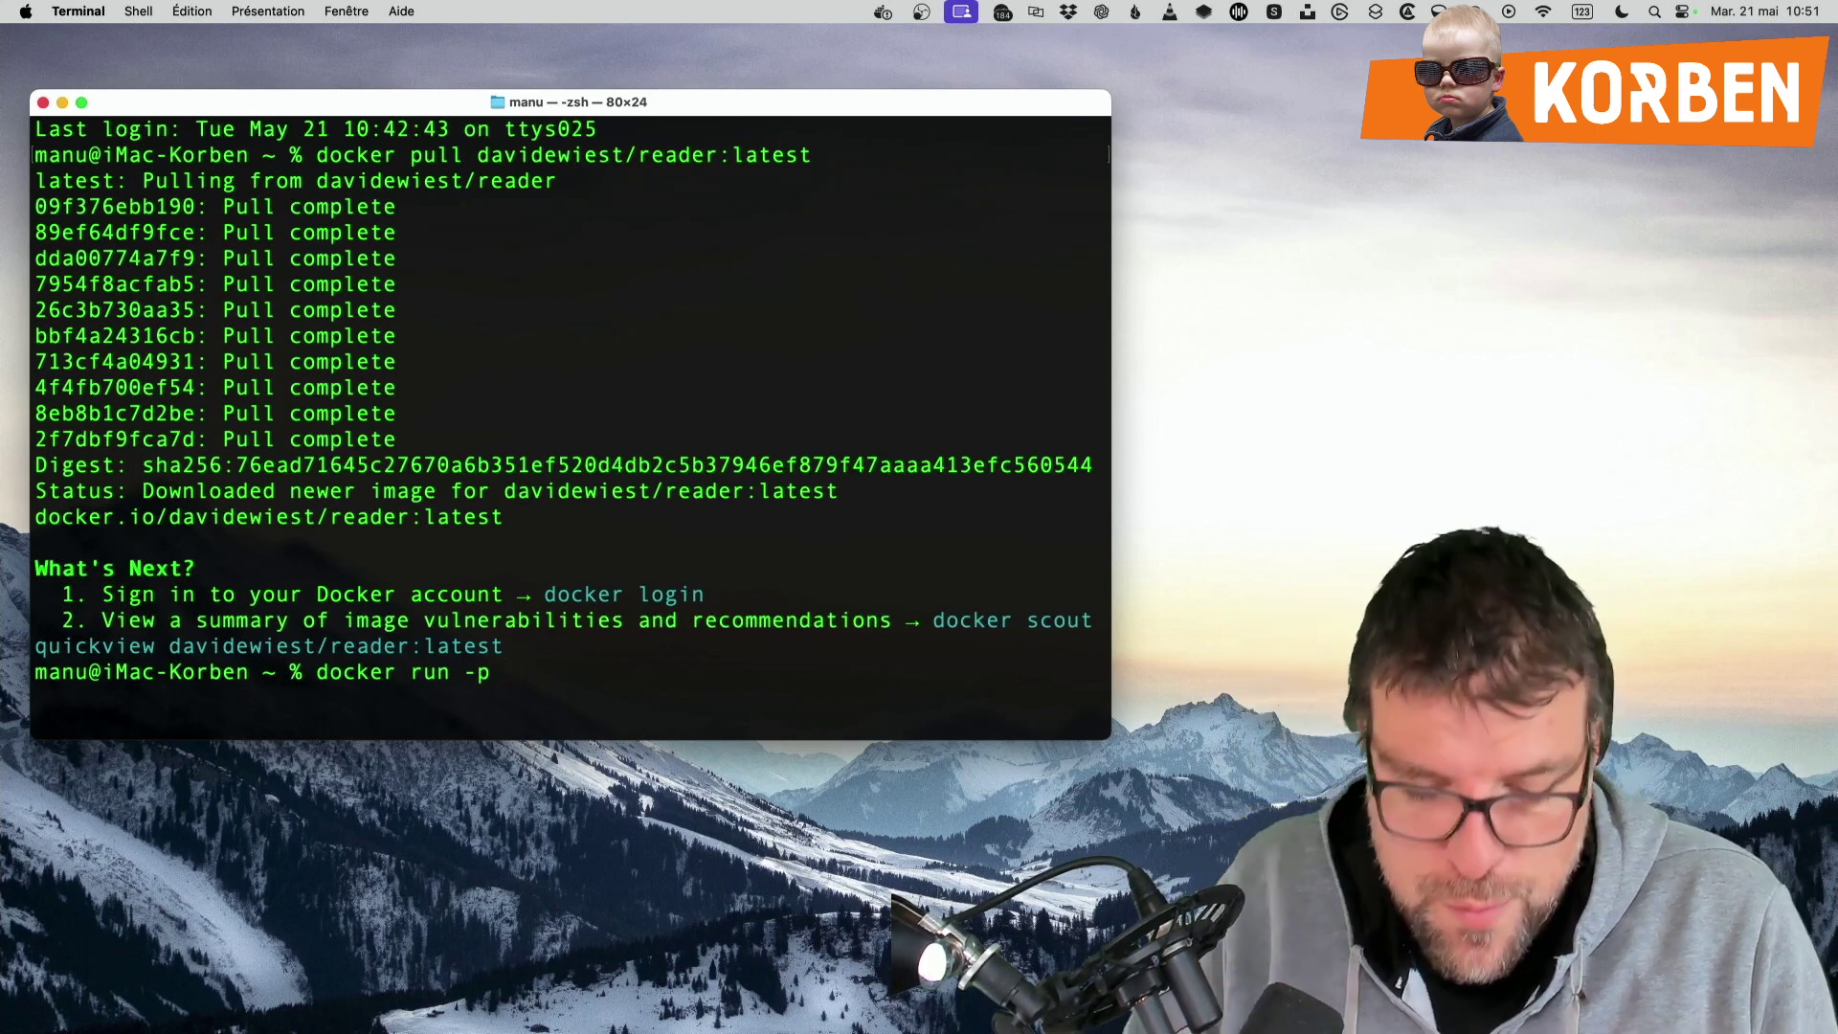
pyautogui.write('14')
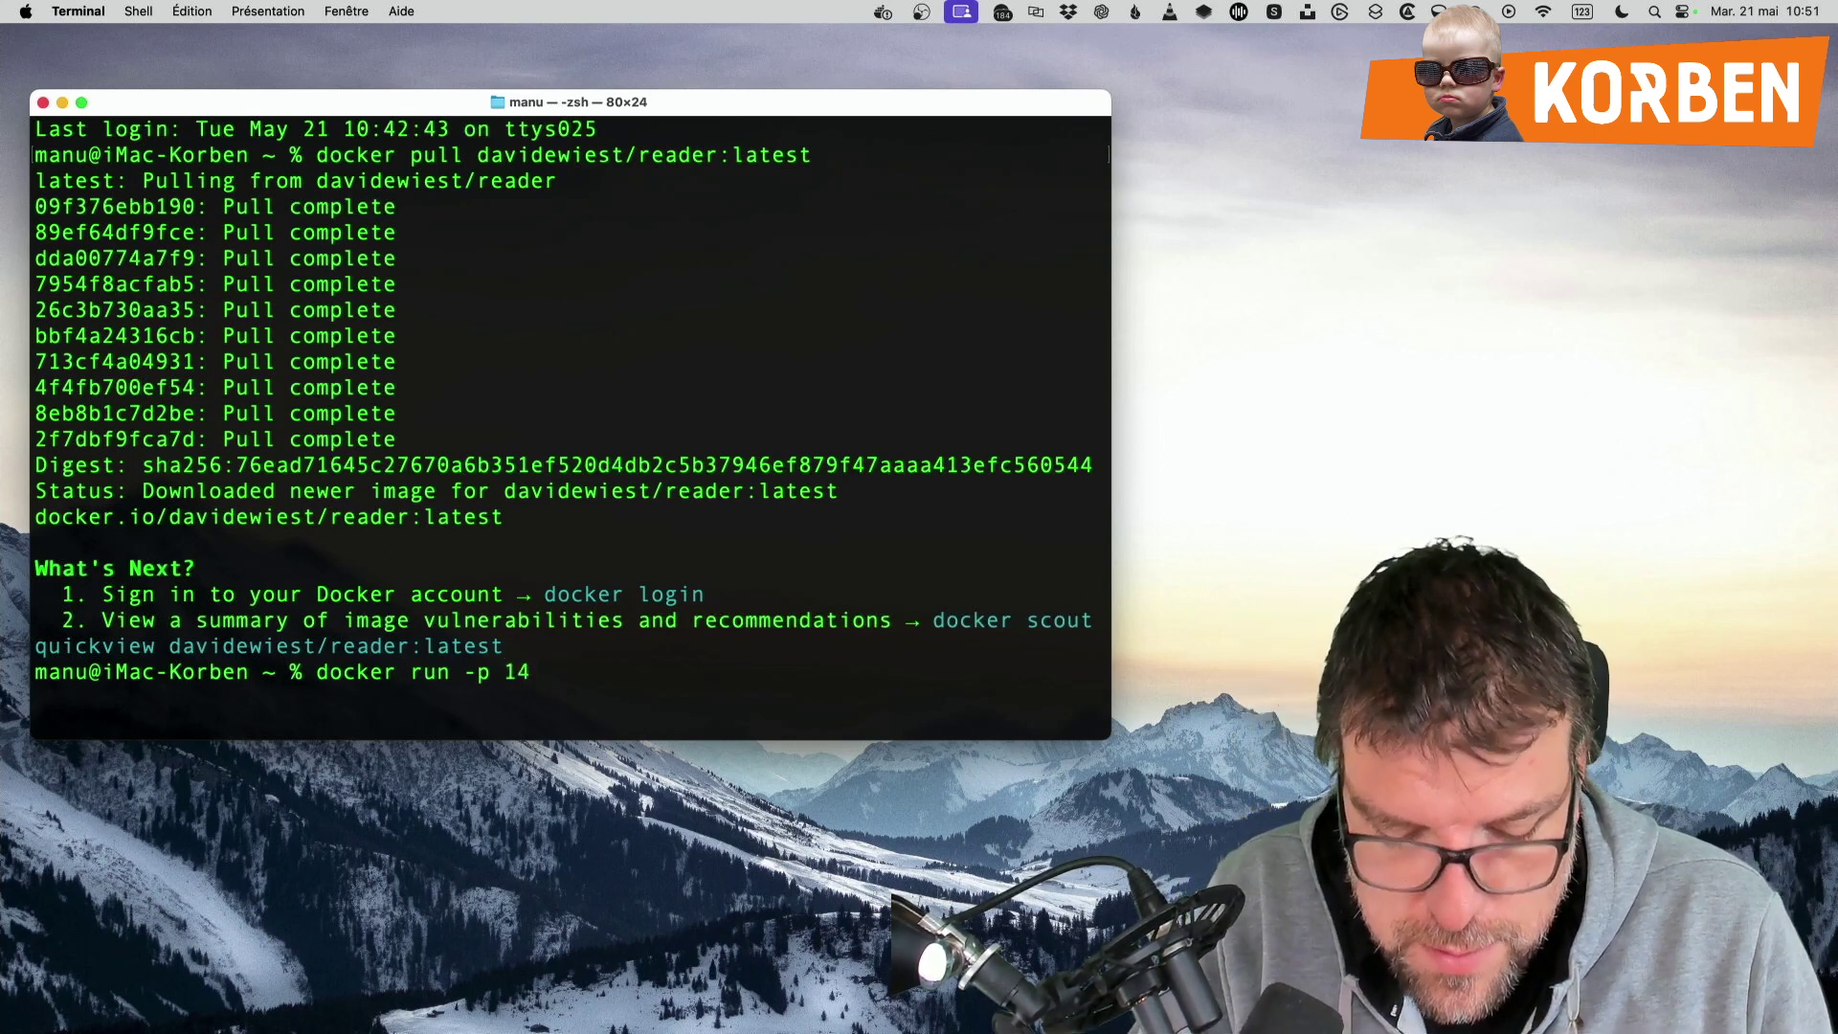
pyautogui.write('023')
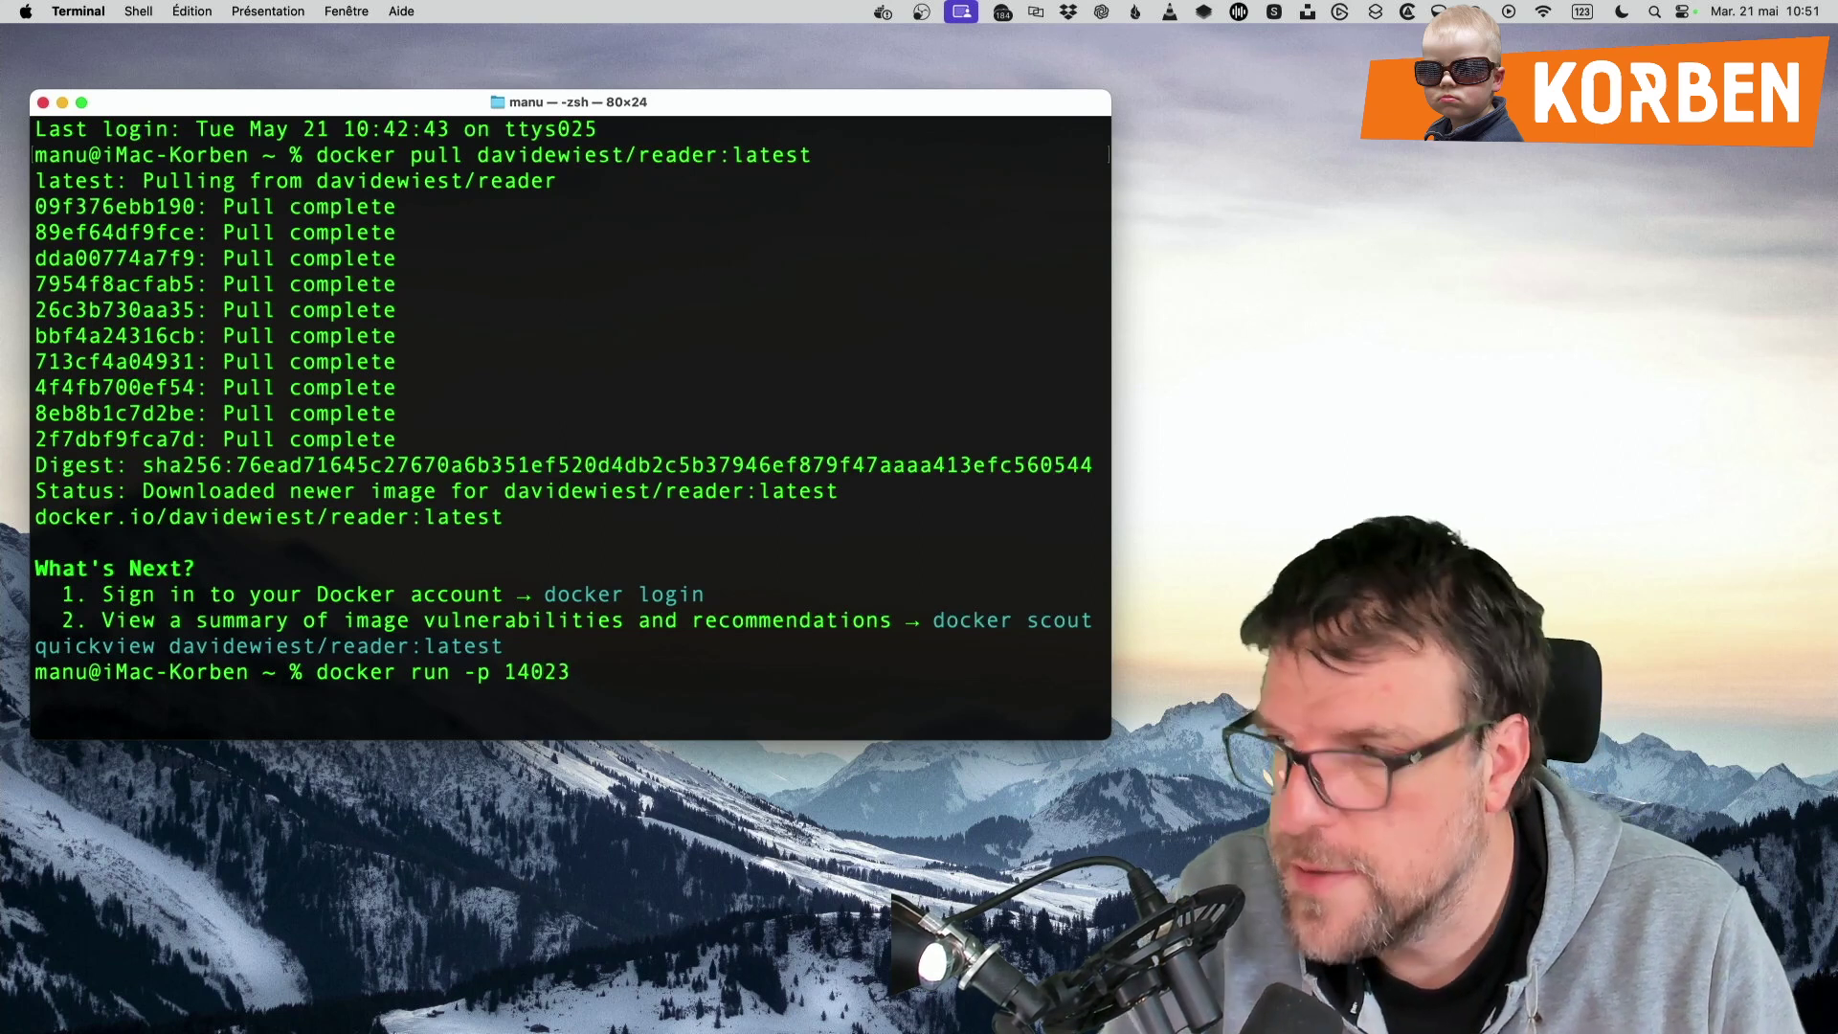
pyautogui.write(':8080')
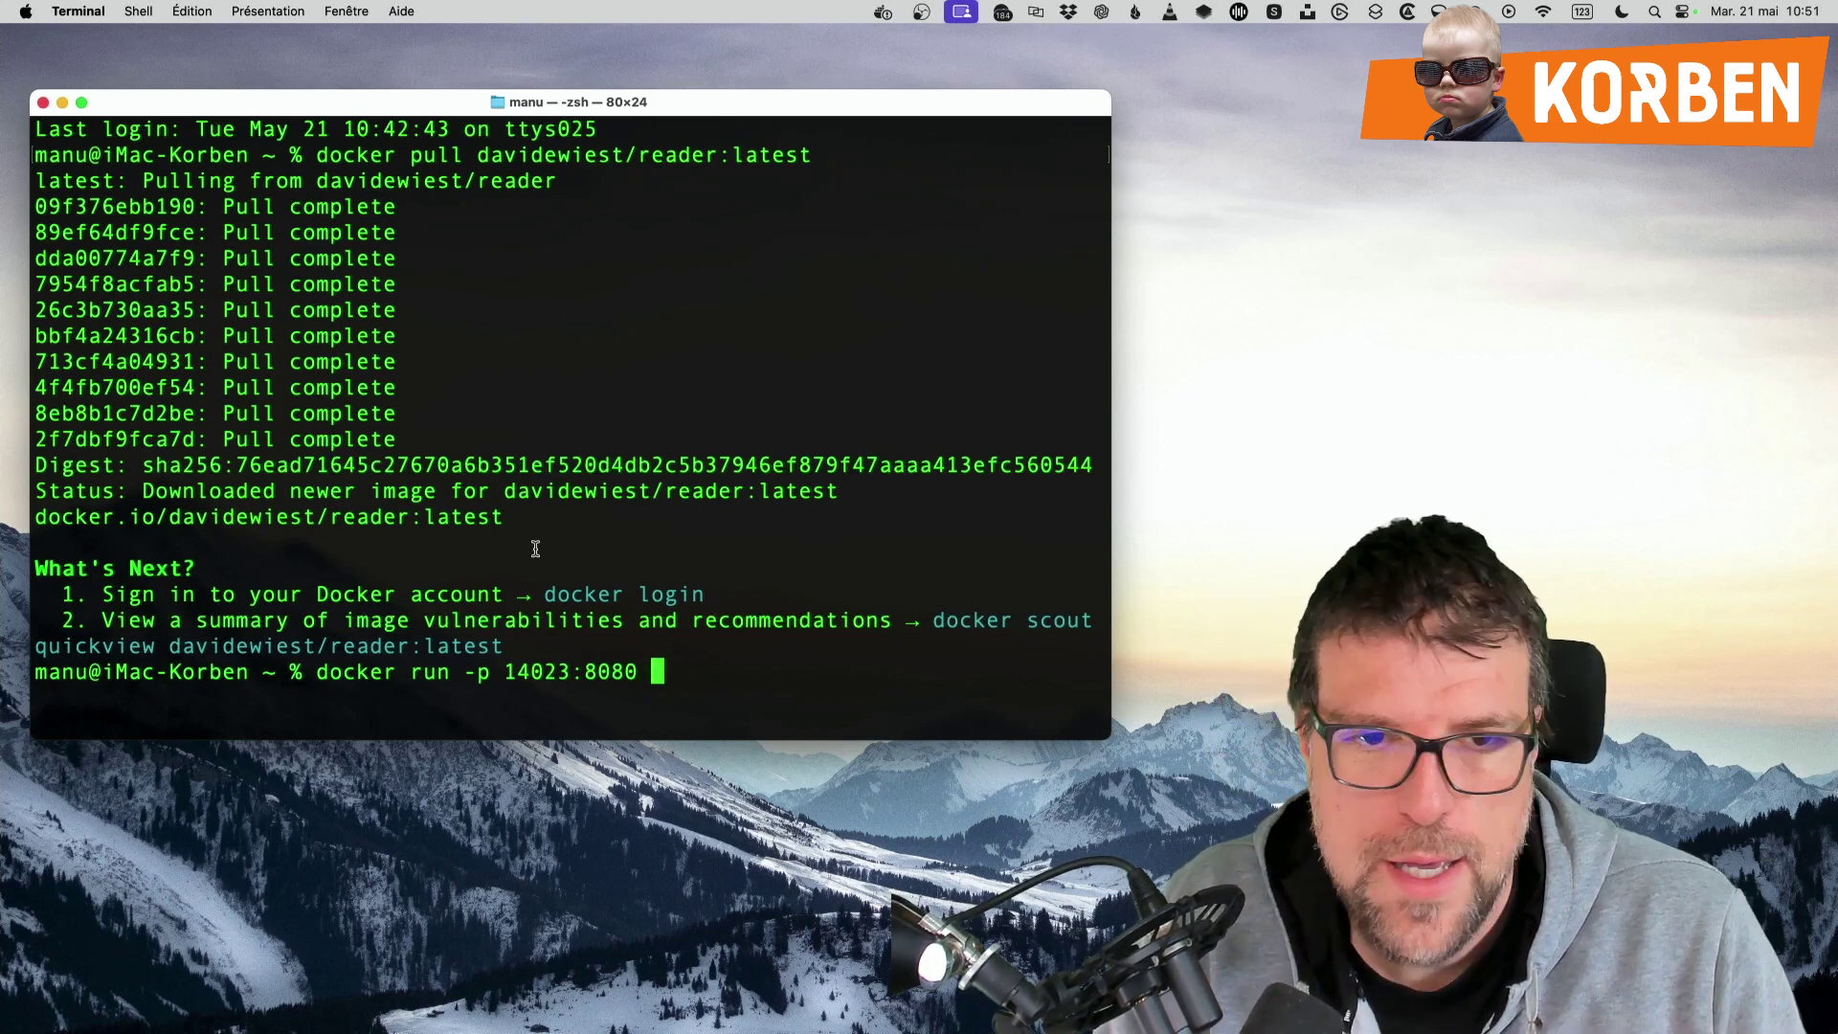
pyautogui.moveTo(478, 155); pyautogui.dragTo(812, 155)
pyautogui.click(820, 547)
pyautogui.write('davidewiest/reader:latest')
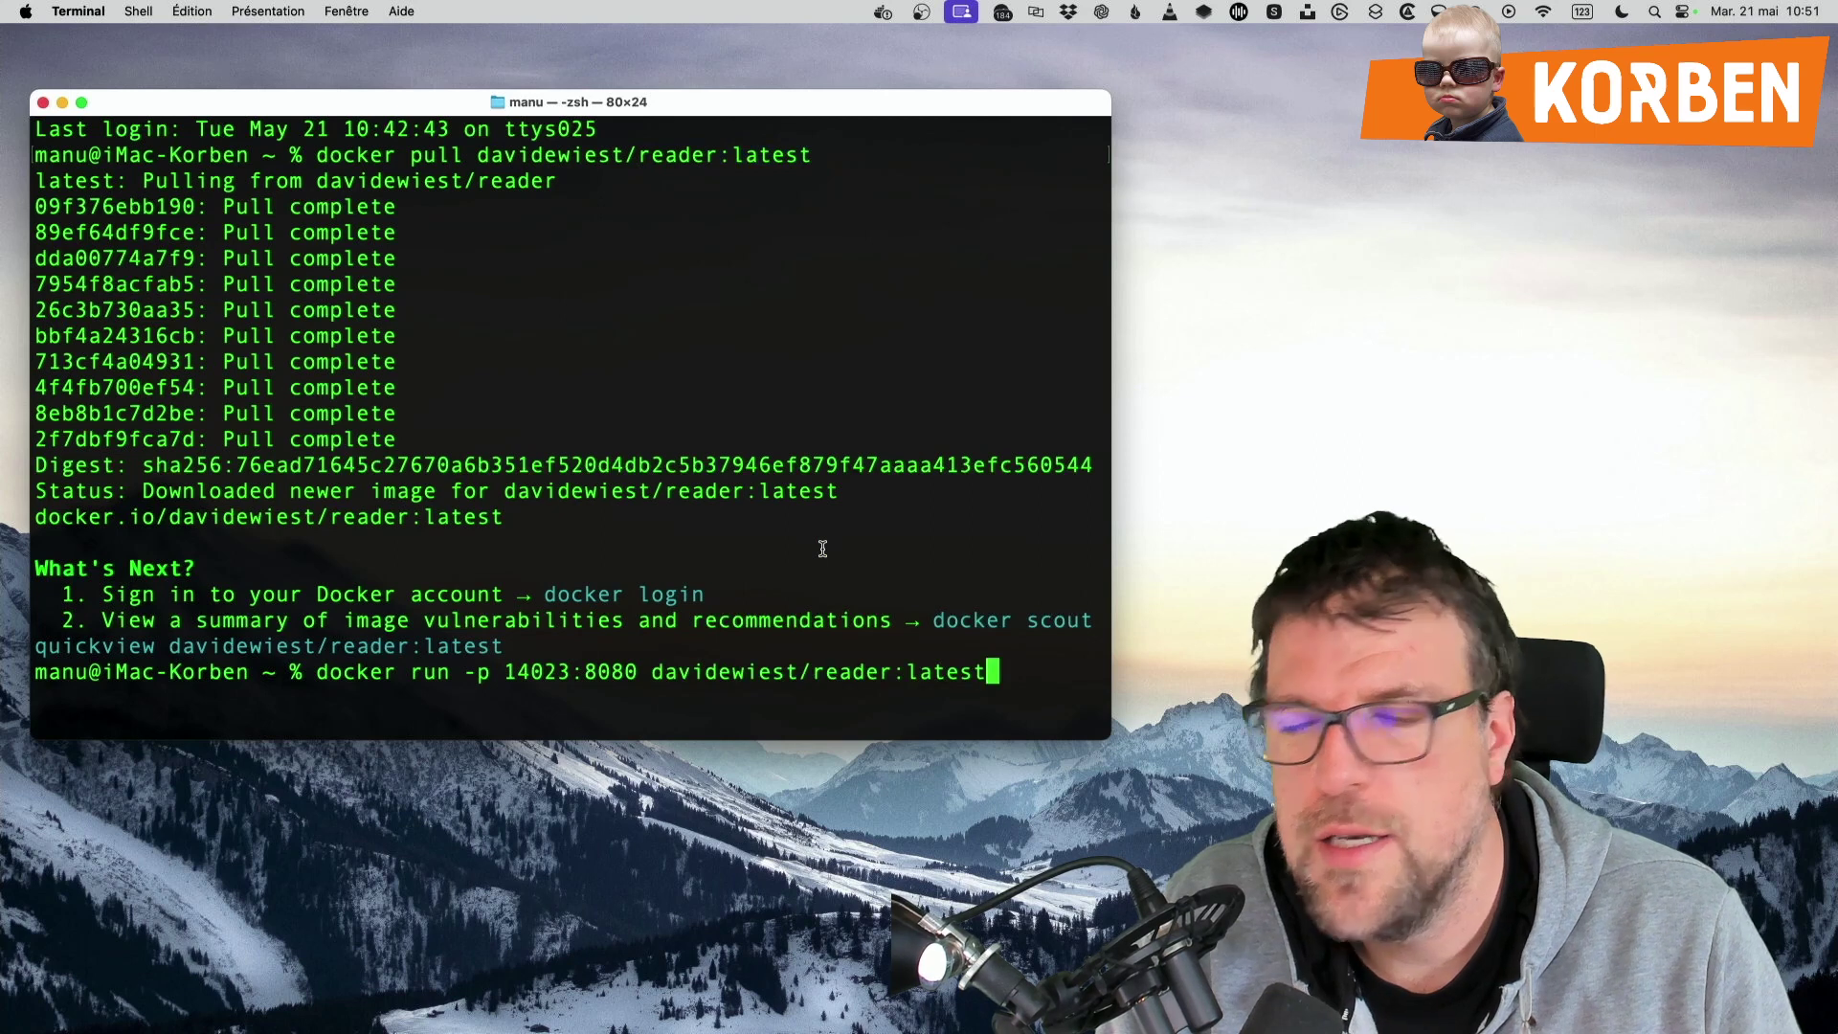
pyautogui.press('Return')
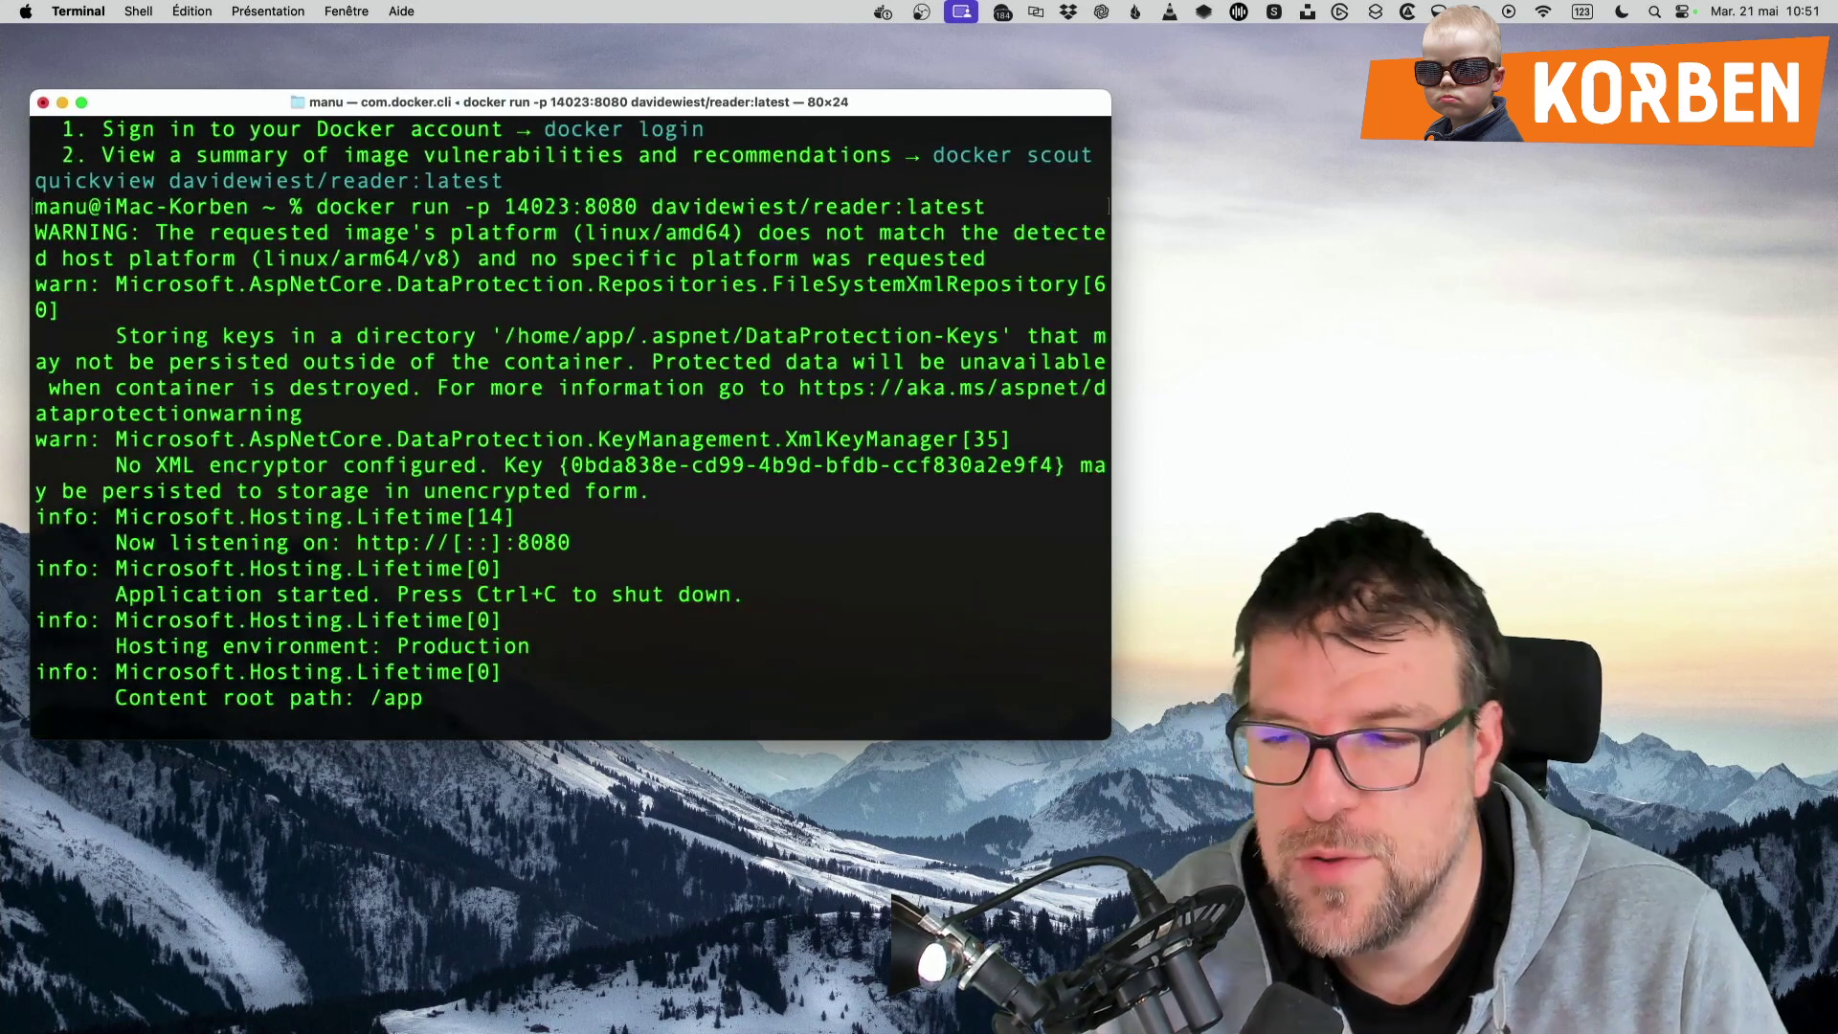
# Examine the host and image platforms named in the container's startup warning, and stop the running container
pyautogui.moveTo(265, 258); pyautogui.dragTo(431, 261)
pyautogui.click(431, 260)
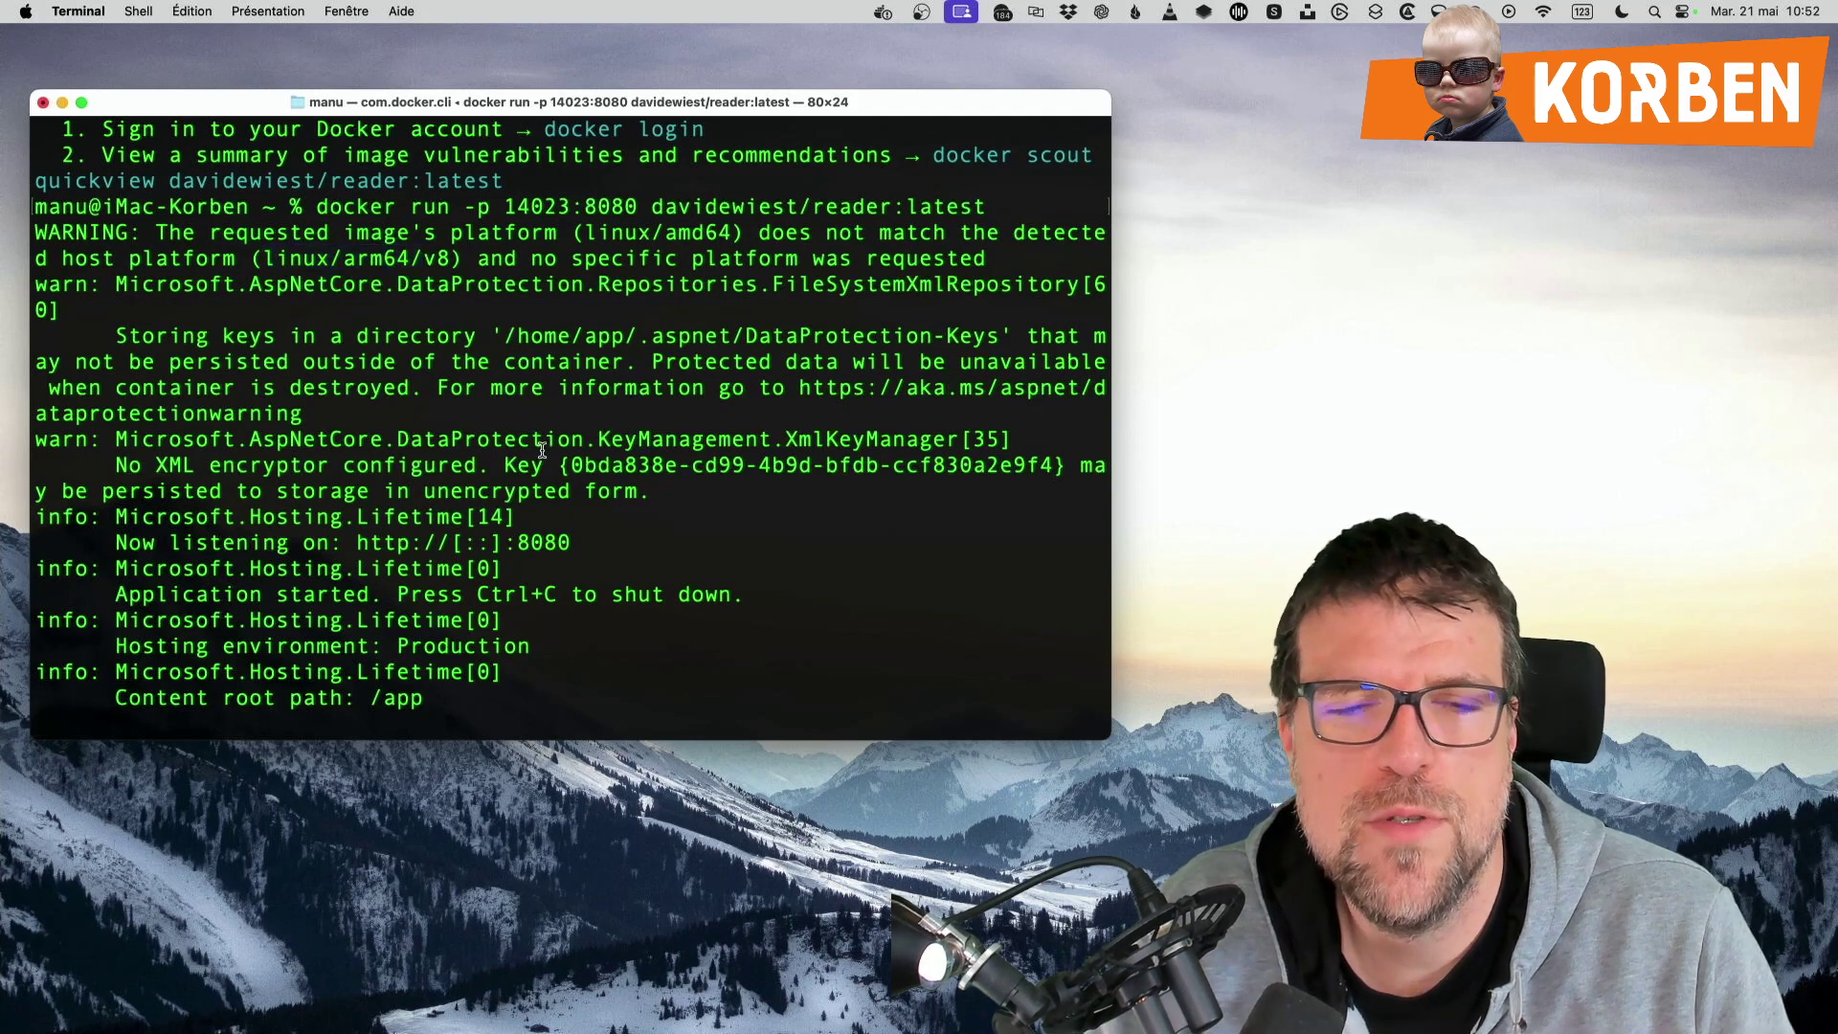
pyautogui.moveTo(586, 233); pyautogui.dragTo(734, 232)
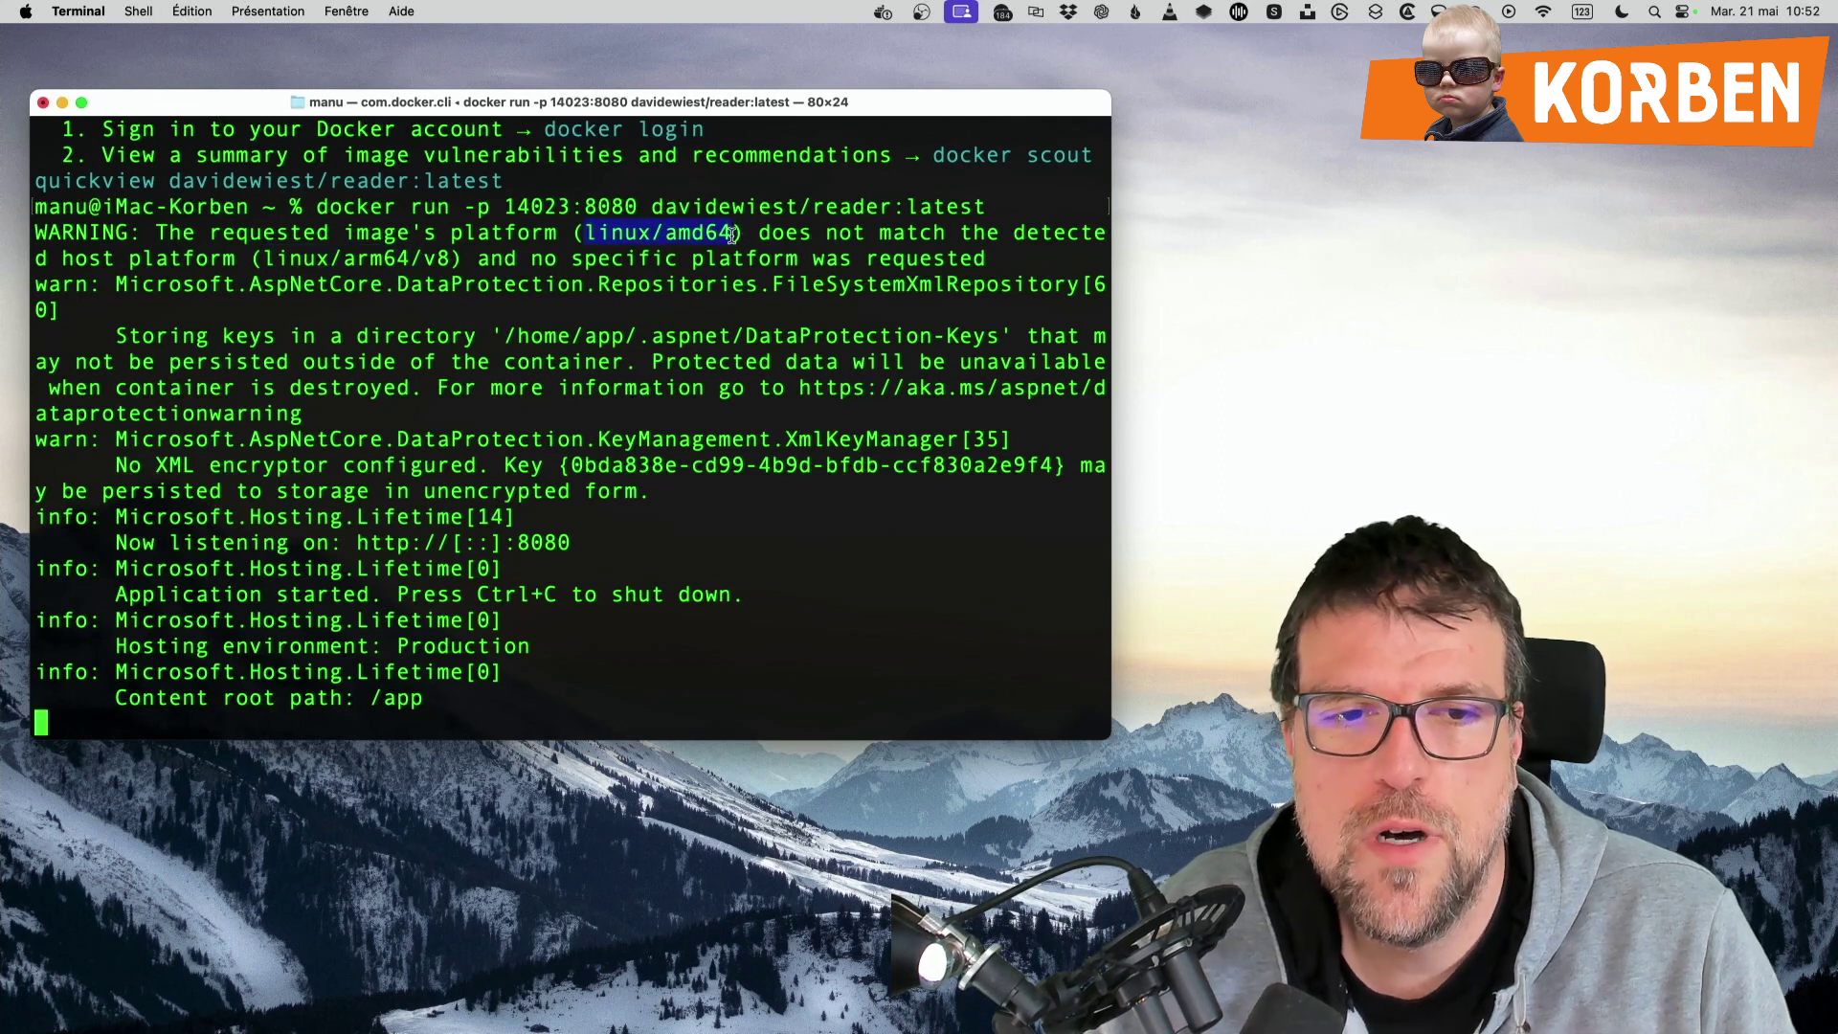
pyautogui.click(724, 440)
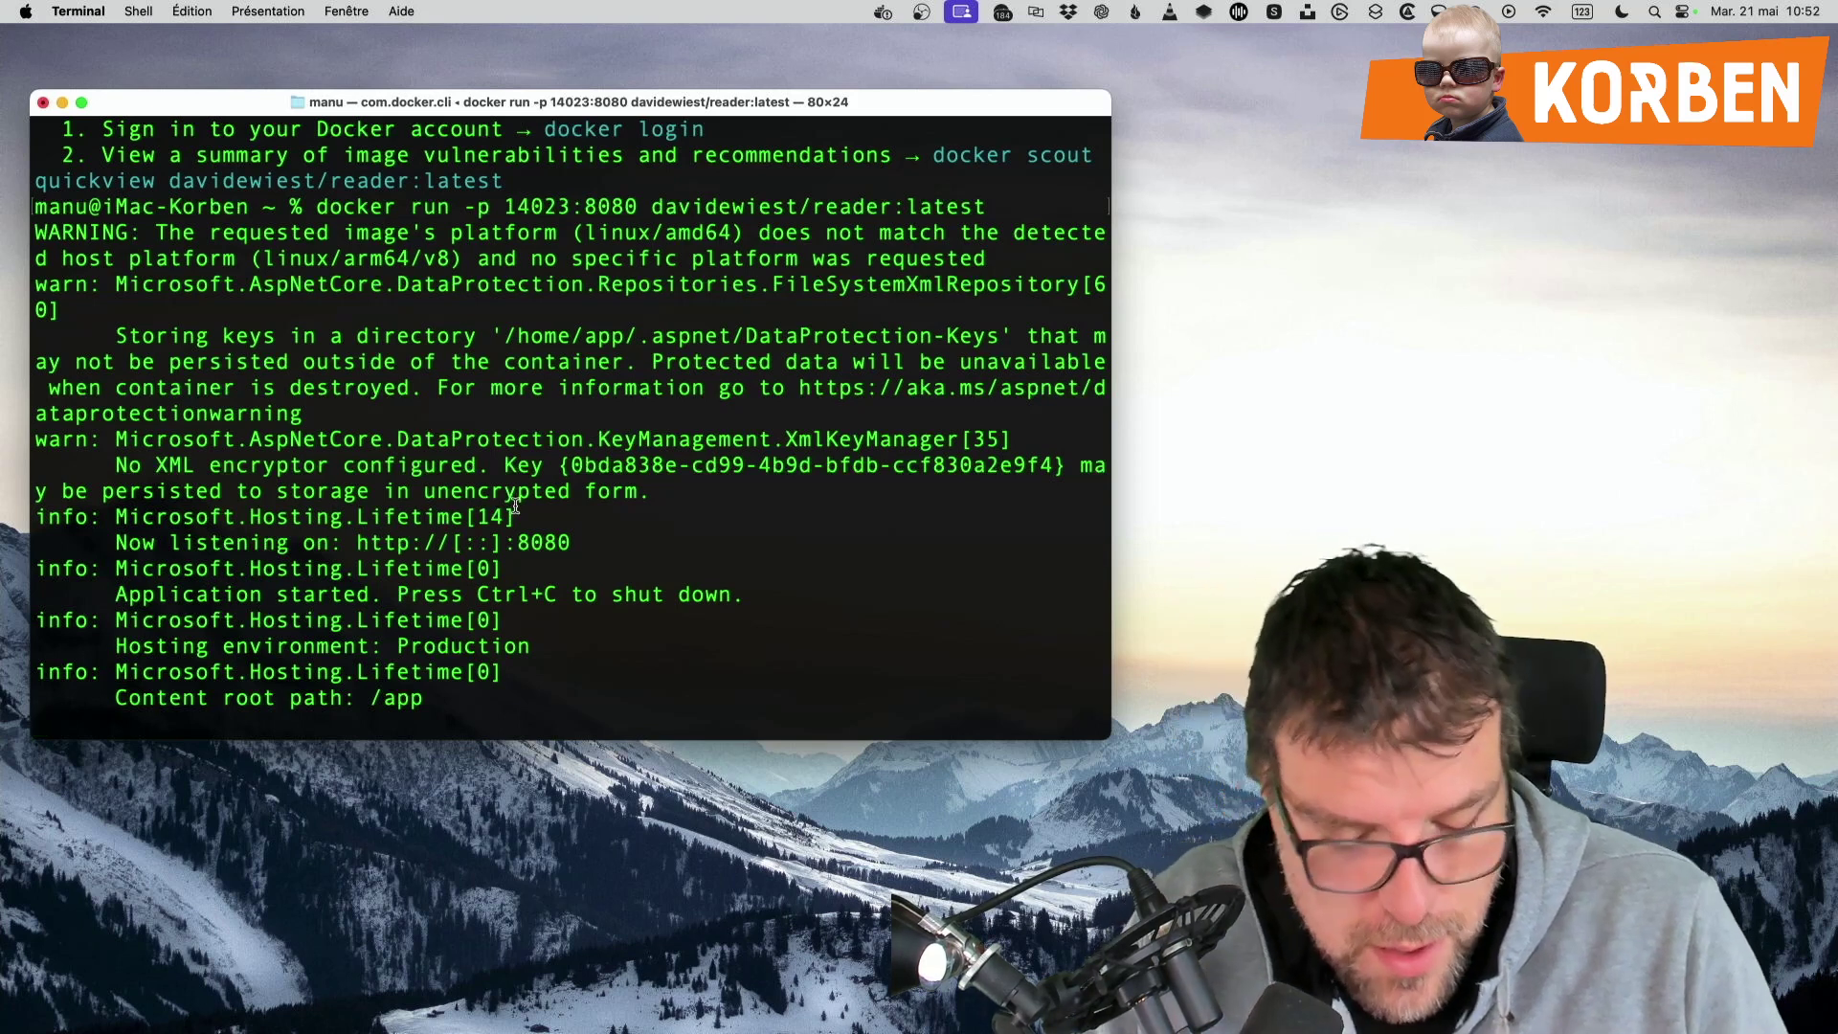
pyautogui.hotkey('ctrl', 'c')
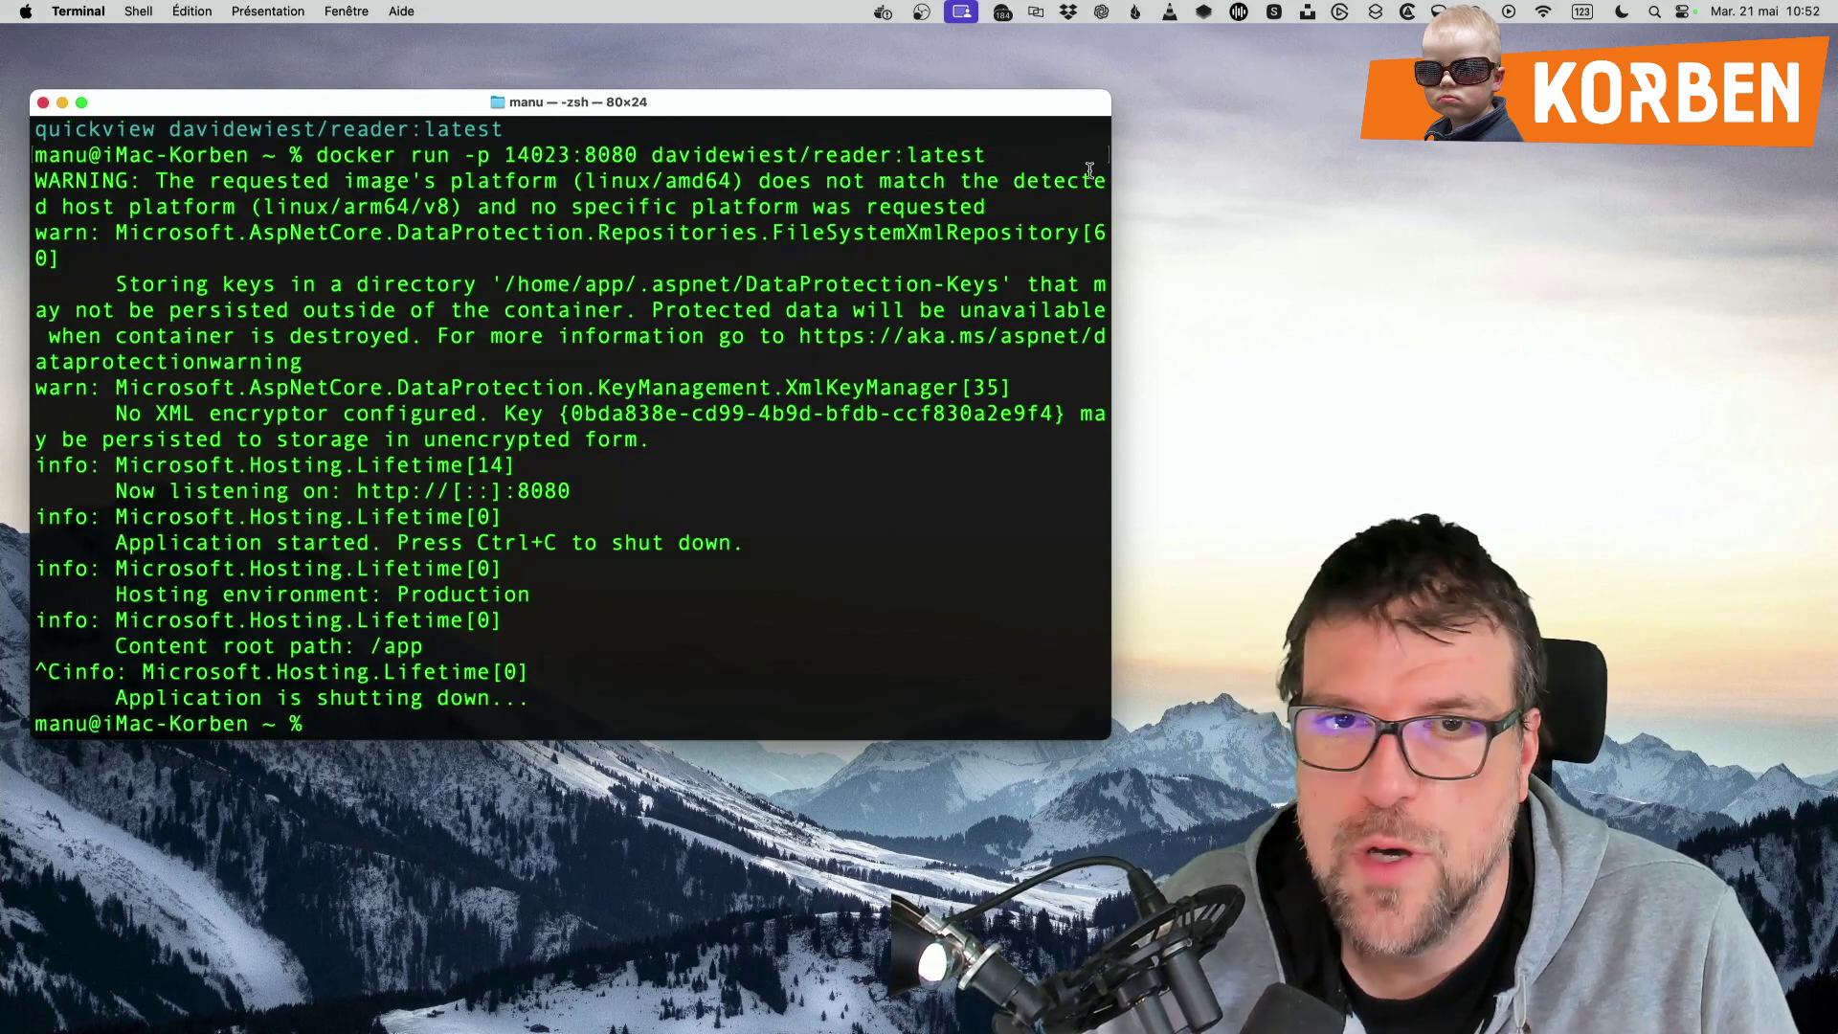
# Switch to Firefox and go back to the Microsoft Learn article on installing .NET on macOS
pyautogui.click(1837, 295)
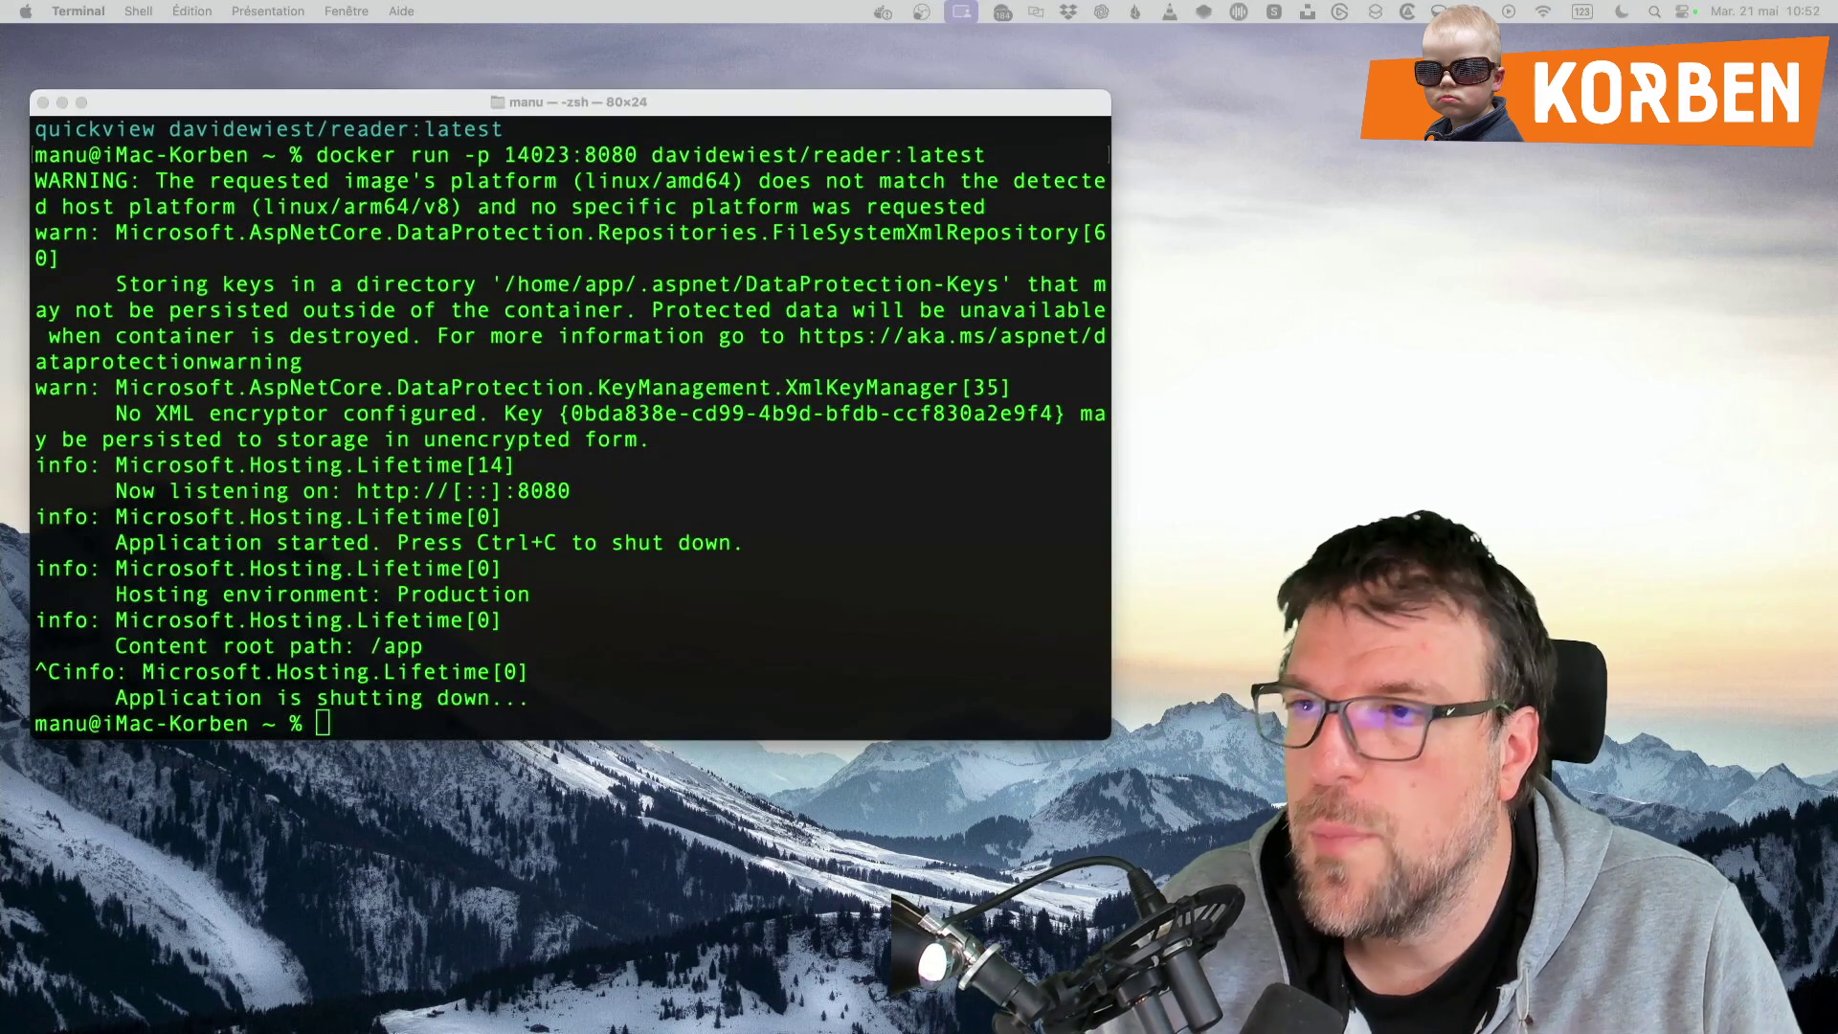
pyautogui.moveTo(1837, 144); pyautogui.dragTo(648, 39)
pyautogui.click(24, 87)
pyautogui.click(24, 88)
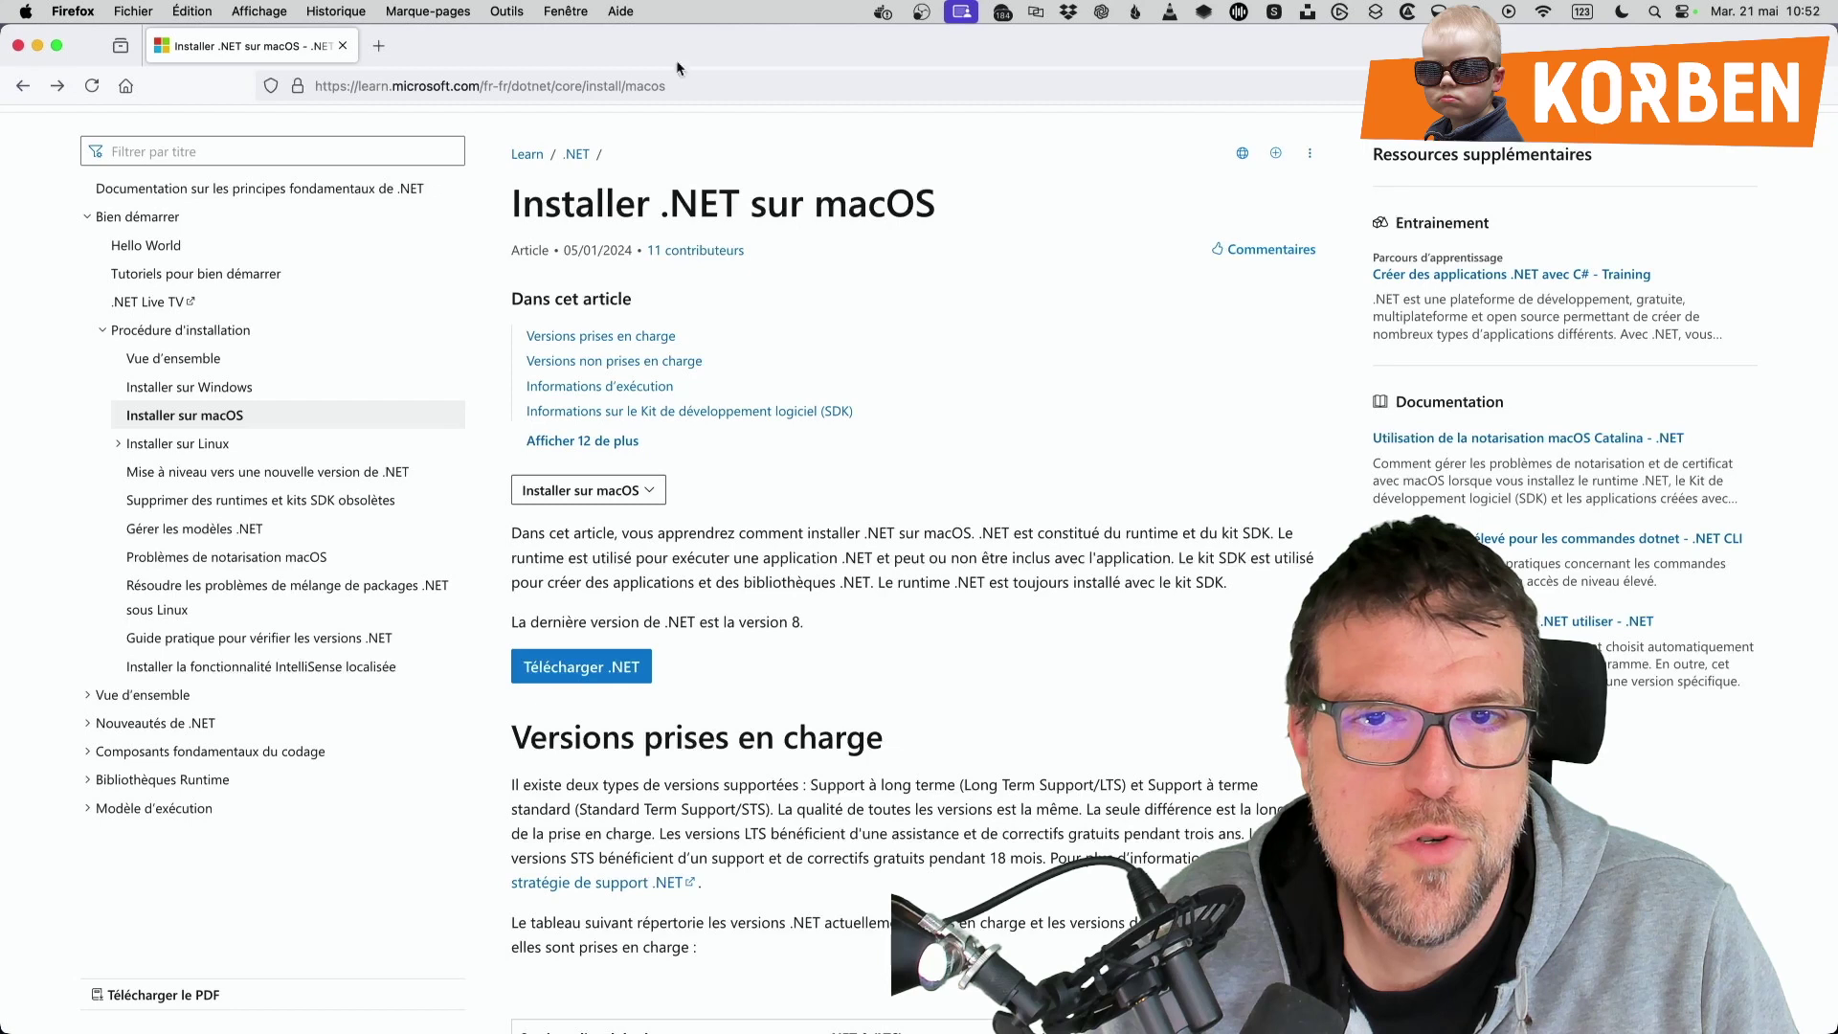
# Look over the macOS installation article and open its .NET download page
pyautogui.scroll(-2, 1001, 194)
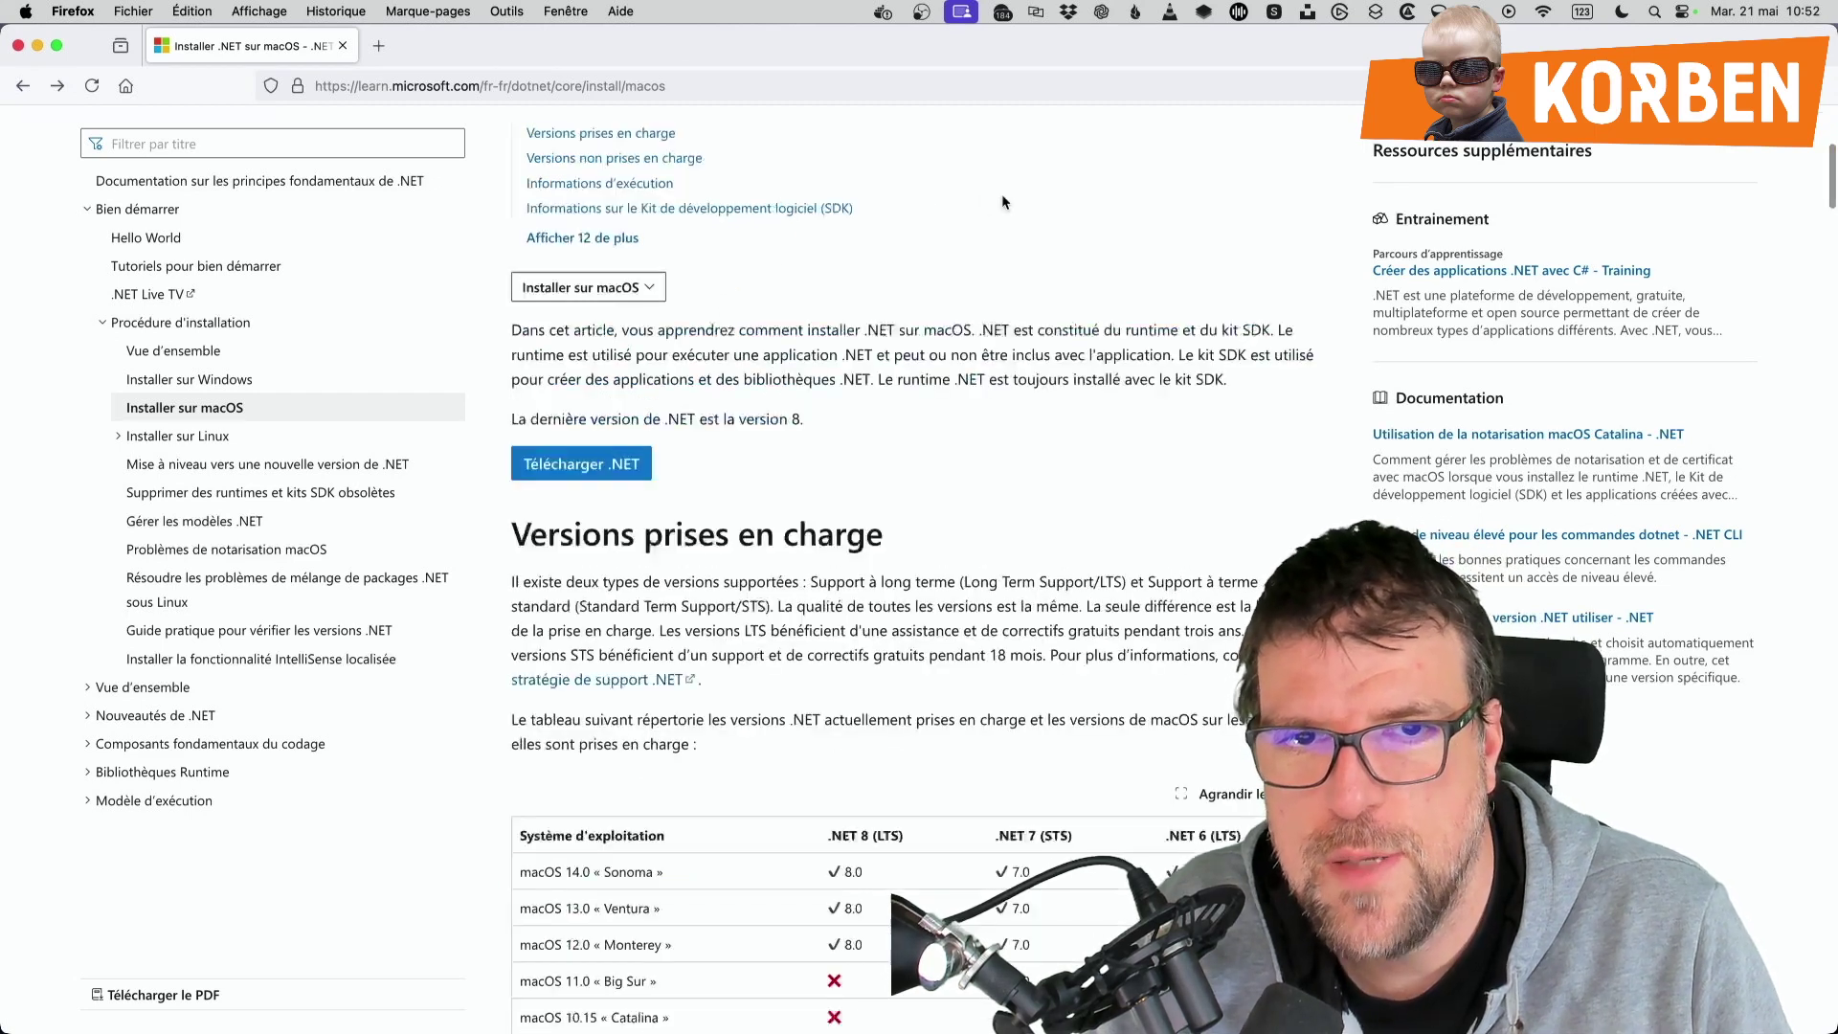
pyautogui.scroll(5, 976, 255)
pyautogui.scroll(-1, 831, 548)
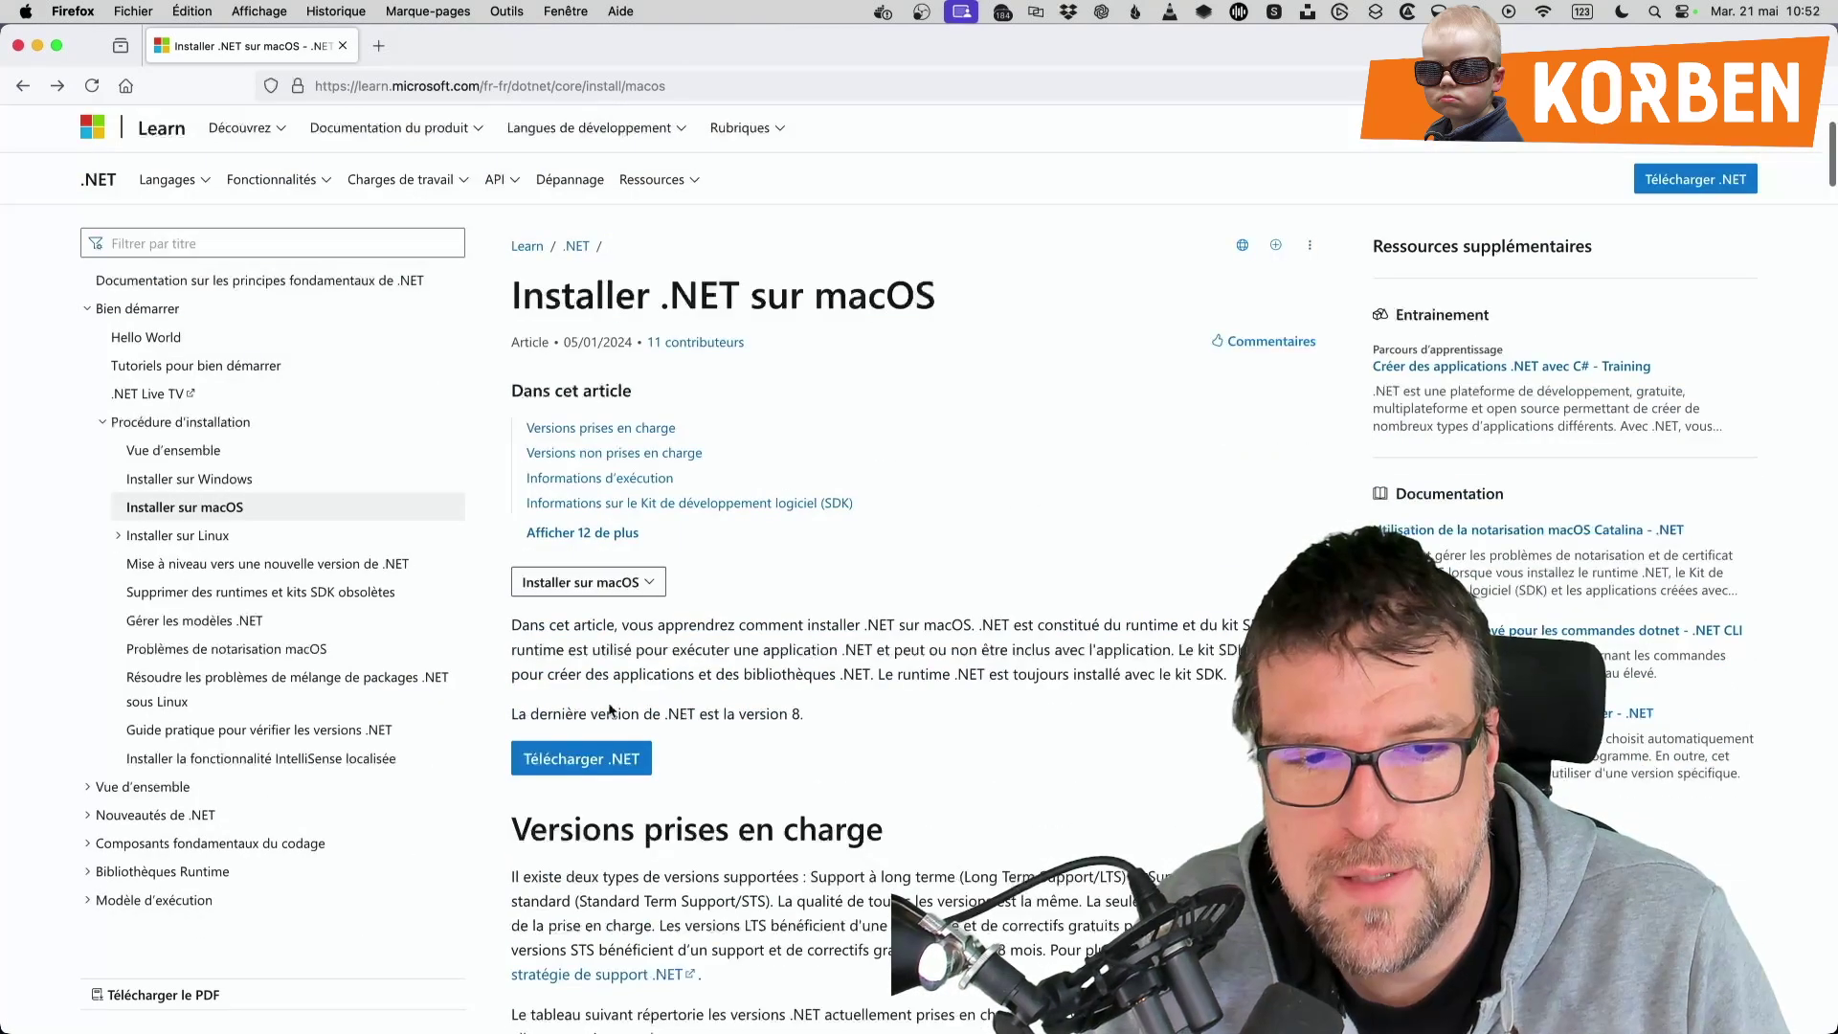
pyautogui.click(570, 766)
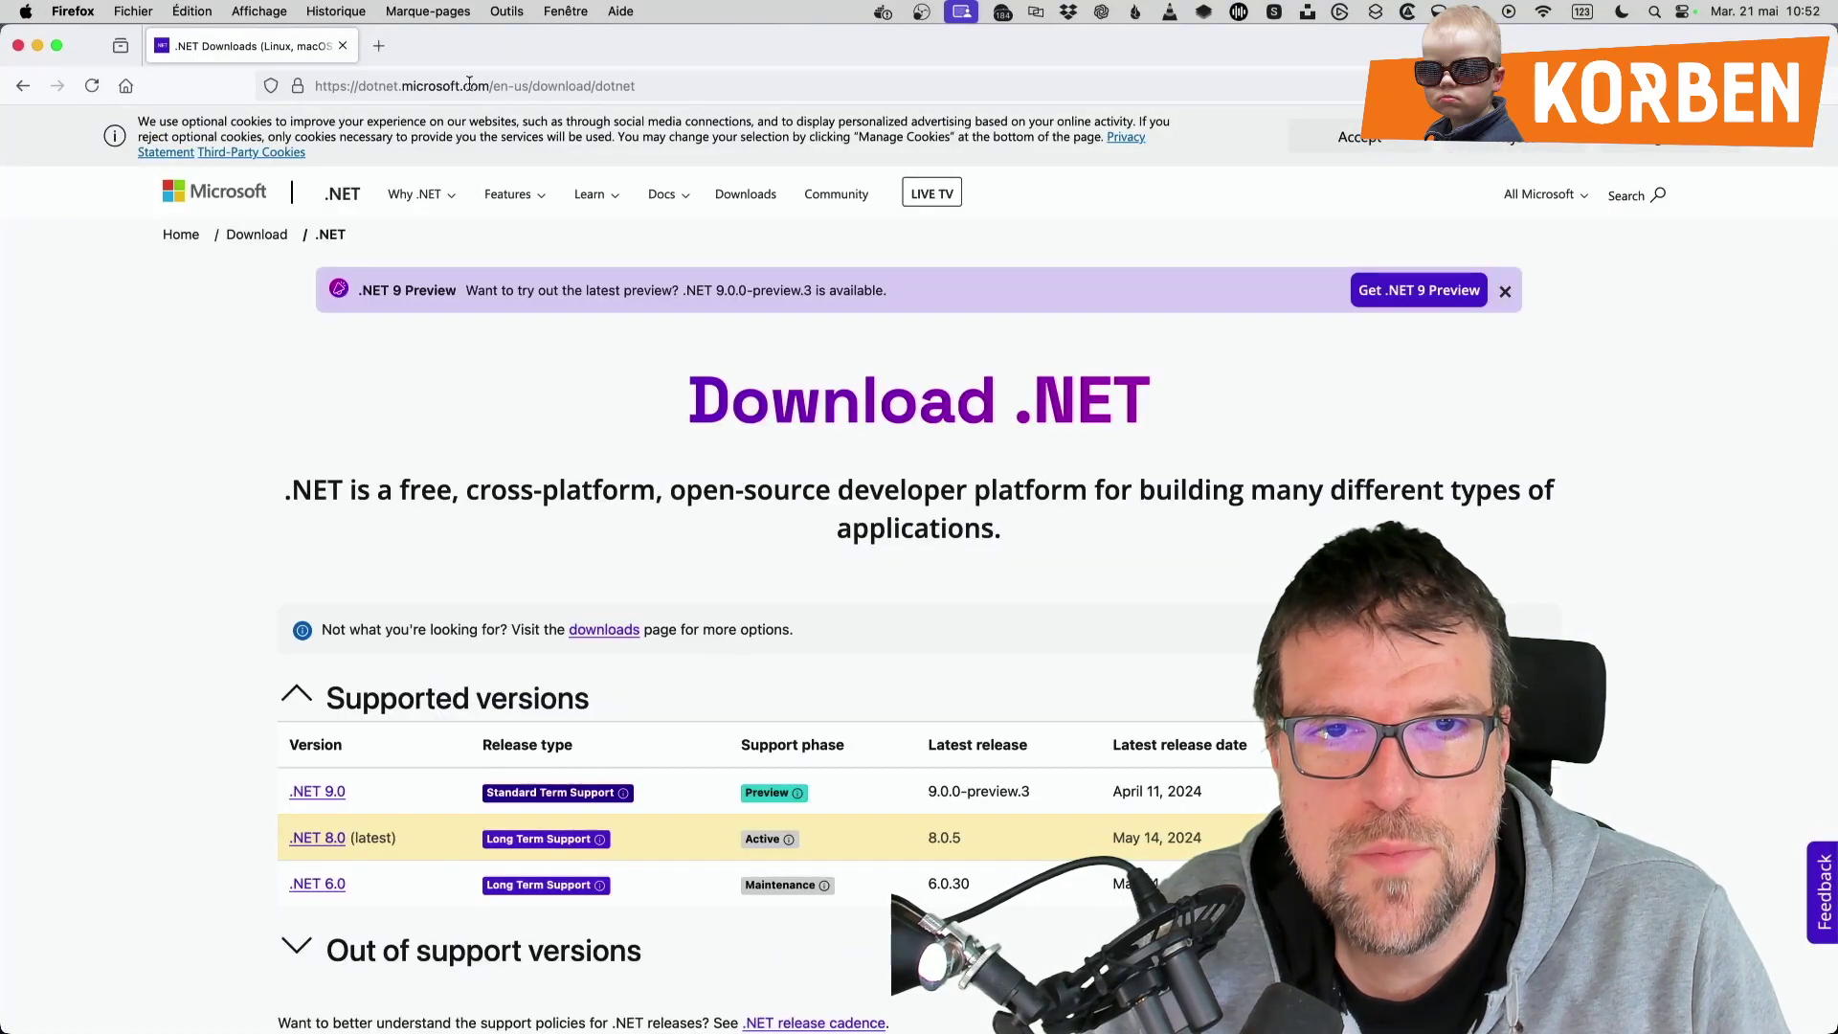
# Go to the .NET home page at dotnet.microsoft.com/en-us/ and change the site's language to French
pyautogui.moveTo(488, 85); pyautogui.dragTo(637, 85)
pyautogui.press('BackSpace')
pyautogui.press('Return')
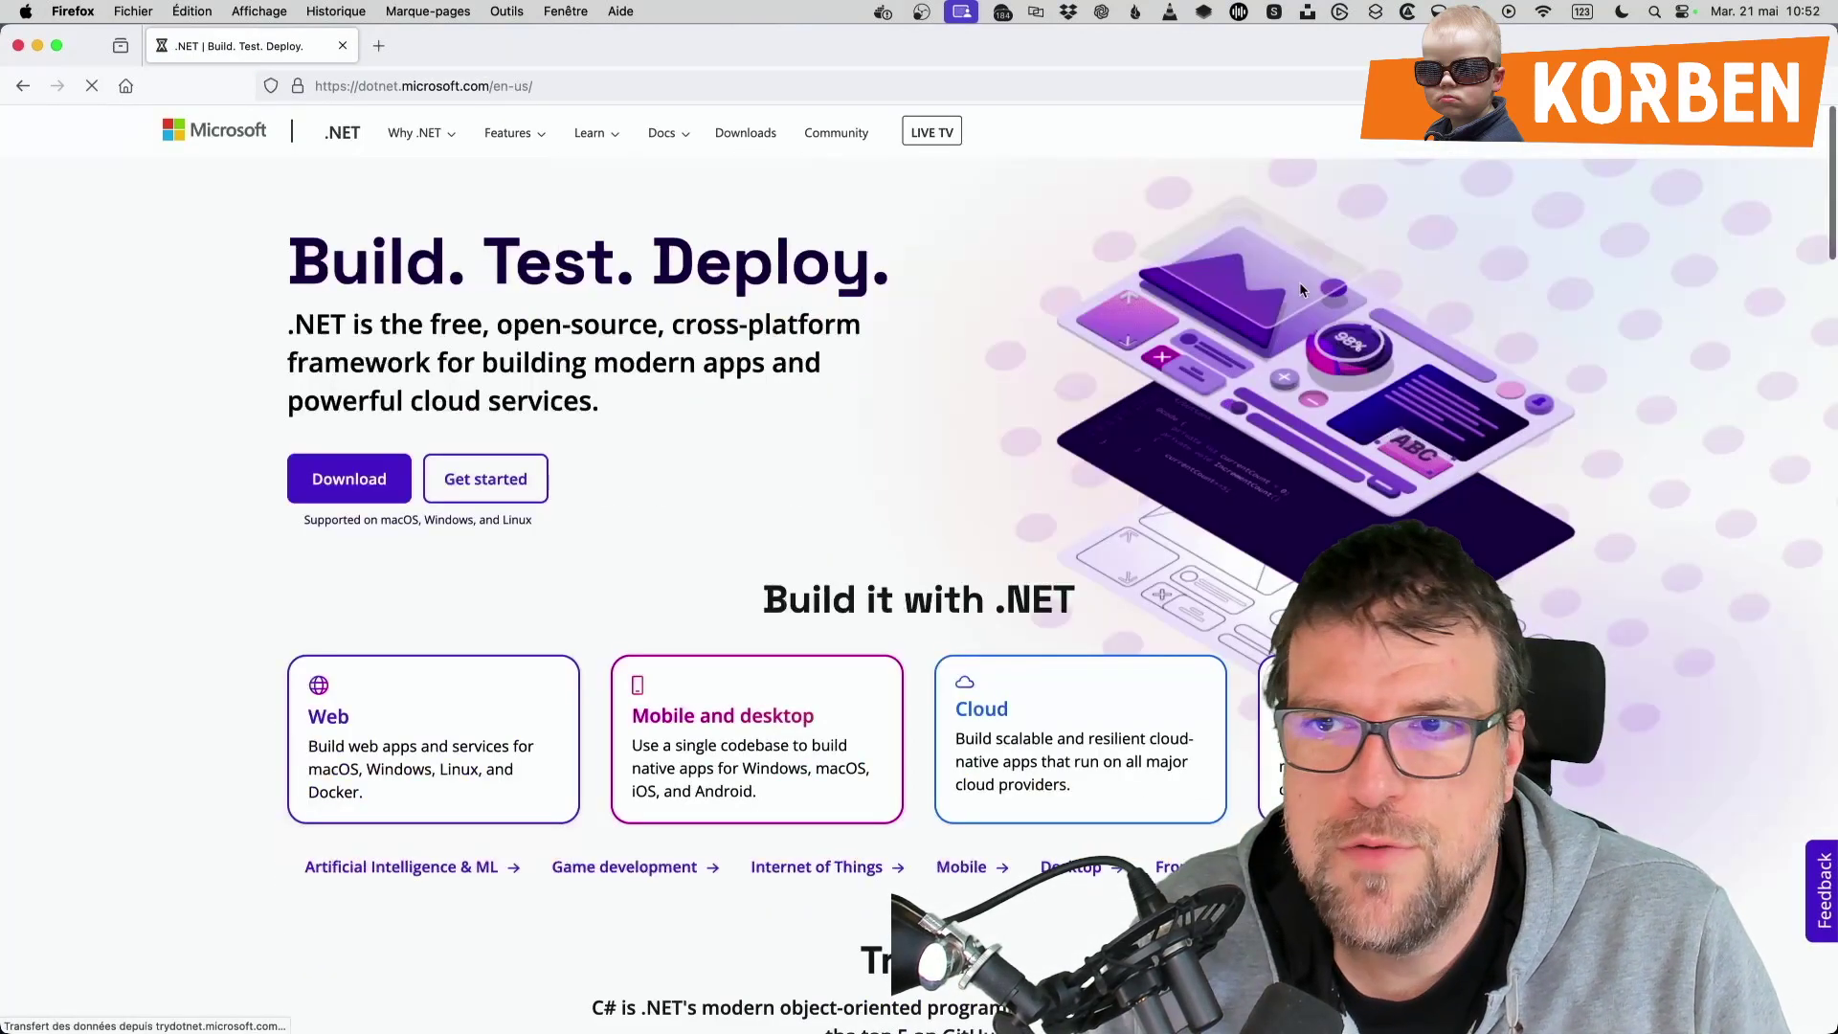
pyautogui.scroll(-20, 1006, 623)
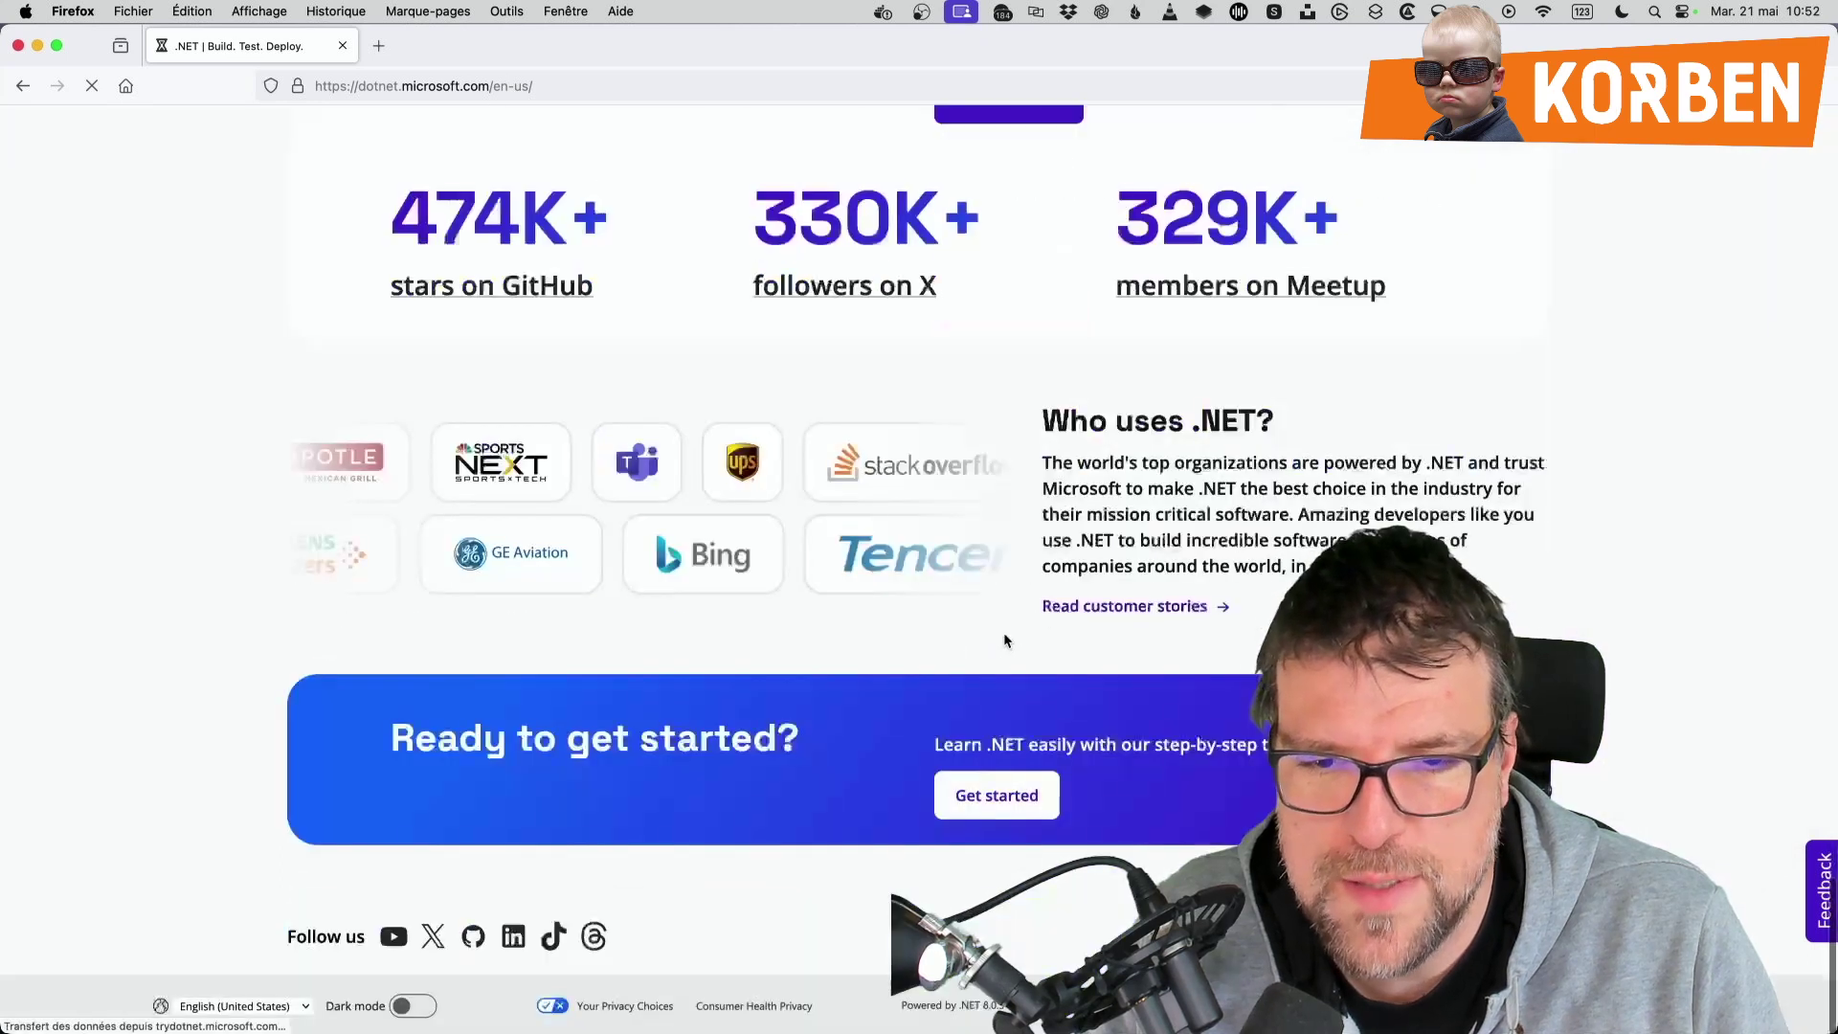
pyautogui.click(239, 1005)
pyautogui.click(244, 826)
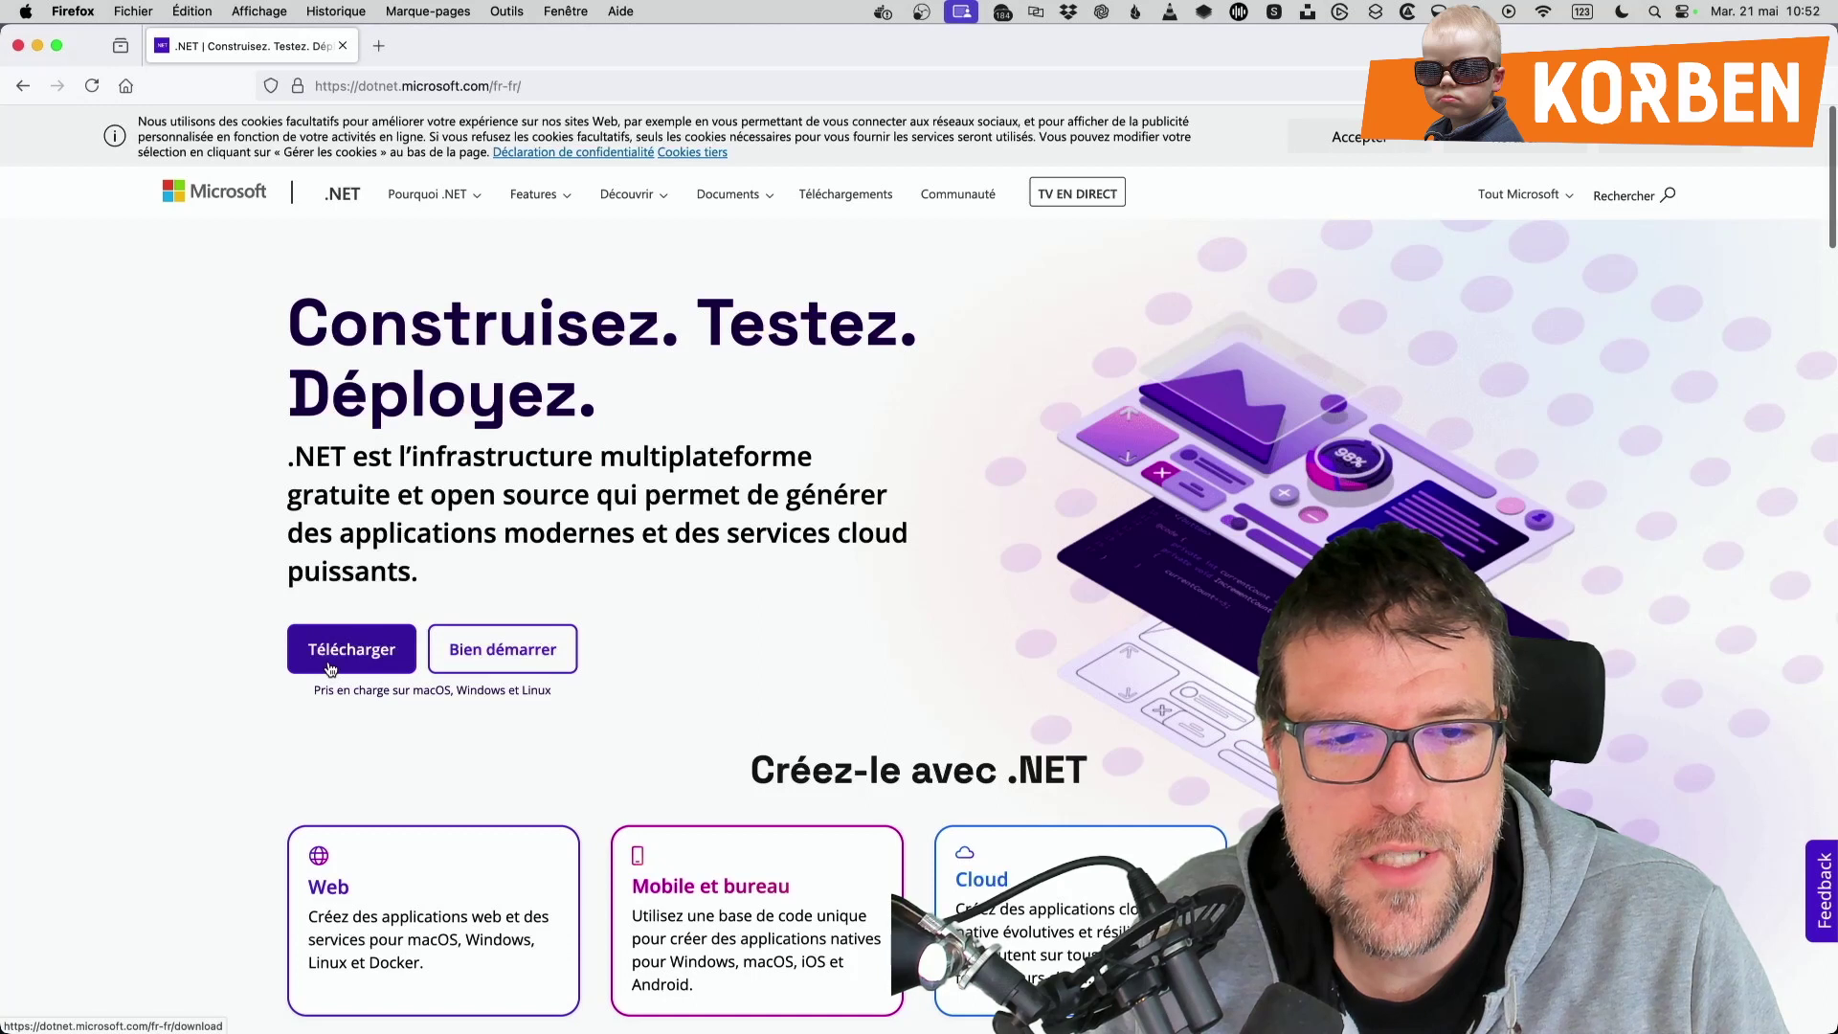
# Open the .NET 8.0 download page by way of the .NET download section and its list of all .NET versions
pyautogui.click(328, 667)
pyautogui.scroll(-4, 825, 475)
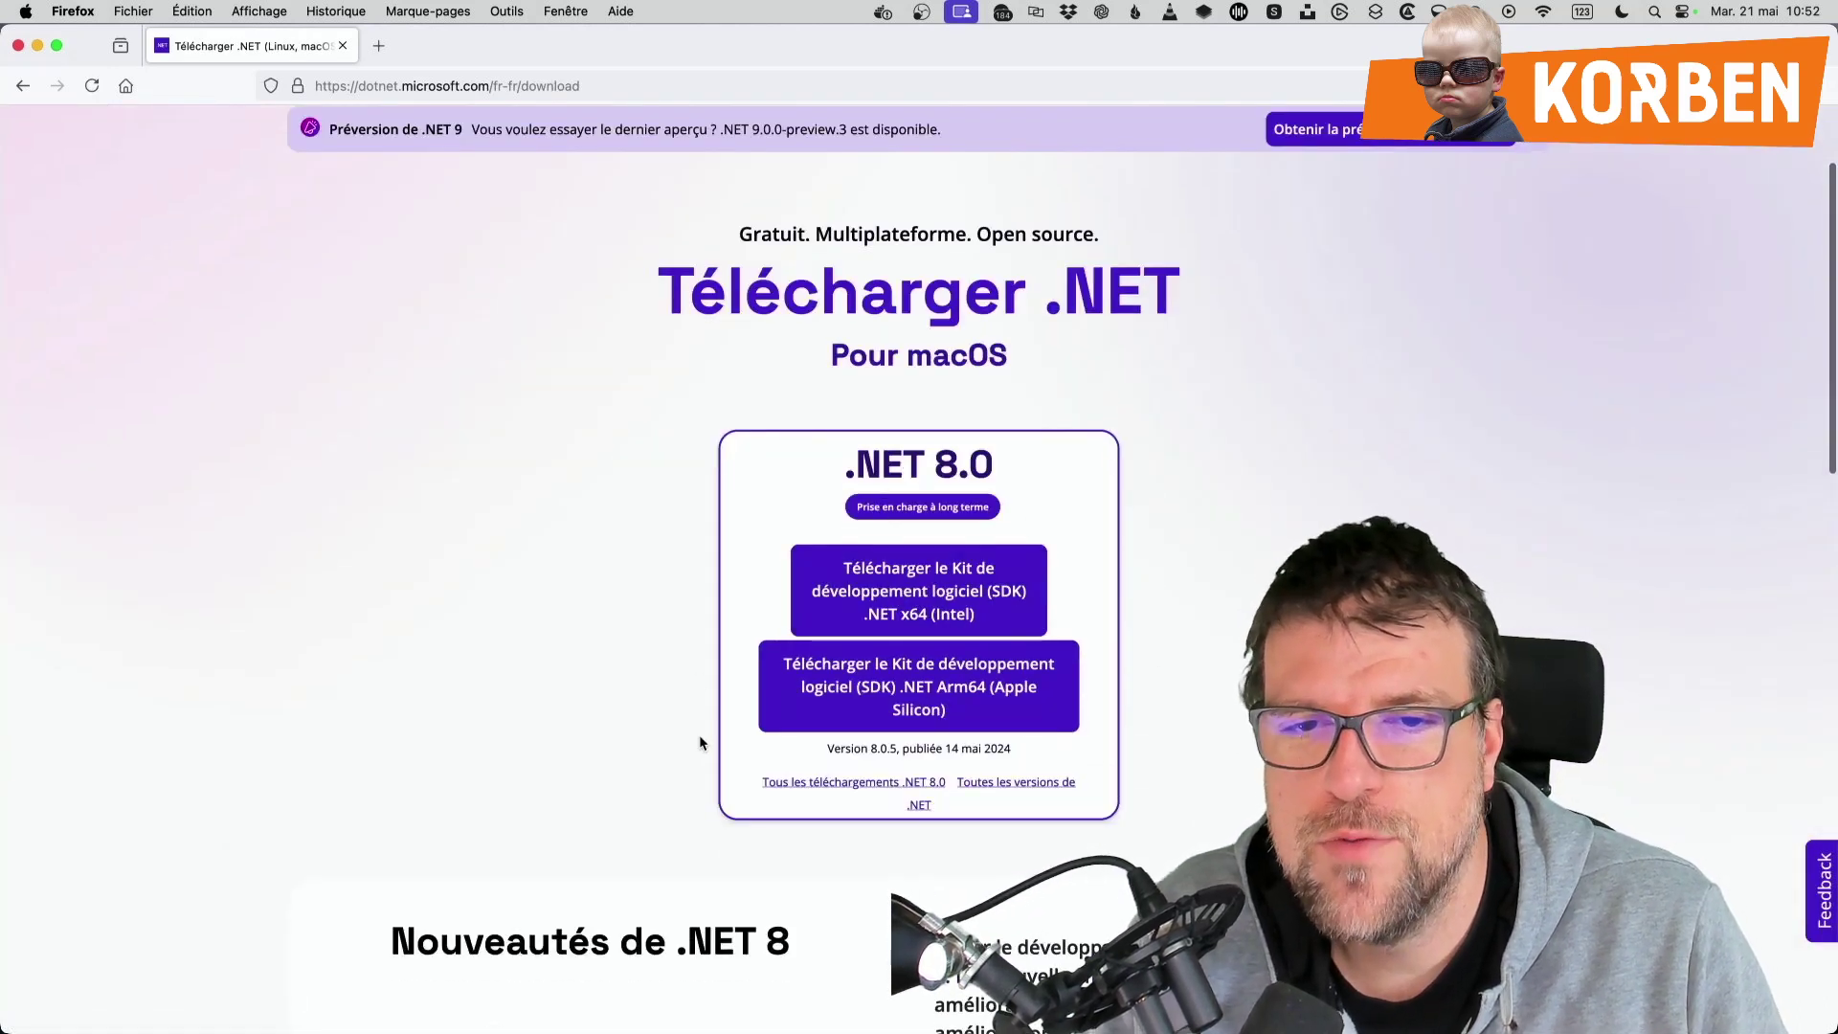
pyautogui.scroll(-2, 698, 734)
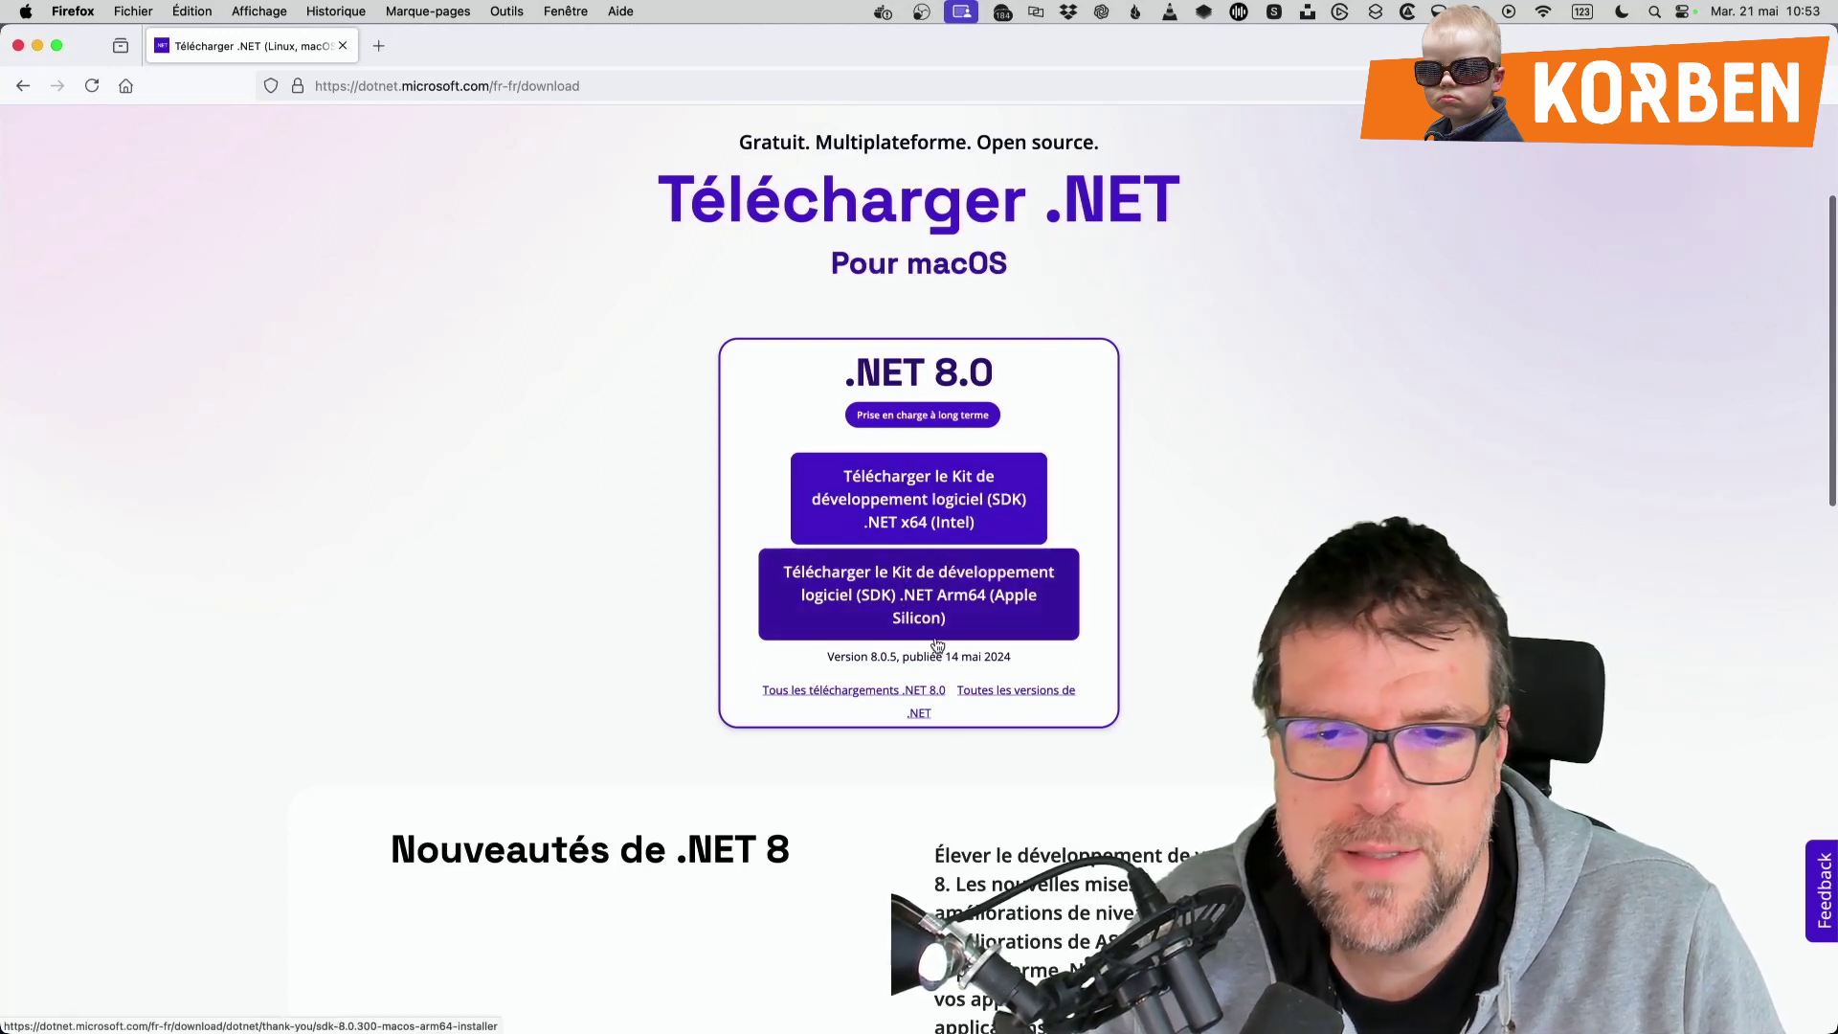
pyautogui.click(982, 692)
pyautogui.scroll(-2, 679, 676)
pyautogui.scroll(-2, 679, 676)
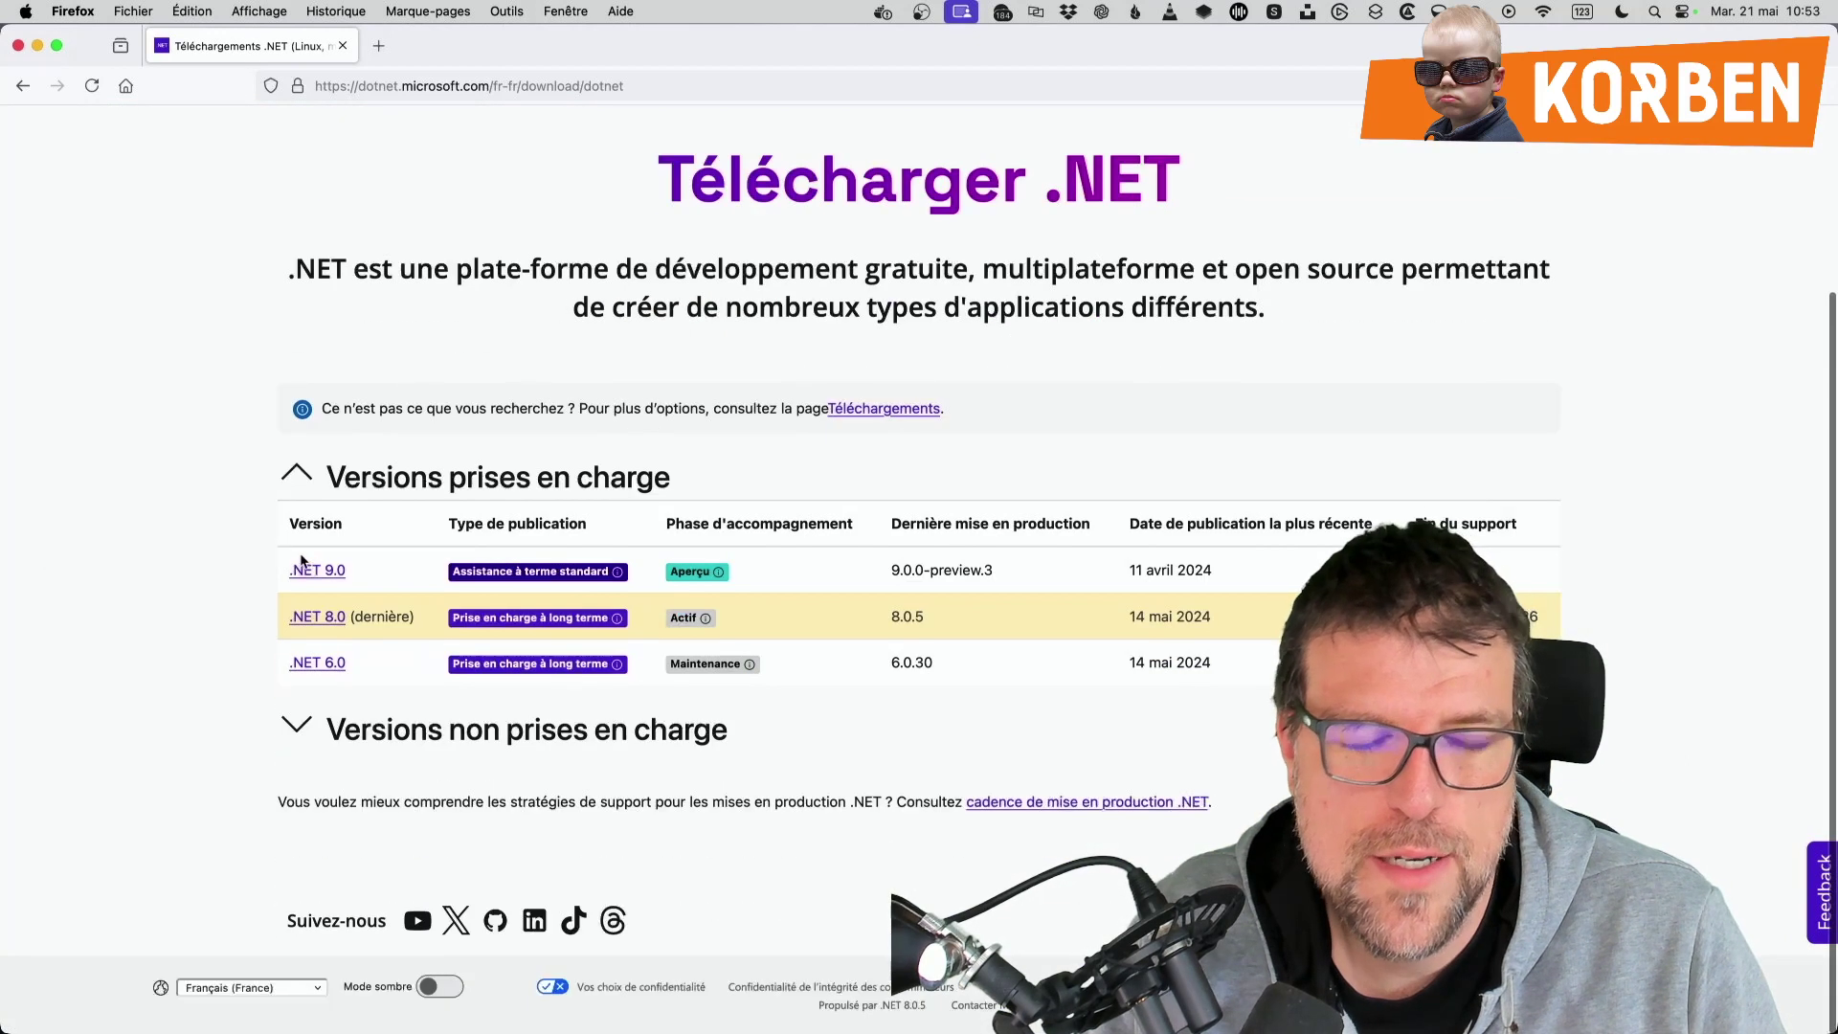
pyautogui.click(318, 616)
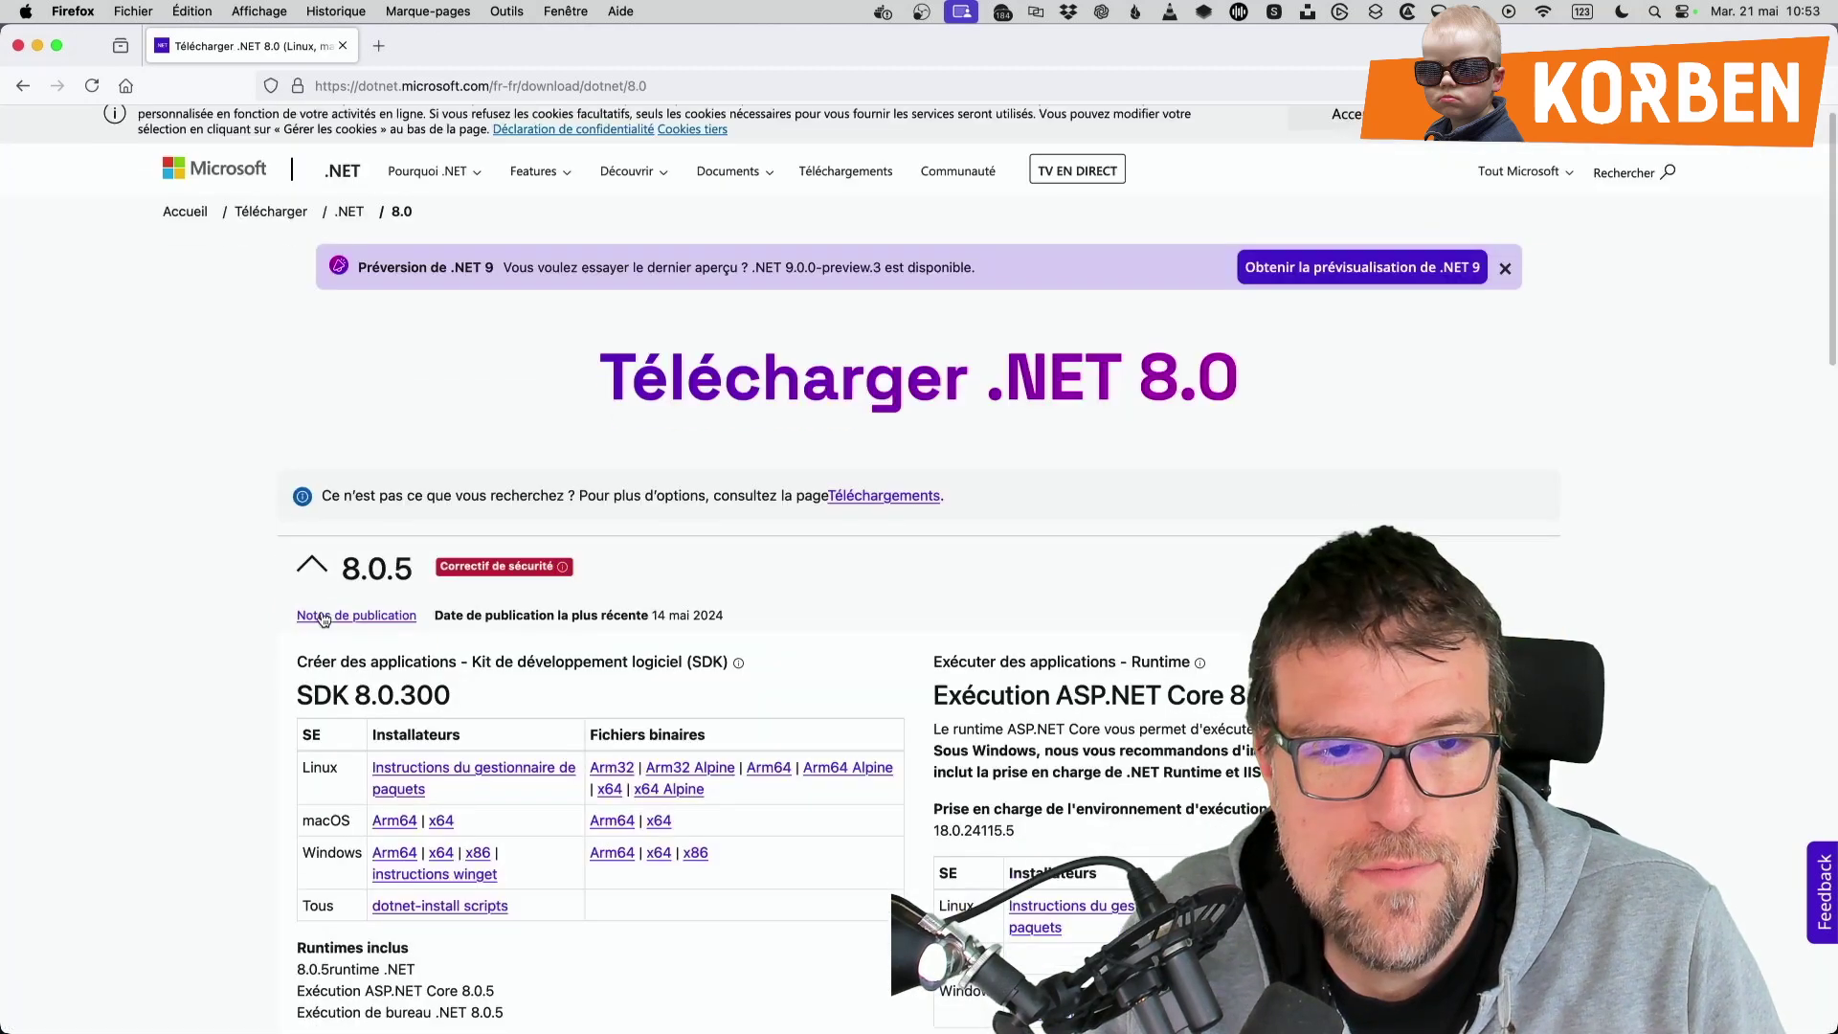
# Download the macOS Arm64 installer of SDK 8.0.300 and save dotnet-sdk-8.0.300-osx-arm64.pkg in the Téléchargements folder
pyautogui.scroll(-5, 322, 613)
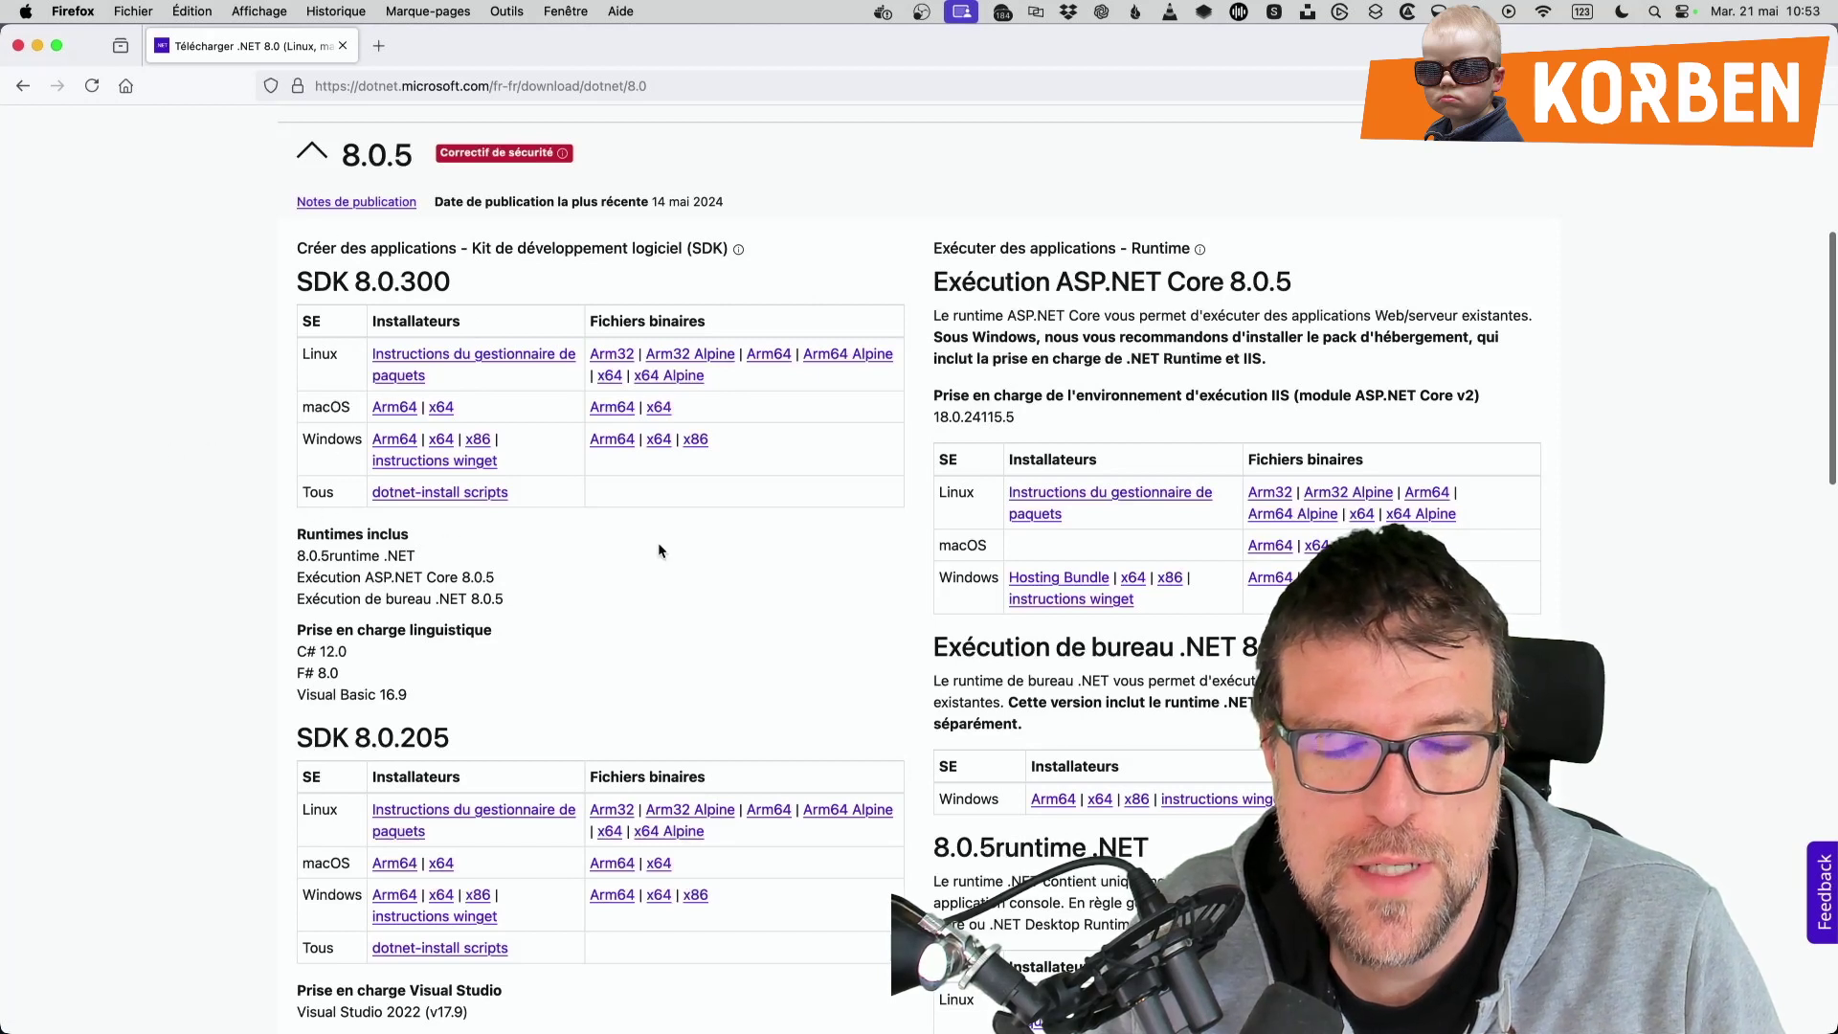
pyautogui.click(391, 409)
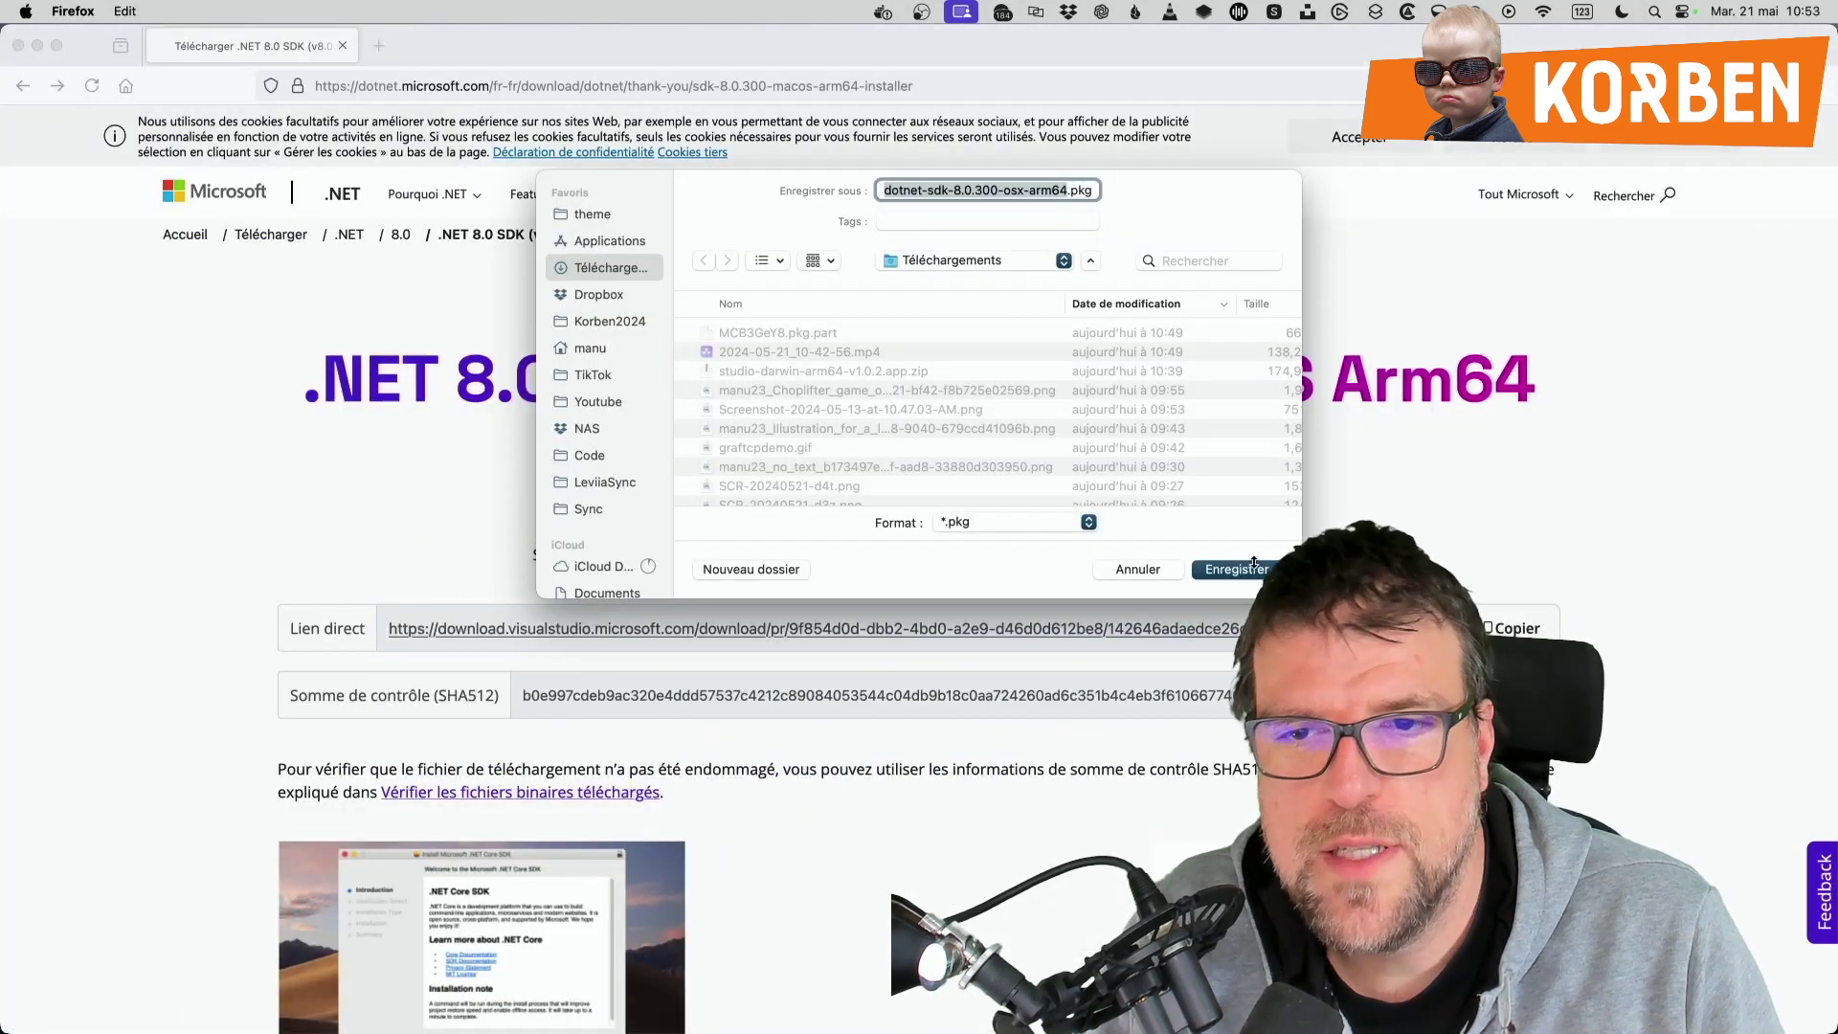
pyautogui.click(1255, 569)
# Look over the installation steps on the page and launch the downloaded .NET SDK package
pyautogui.scroll(-6, 373, 799)
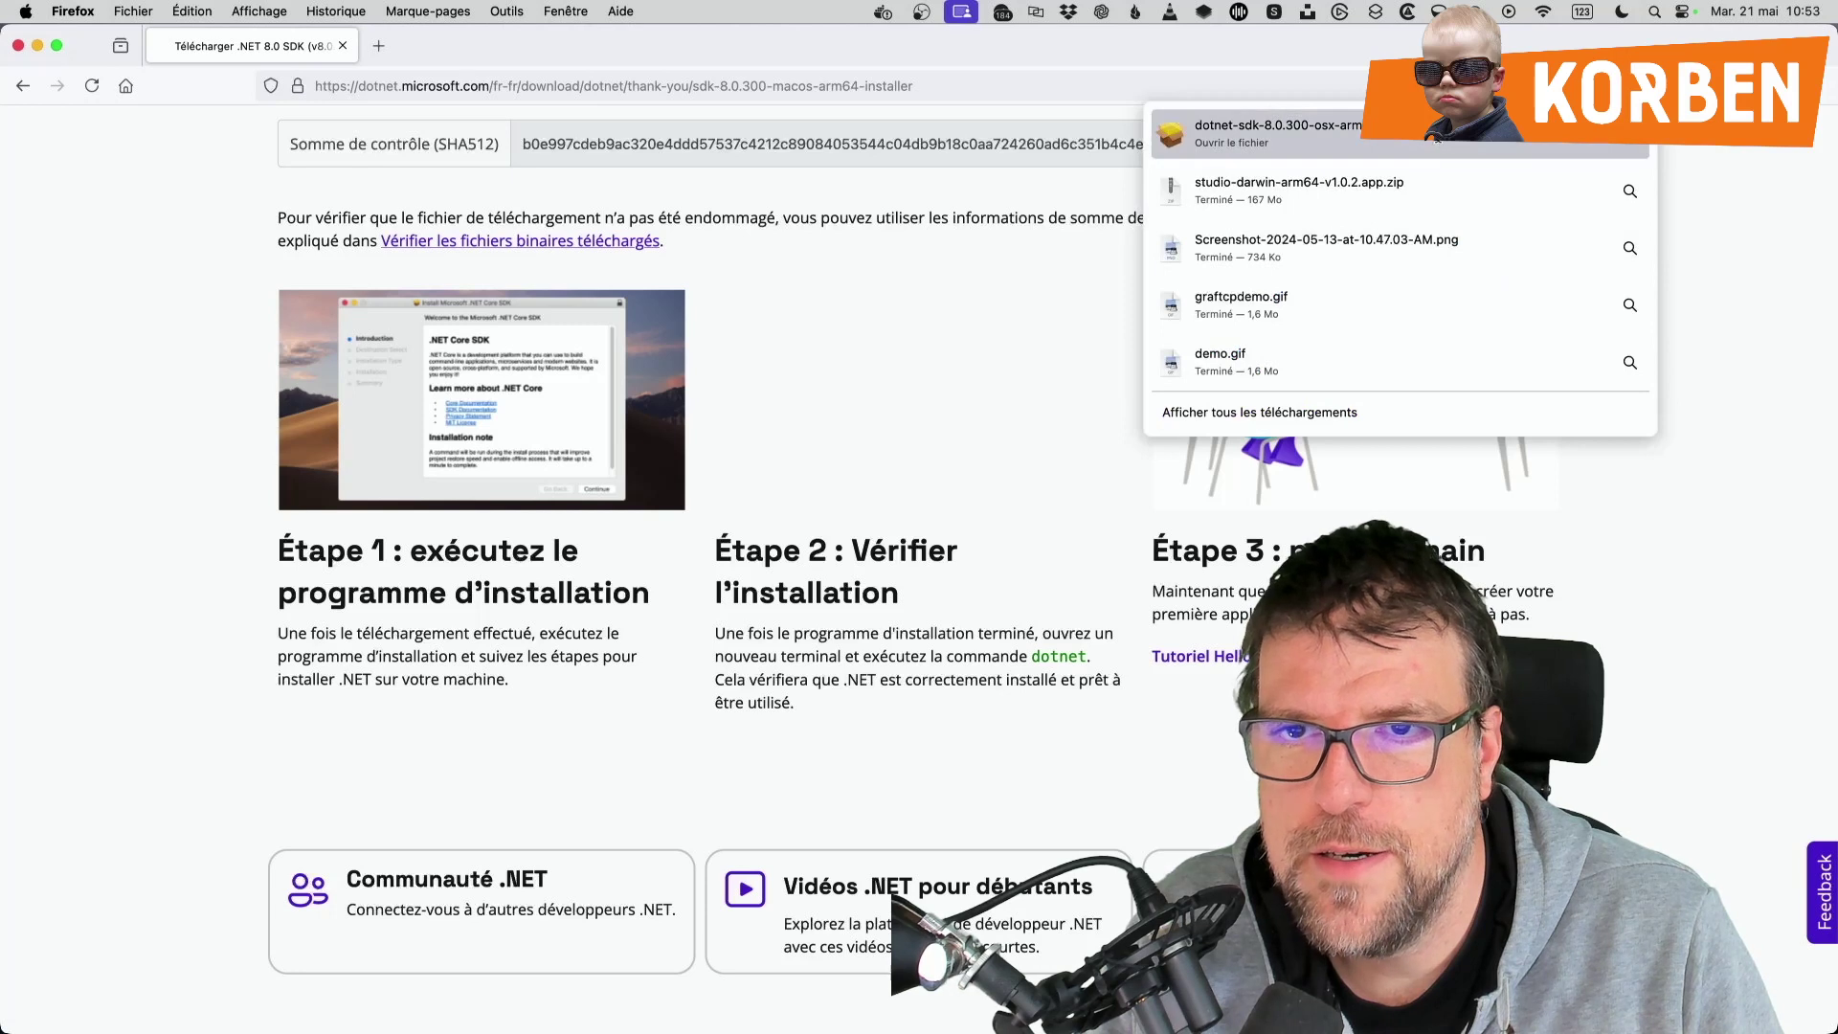
pyautogui.click(1395, 127)
pyautogui.click(934, 563)
pyautogui.click(925, 563)
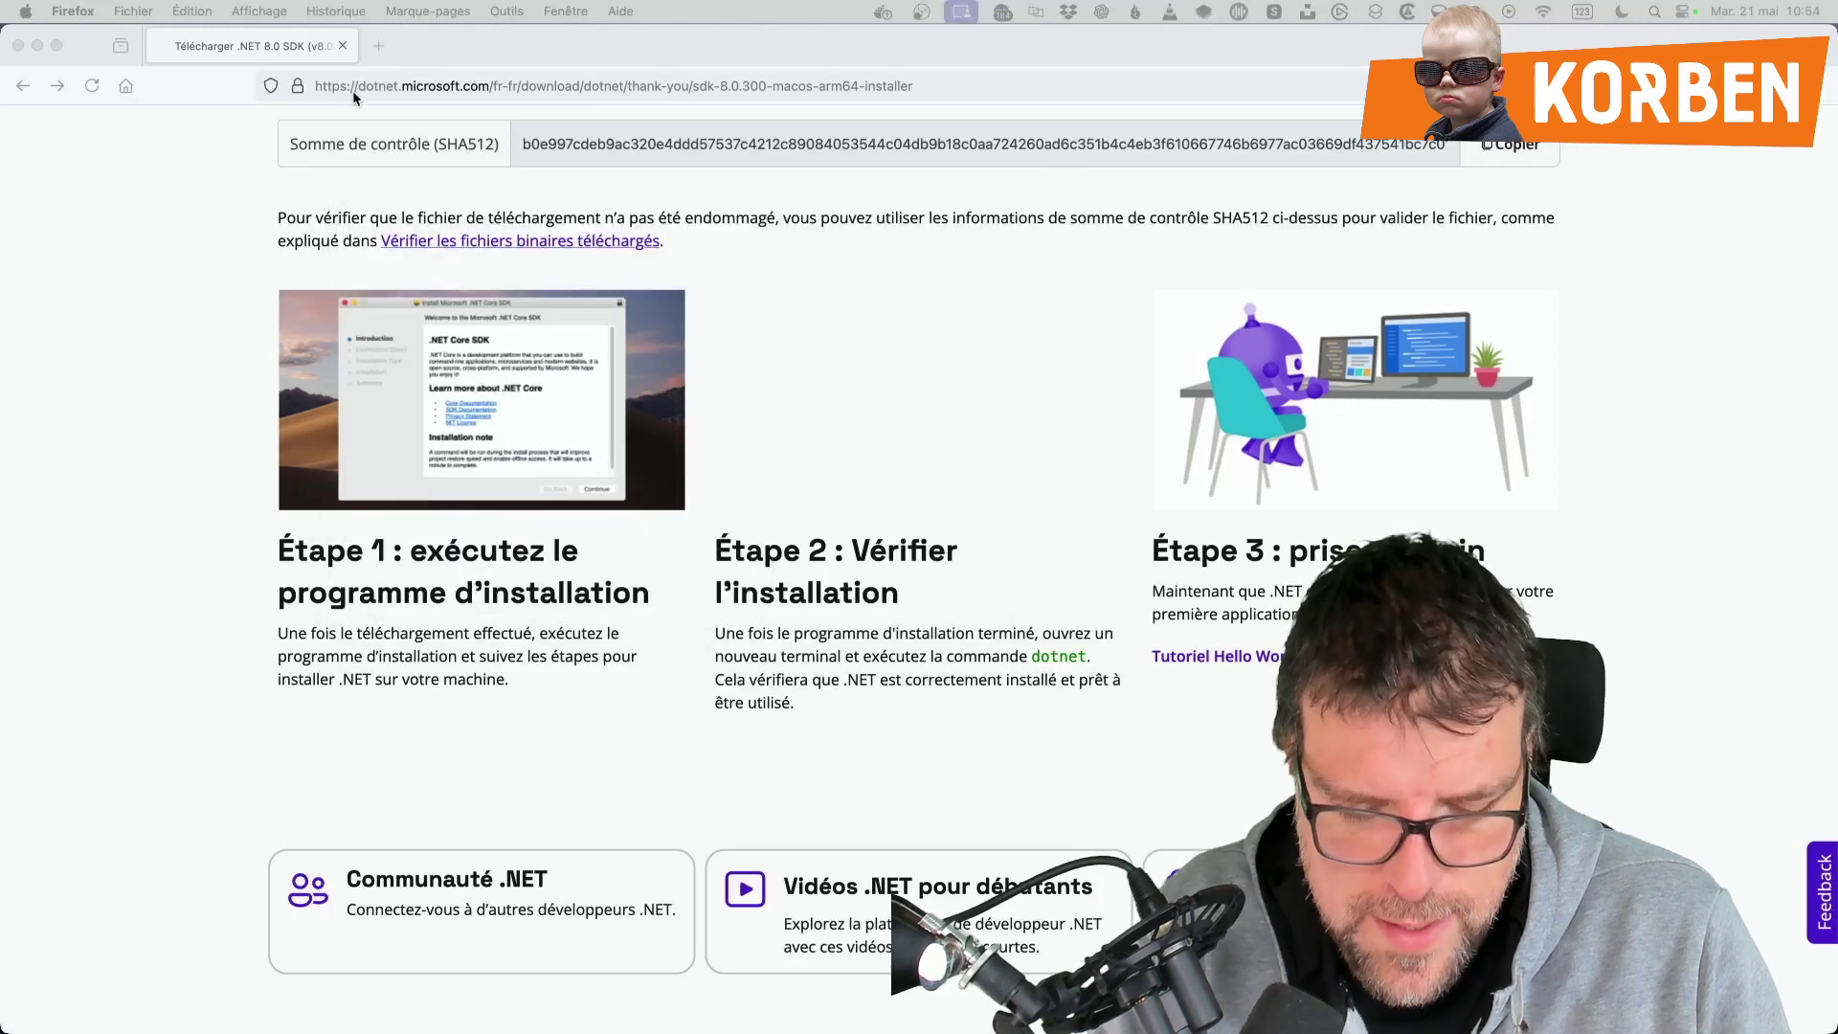
# Open Terminal and run dotnet to verify the .NET installation
pyautogui.press('cmd+space')
pyautogui.write('terminal')
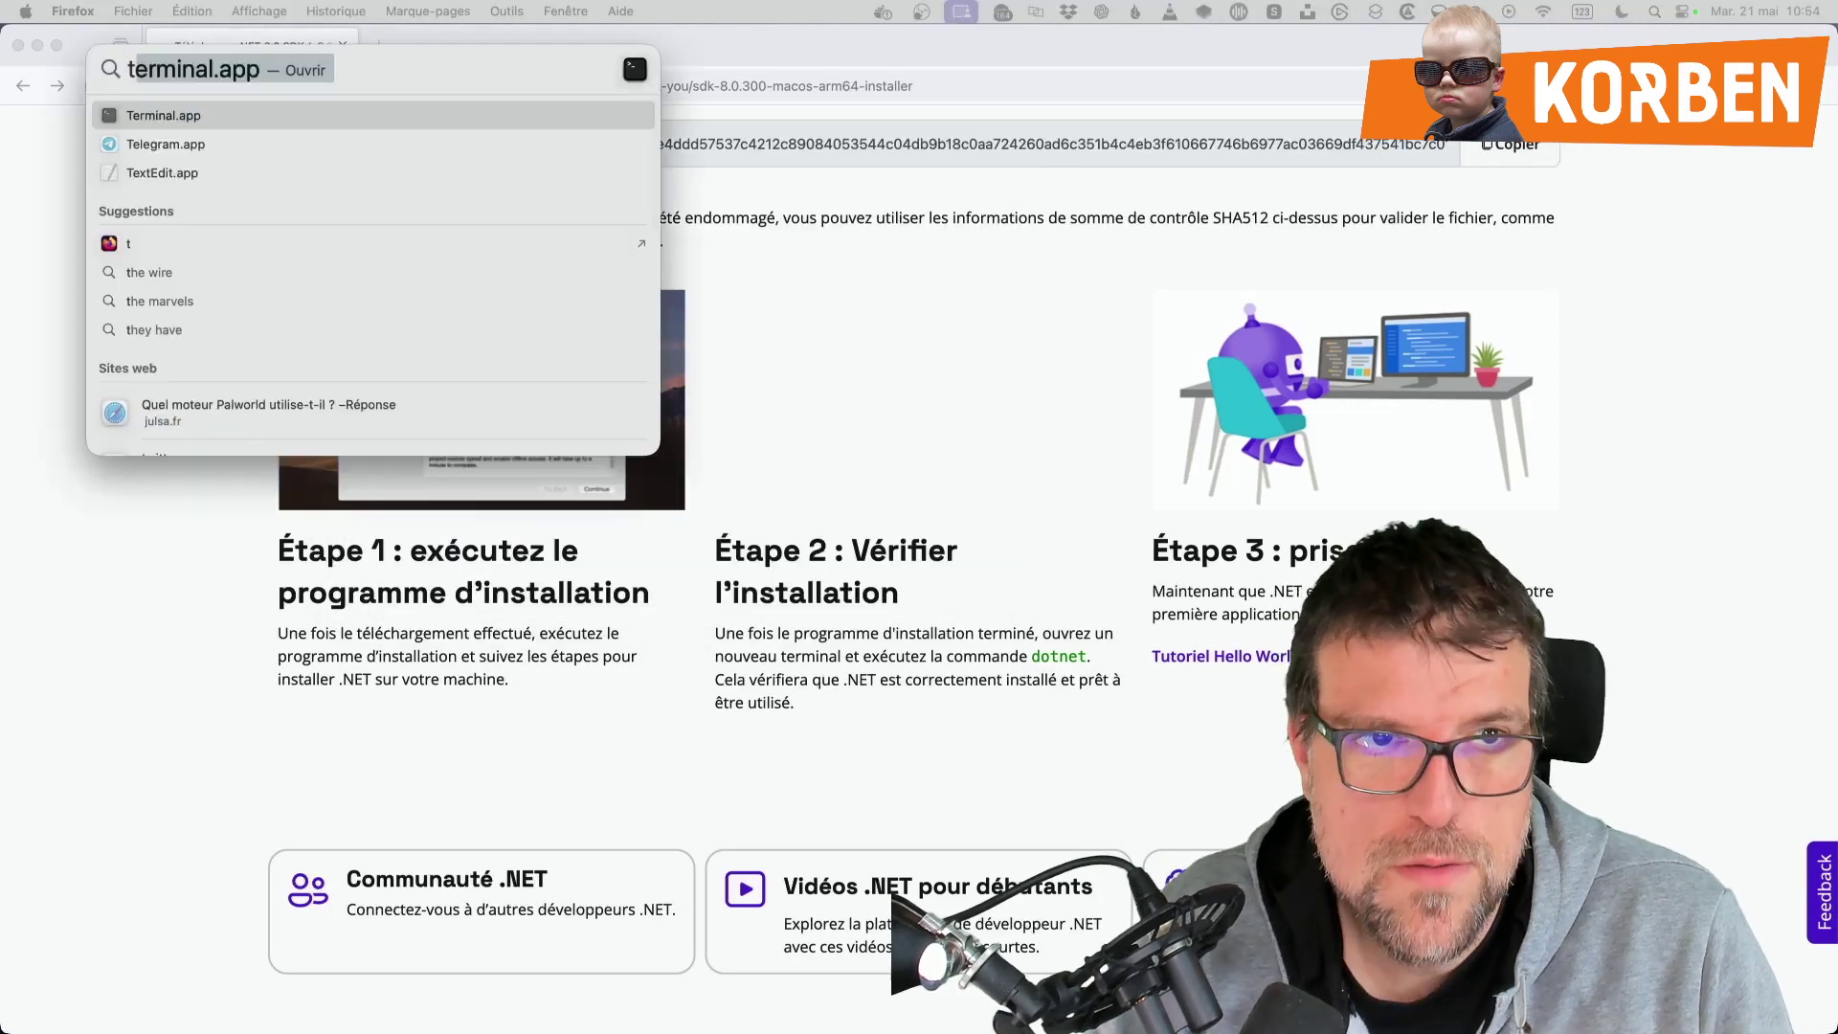
pyautogui.press('Return')
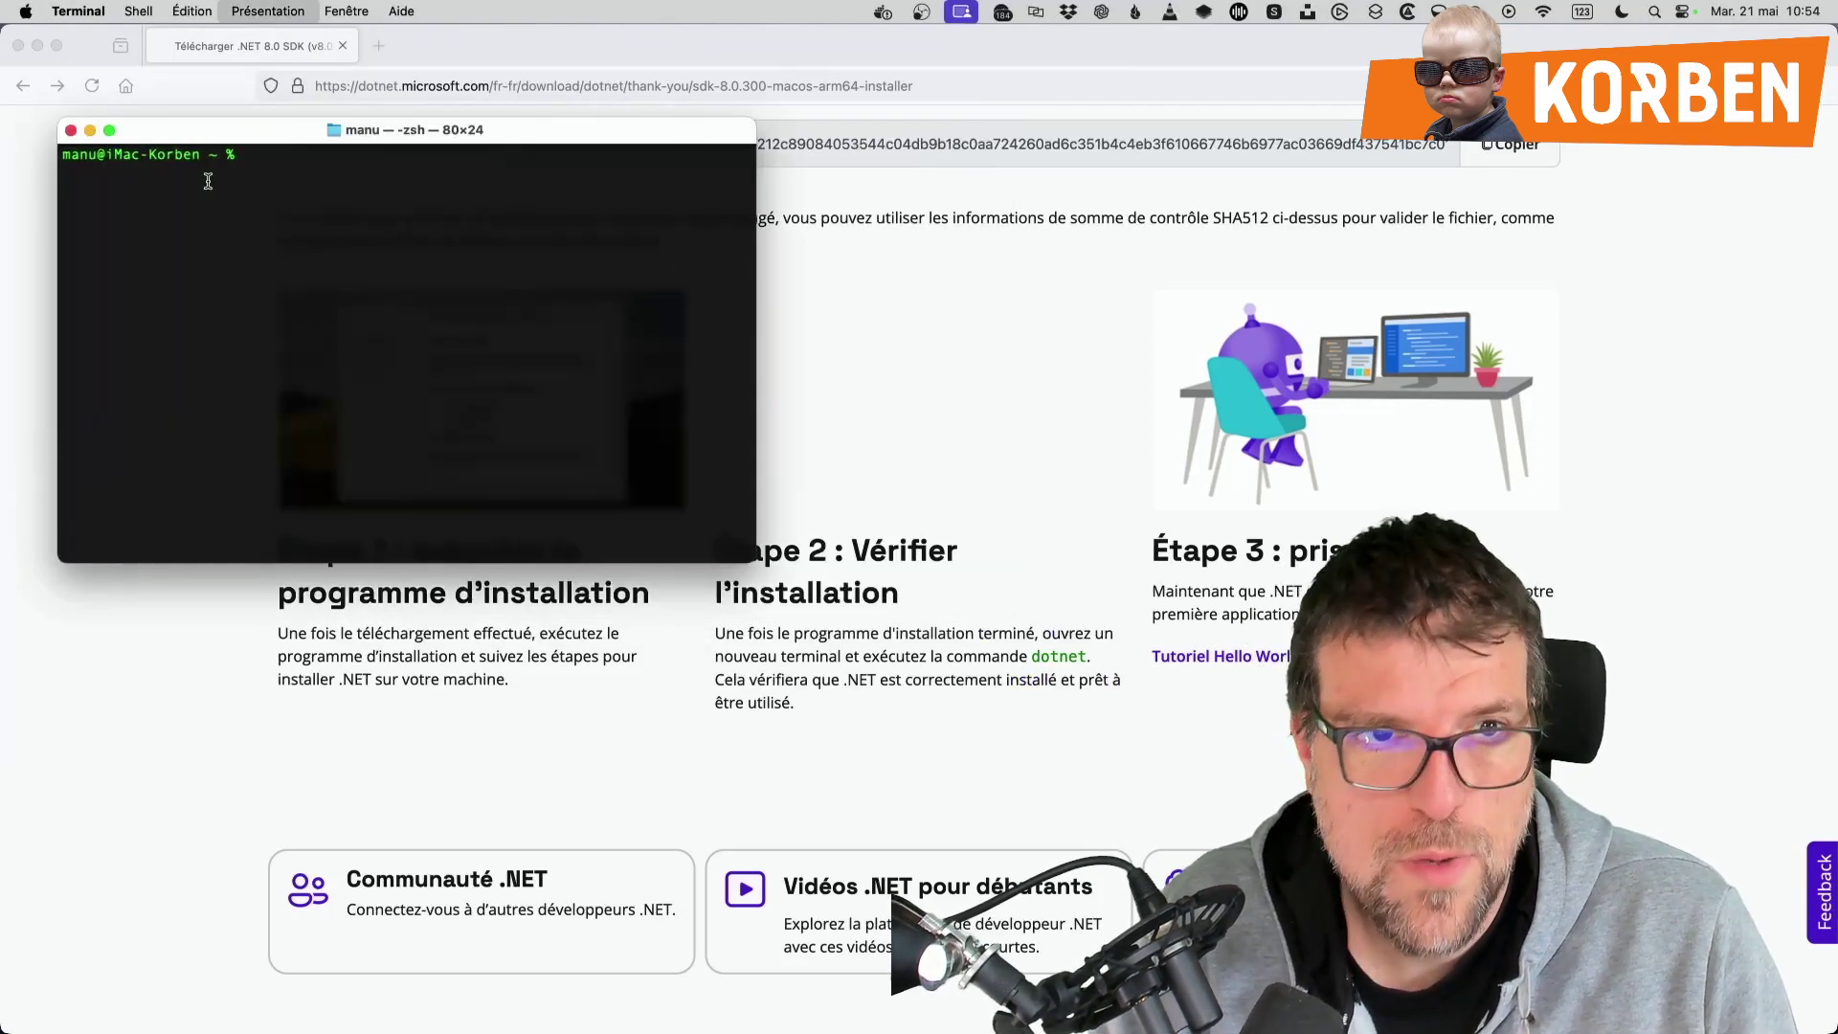
pyautogui.write('dotnet')
pyautogui.press('Return')
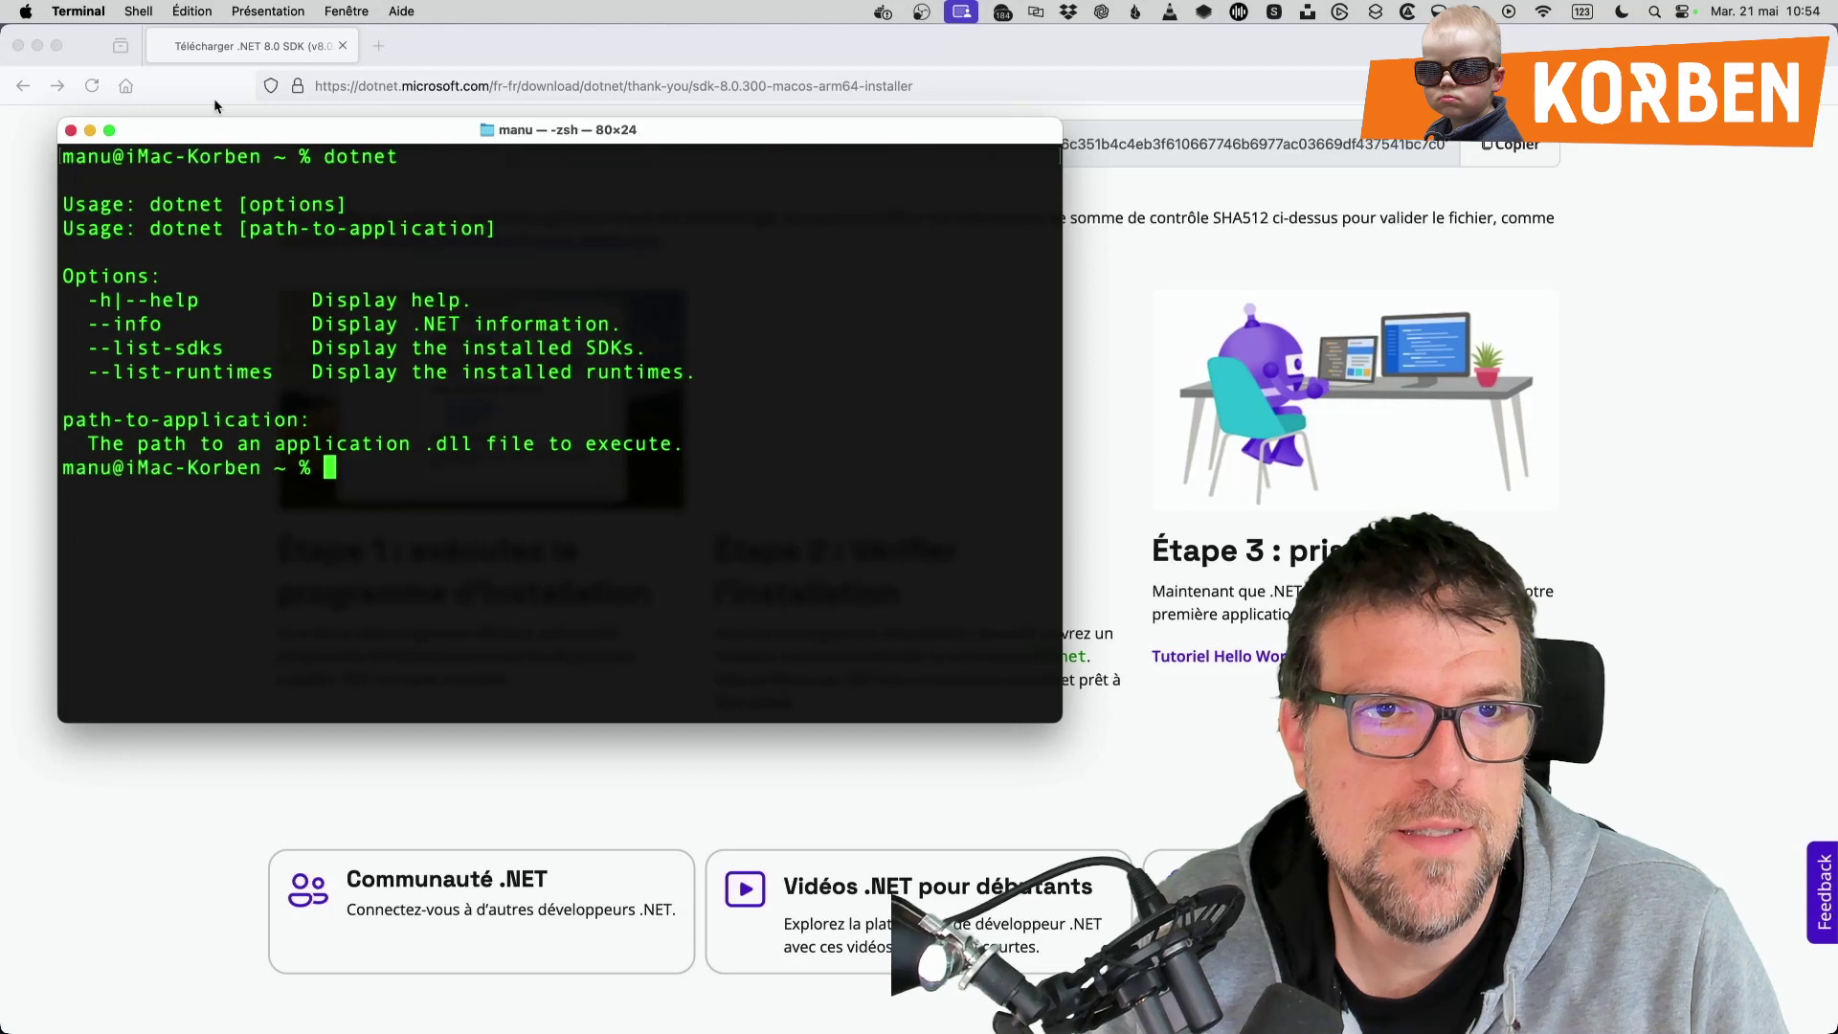
# Move the browser window aside and try to git pull the Reader.git repository in Terminal, first from the home folder and again from Downloads
pyautogui.doubleClick(493, 40)
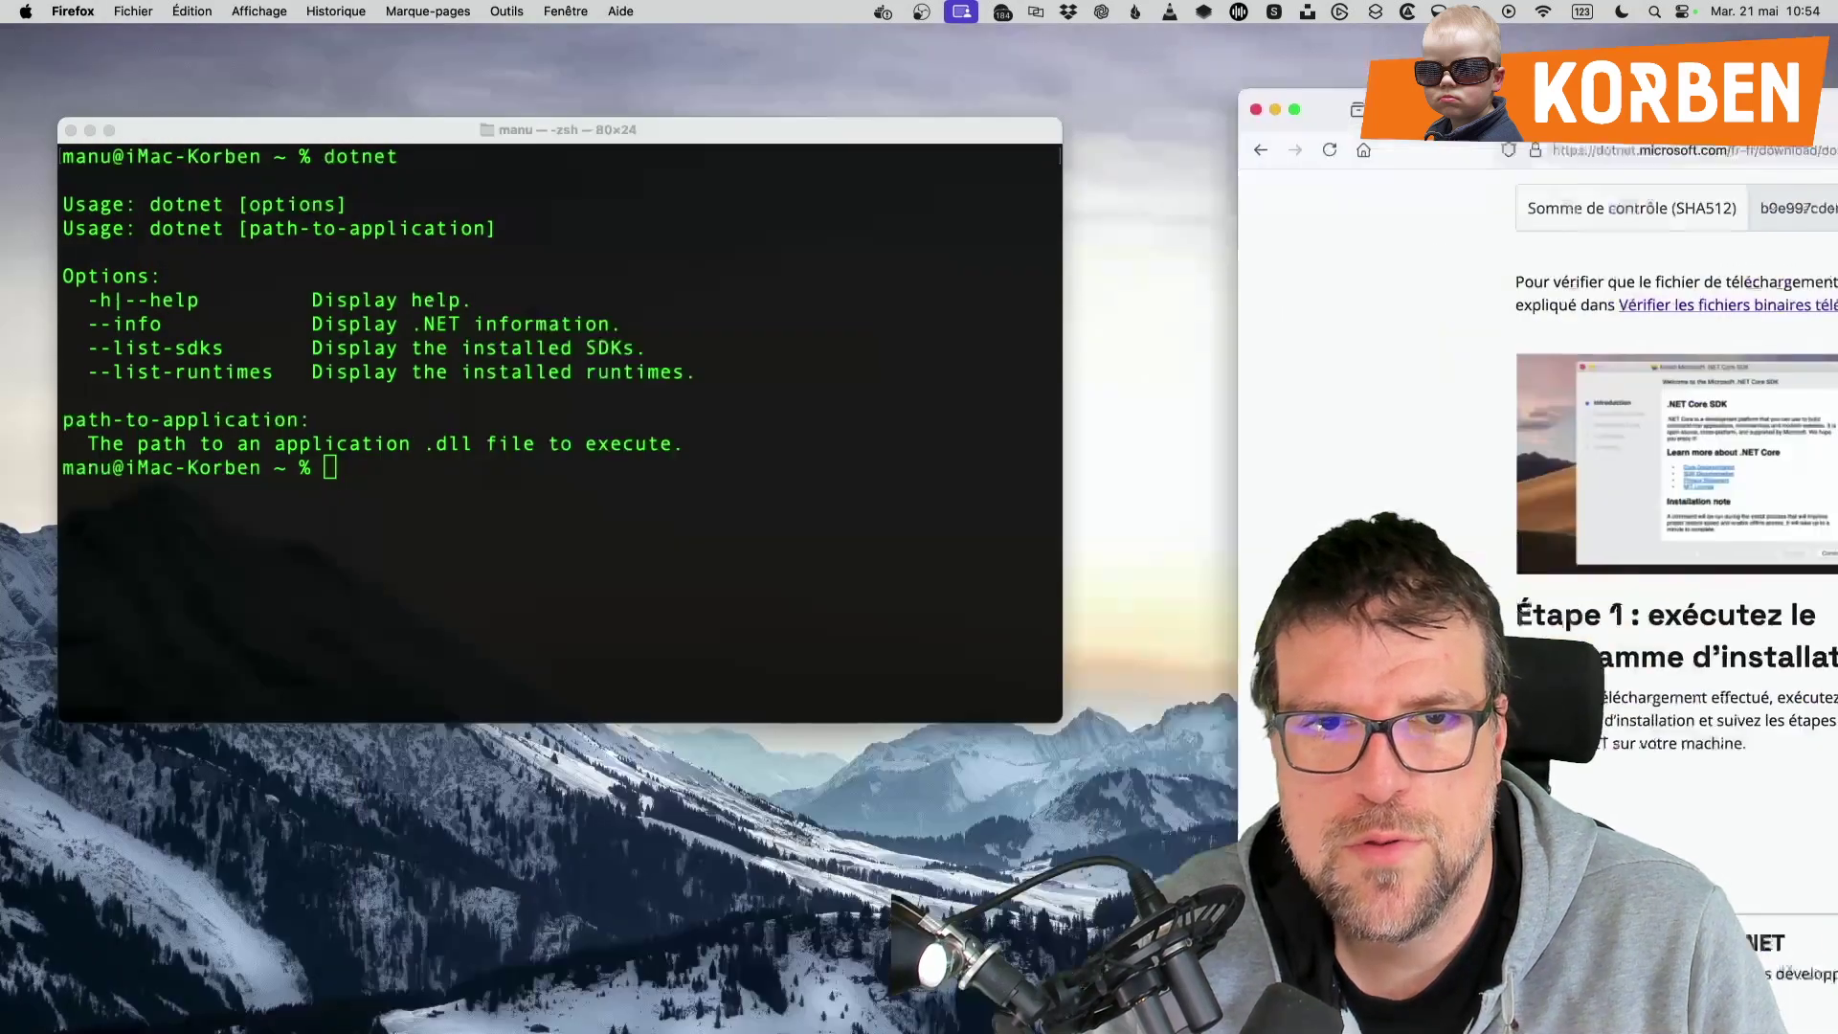
pyautogui.click(506, 601)
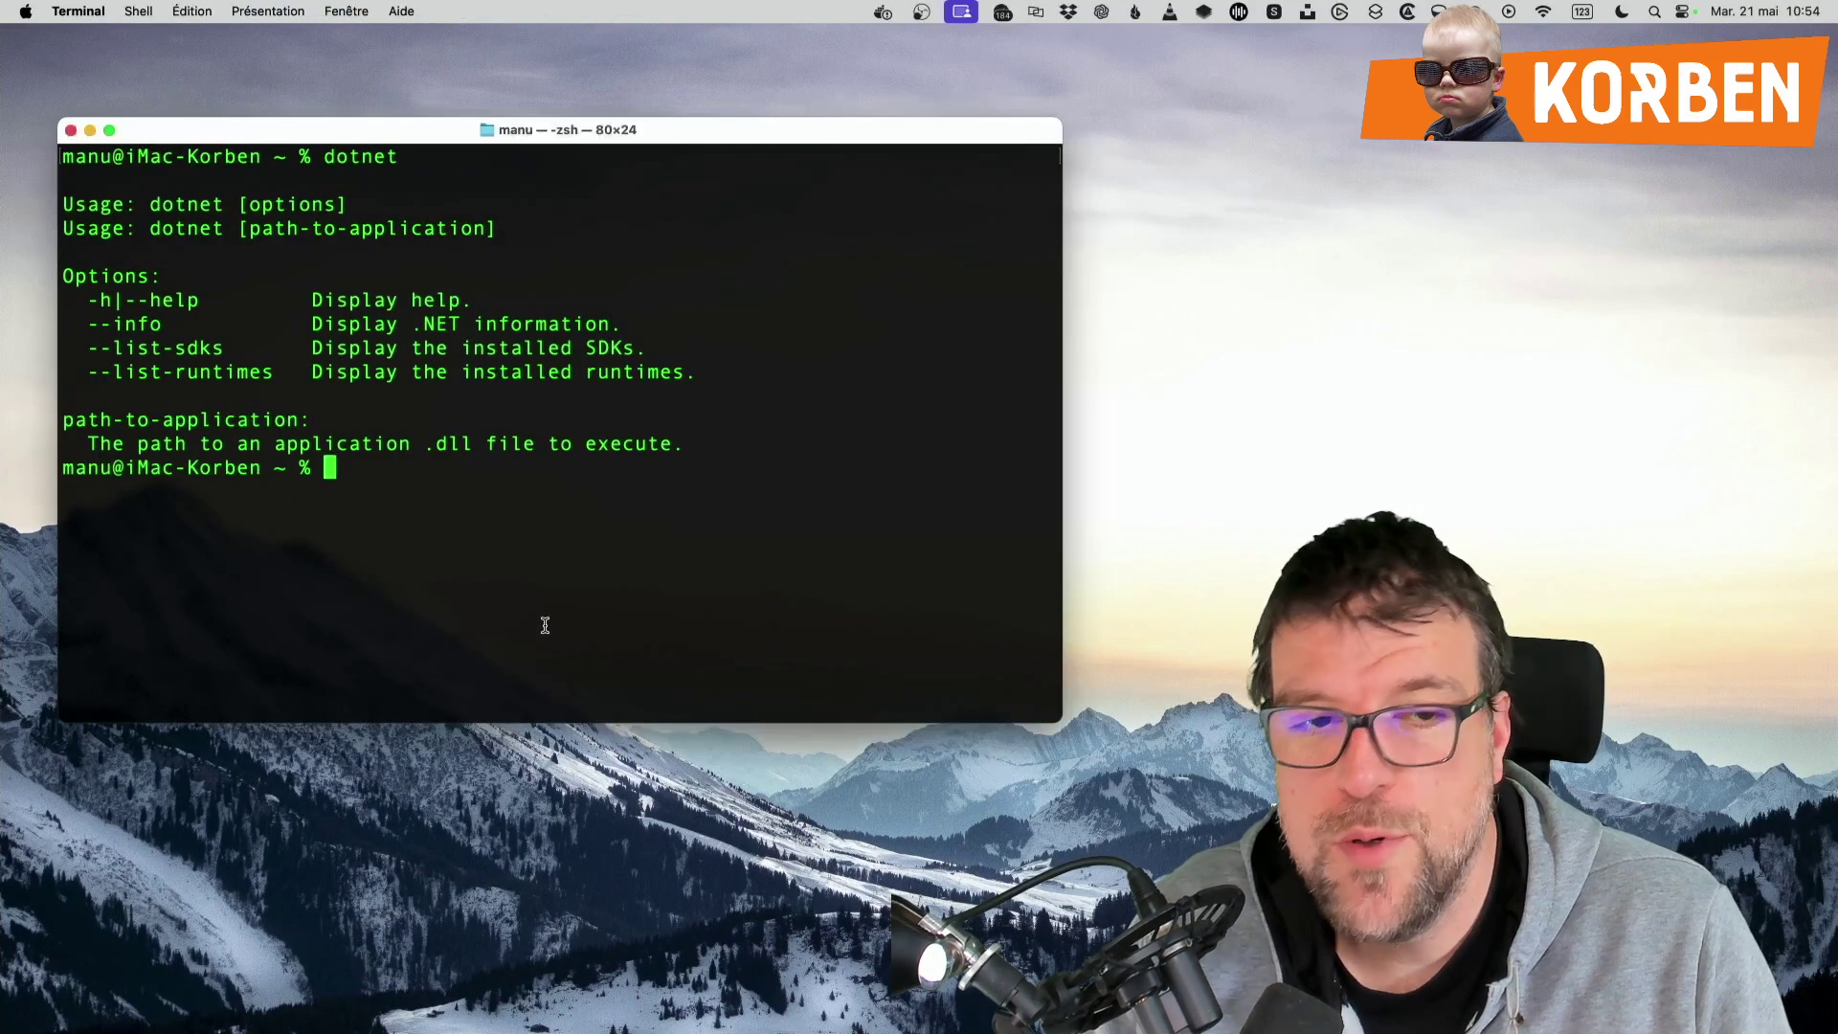
pyautogui.write('git pull https://github.com/davidewiest/Reader.git')
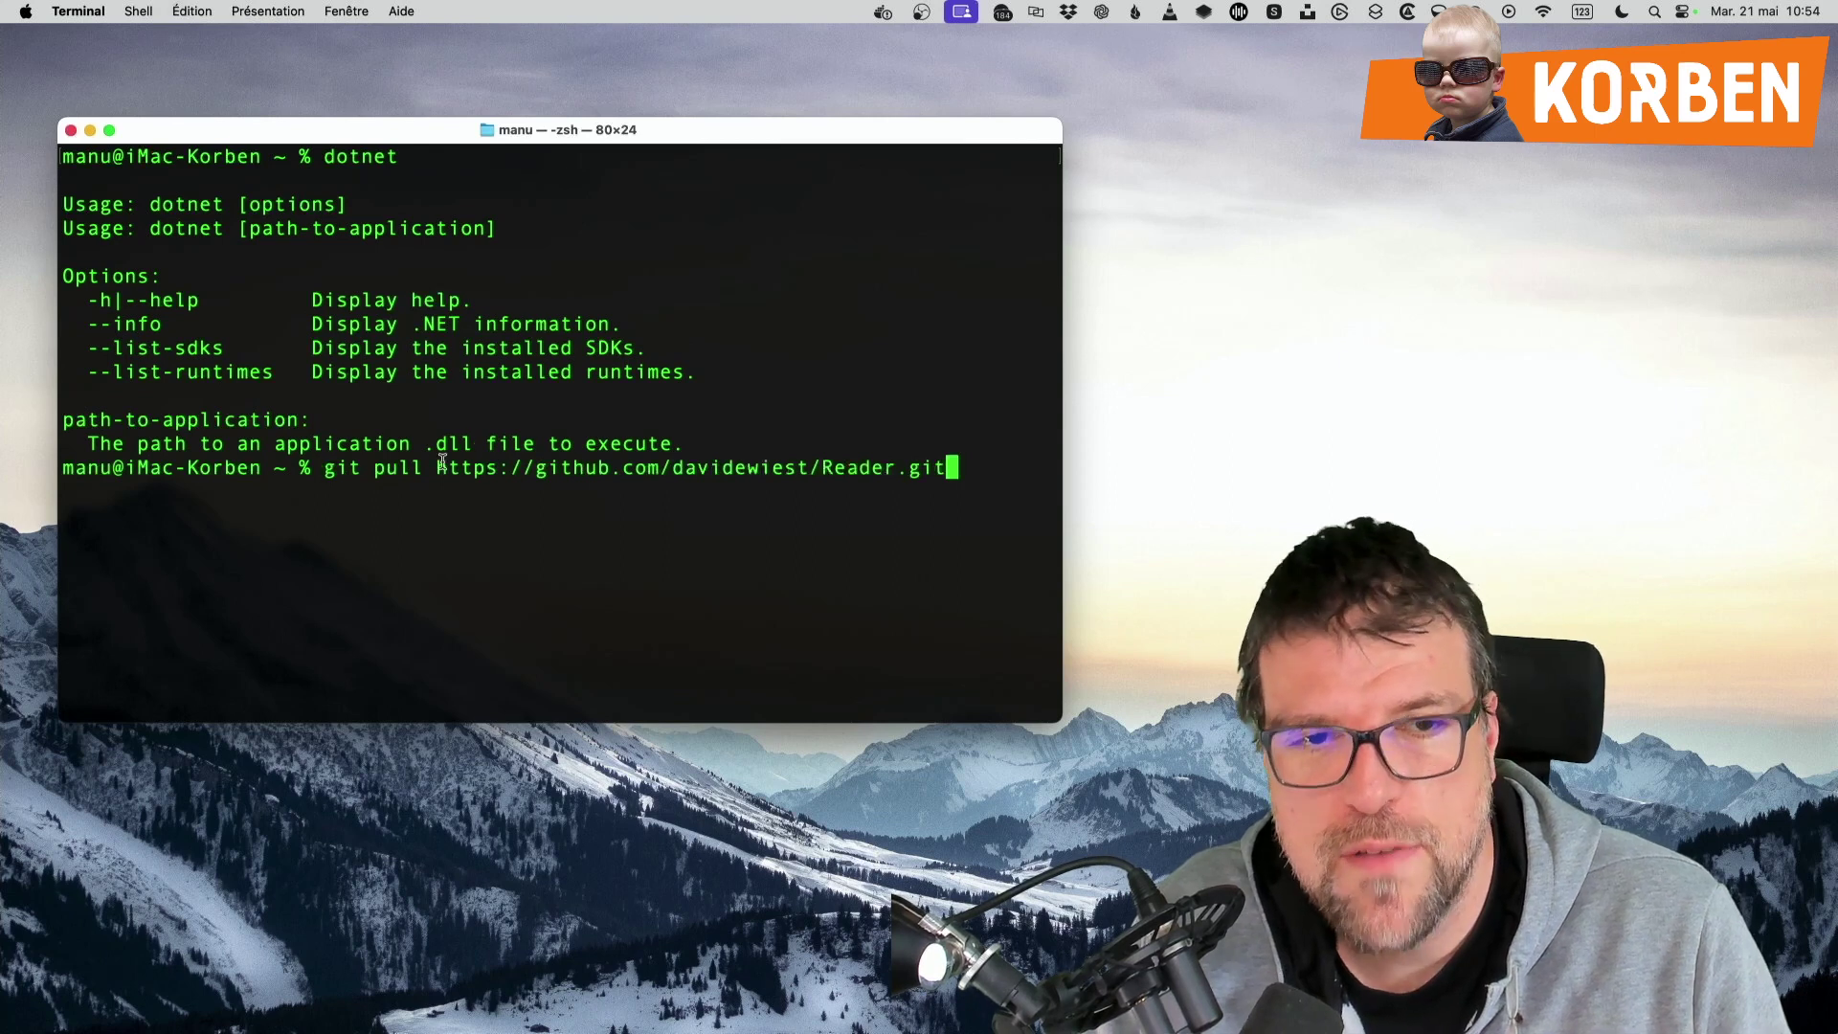
pyautogui.moveTo(441, 463); pyautogui.dragTo(945, 465)
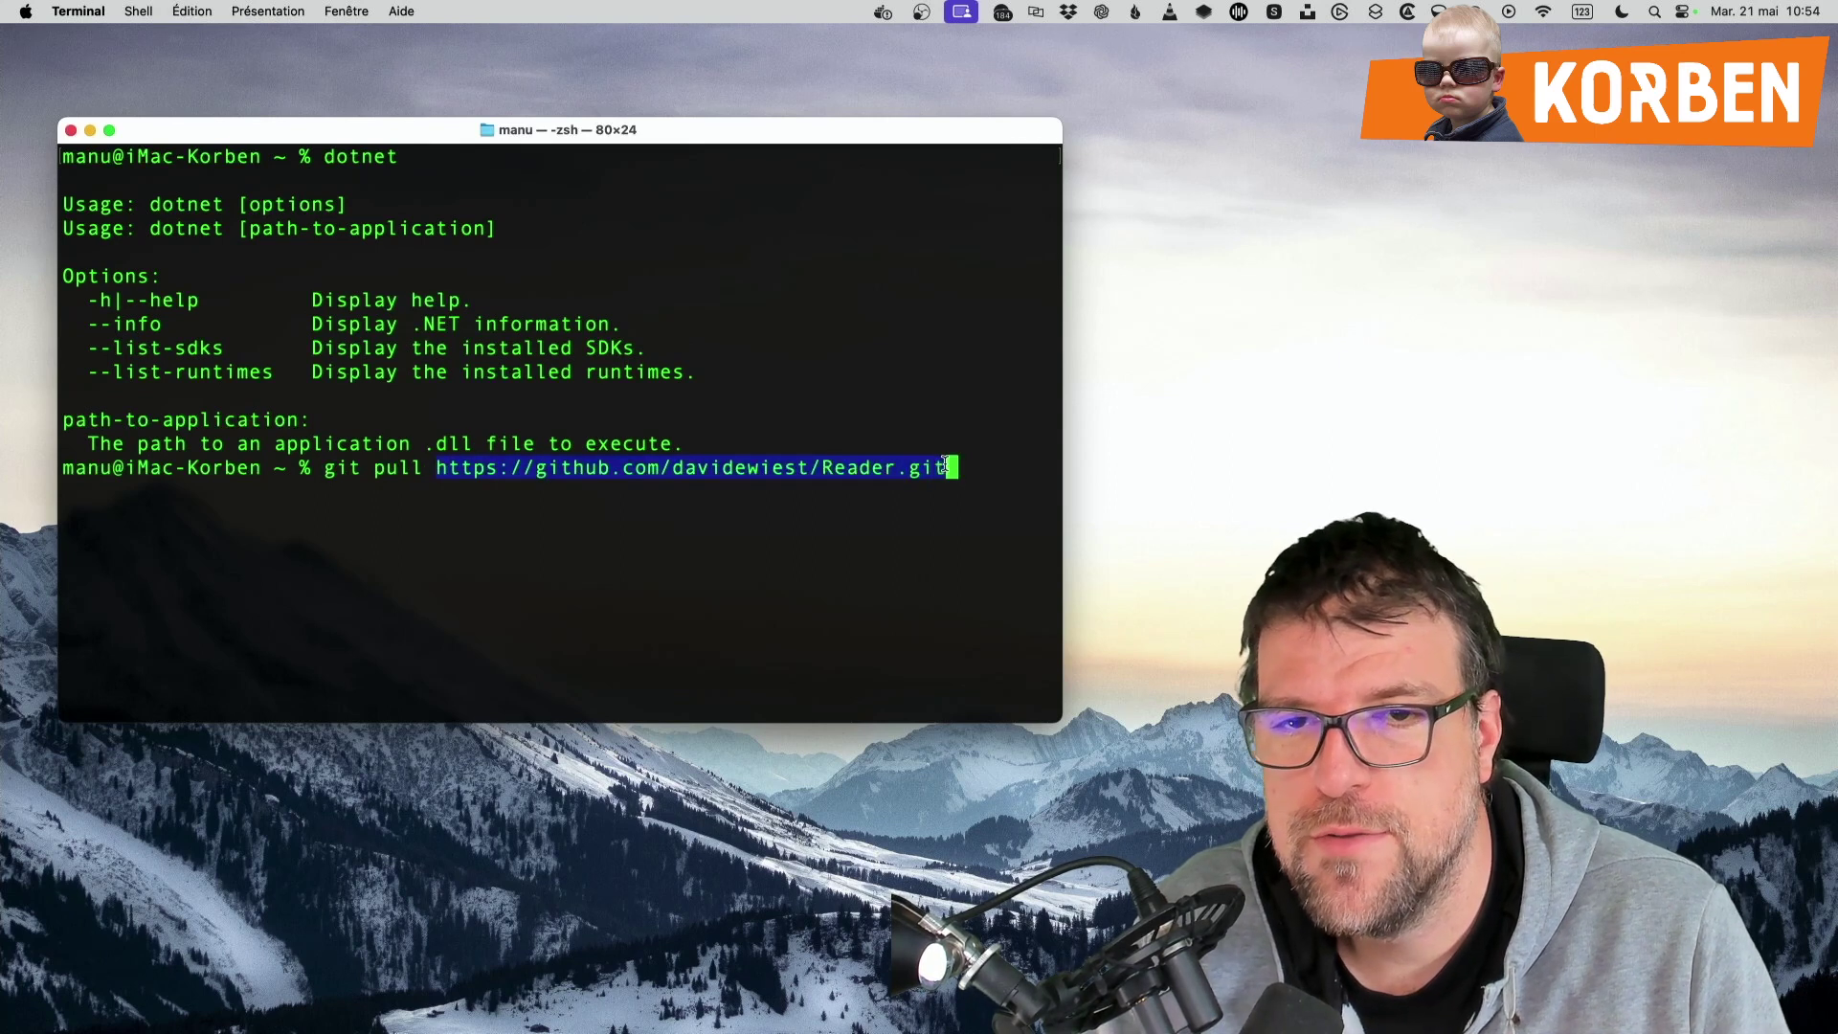
pyautogui.click(1022, 482)
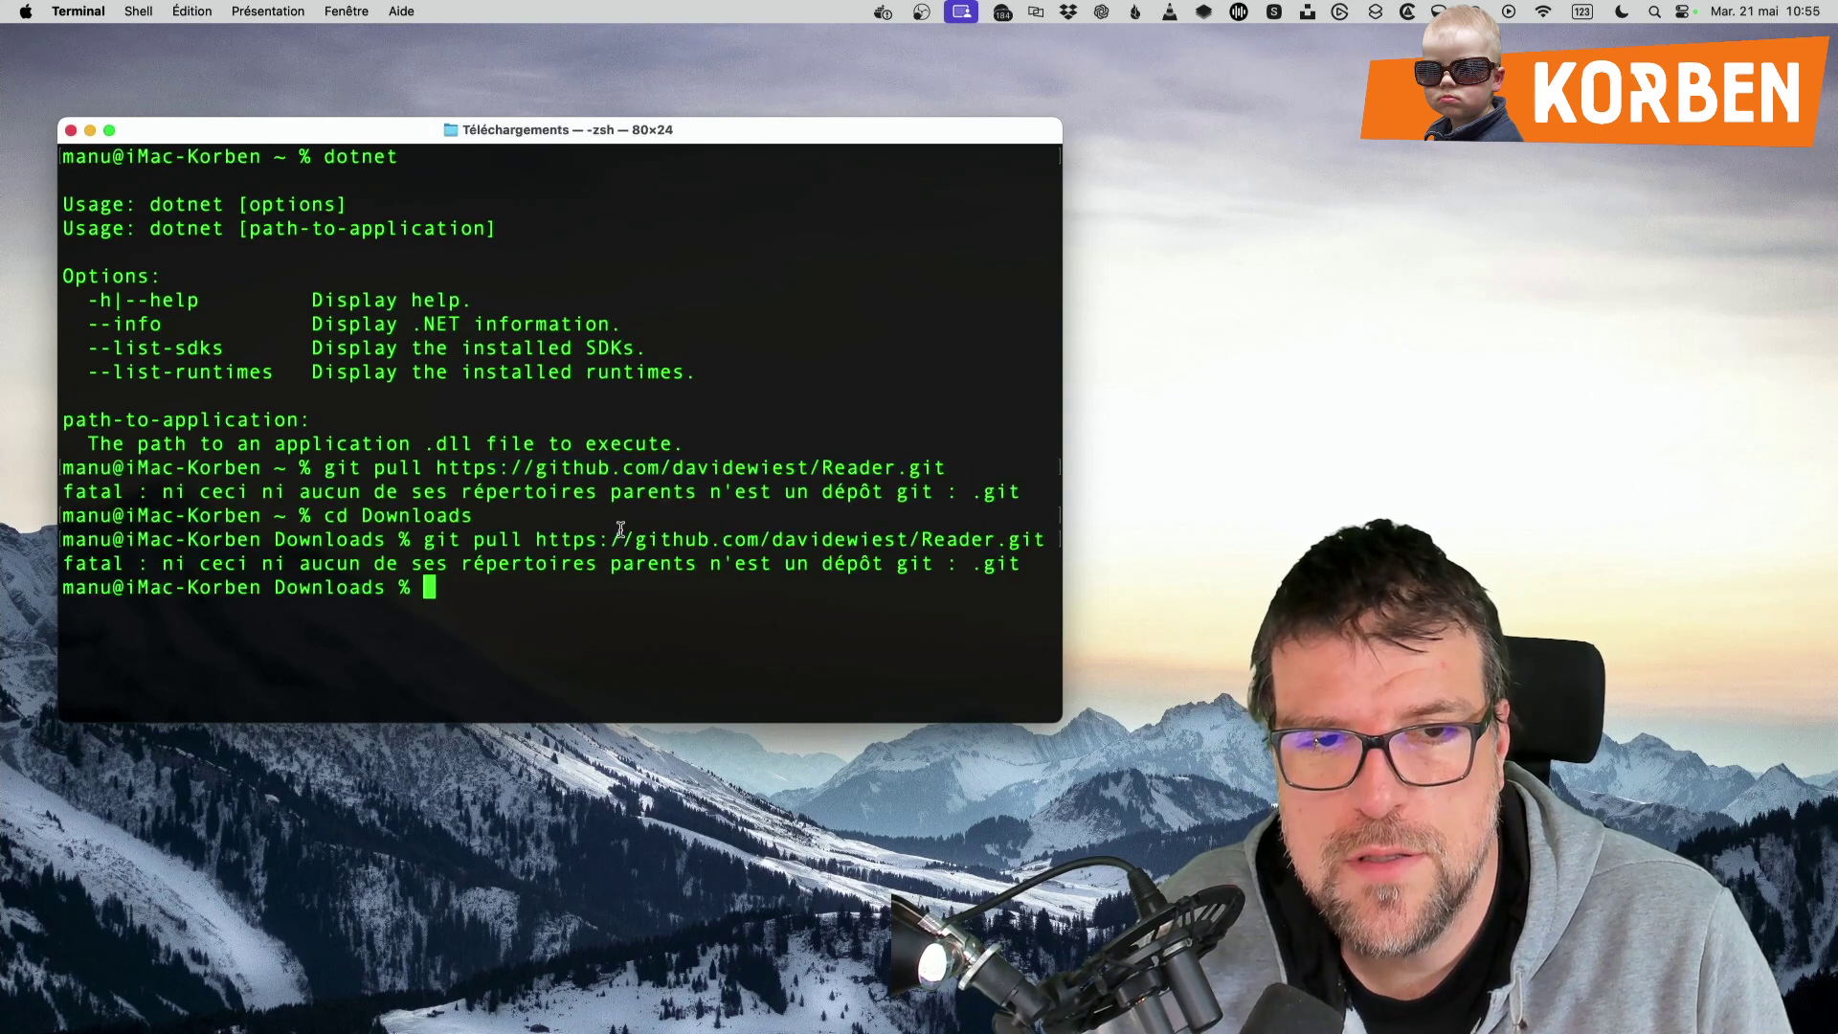
# Open the repository address from the failed pull command in Firefox and copy the HTTPS clone URL of Axym-Labs/Axym-Reader
pyautogui.moveTo(537, 539); pyautogui.dragTo(978, 526)
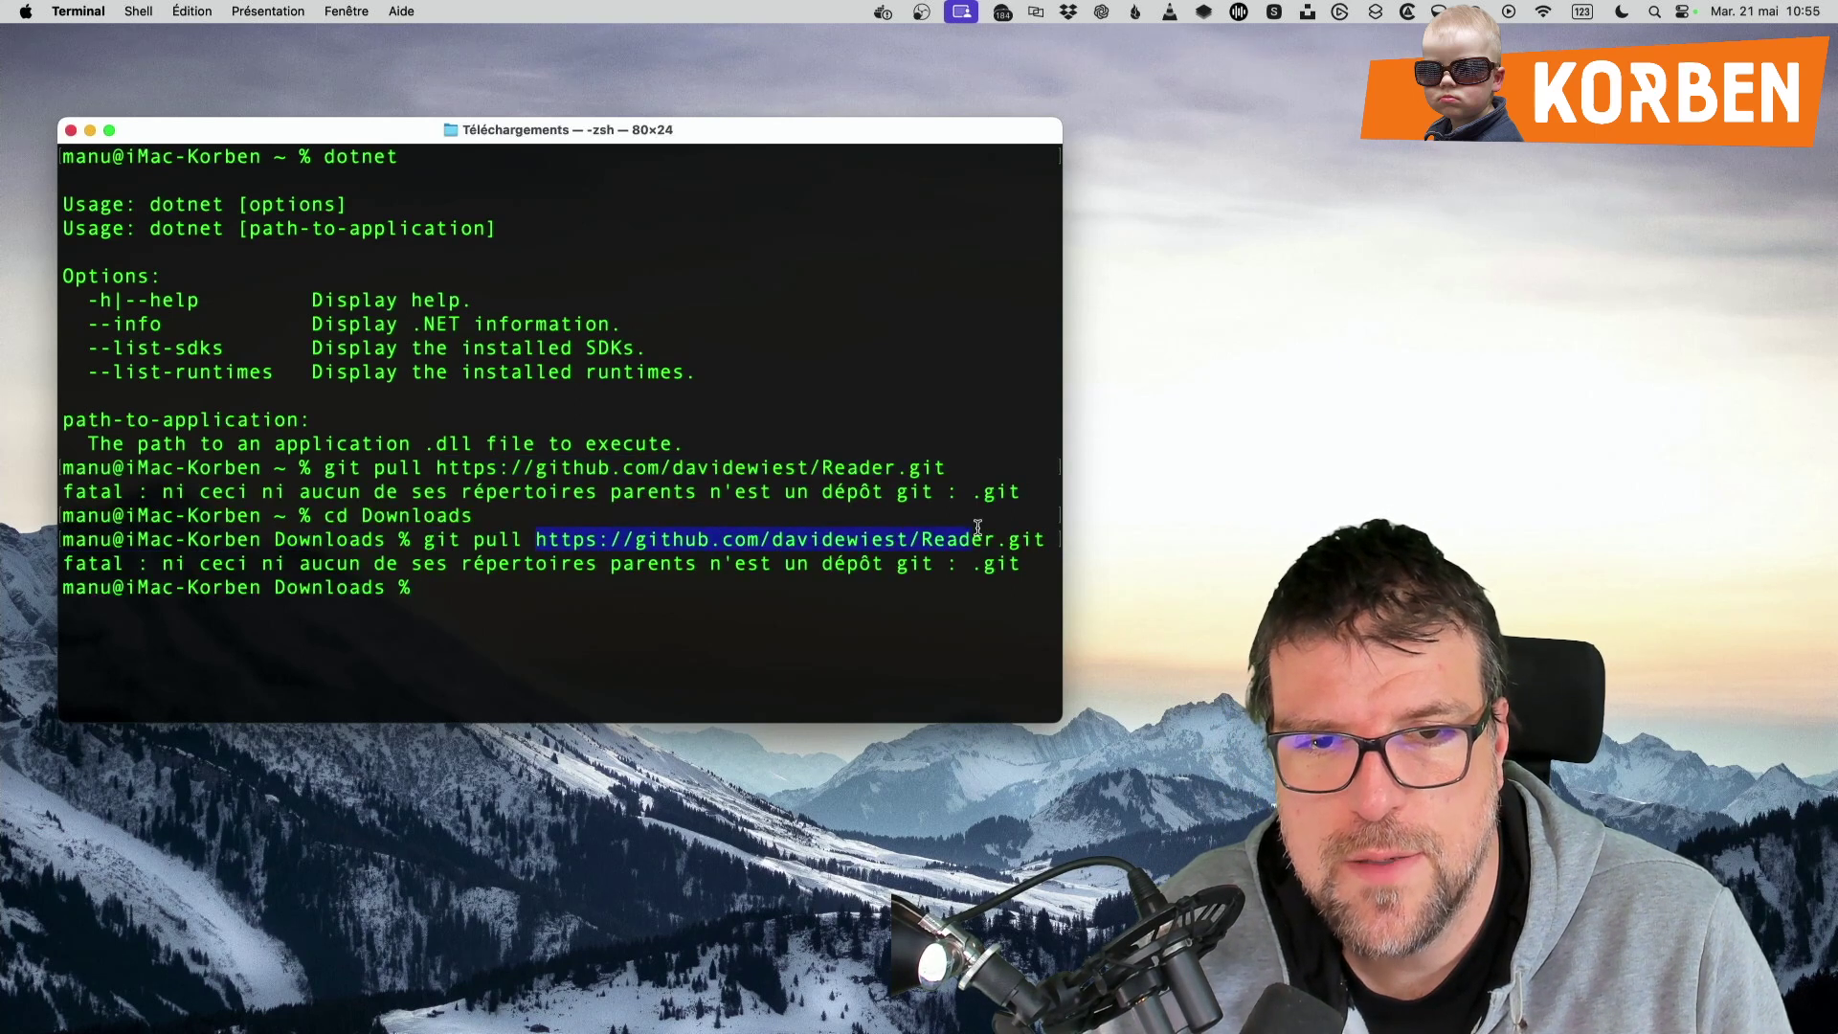
pyautogui.keyDown('super'); pyautogui.click(1011, 537); pyautogui.keyUp('super')
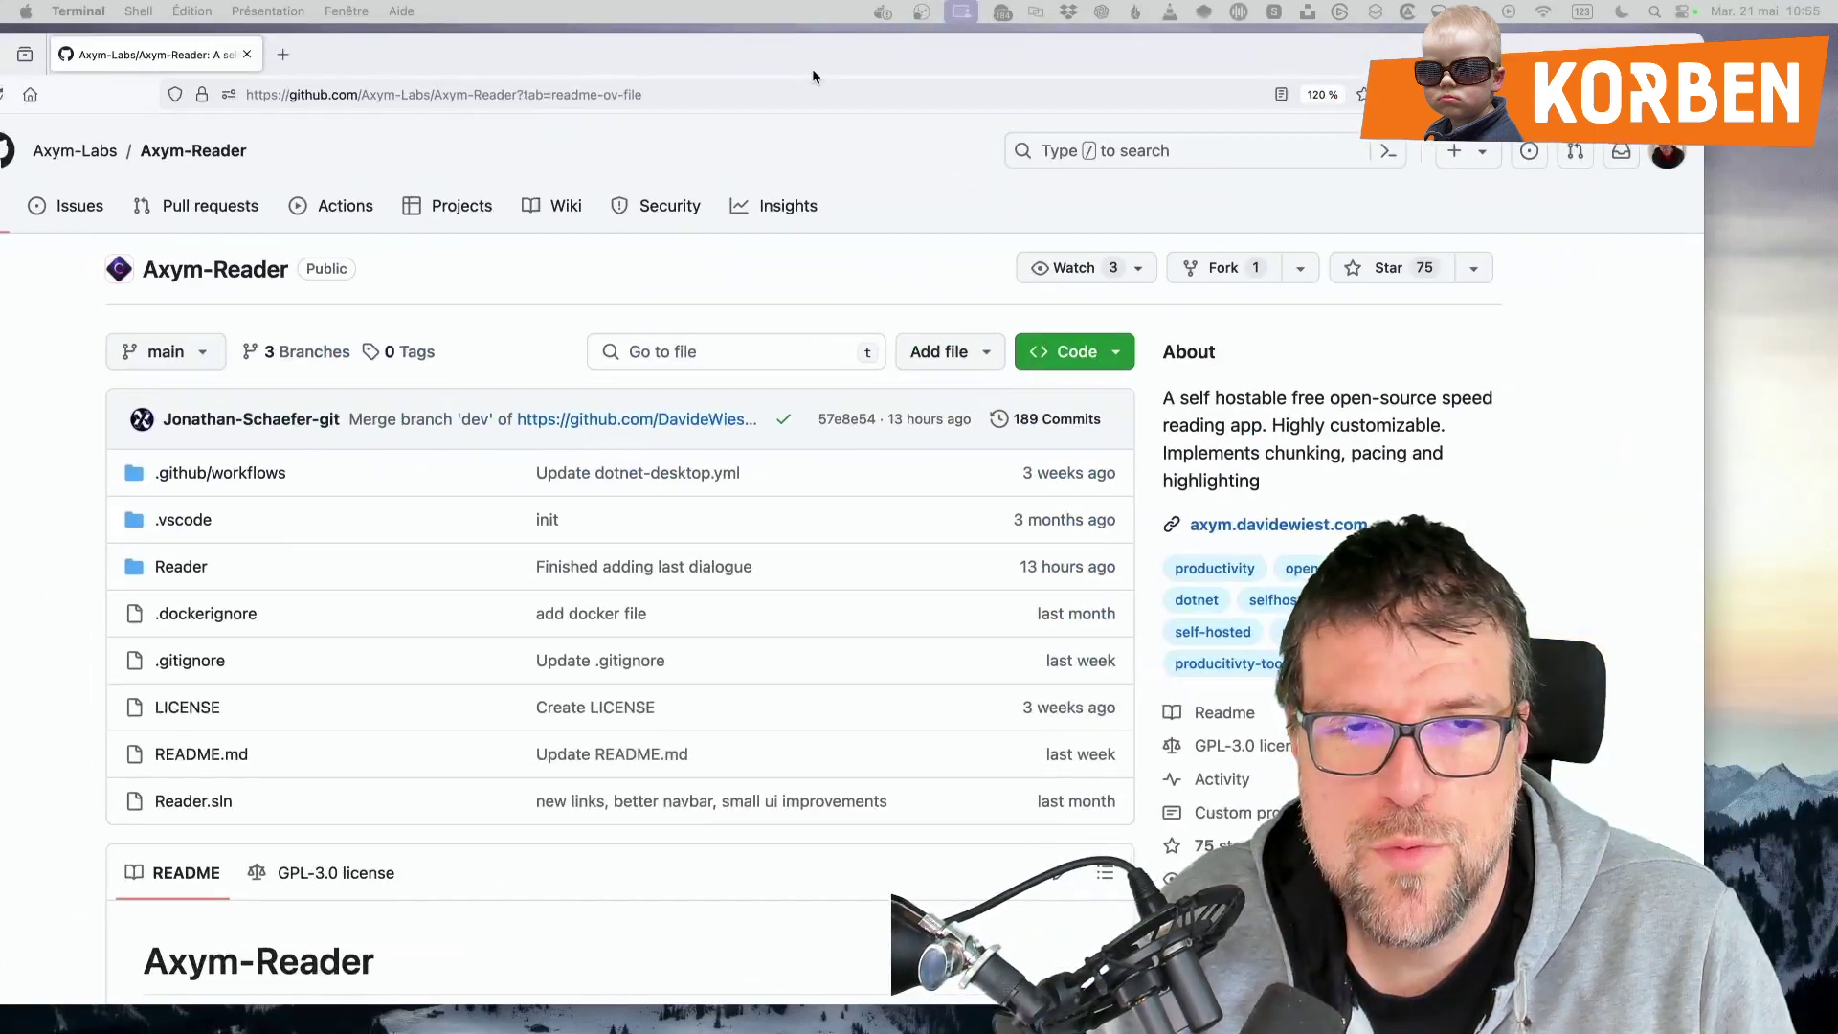
pyautogui.click(1164, 354)
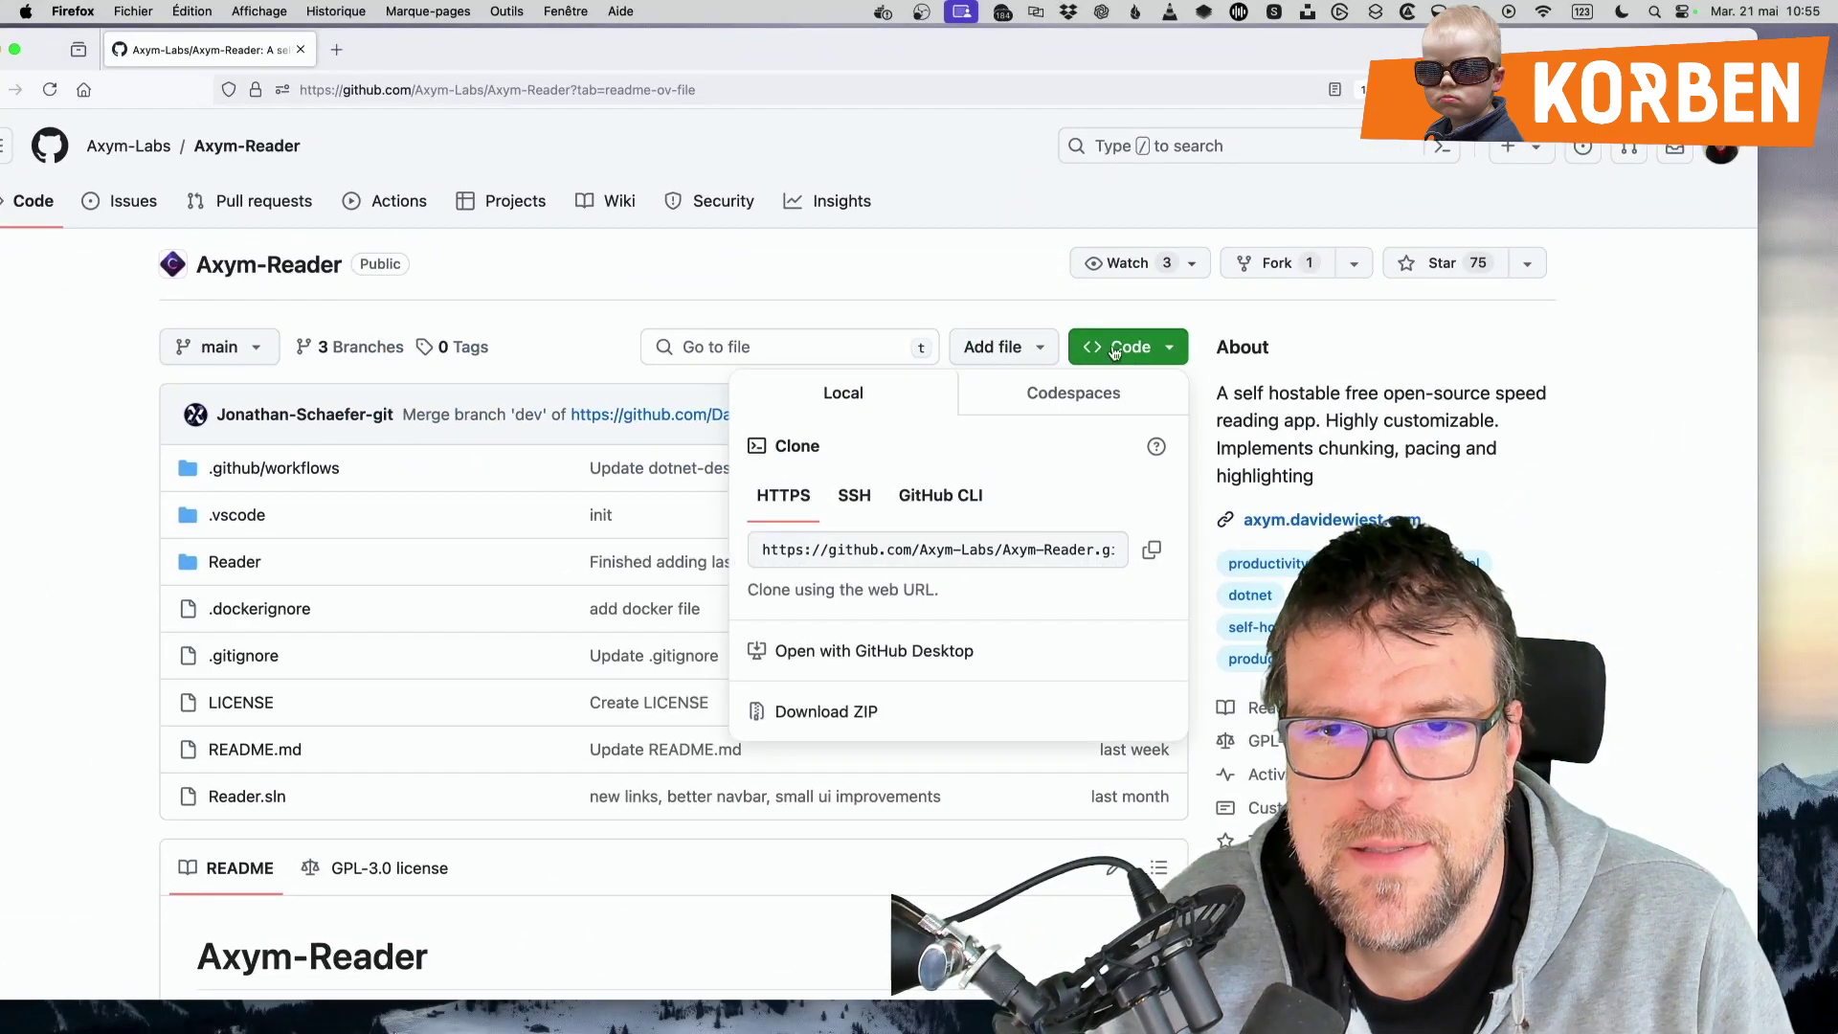
pyautogui.click(1153, 551)
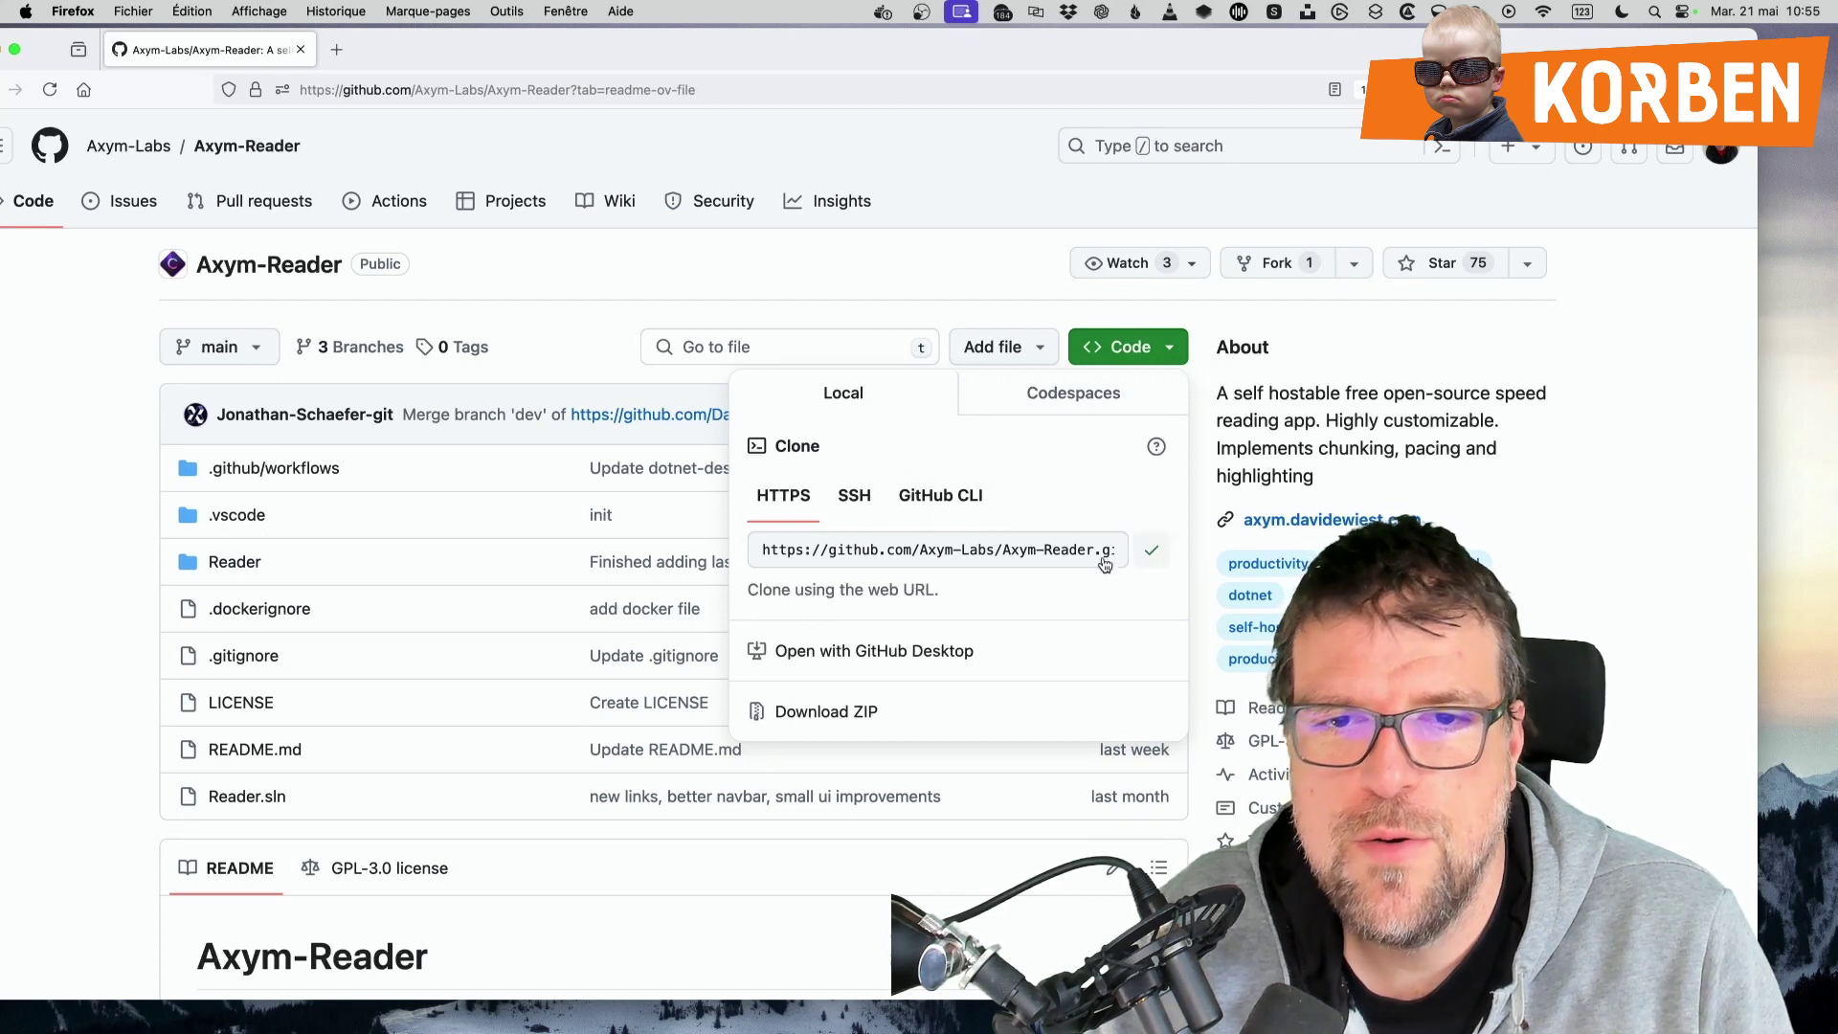
pyautogui.click(874, 548)
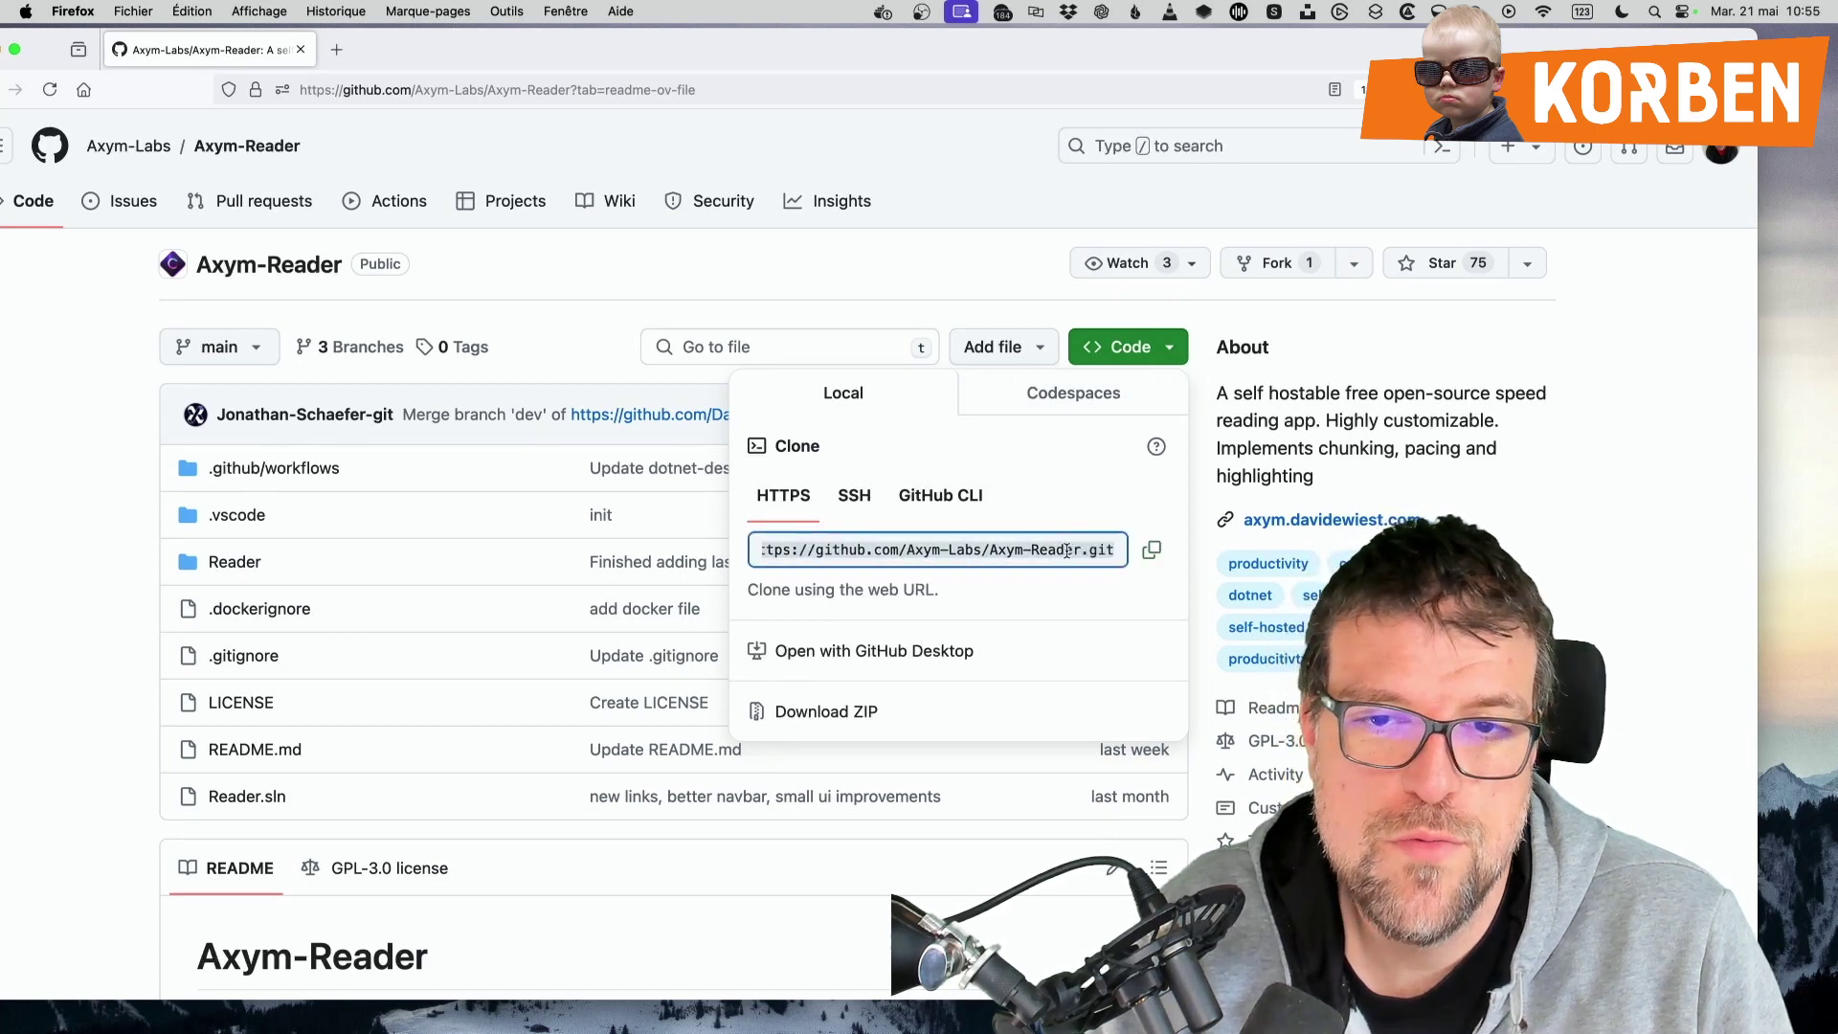
pyautogui.moveTo(460, 49); pyautogui.dragTo(1837, 52)
pyautogui.click(792, 562)
pyautogui.write('clear')
pyautogui.press('Return')
pyautogui.write('git clone')
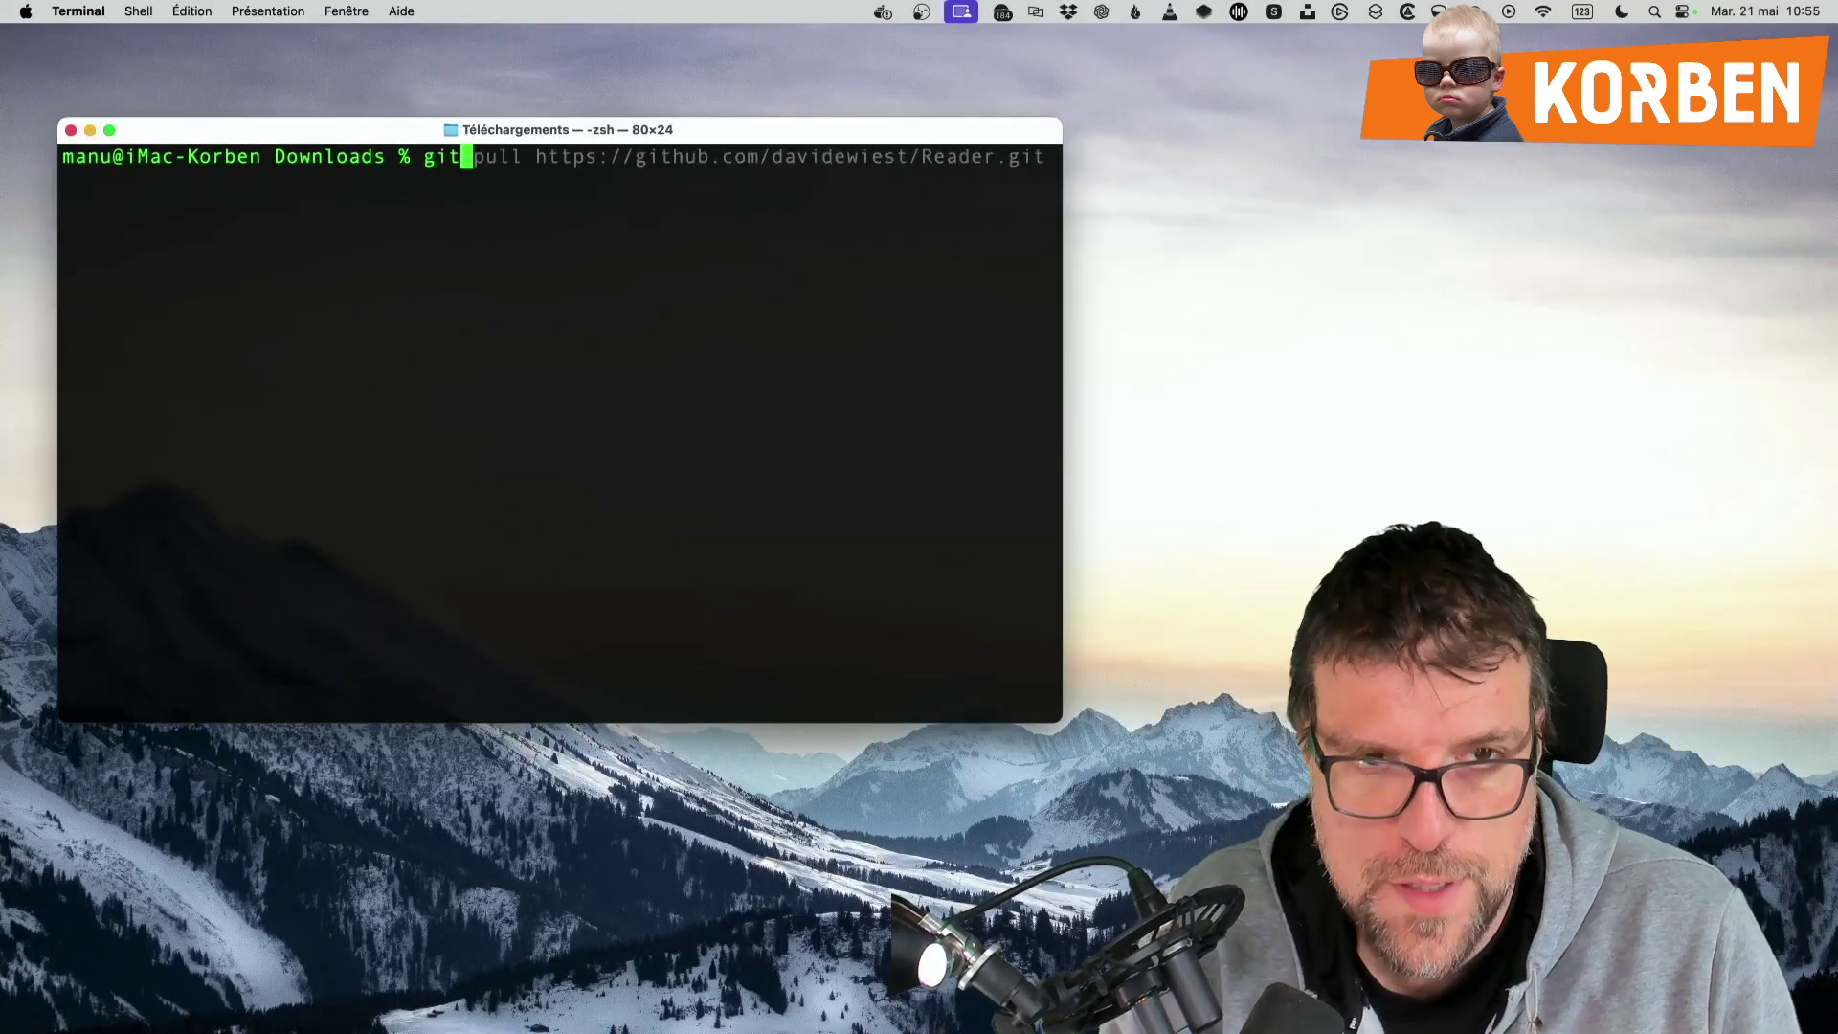
pyautogui.press('super+v')
pyautogui.press('Return')
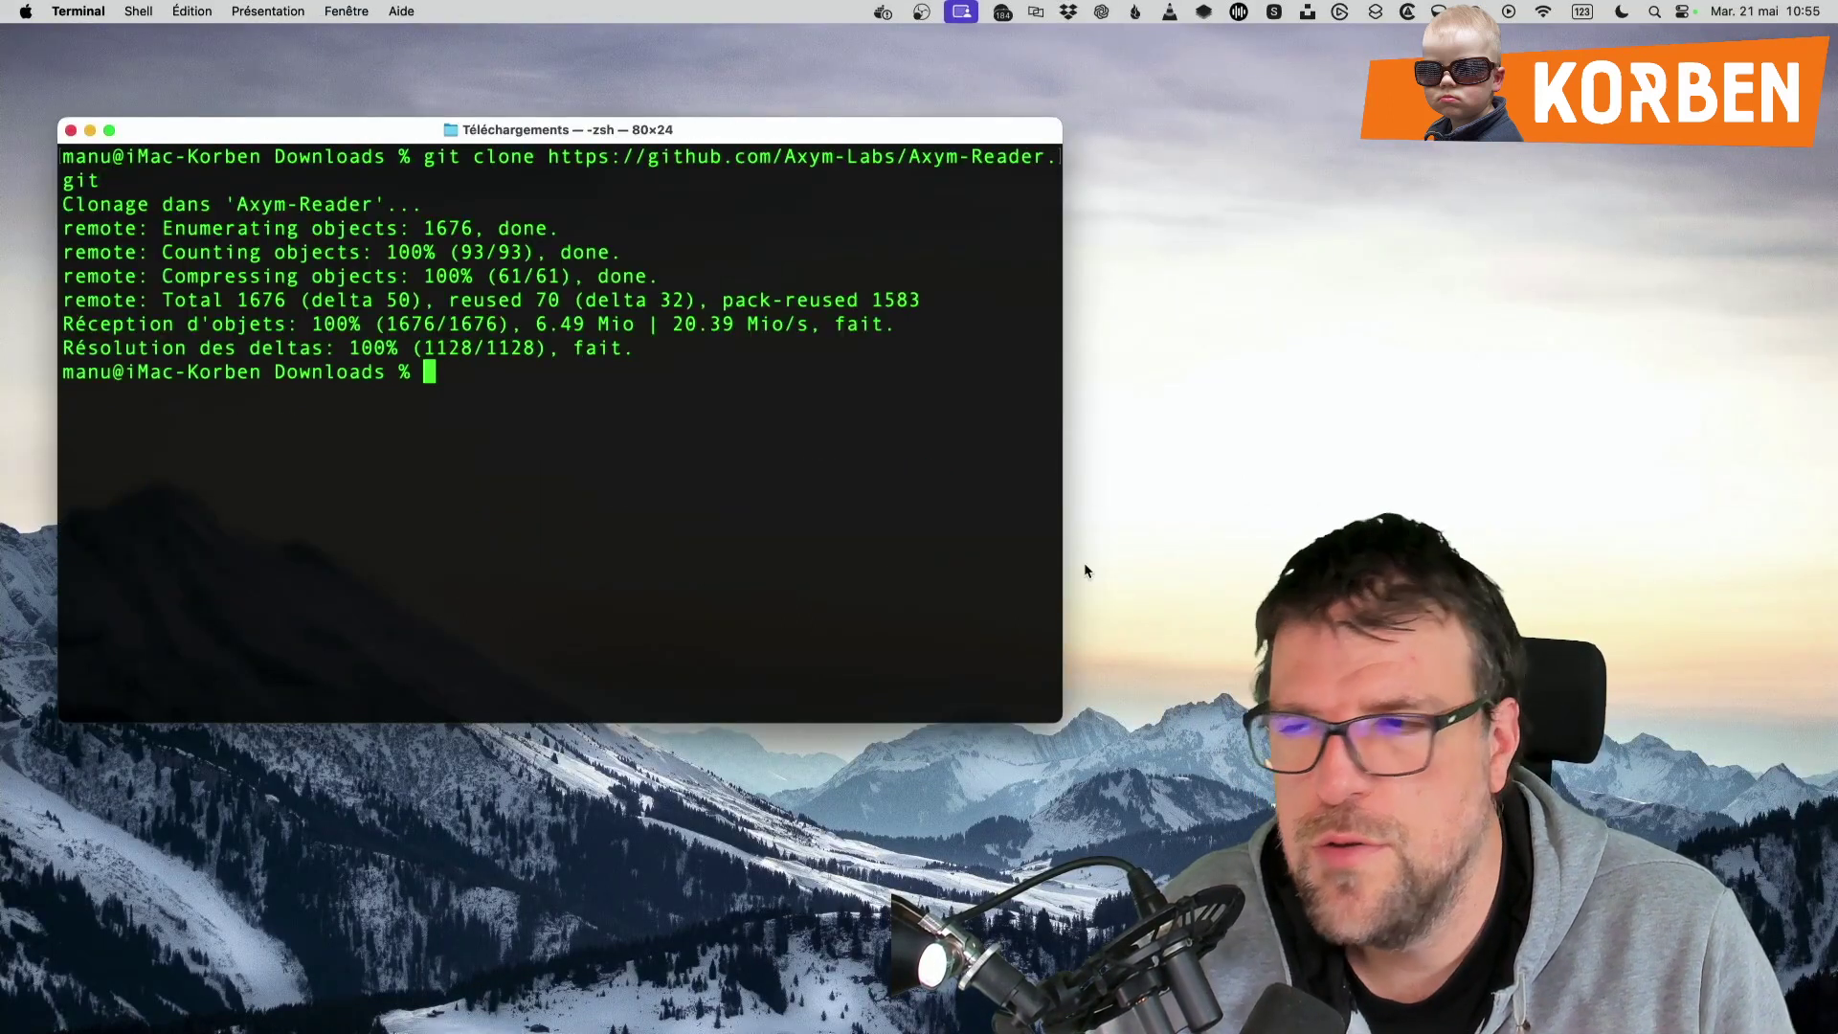
# Change into the cloned Axym-Reader folder and list its contents
pyautogui.press('super+Tab')
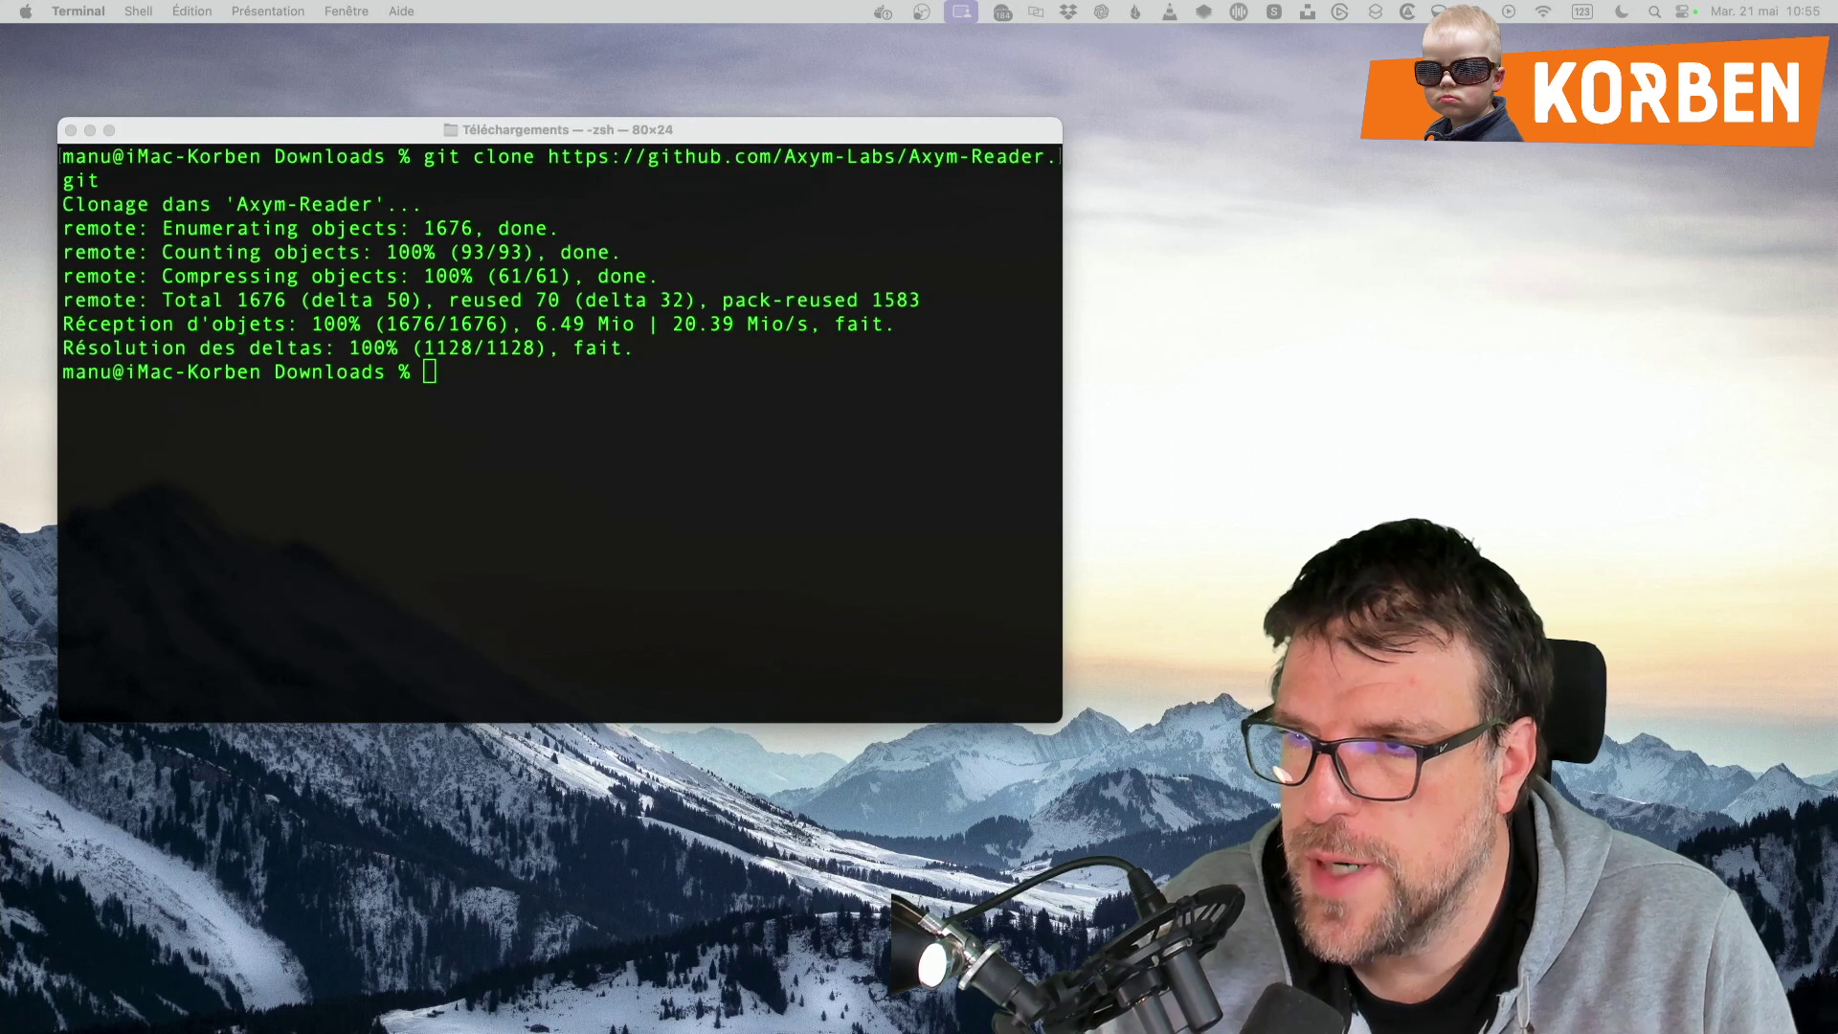
pyautogui.write('cd Axym-Reader')
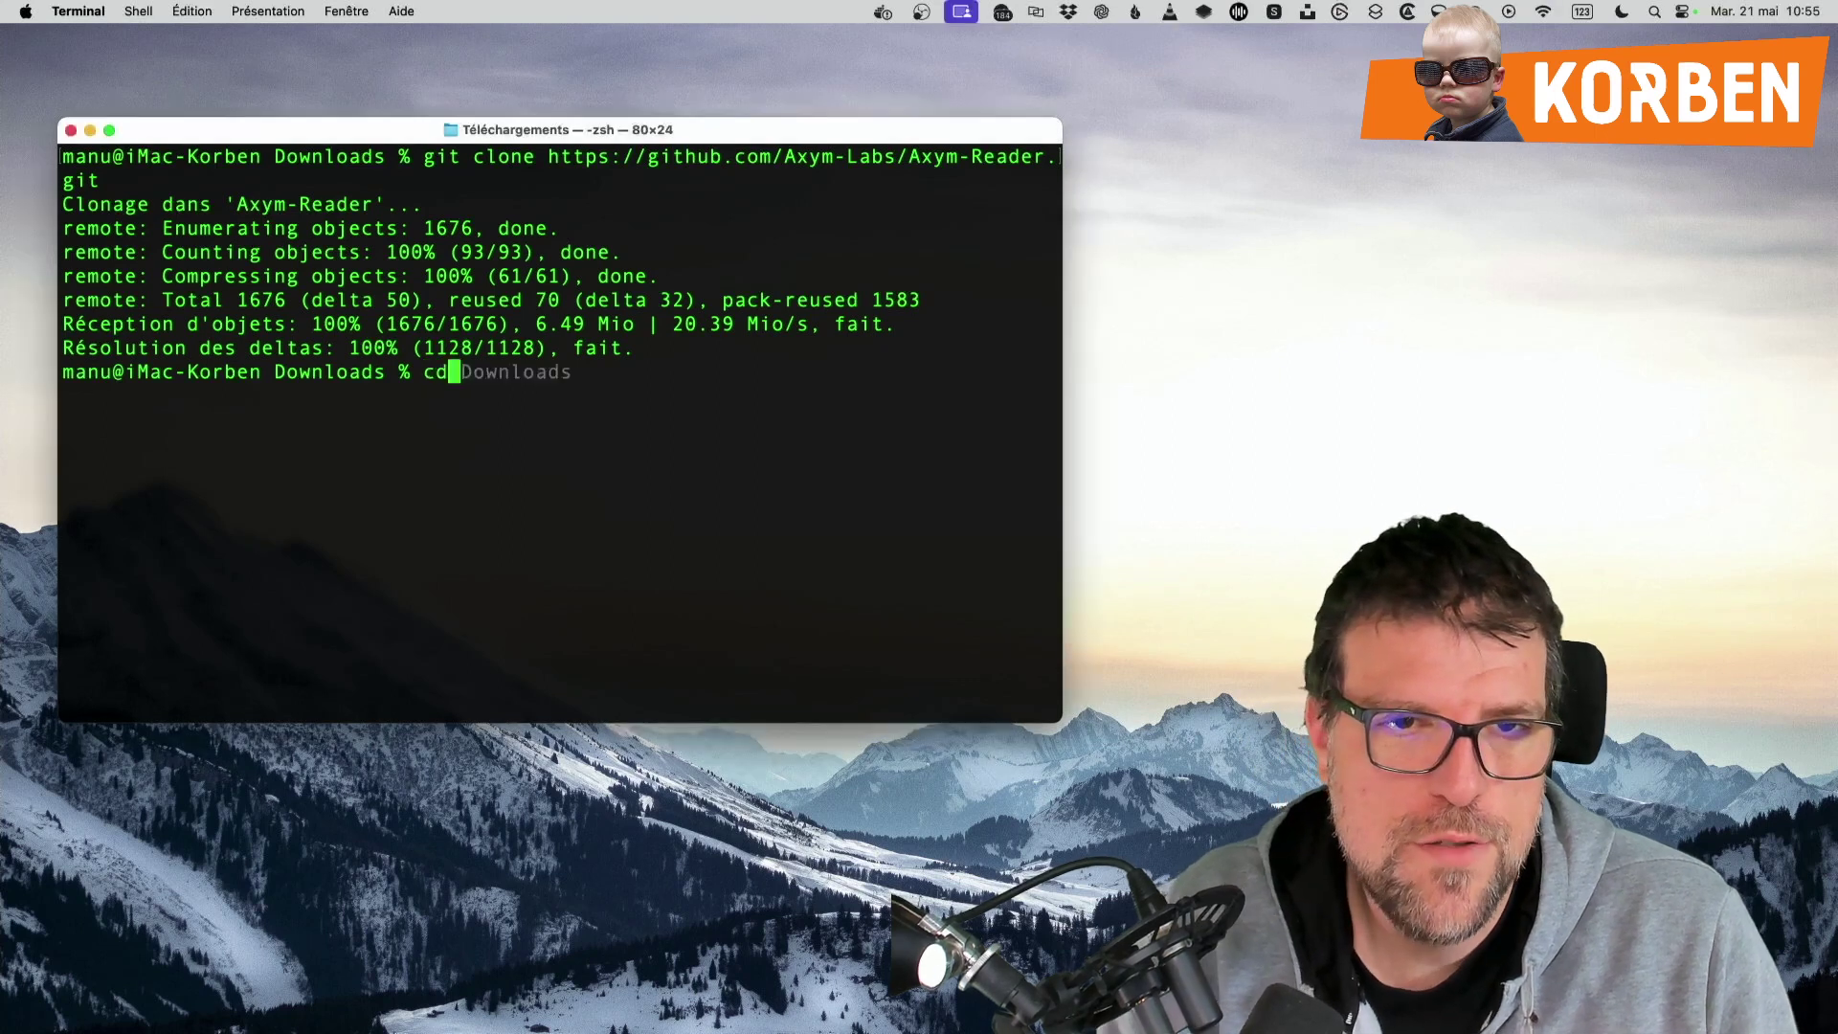
pyautogui.press('Return')
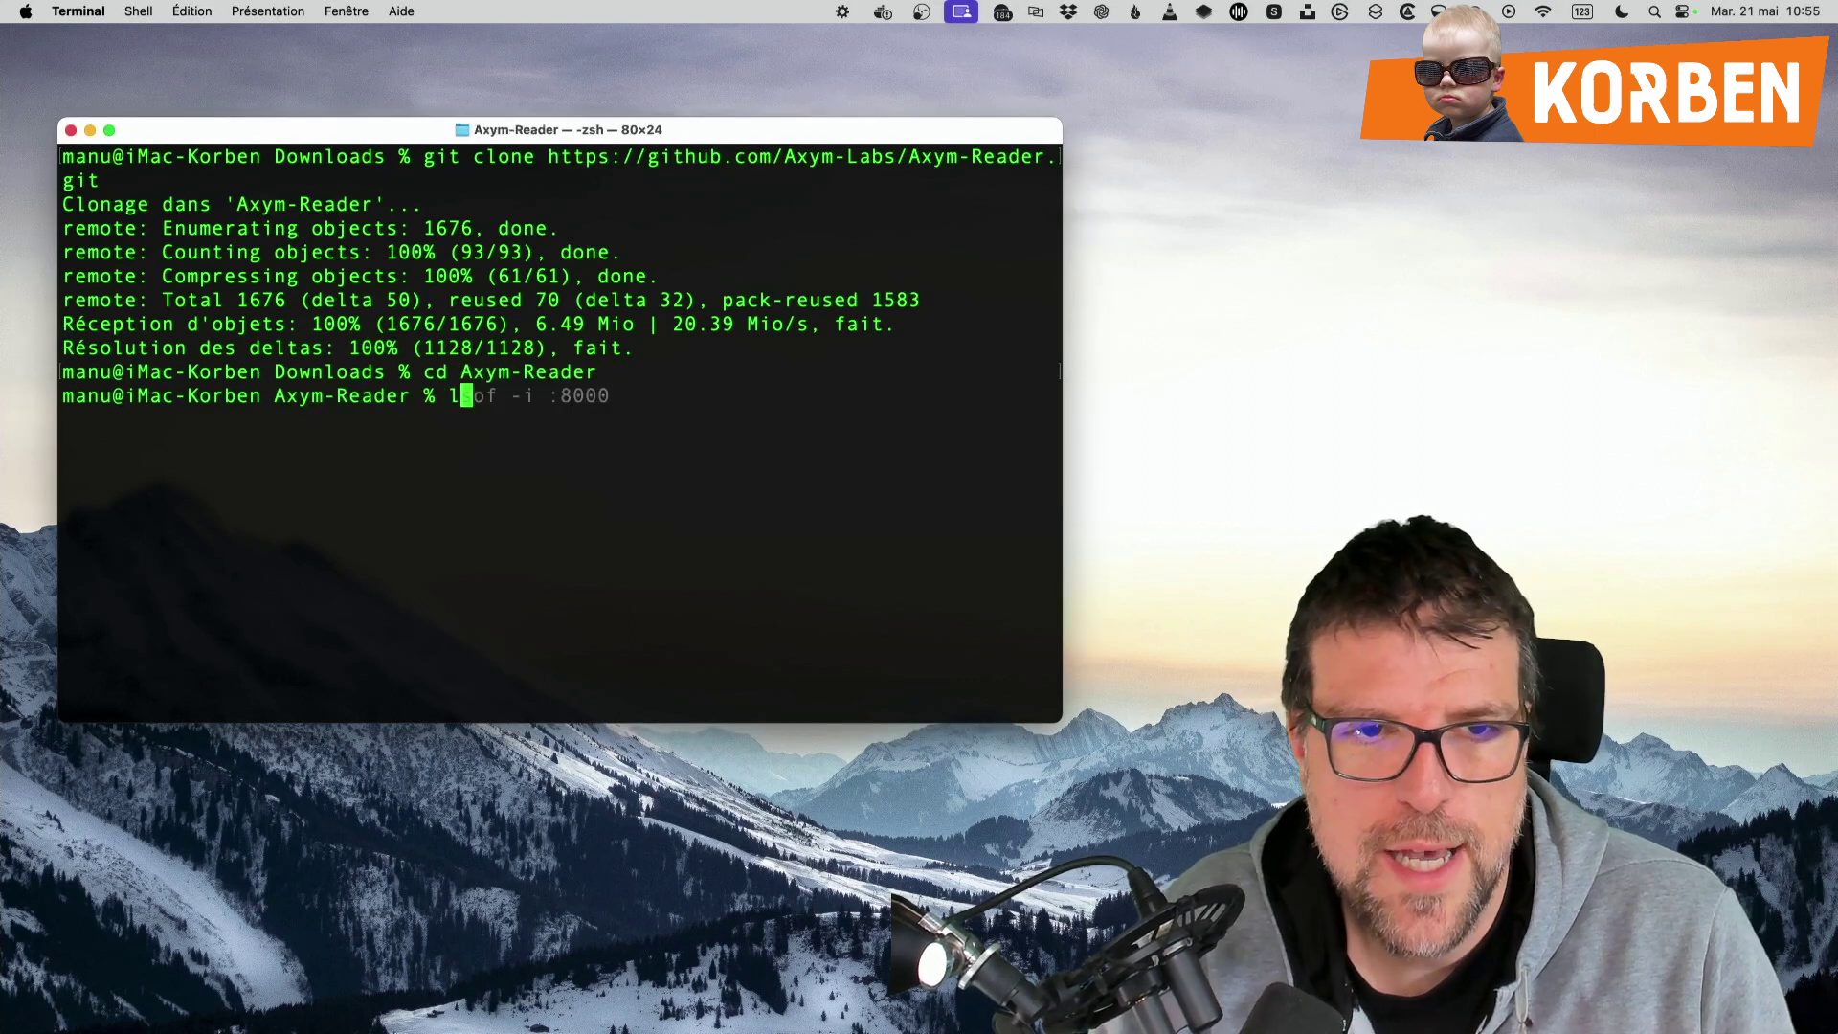
pyautogui.write('ls')
pyautogui.press('Return')
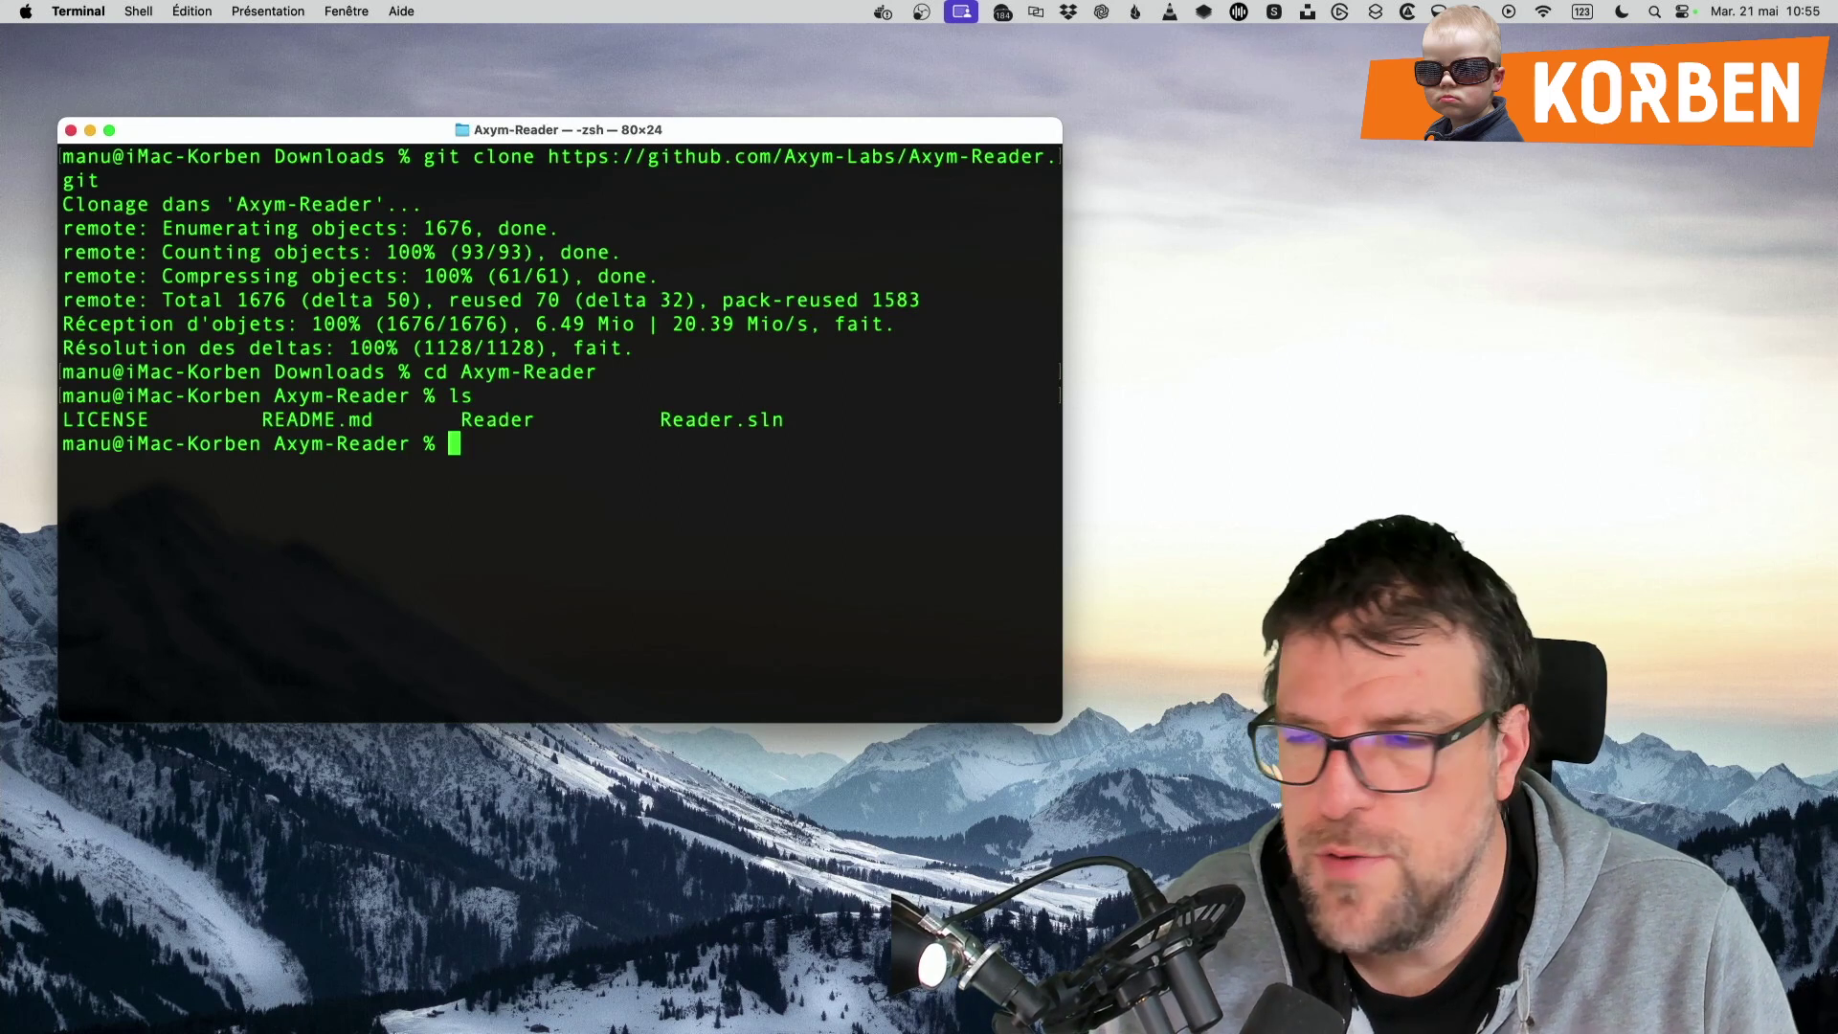
# Change into the Reader subfolder and list its project files
pyautogui.write('cd Reader')
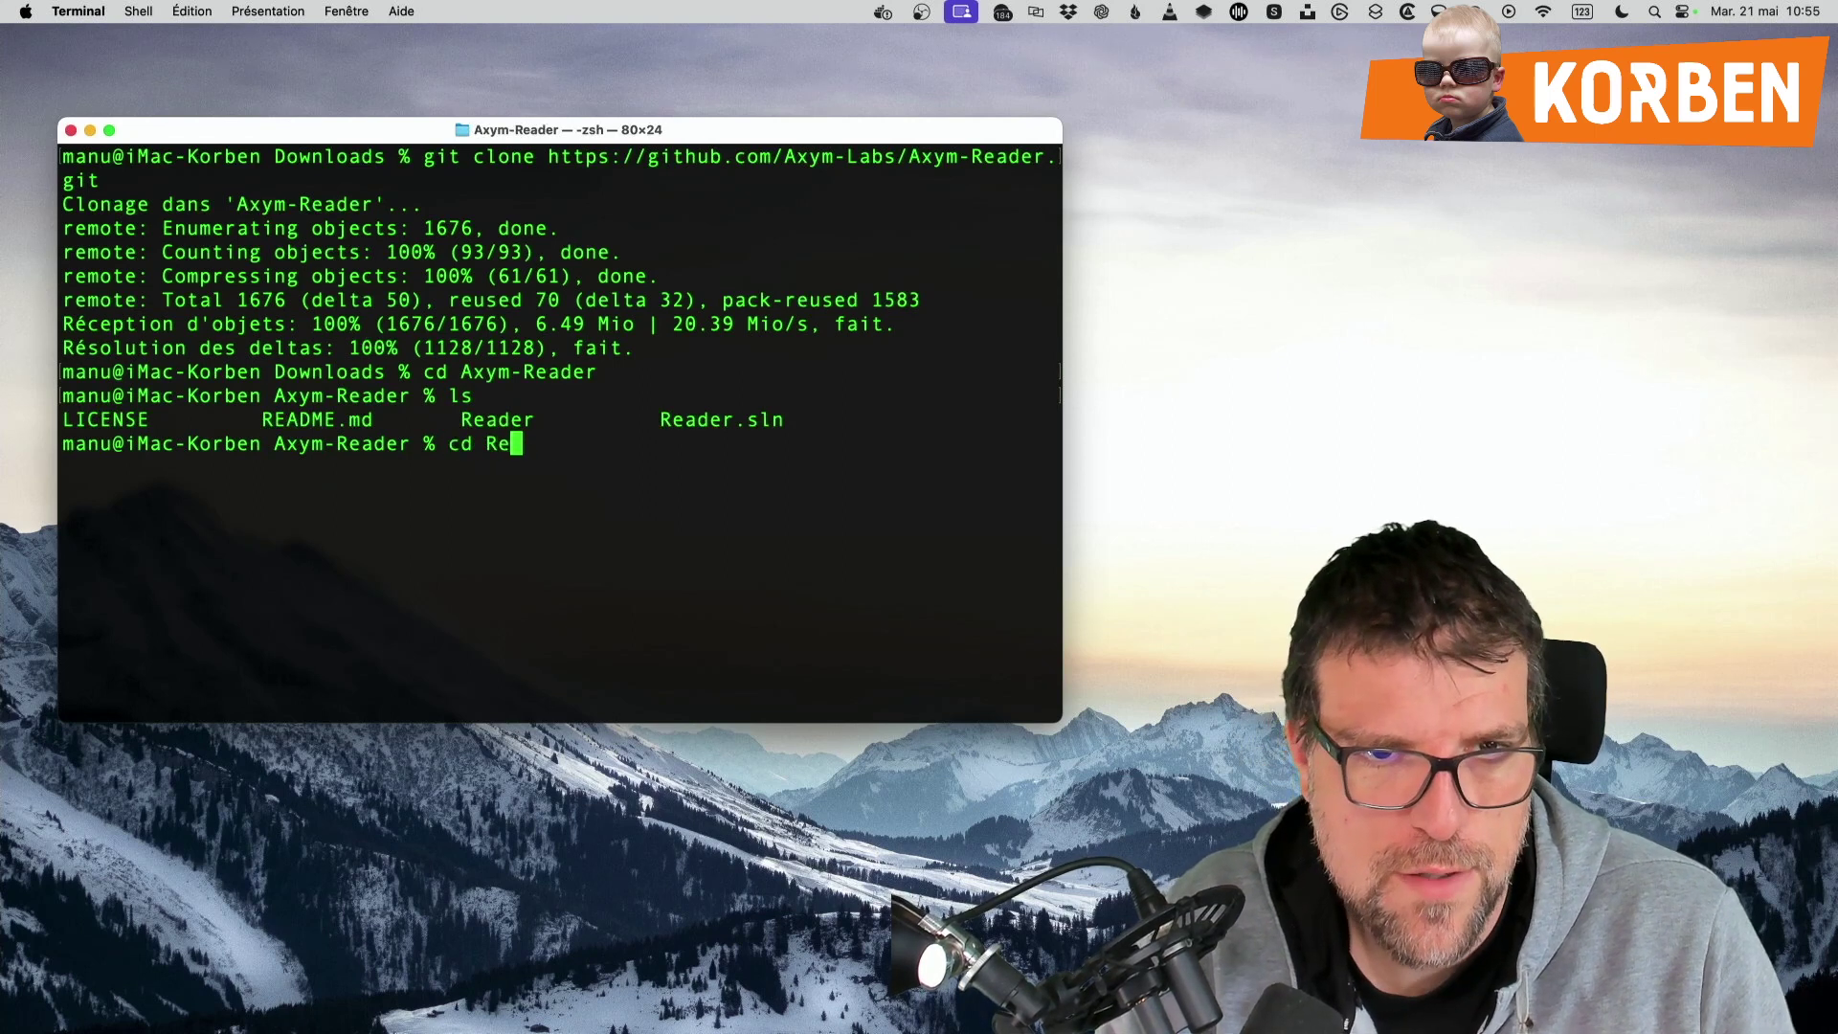
pyautogui.press('Return')
pyautogui.write('ls')
pyautogui.press('Return')
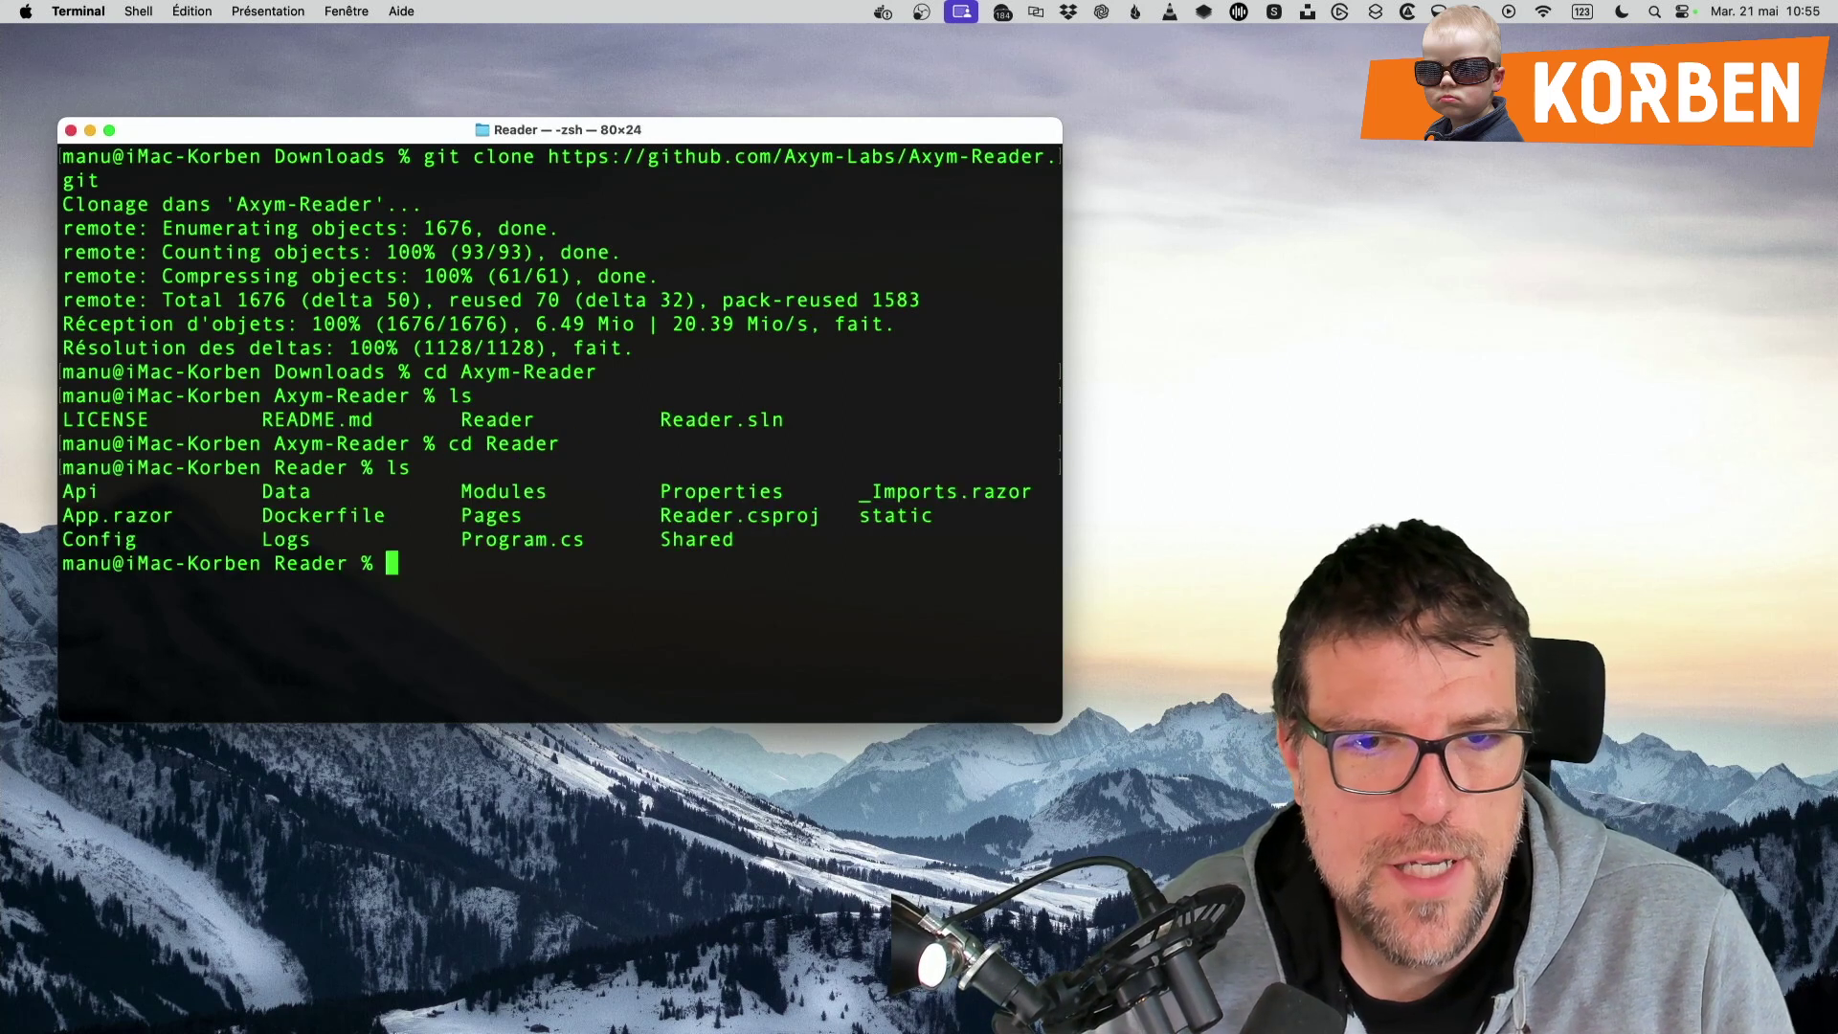
pyautogui.moveTo(463, 542); pyautogui.dragTo(752, 525)
pyautogui.click(757, 526)
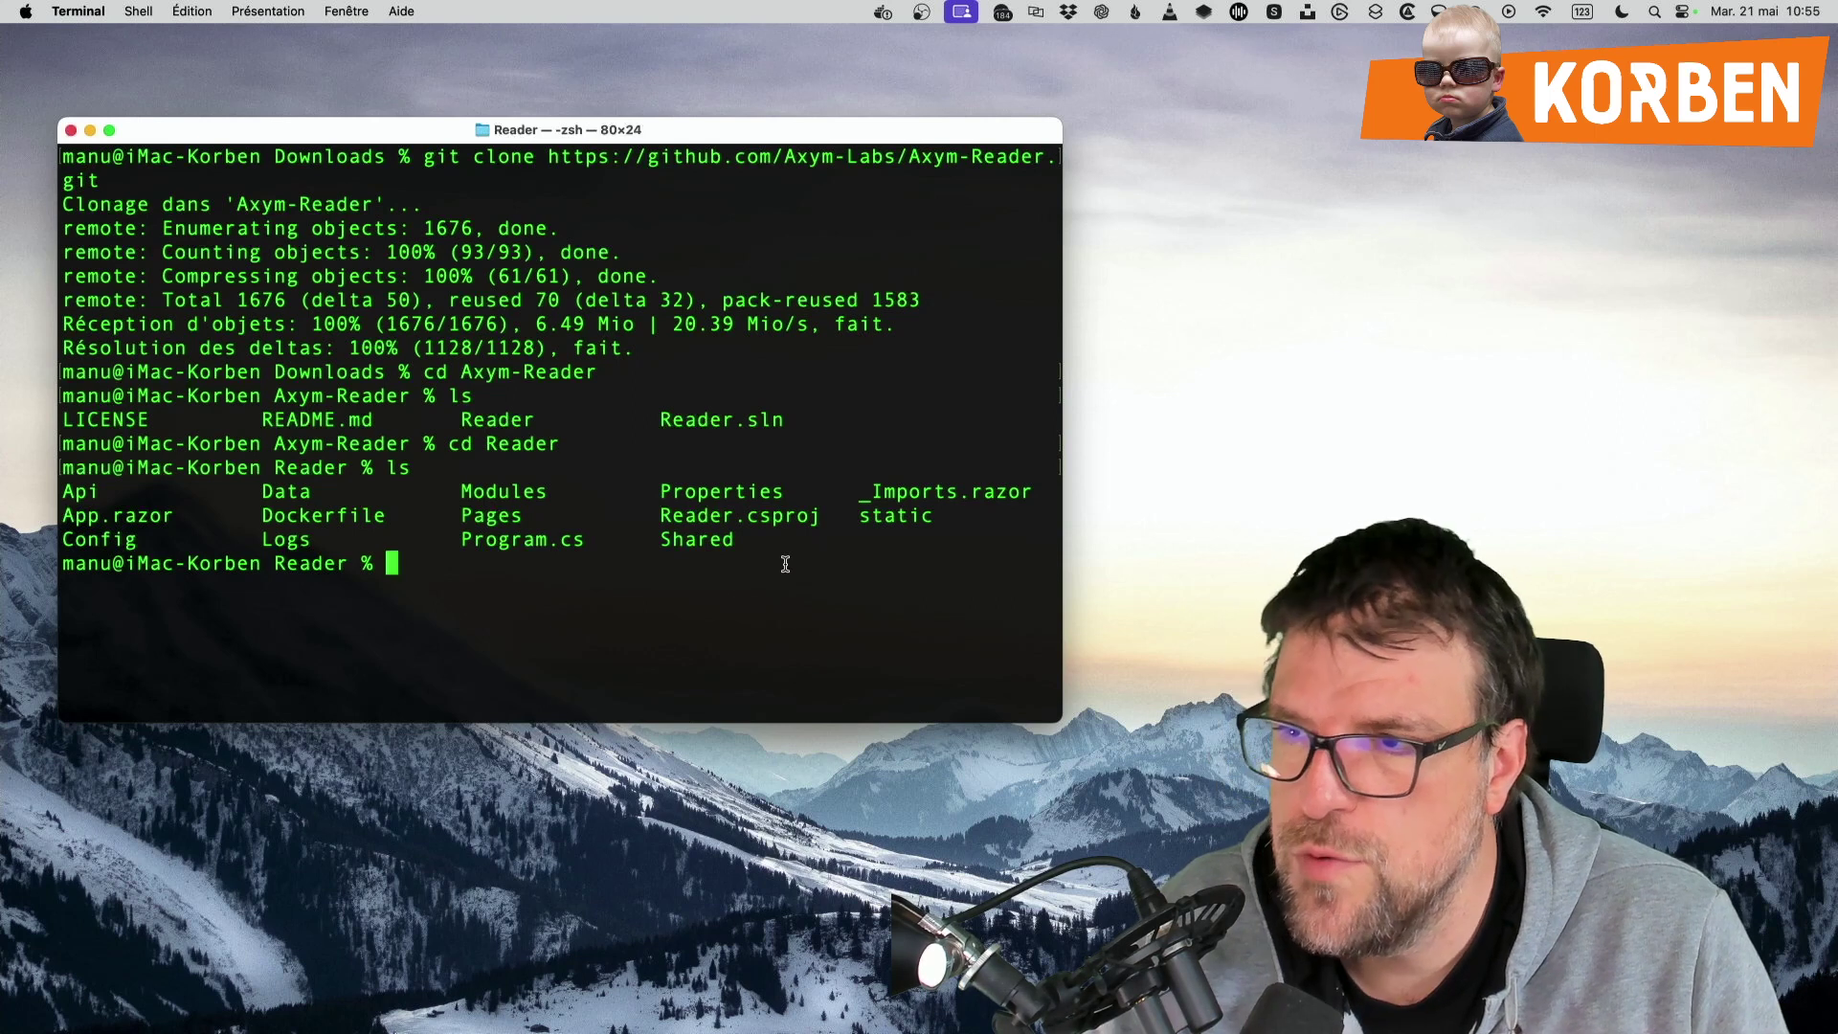
pyautogui.write('dotnet run --environnement')
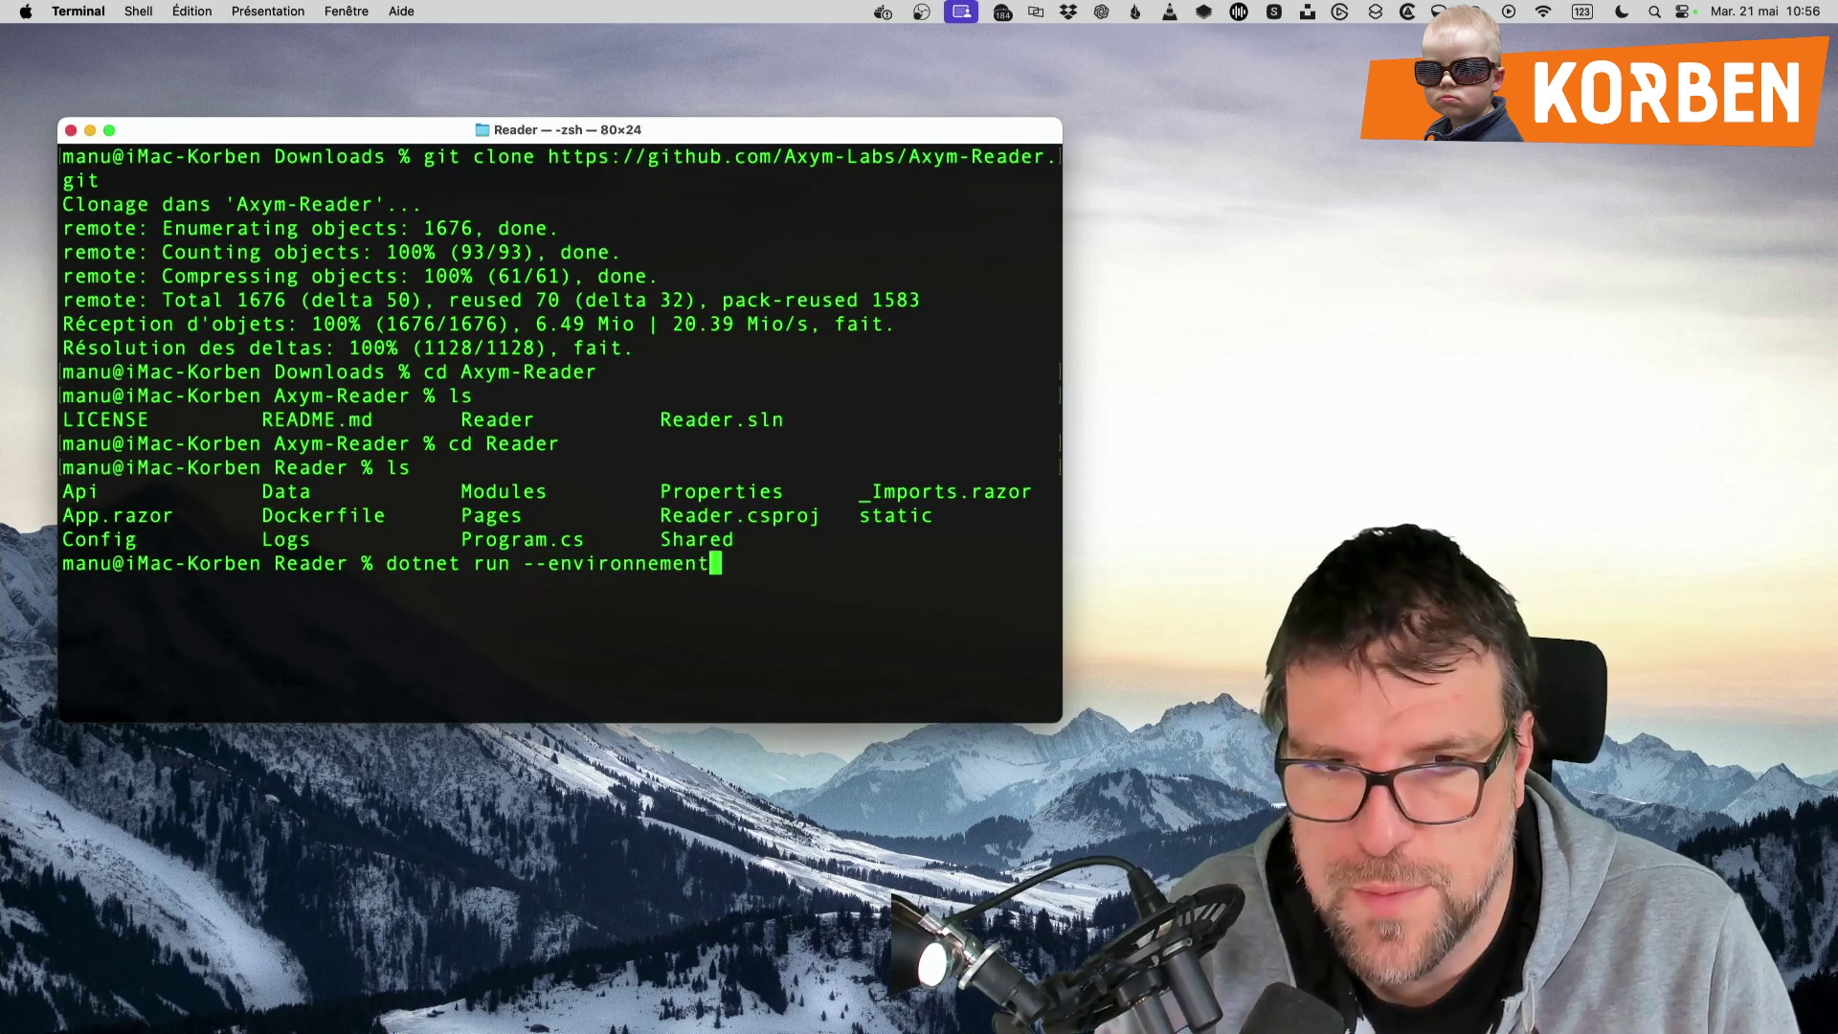
pyautogui.press('BackSpace')
pyautogui.press('BackSpace')
pyautogui.press('BackSpace')
pyautogui.press('BackSpace')
pyautogui.press('BackSpace')
pyautogui.press('BackSpace')
pyautogui.write('ment')
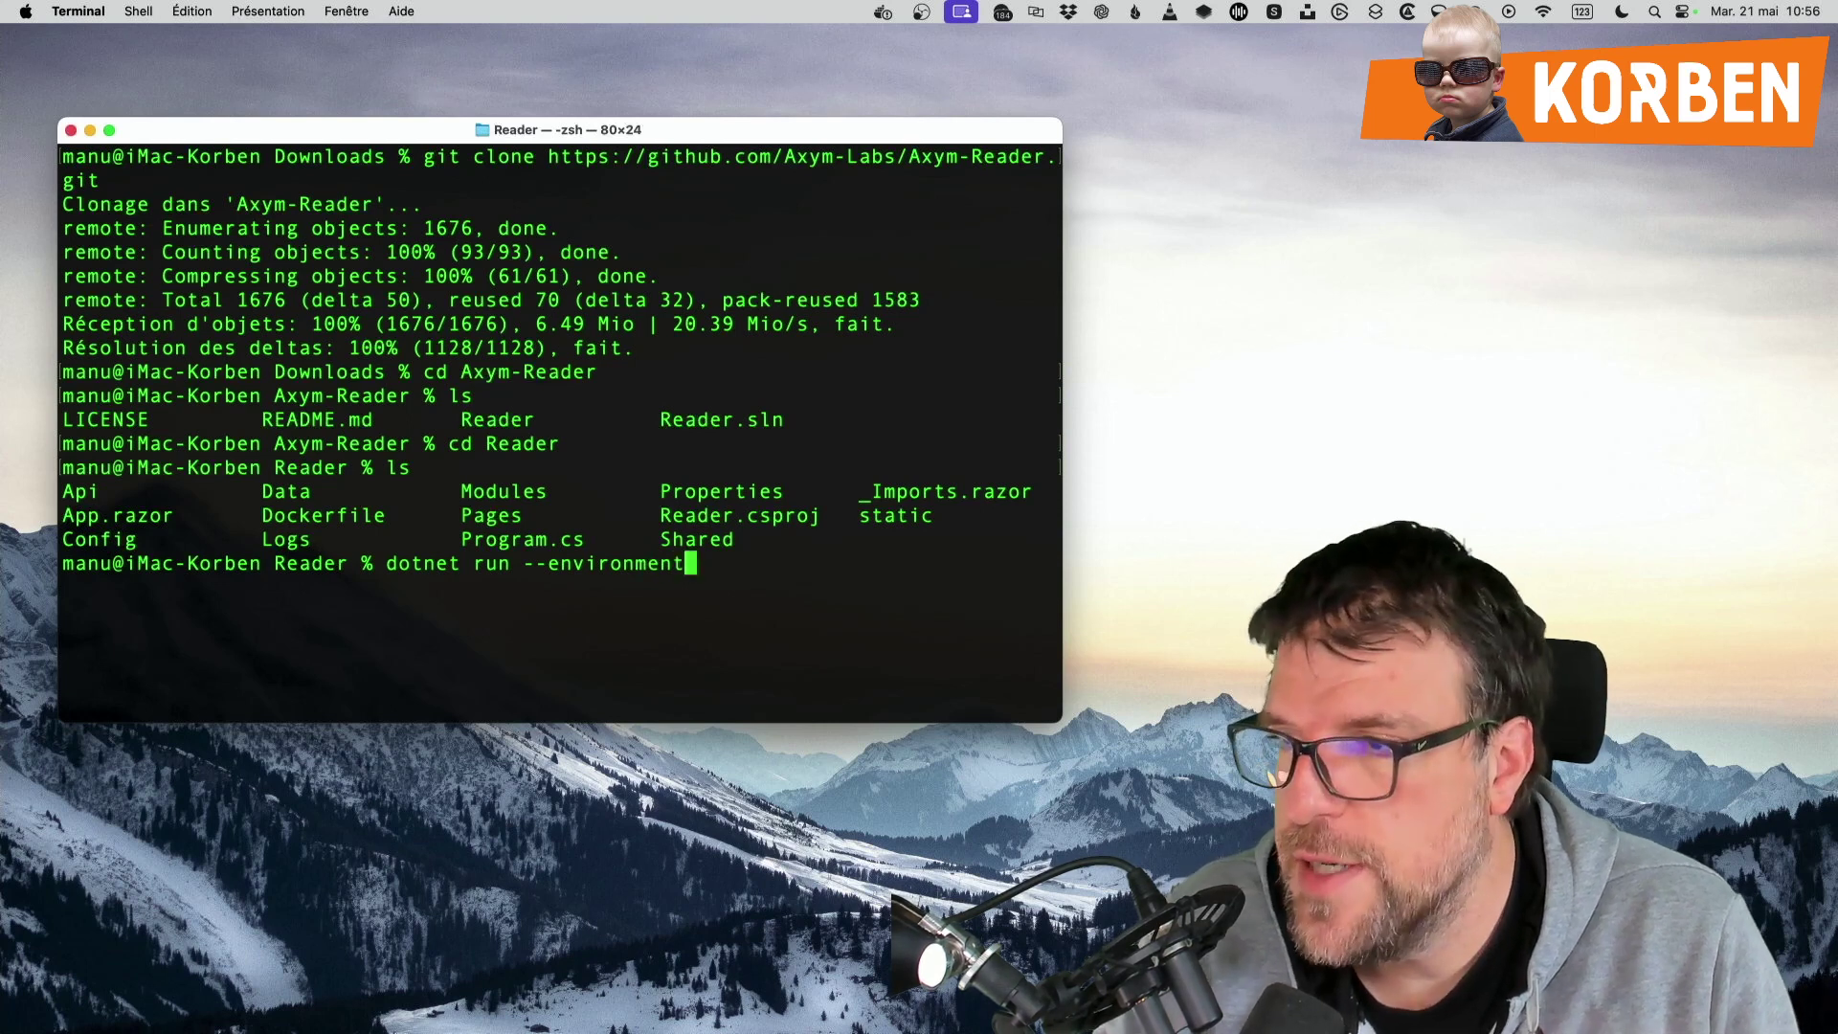
pyautogui.write(' Production --')
pyautogui.write('url')
pyautogui.write('s=')
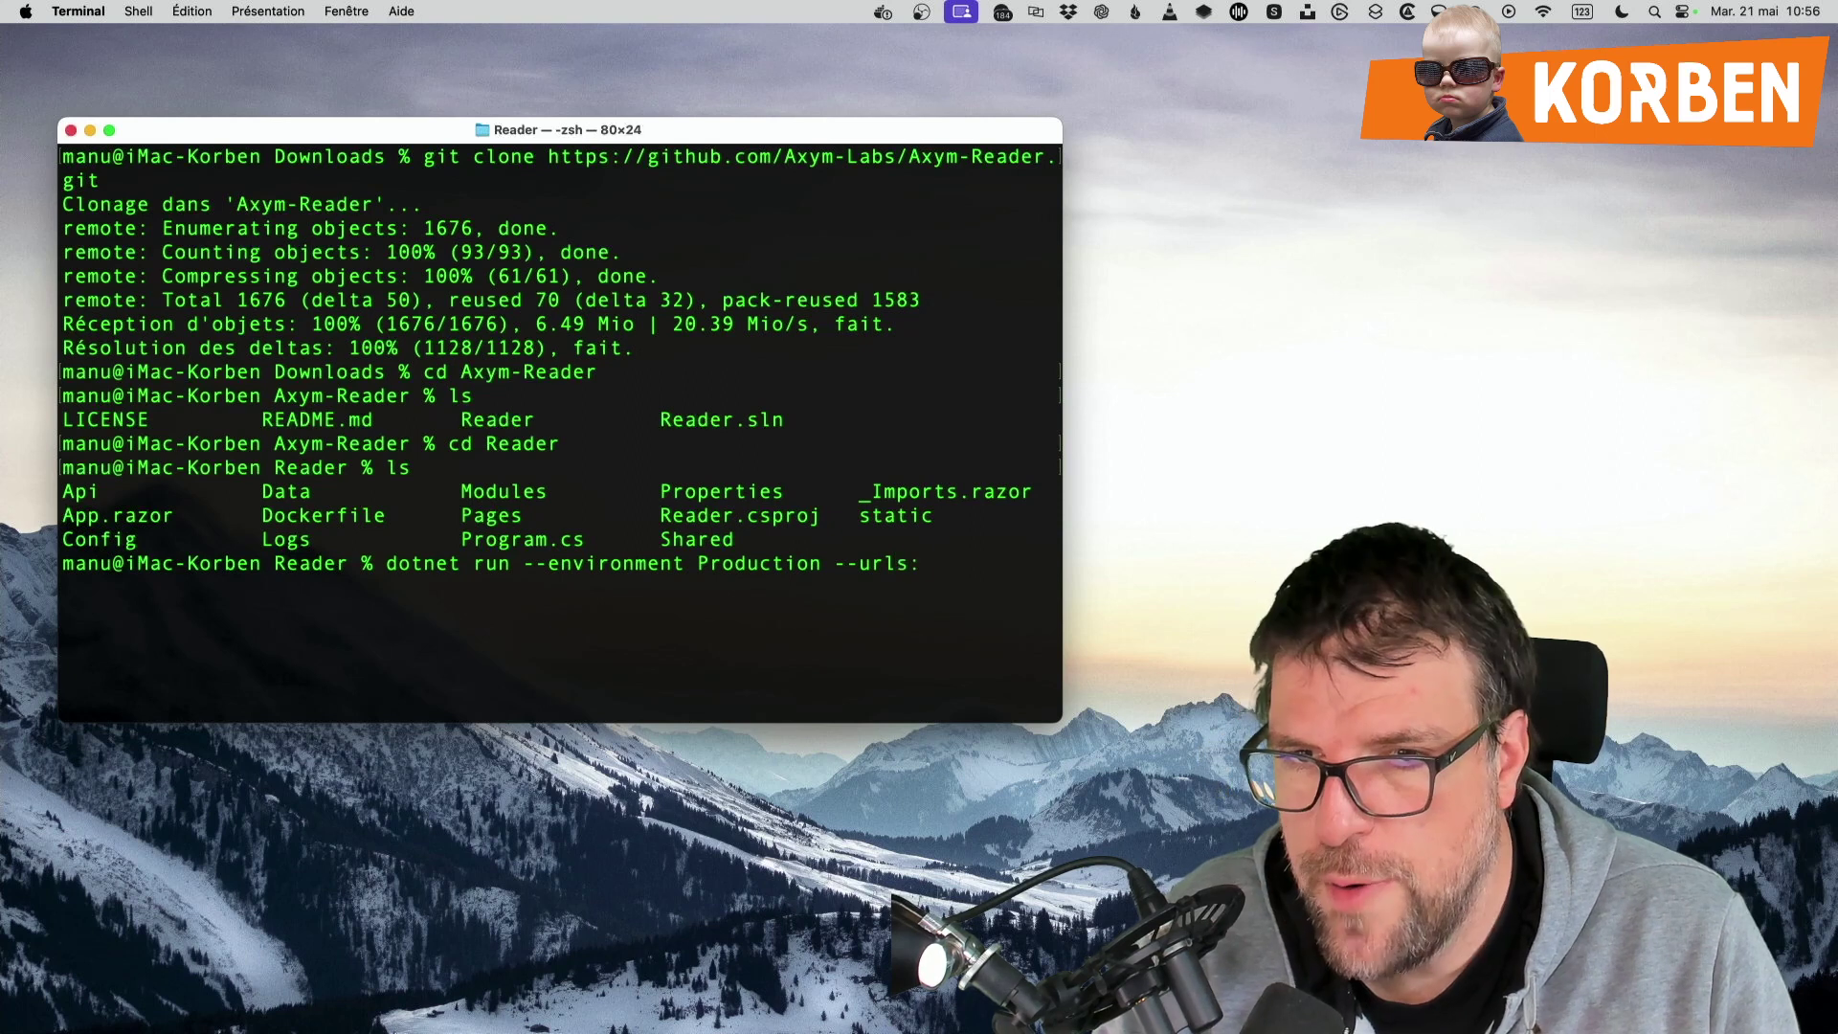
pyautogui.write('http://')
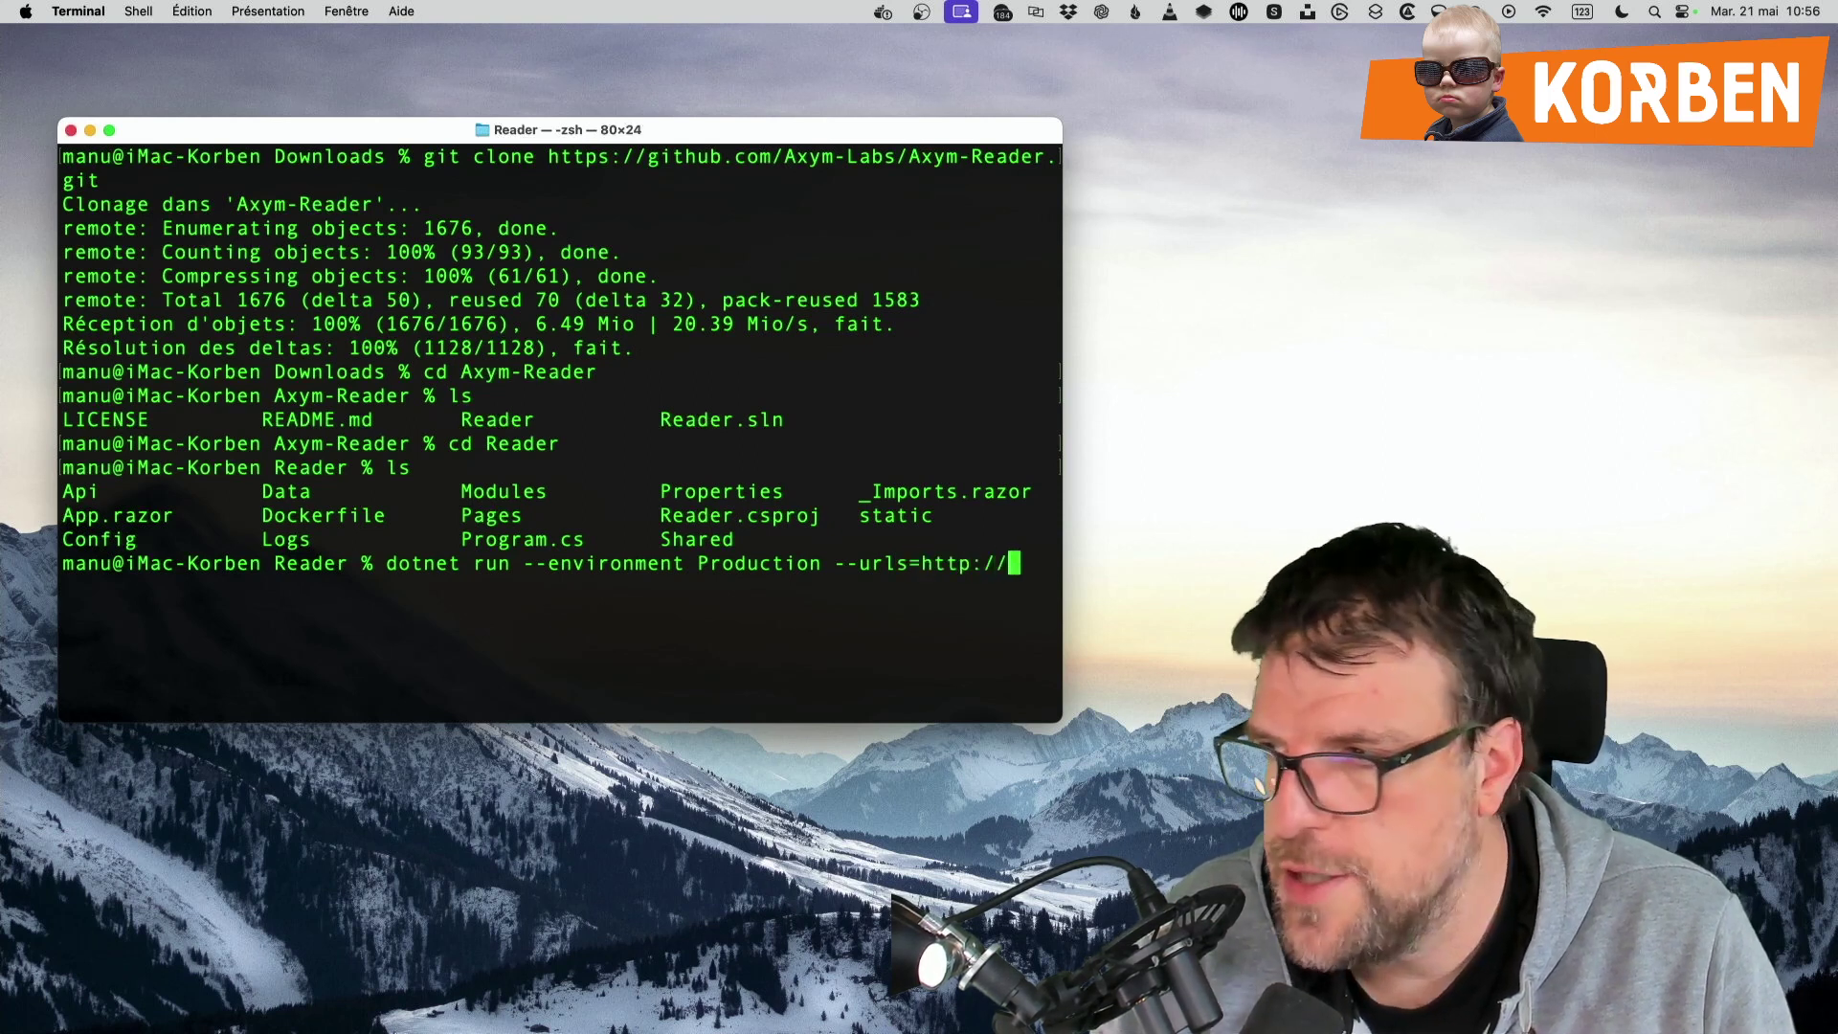
pyautogui.write('localhost:')
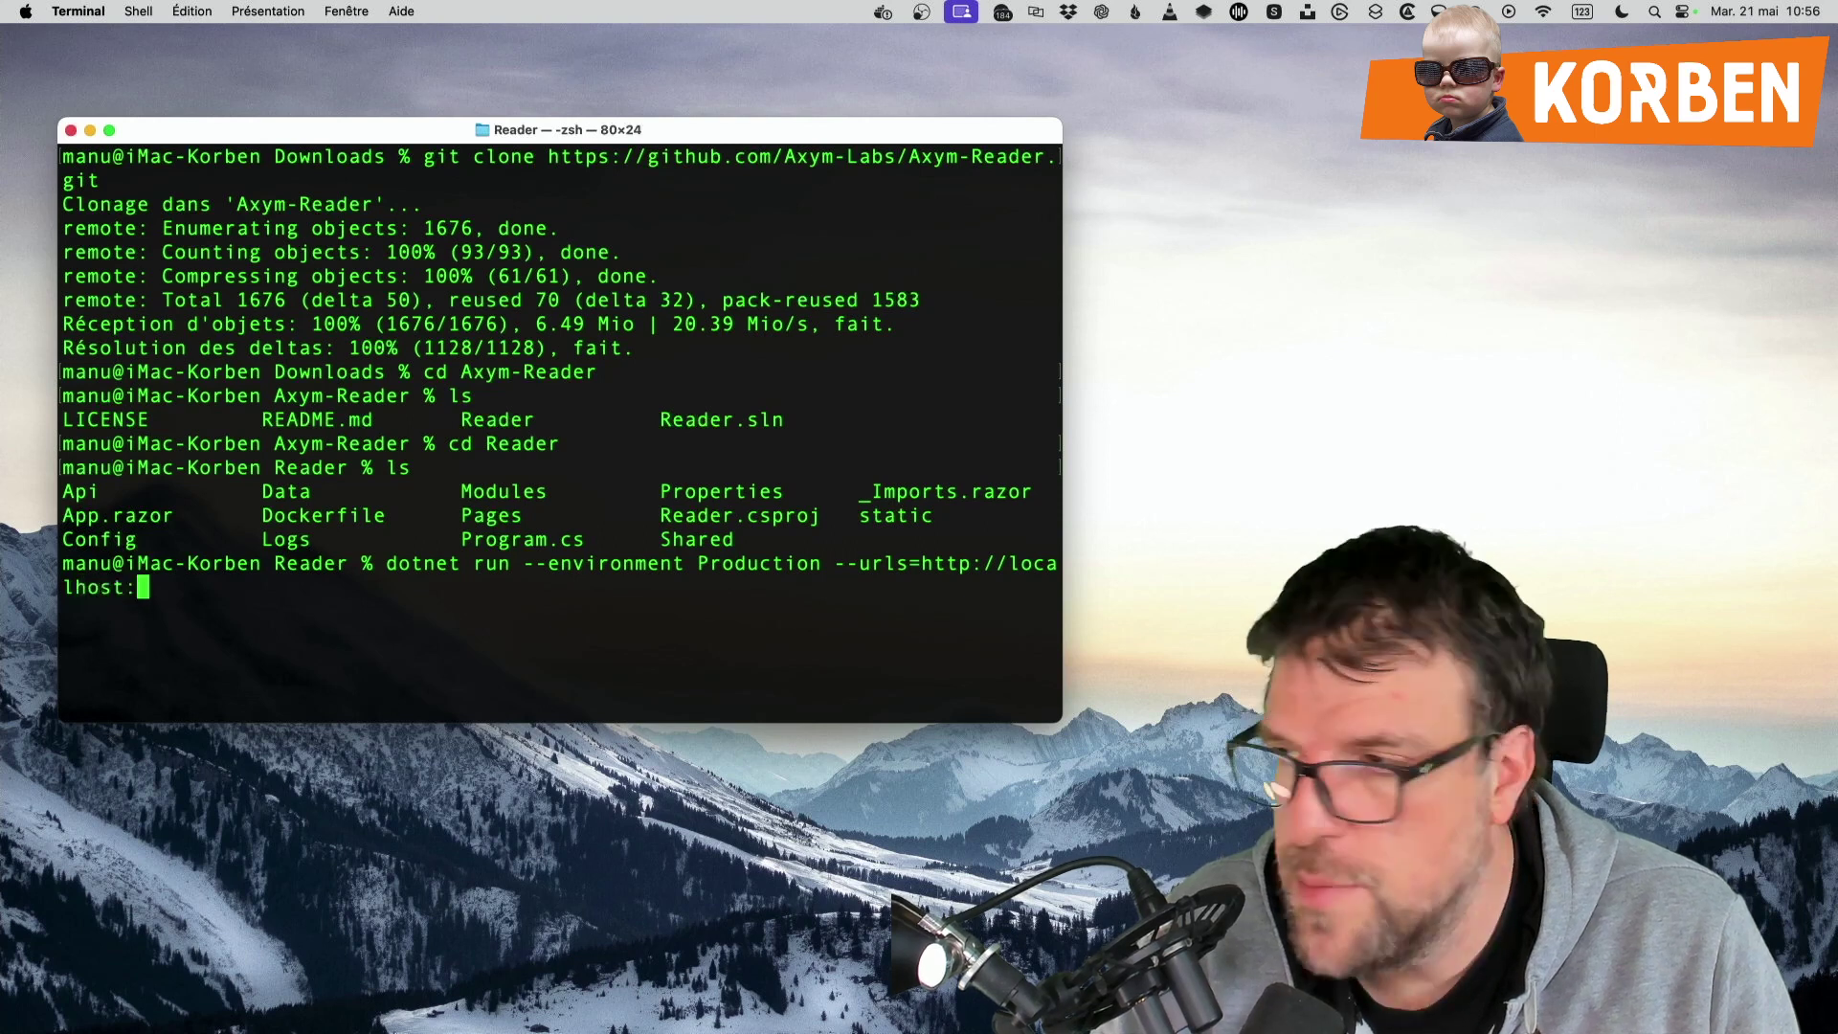
pyautogui.write('5001')
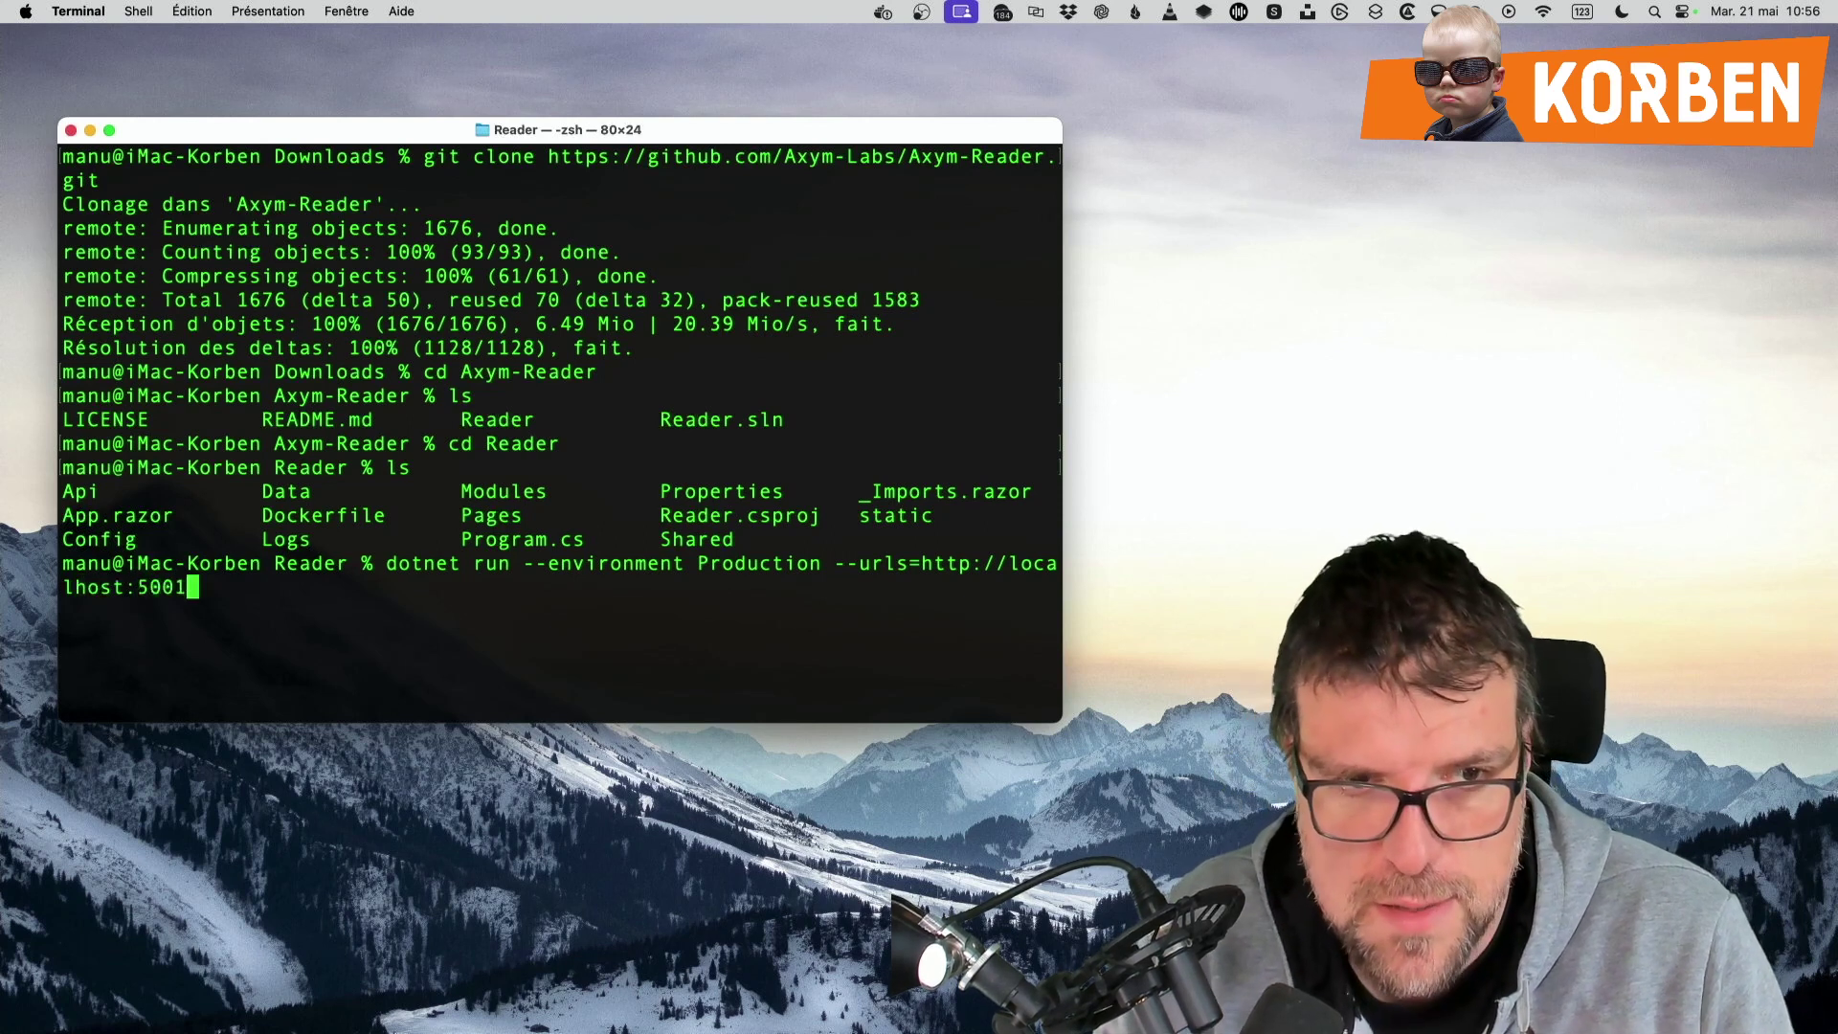
pyautogui.write('/')
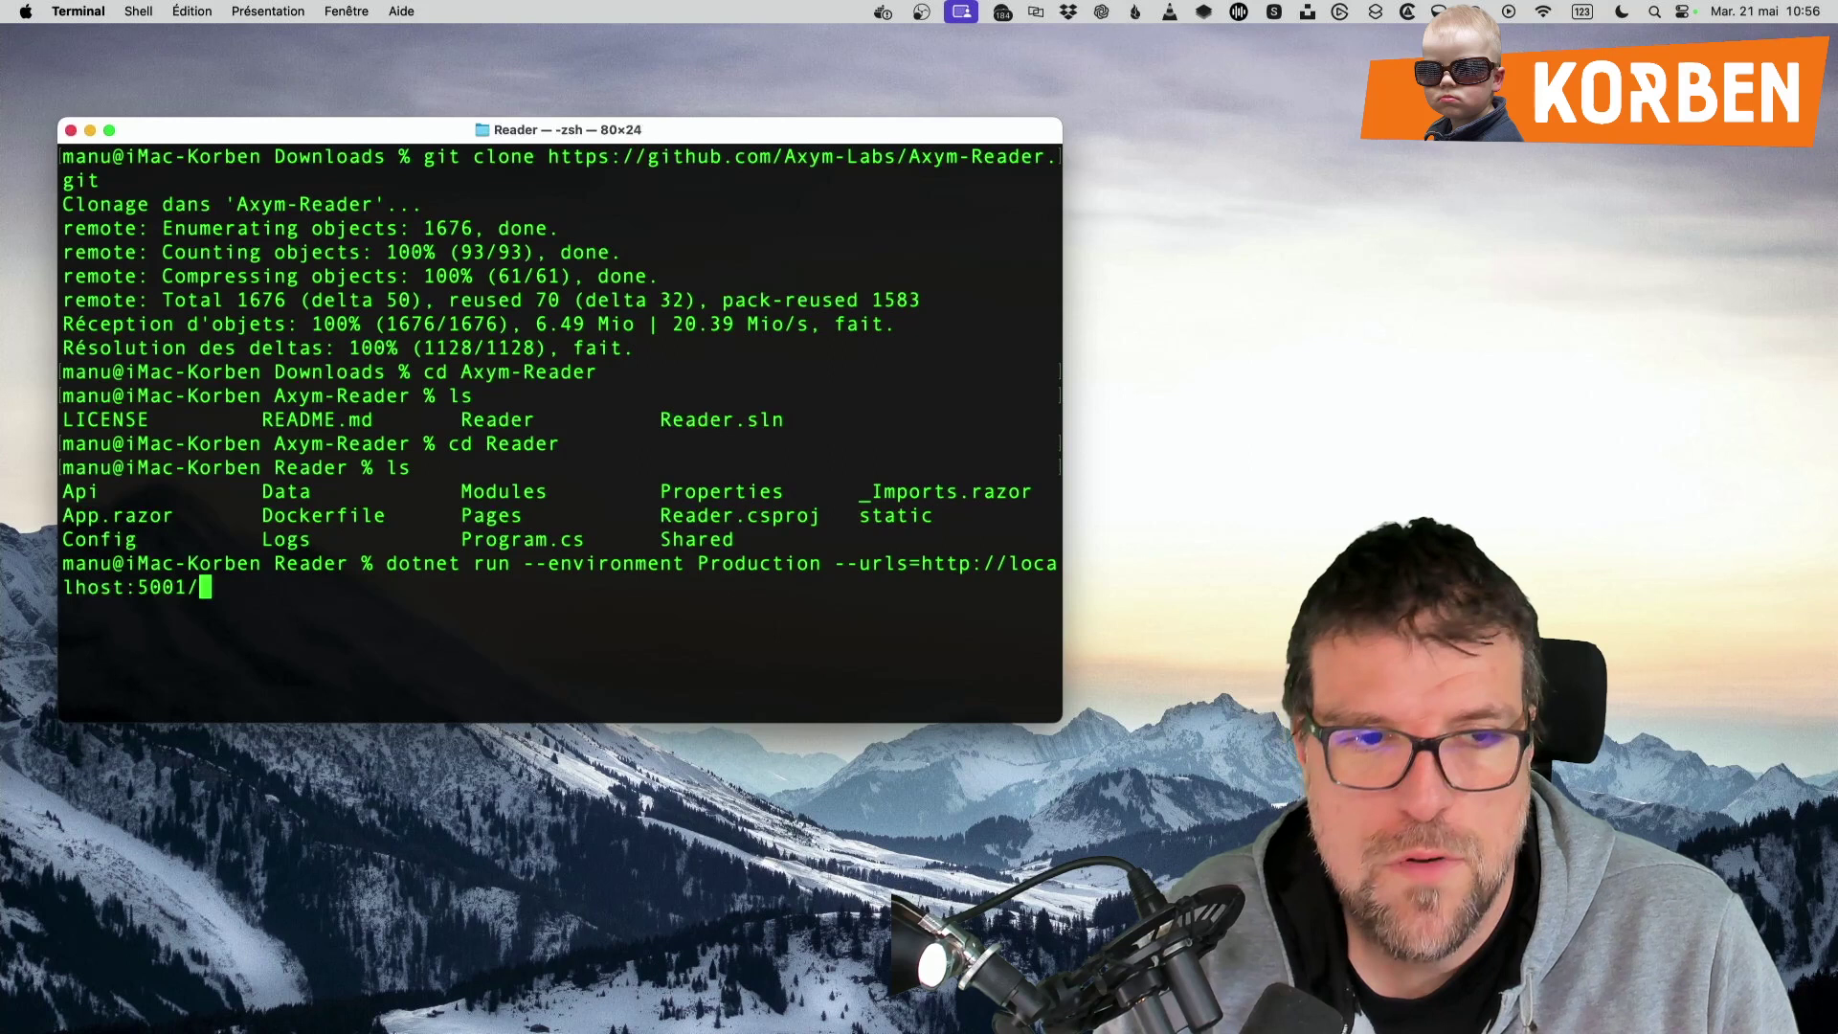
pyautogui.press('Return')
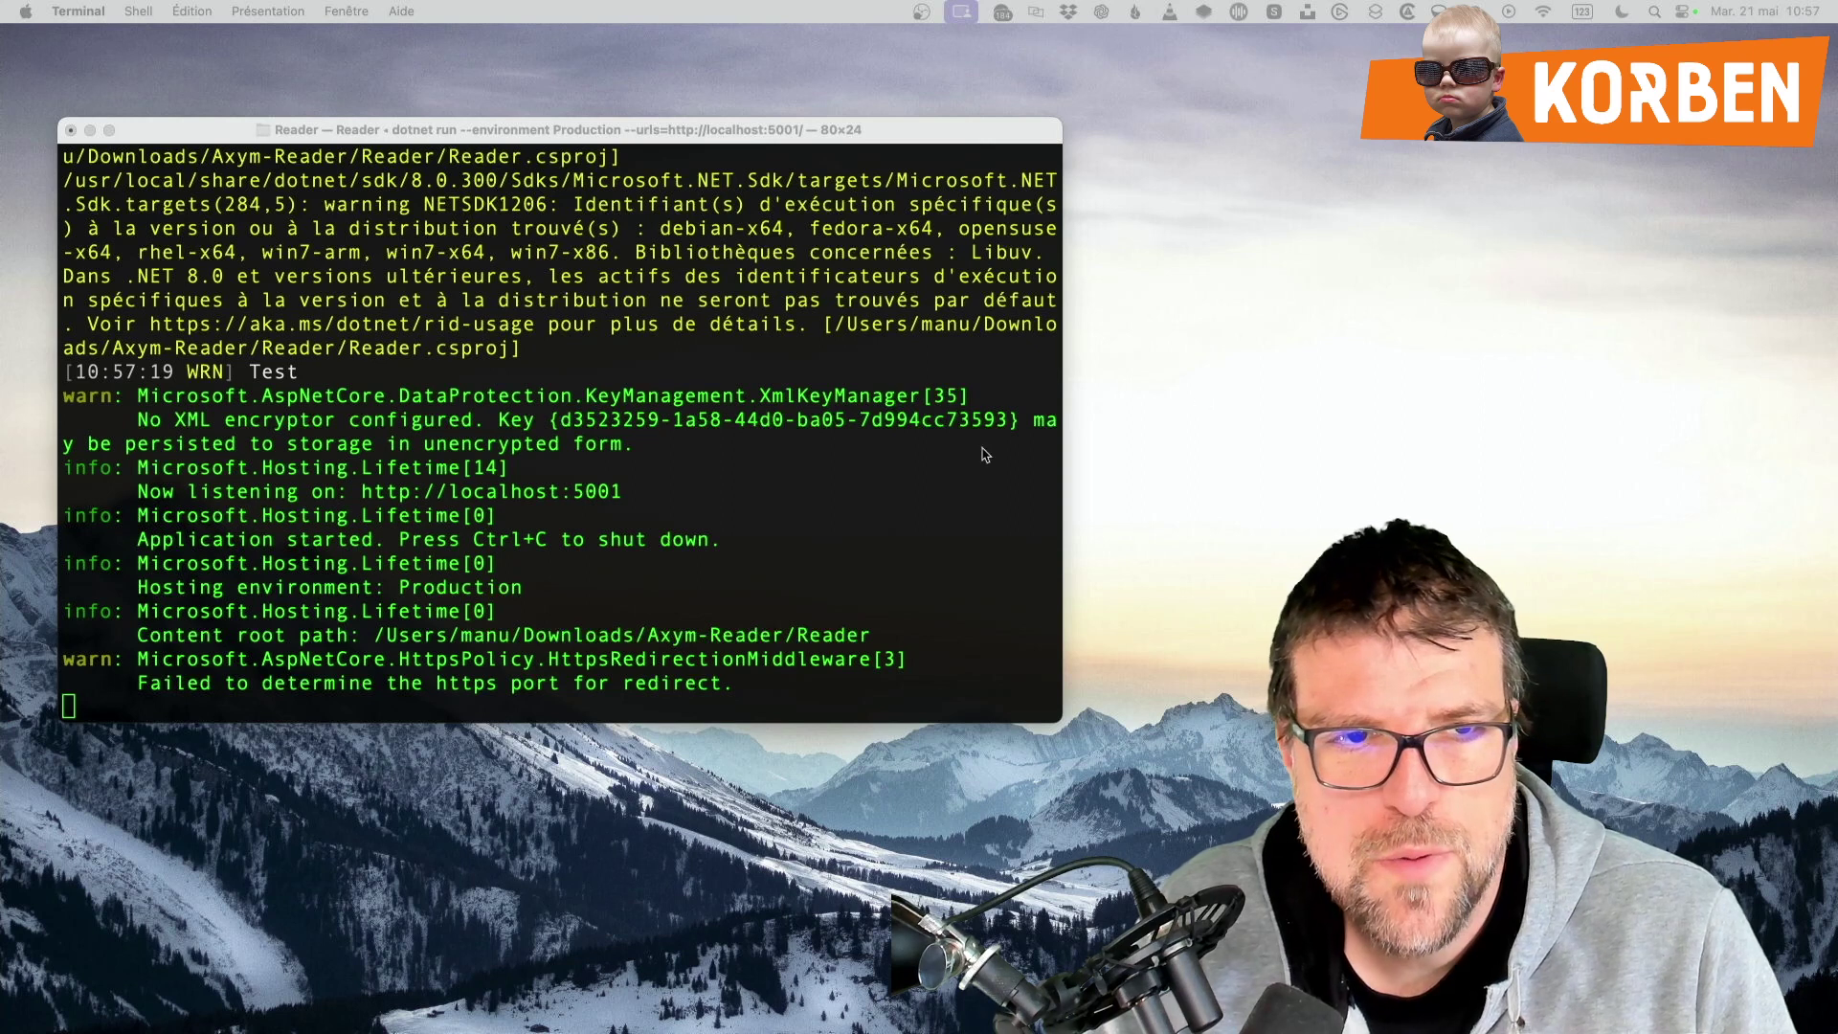
# Examine the server's startup output for warnings, the listening address and the hosting status
pyautogui.click(197, 439)
pyautogui.moveTo(137, 444); pyautogui.dragTo(333, 633)
pyautogui.click(325, 507)
pyautogui.moveTo(139, 445); pyautogui.dragTo(398, 563)
pyautogui.click(501, 539)
pyautogui.moveTo(141, 492); pyautogui.dragTo(623, 490)
pyautogui.click(728, 467)
# Switch to Firefox, load localhost:5001 and enlarge the browser window to fill the screen
pyautogui.press('super+Tab')
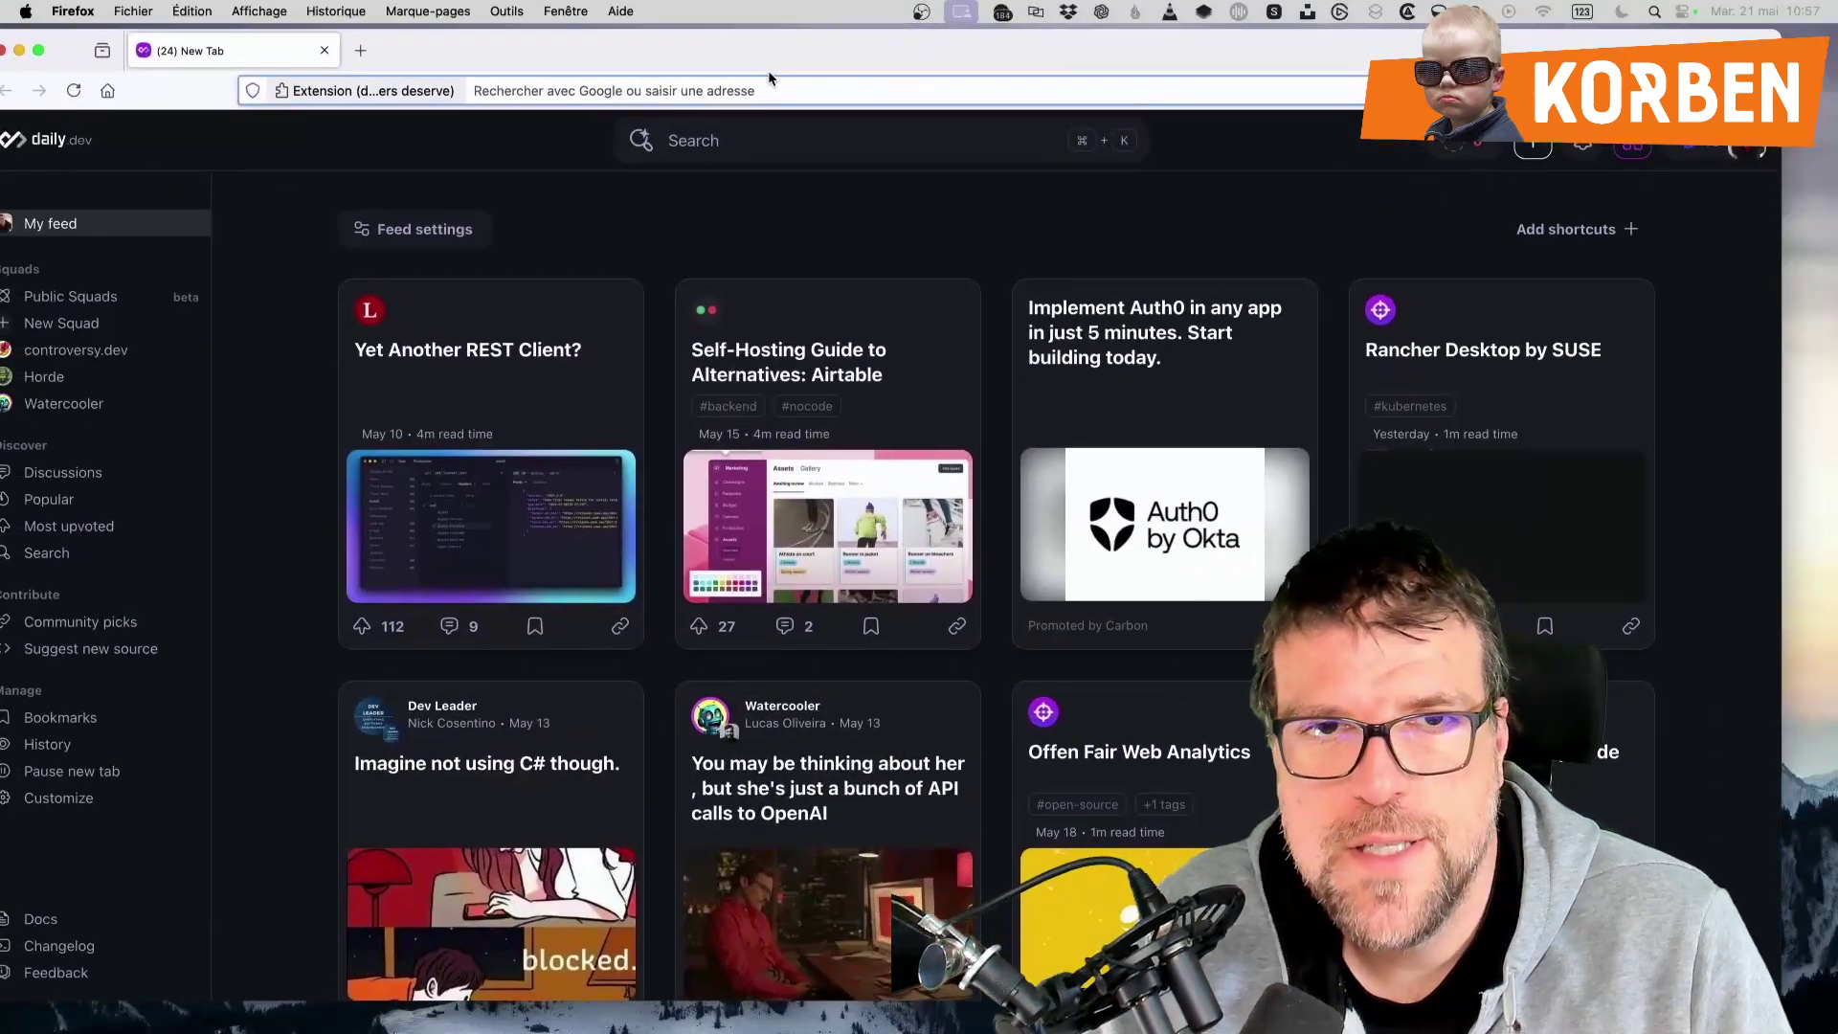
pyautogui.click(759, 91)
pyautogui.write('localhost:5001')
pyautogui.press('Return')
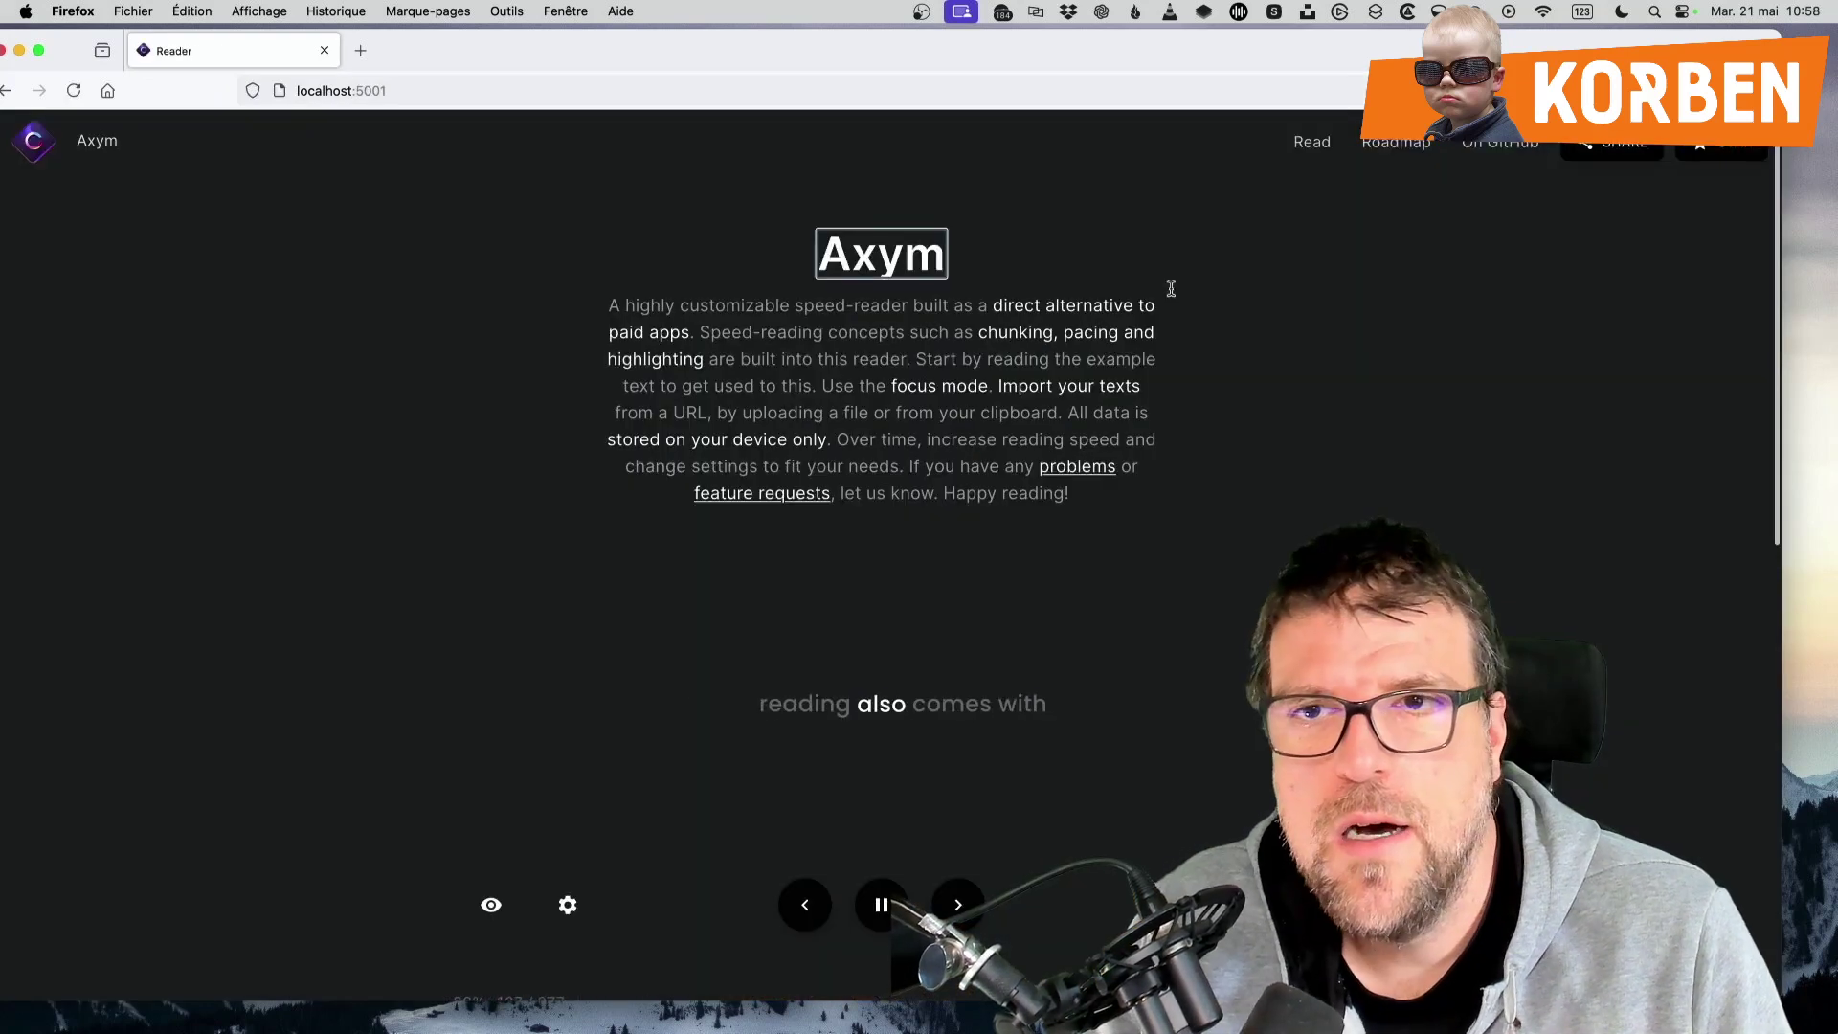
pyautogui.doubleClick(1178, 46)
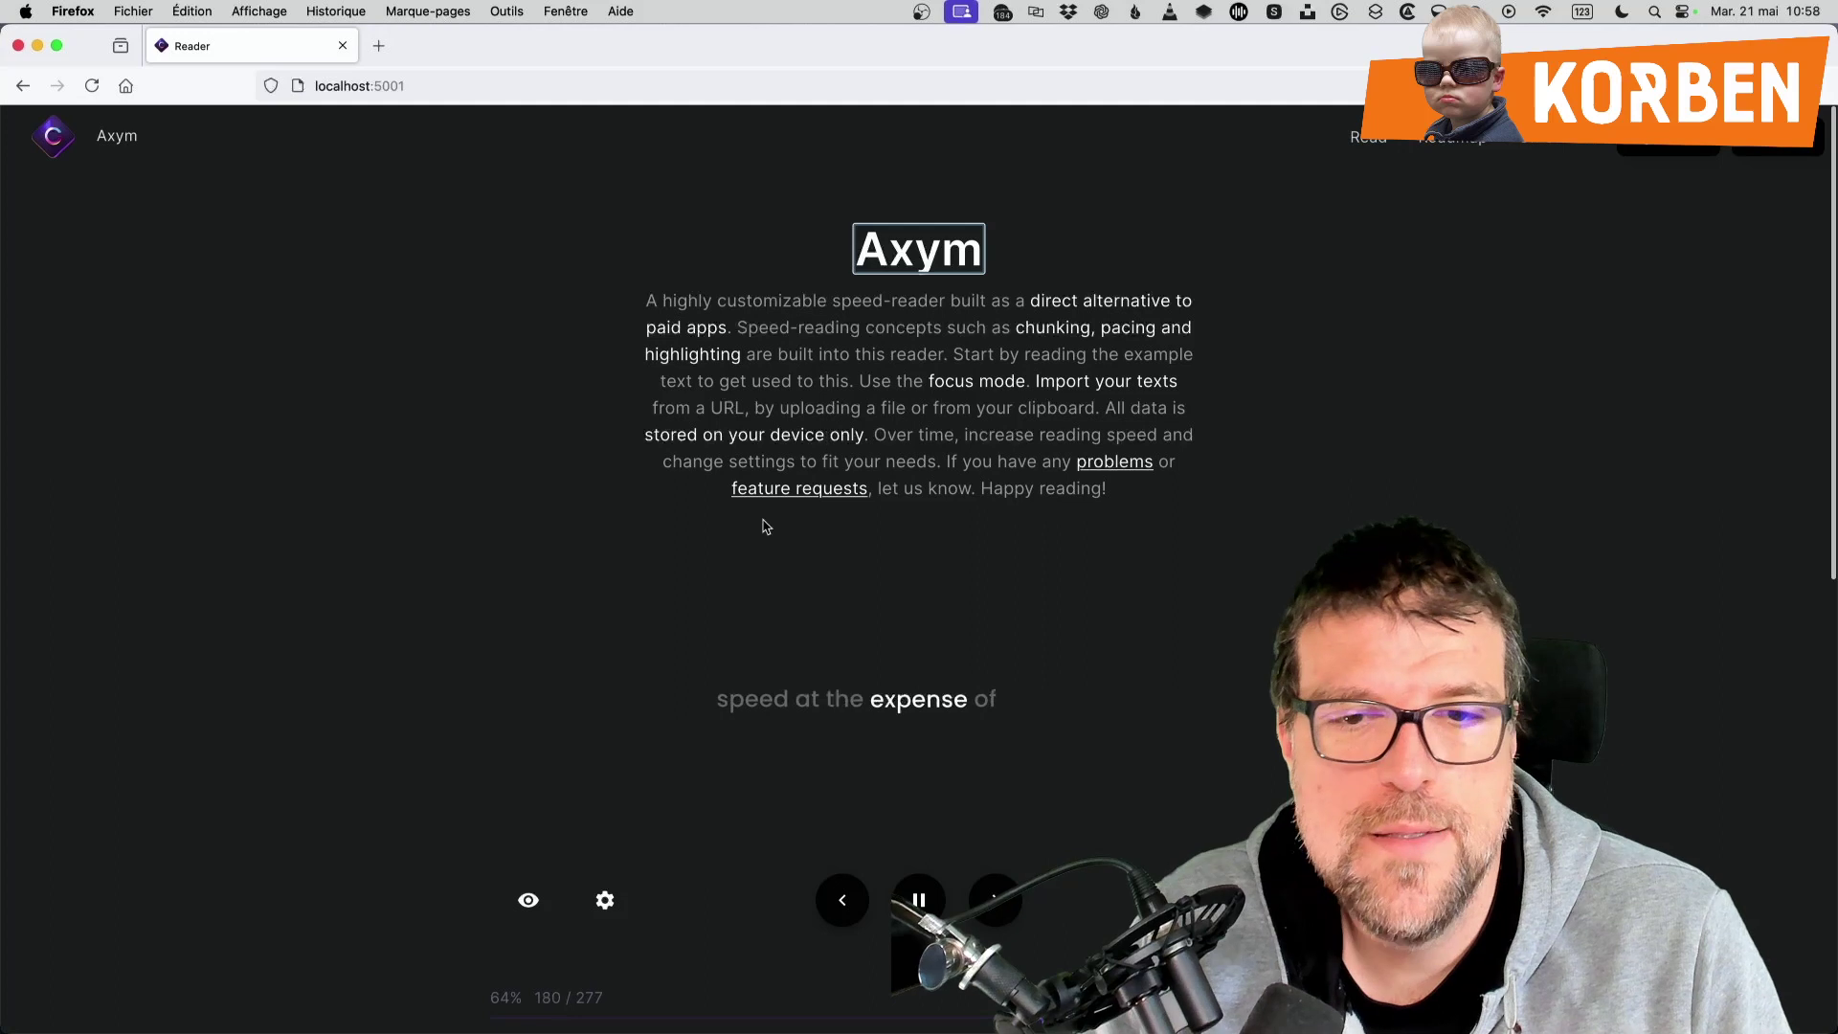
# Look through the home page's News section and start reading from the Version 2.1 entry
pyautogui.scroll(-8, 730, 705)
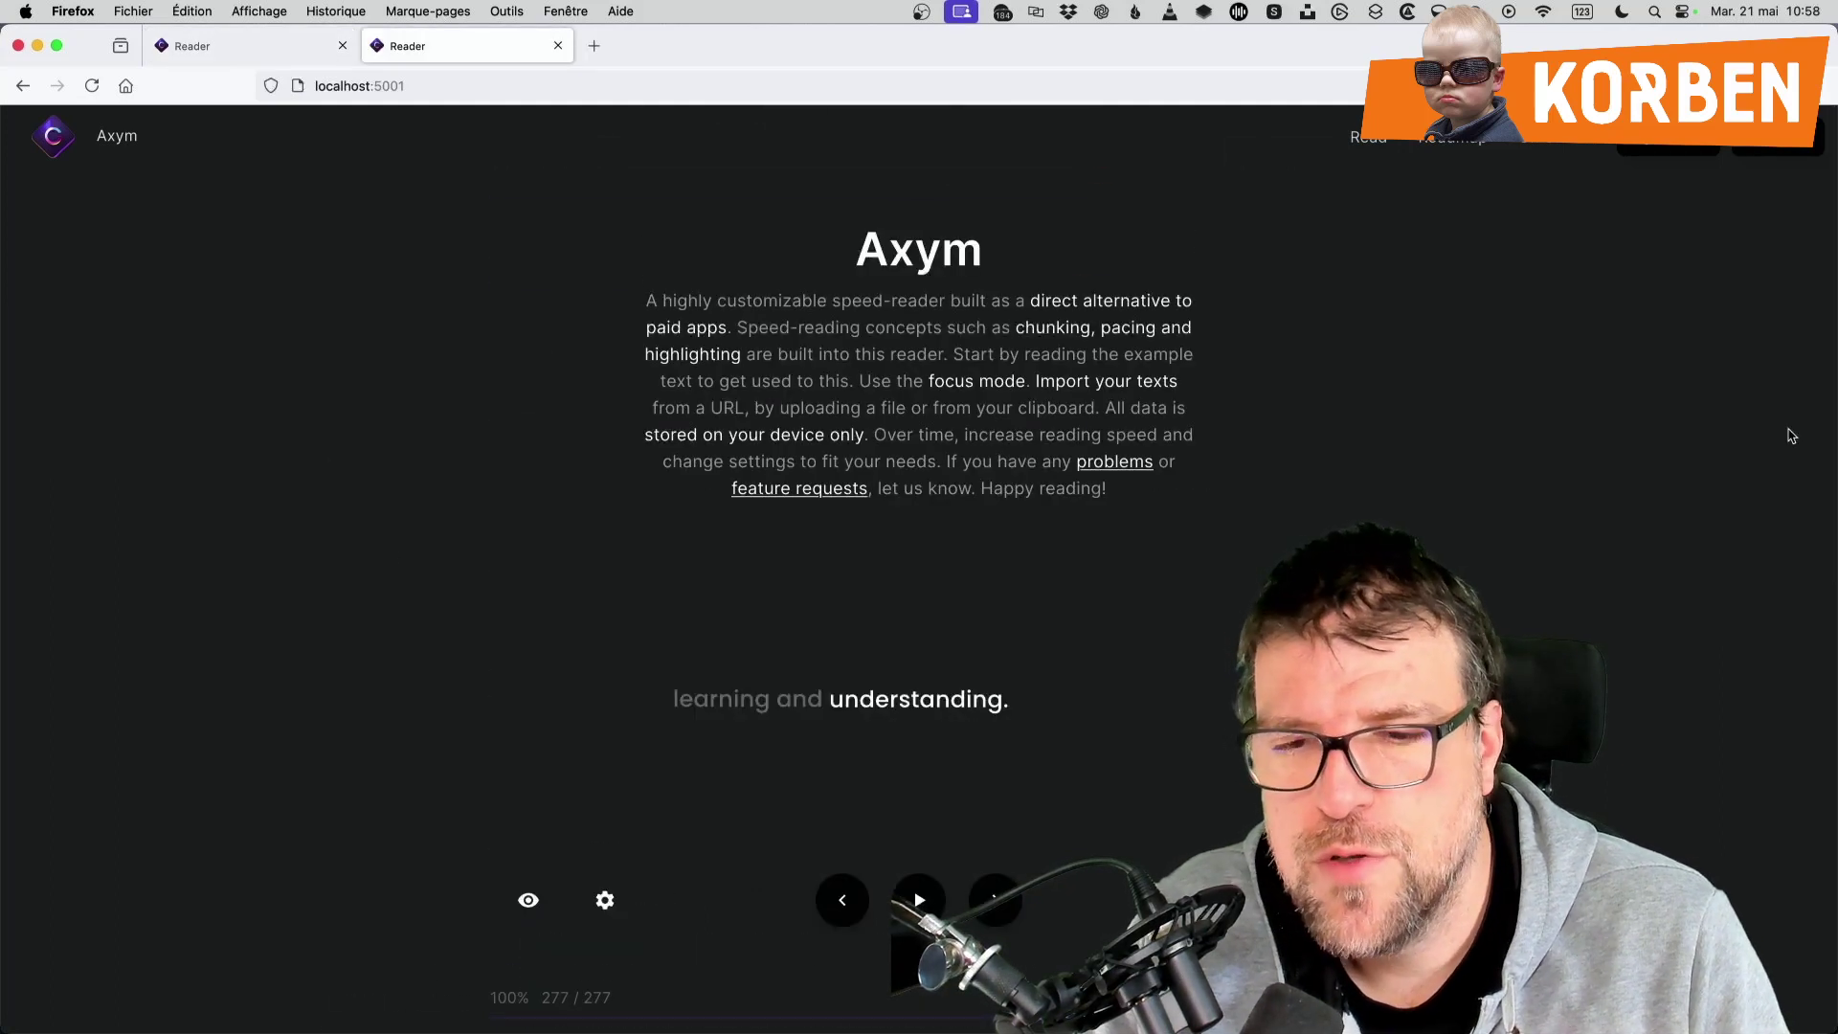
pyautogui.scroll(-10, 854, 583)
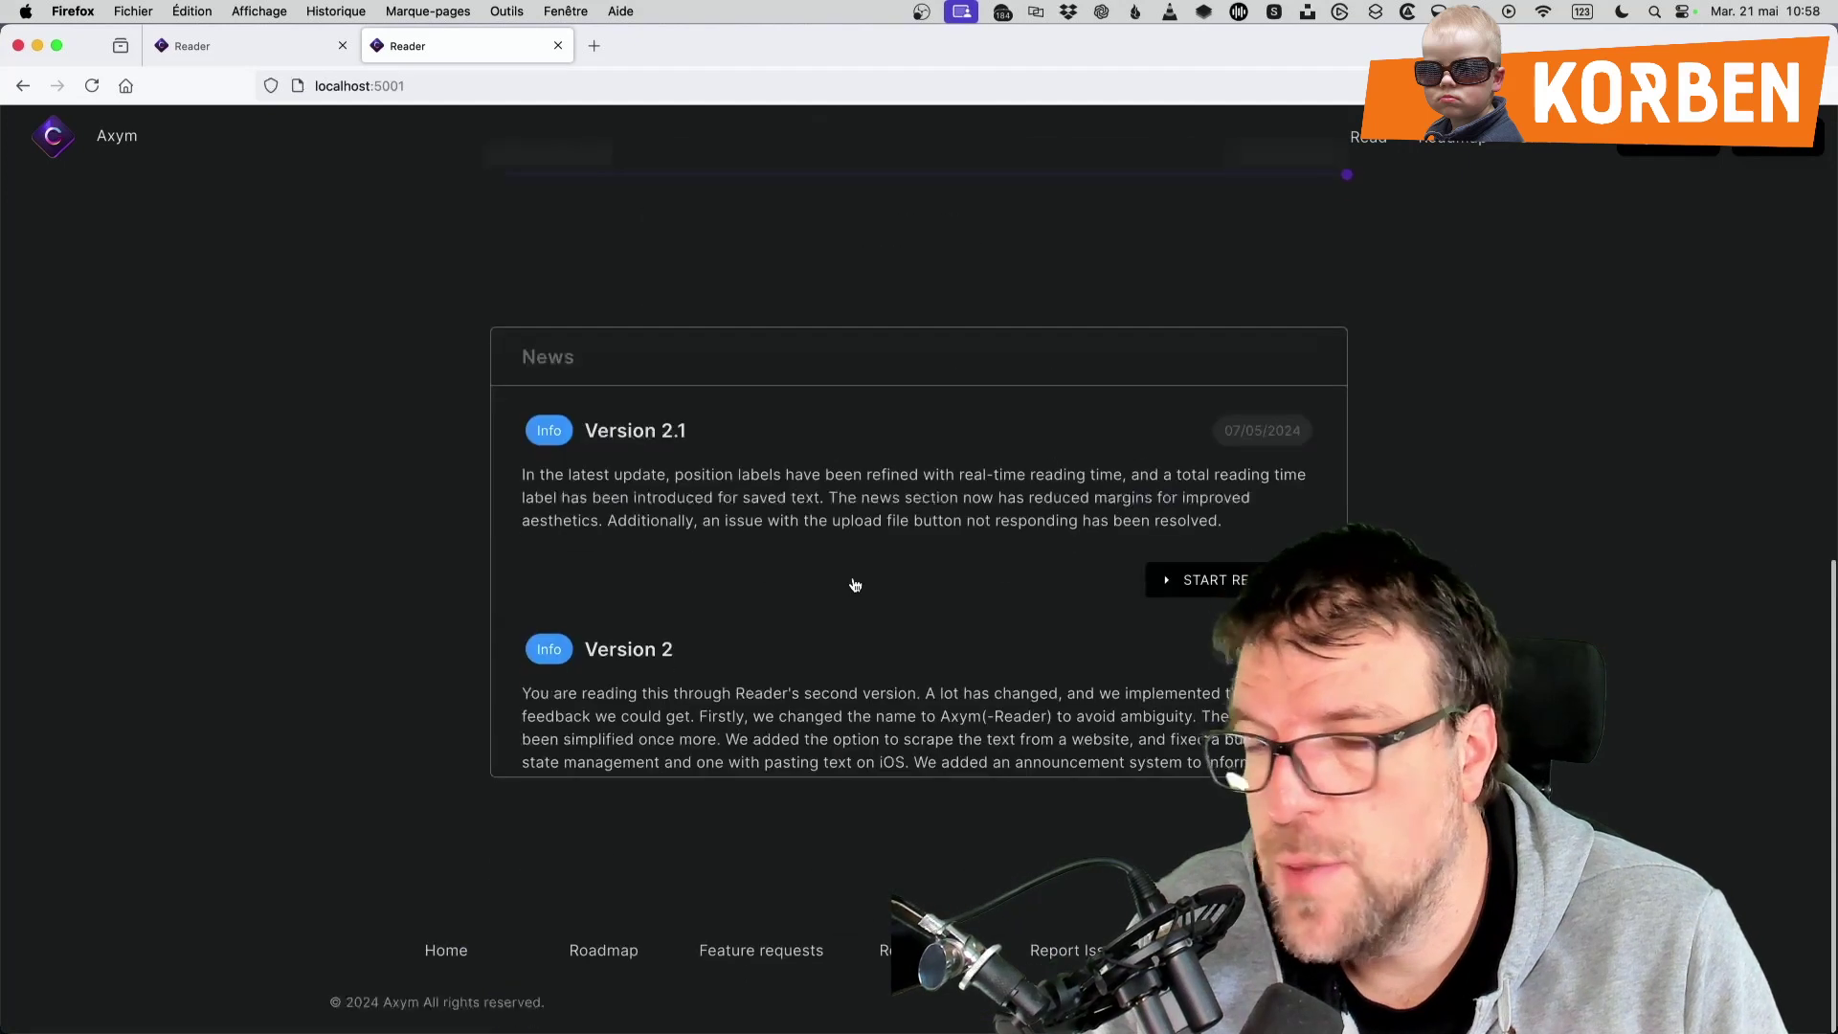
pyautogui.scroll(5, 1007, 796)
pyautogui.scroll(-5, 1063, 718)
pyautogui.scroll(-2, 1208, 593)
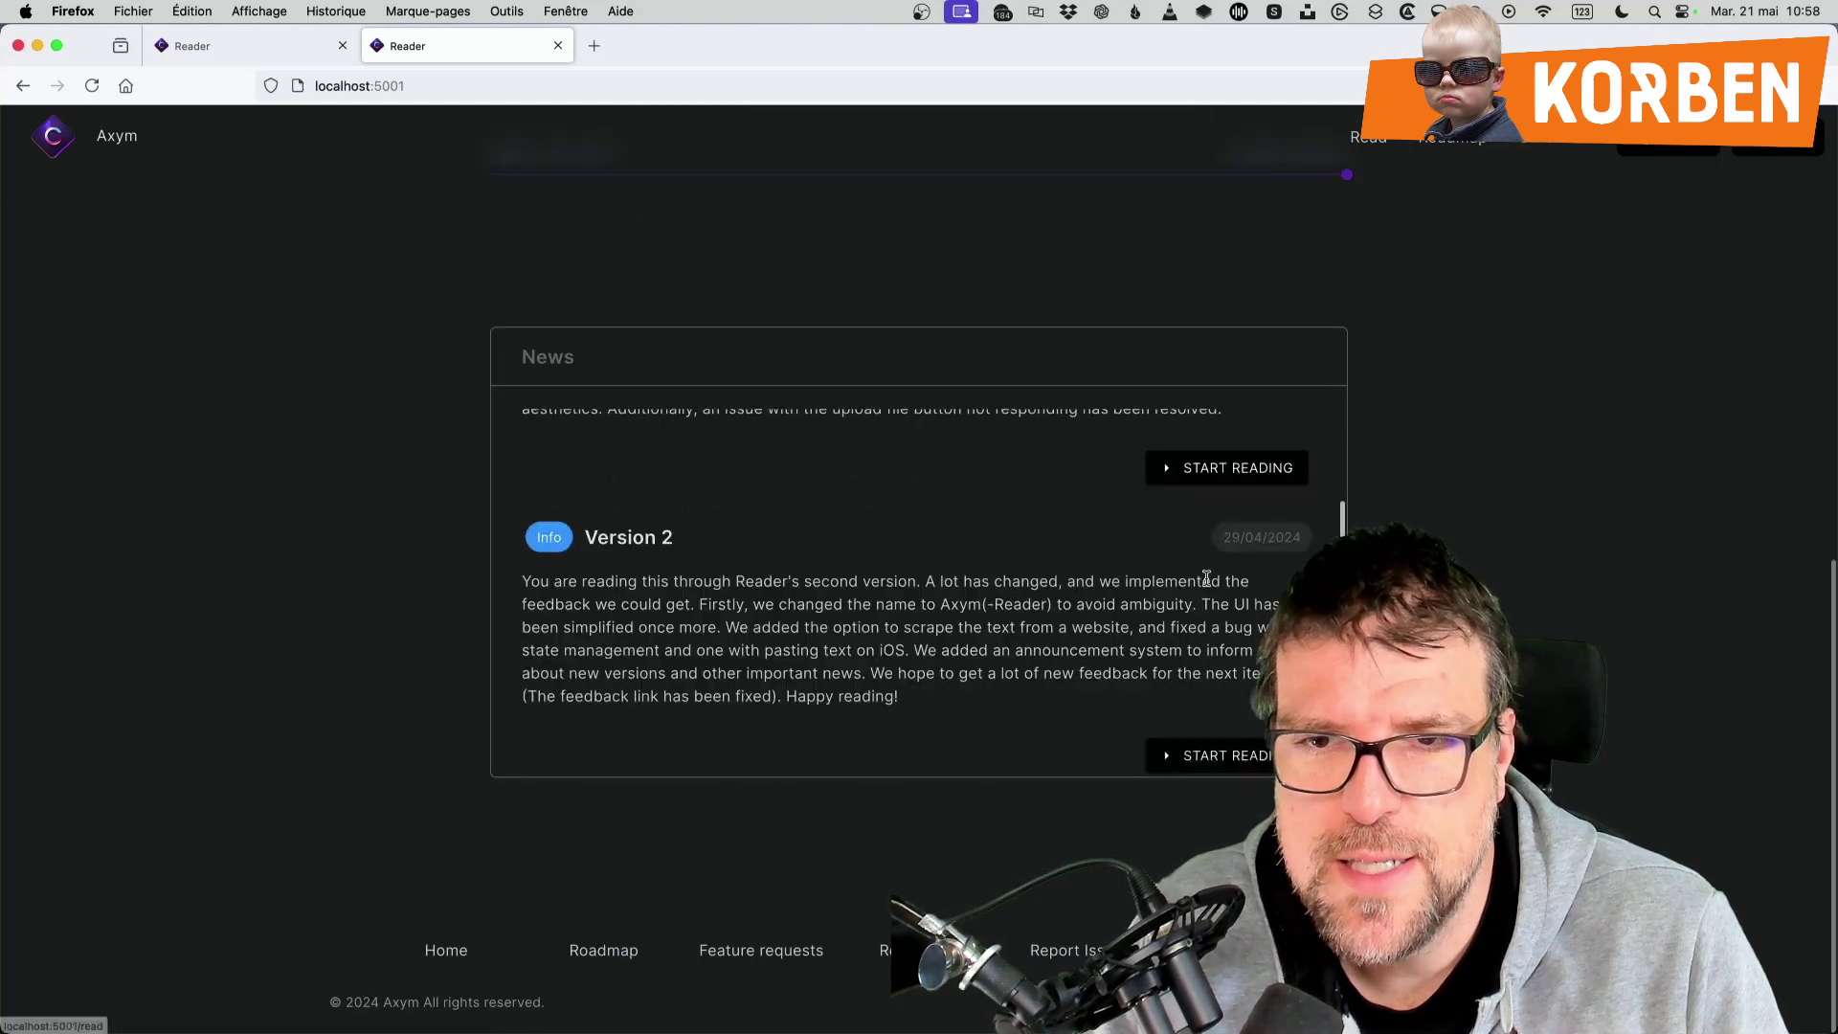
pyautogui.click(1204, 478)
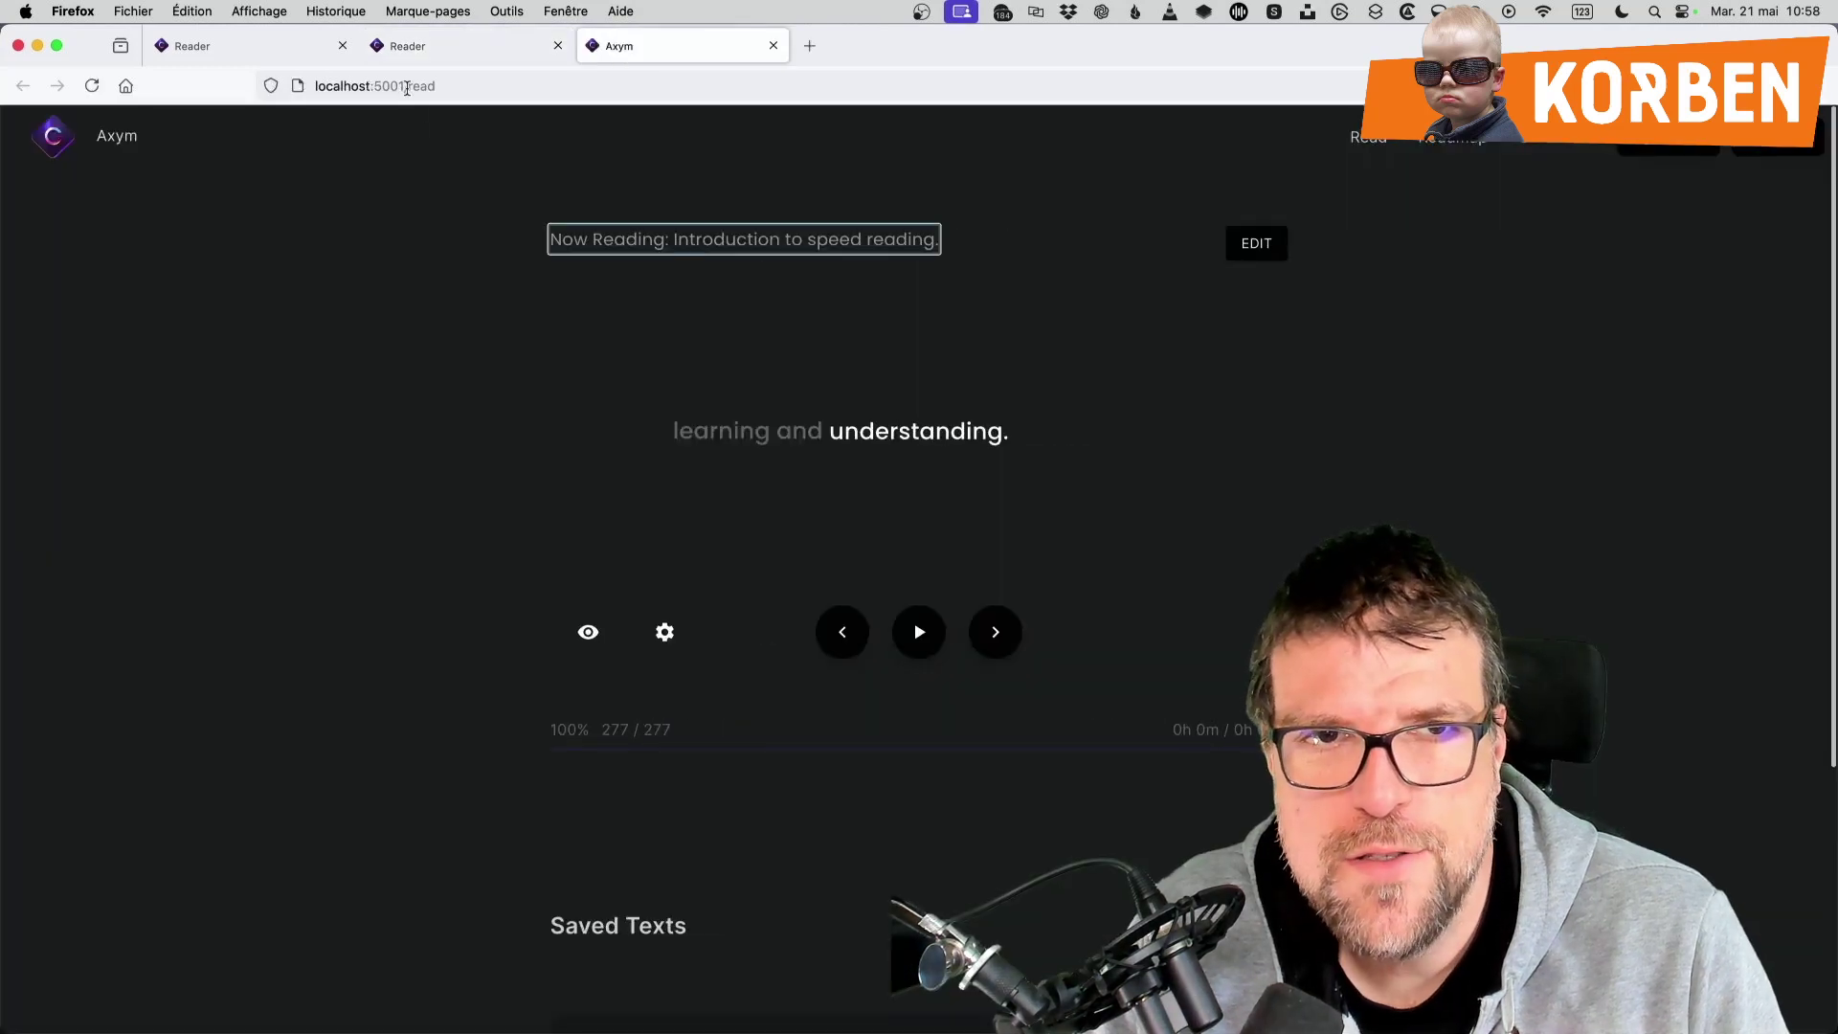
pyautogui.click(402, 84)
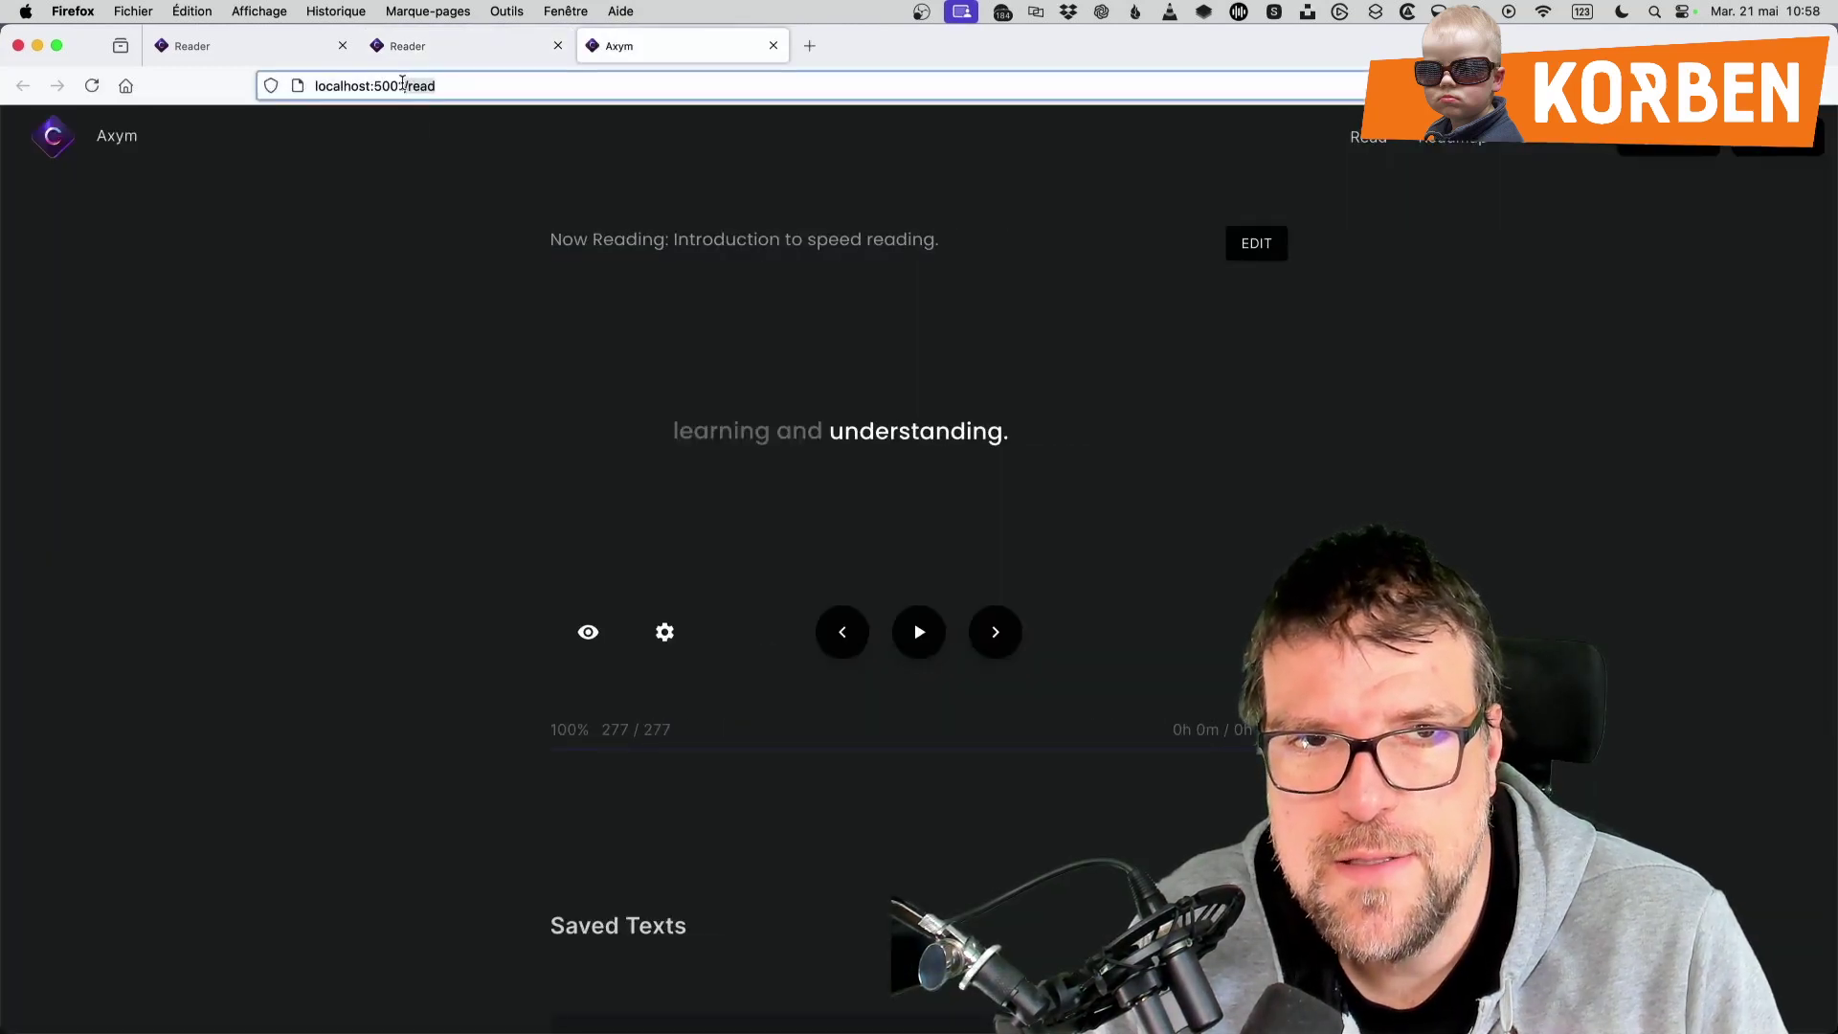
pyautogui.click(466, 352)
# Start a new saved text and paste the copied article URL ending in outils-espions-qui-enregistrent-pc.html for website extraction
pyautogui.scroll(-3, 505, 533)
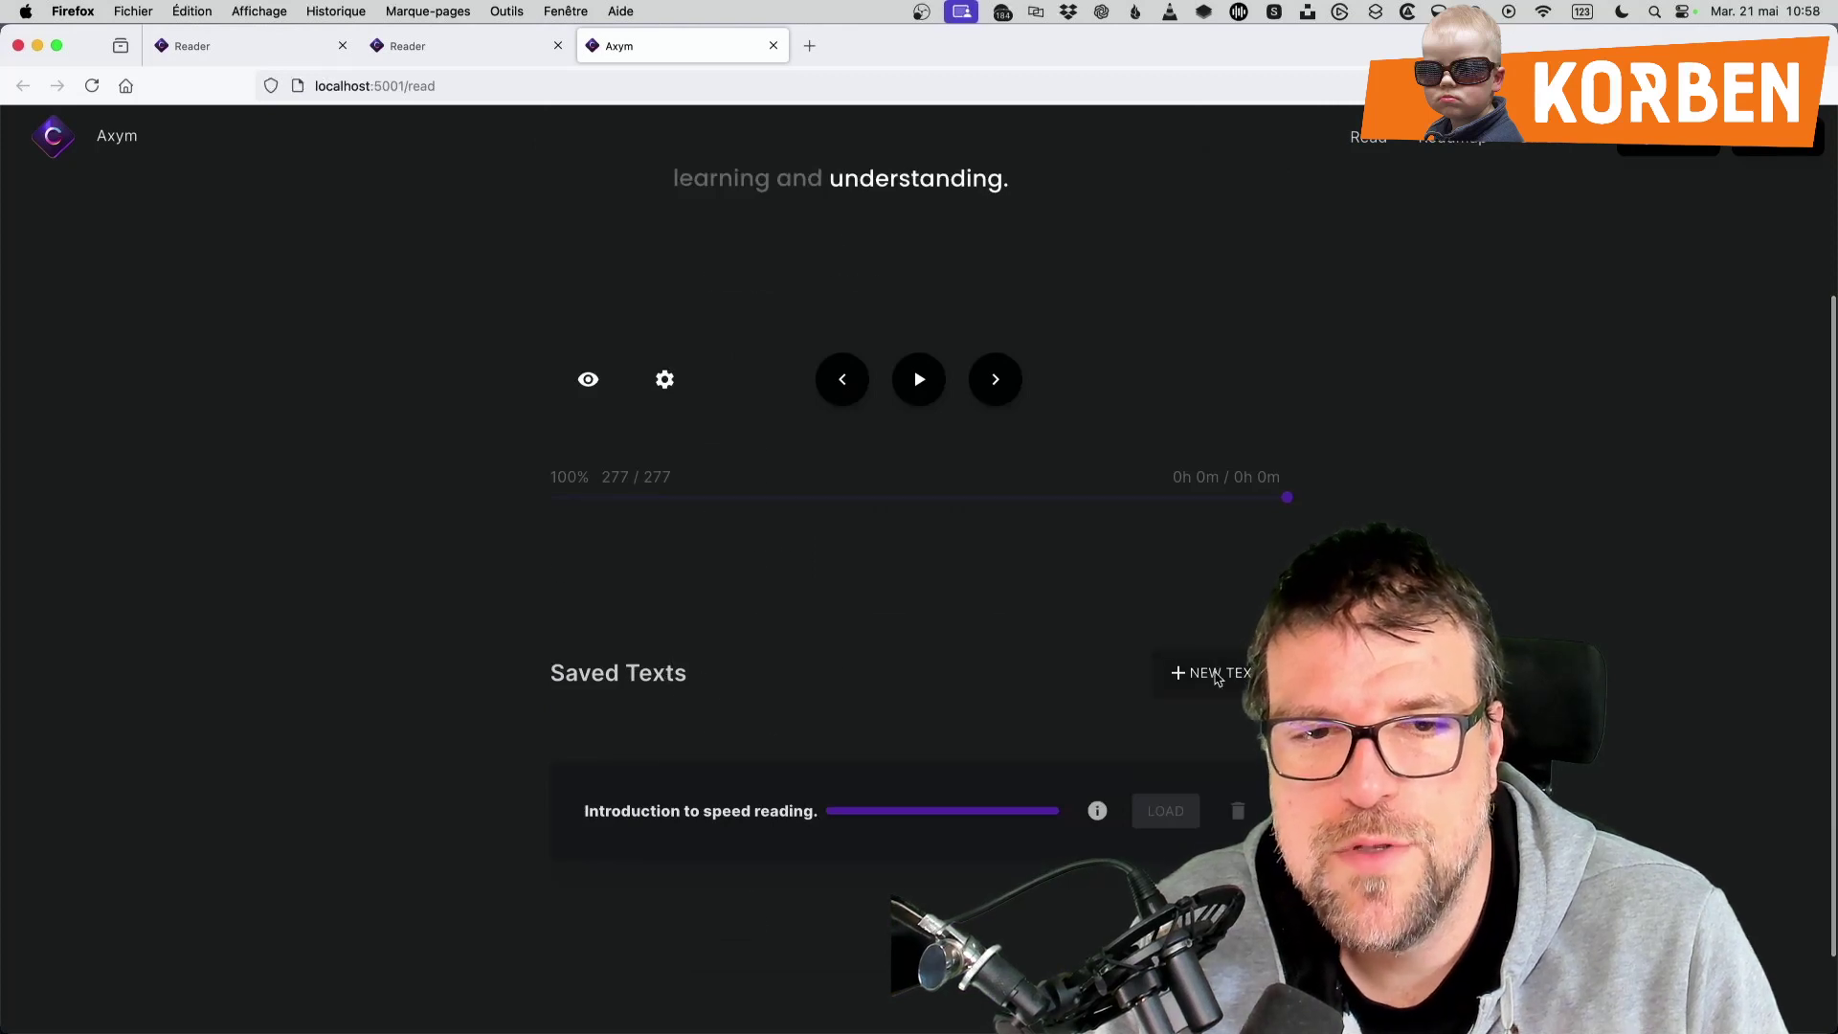
pyautogui.click(1214, 674)
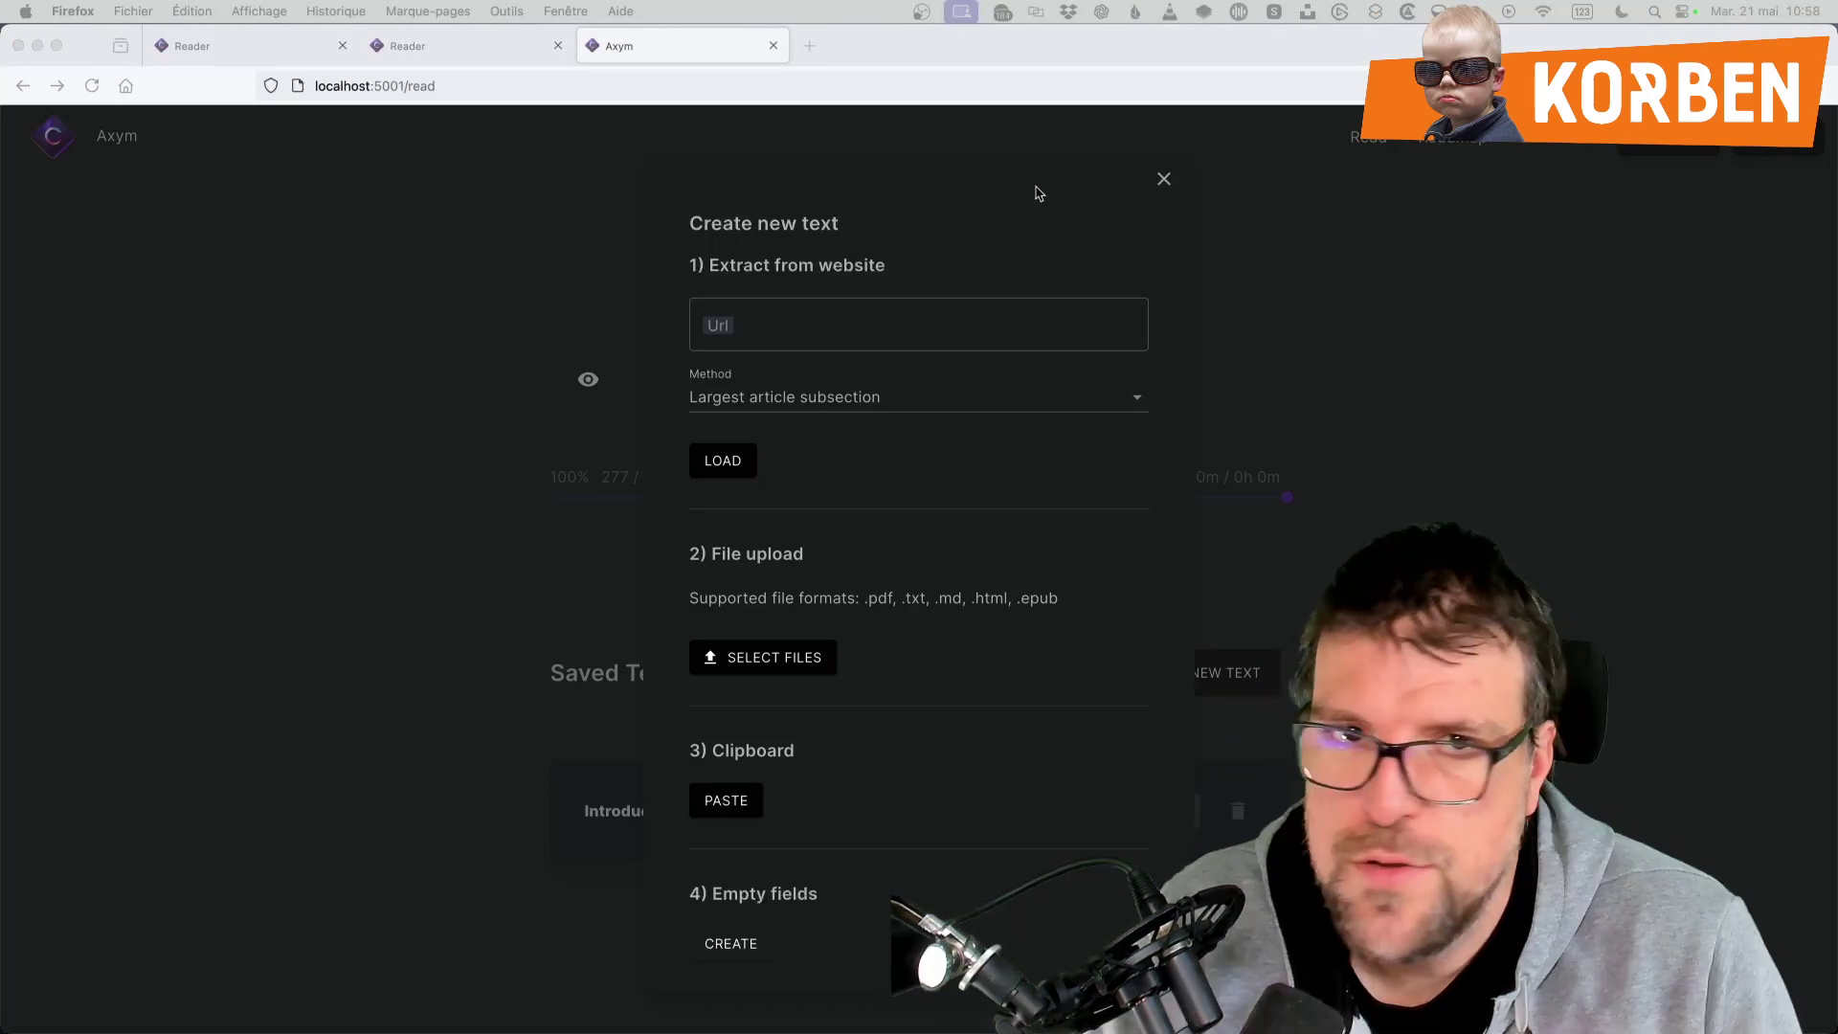
pyautogui.click(772, 355)
pyautogui.press('super+v')
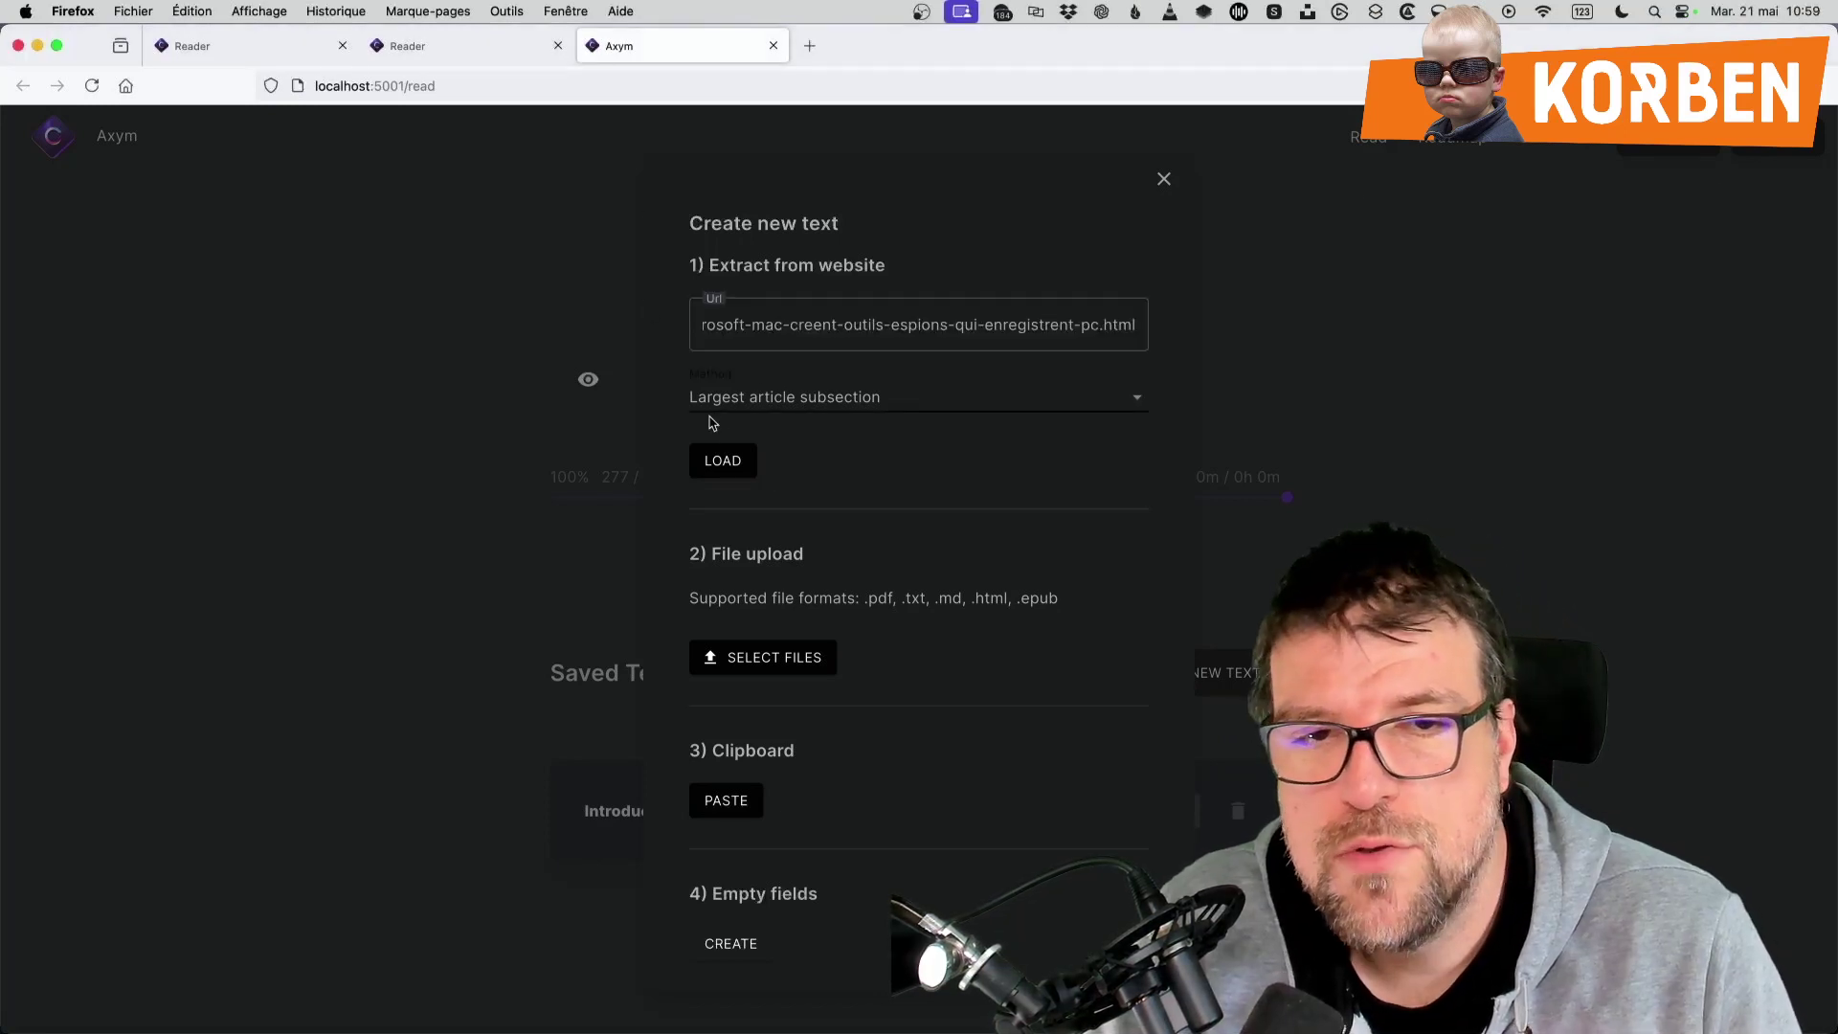
# Try the XPath extraction method and restore Largest article subsection
pyautogui.click(712, 410)
pyautogui.click(737, 467)
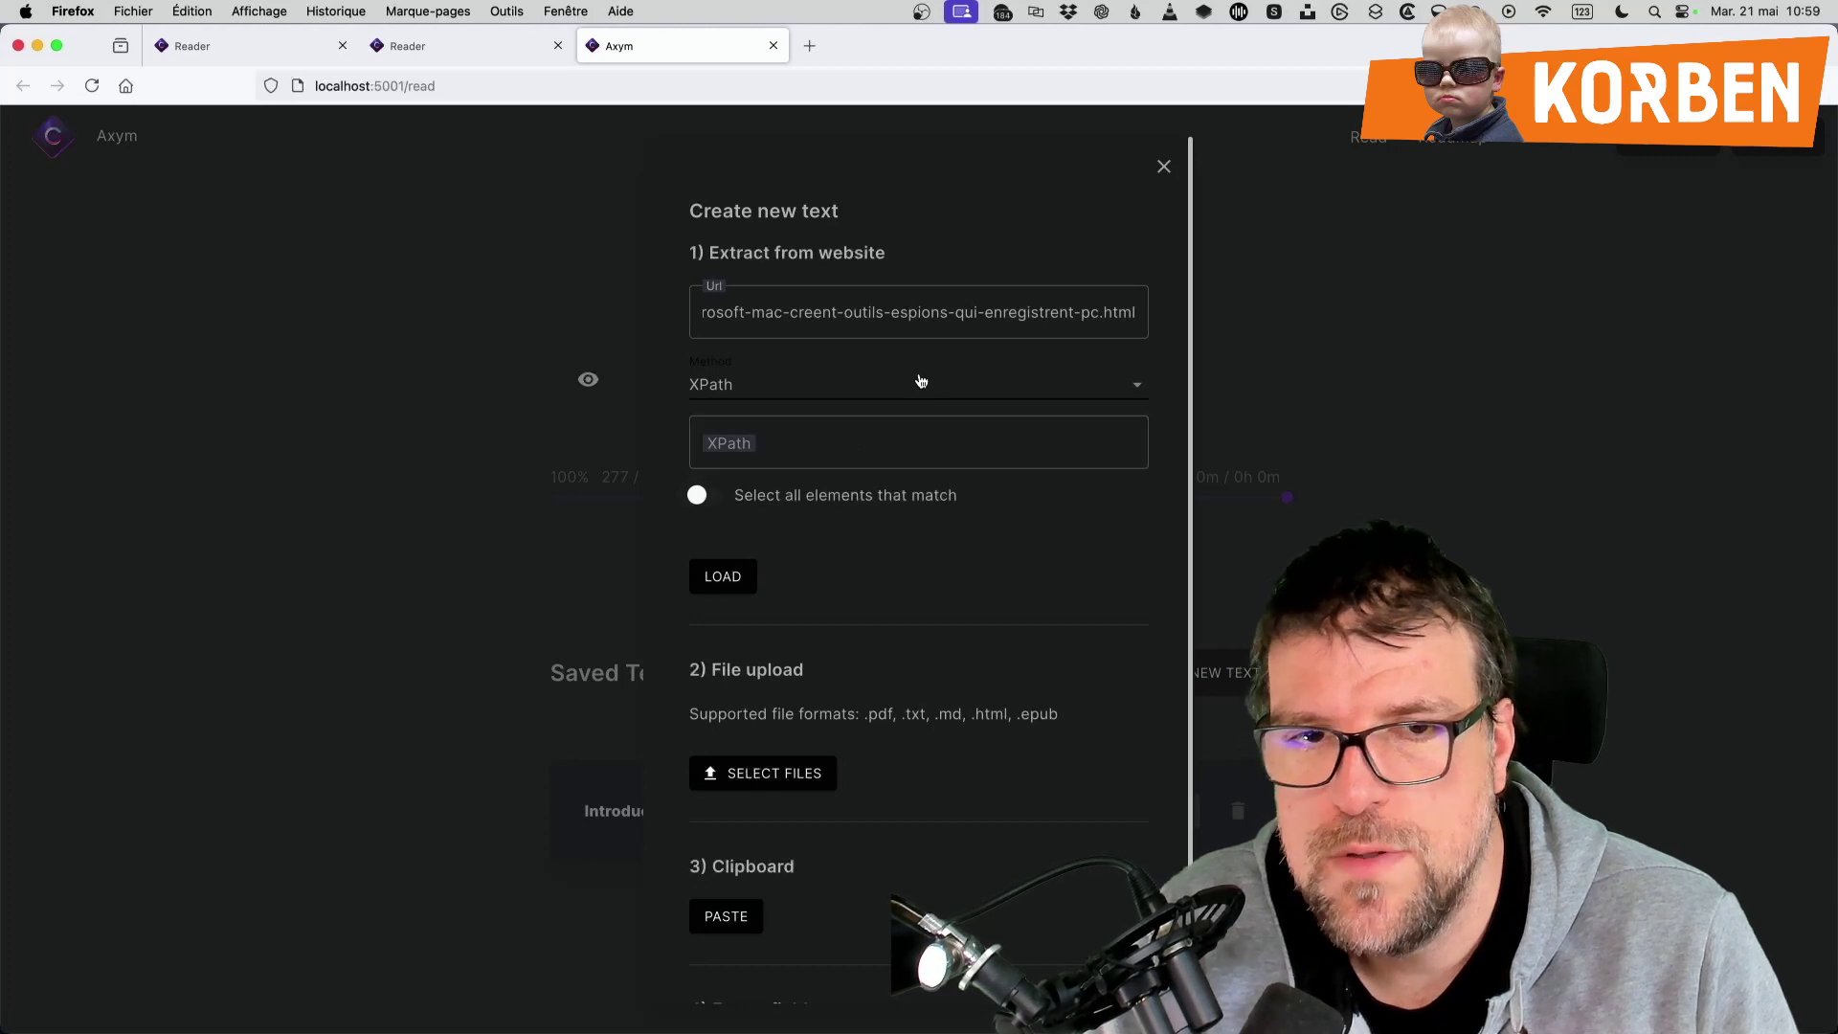
pyautogui.click(823, 394)
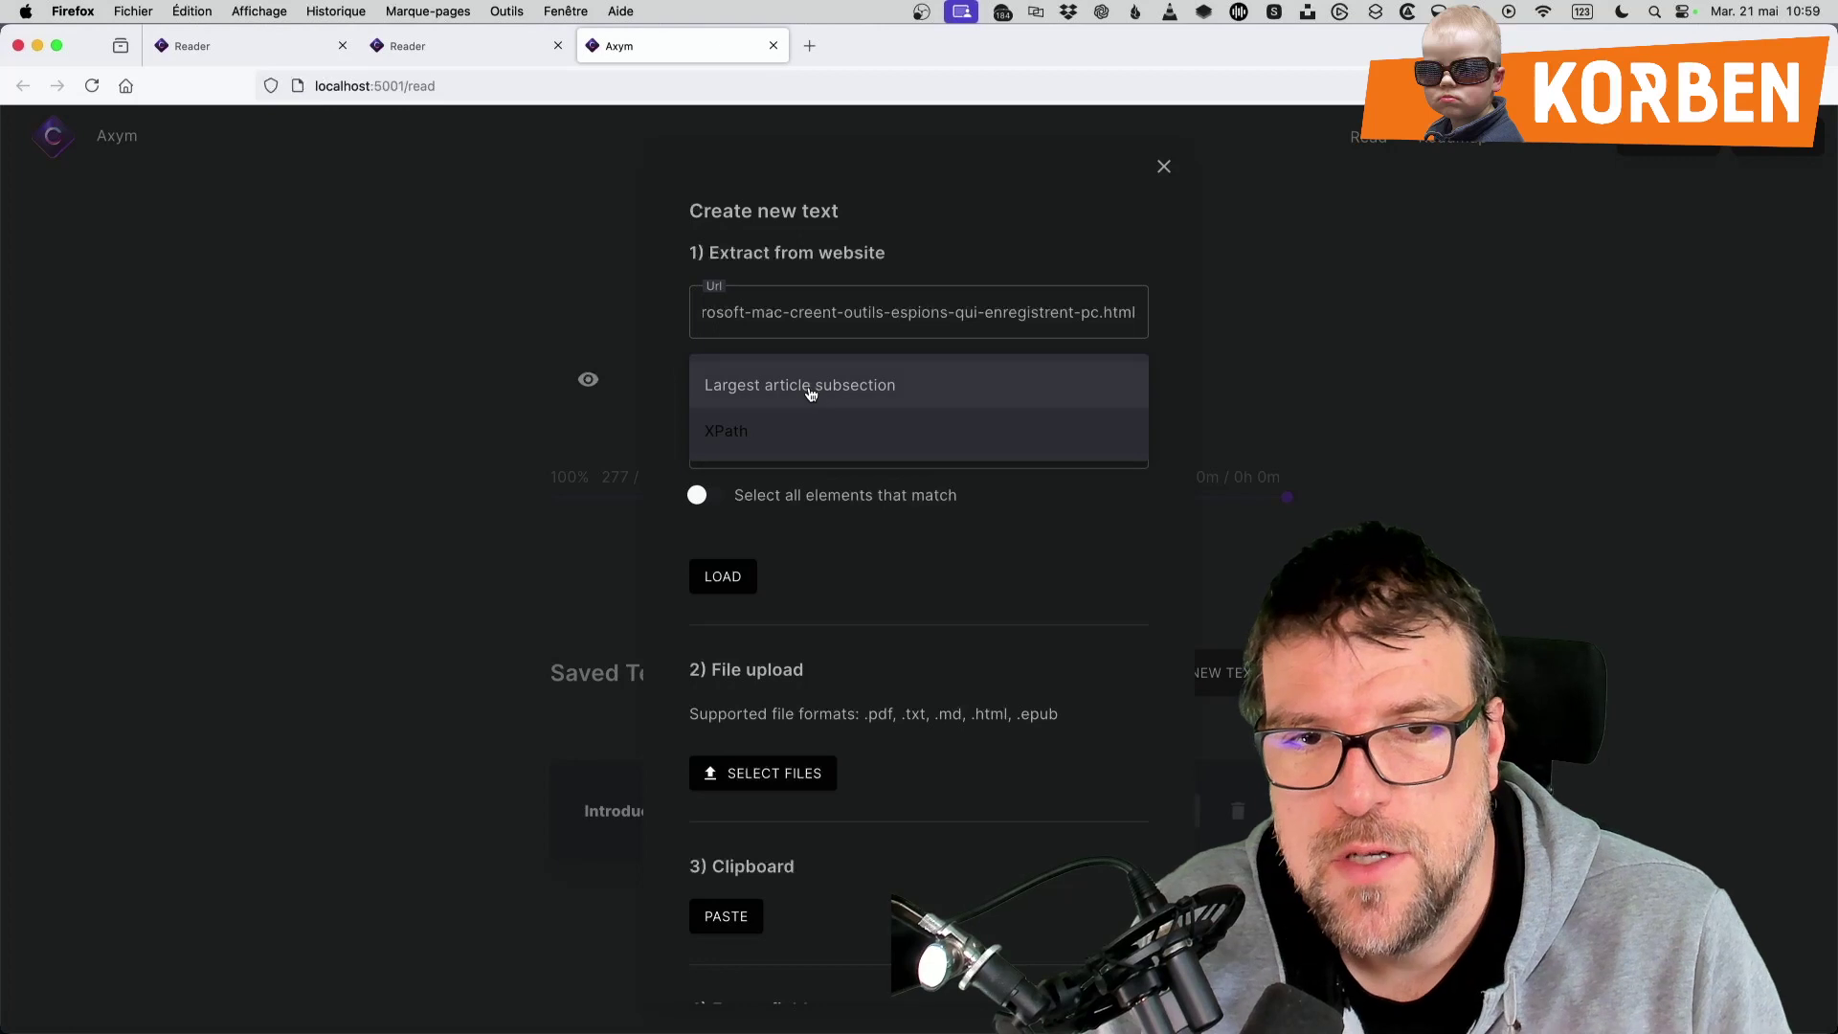
pyautogui.click(868, 387)
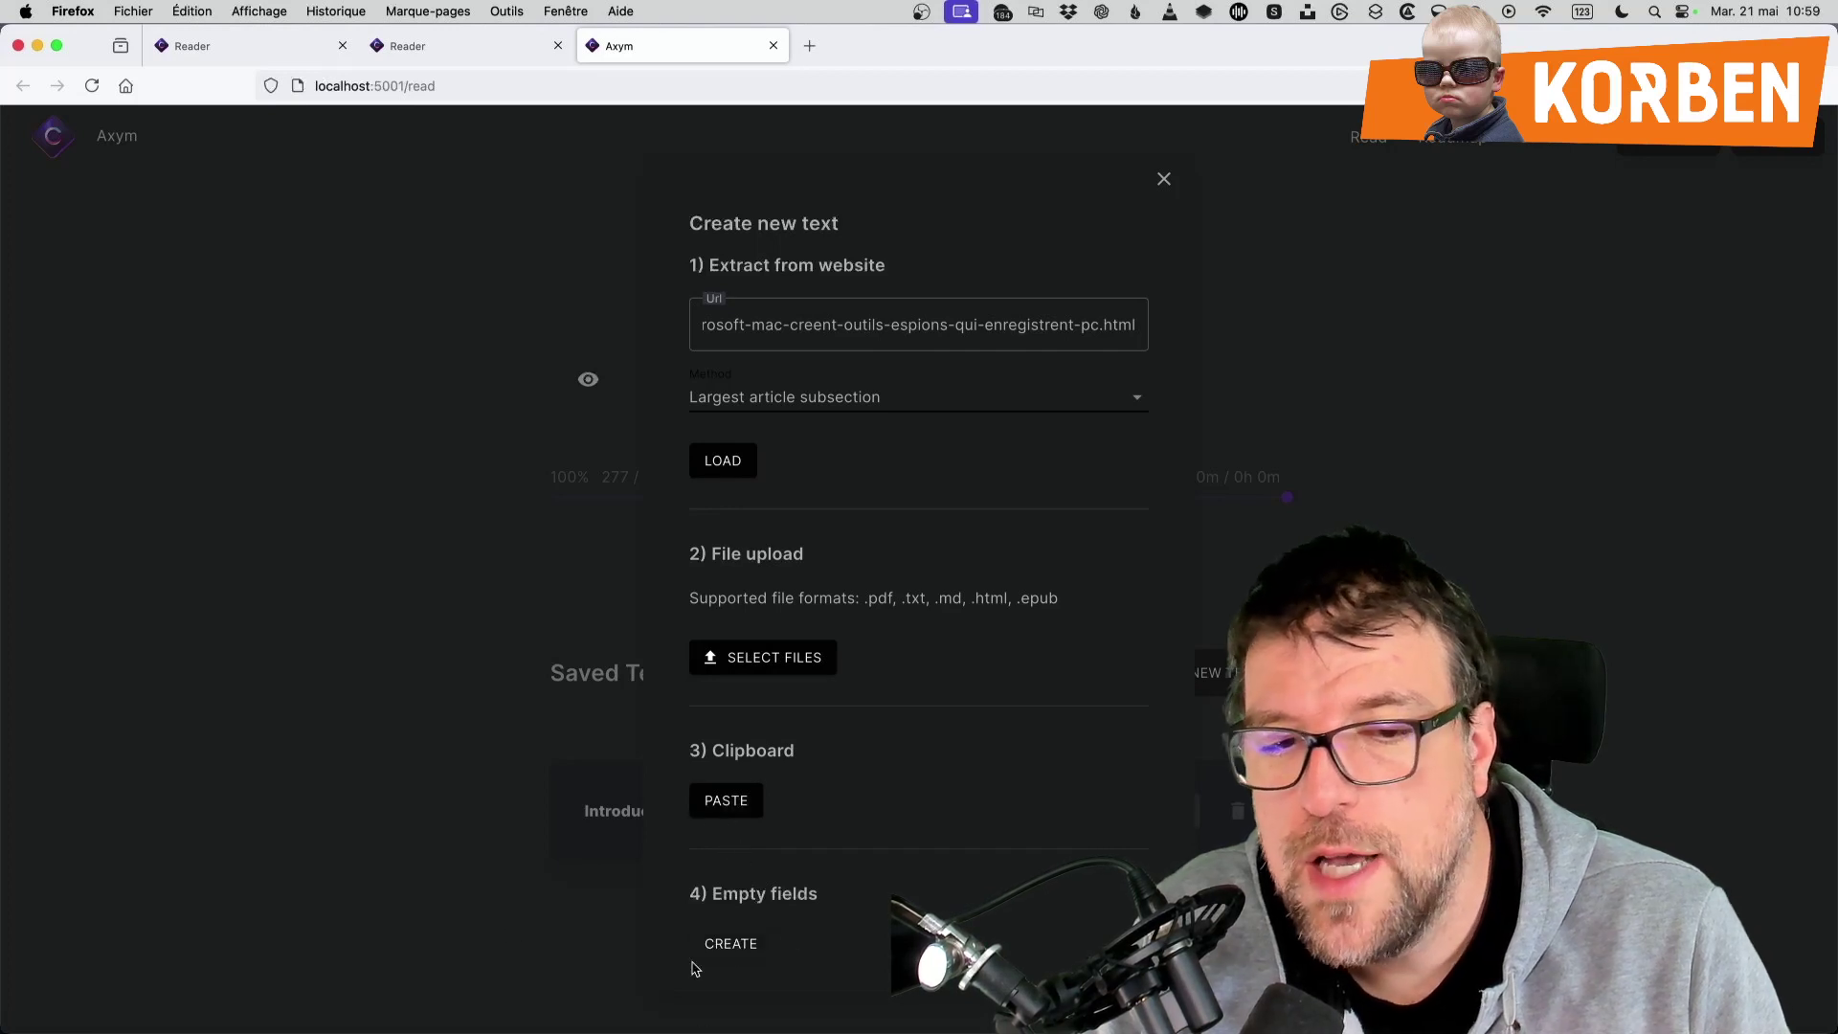
# Load the article from the entered URL, close the new text dialog and check the Saved Texts list
pyautogui.click(738, 464)
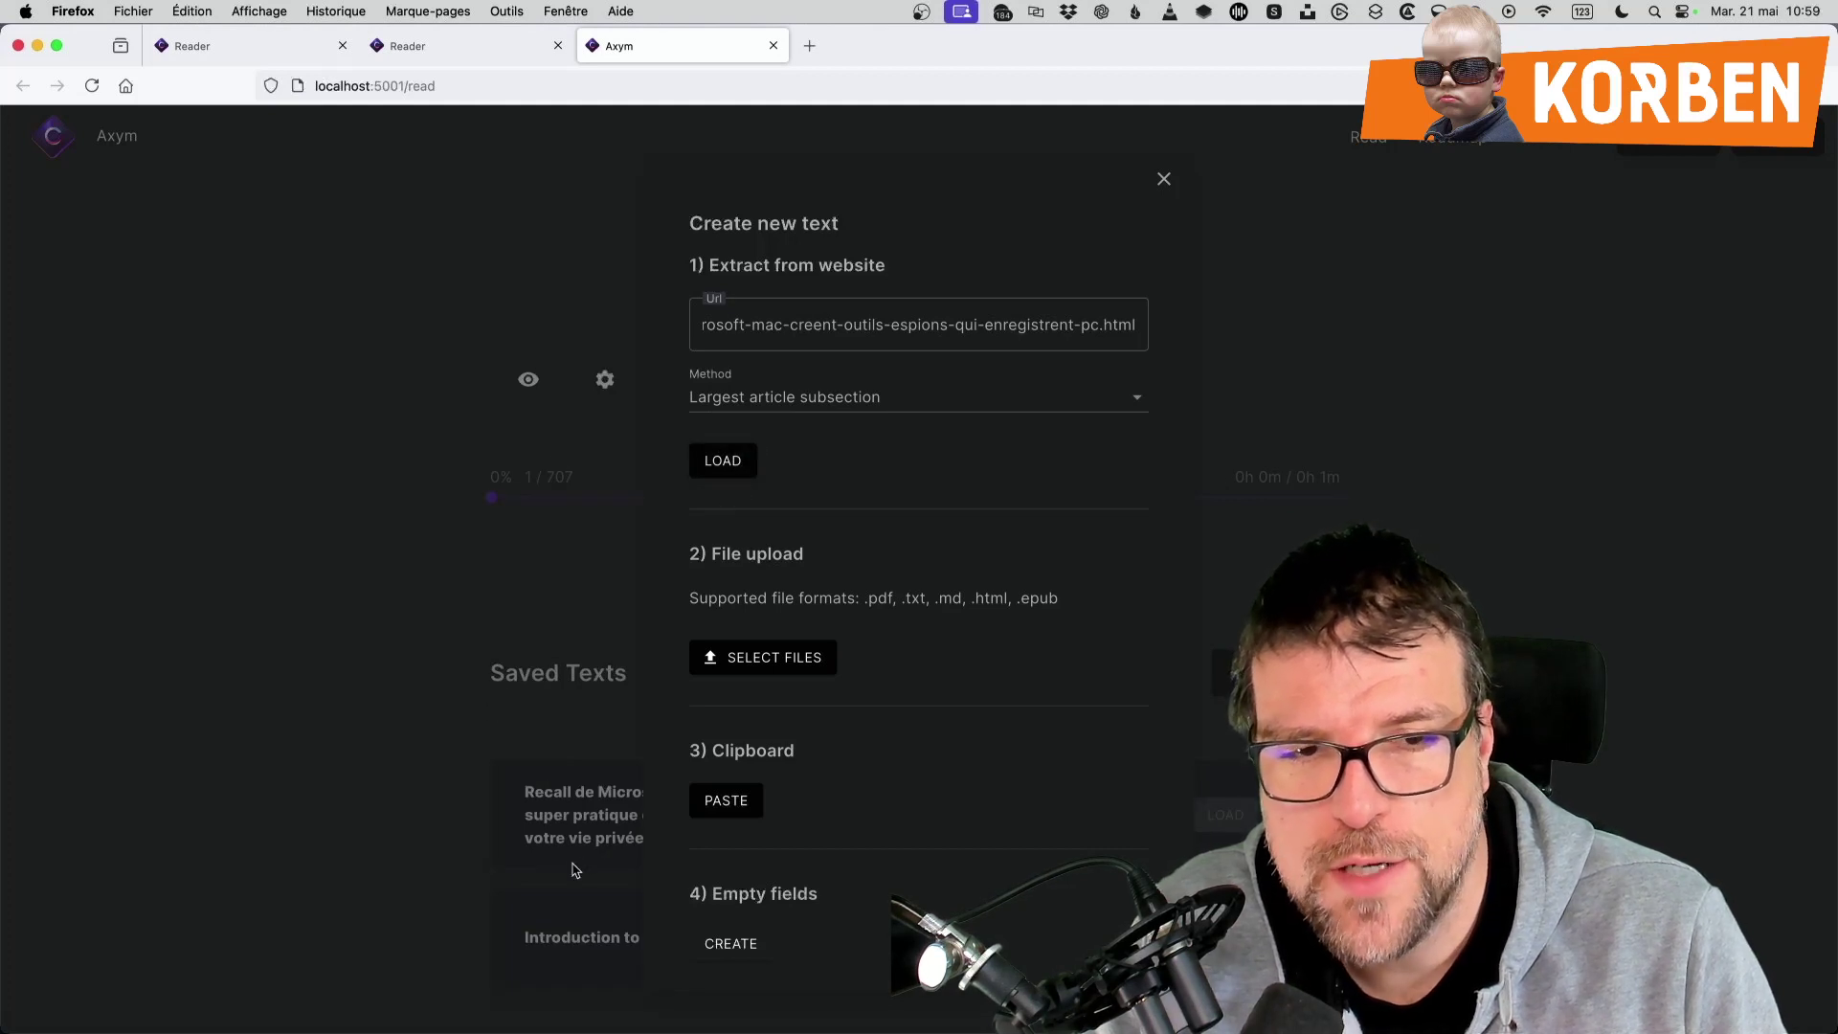
pyautogui.click(1164, 179)
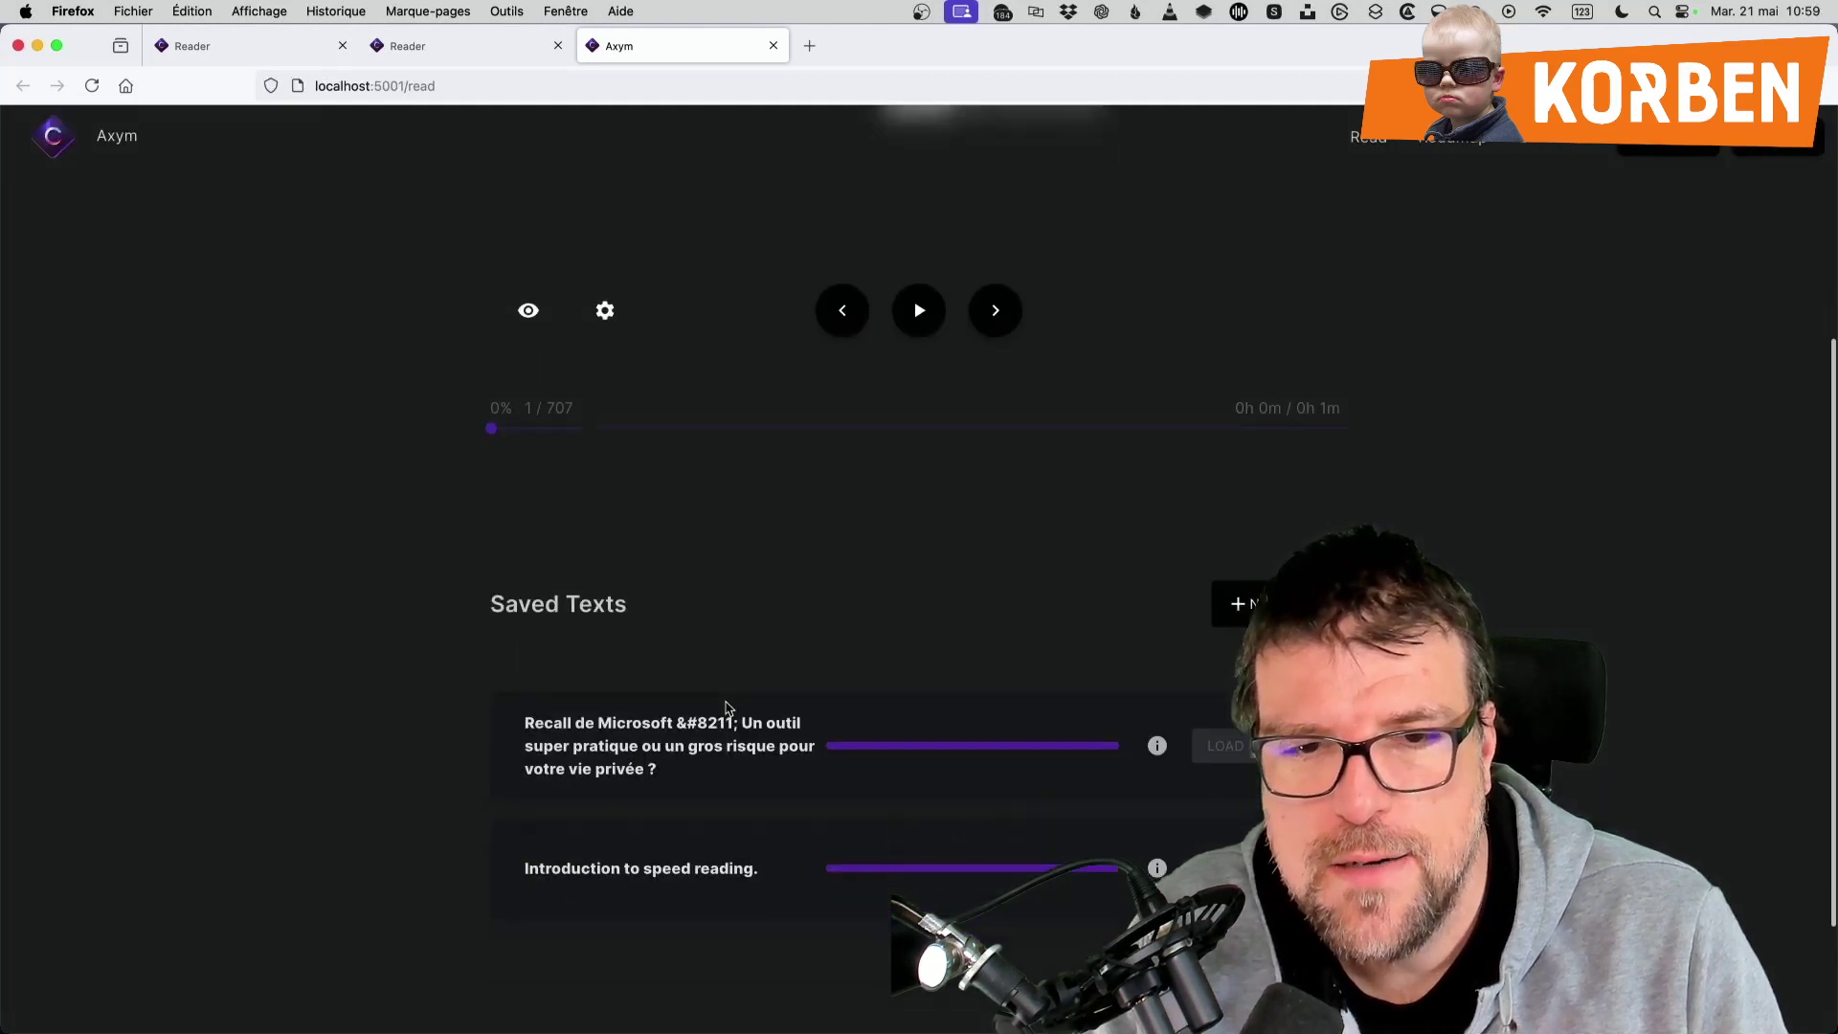
pyautogui.scroll(-2, 726, 708)
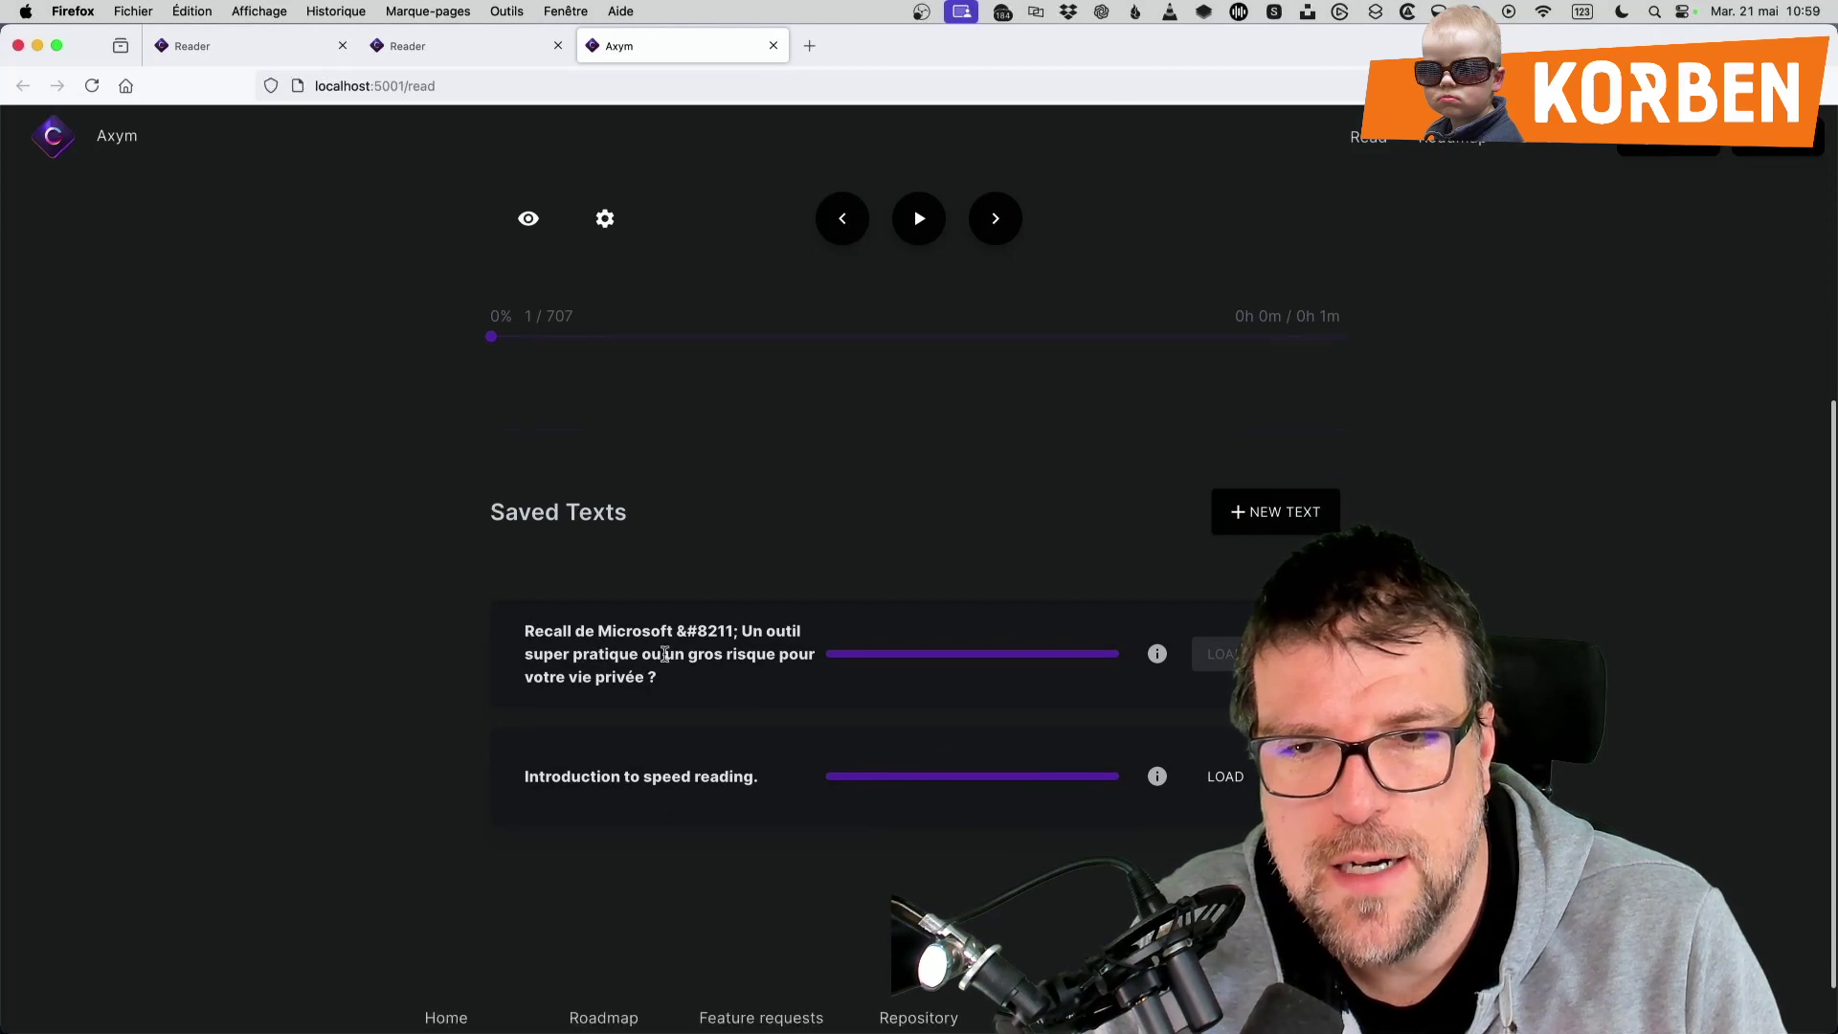
pyautogui.scroll(1, 1223, 682)
pyautogui.scroll(-3, 1221, 717)
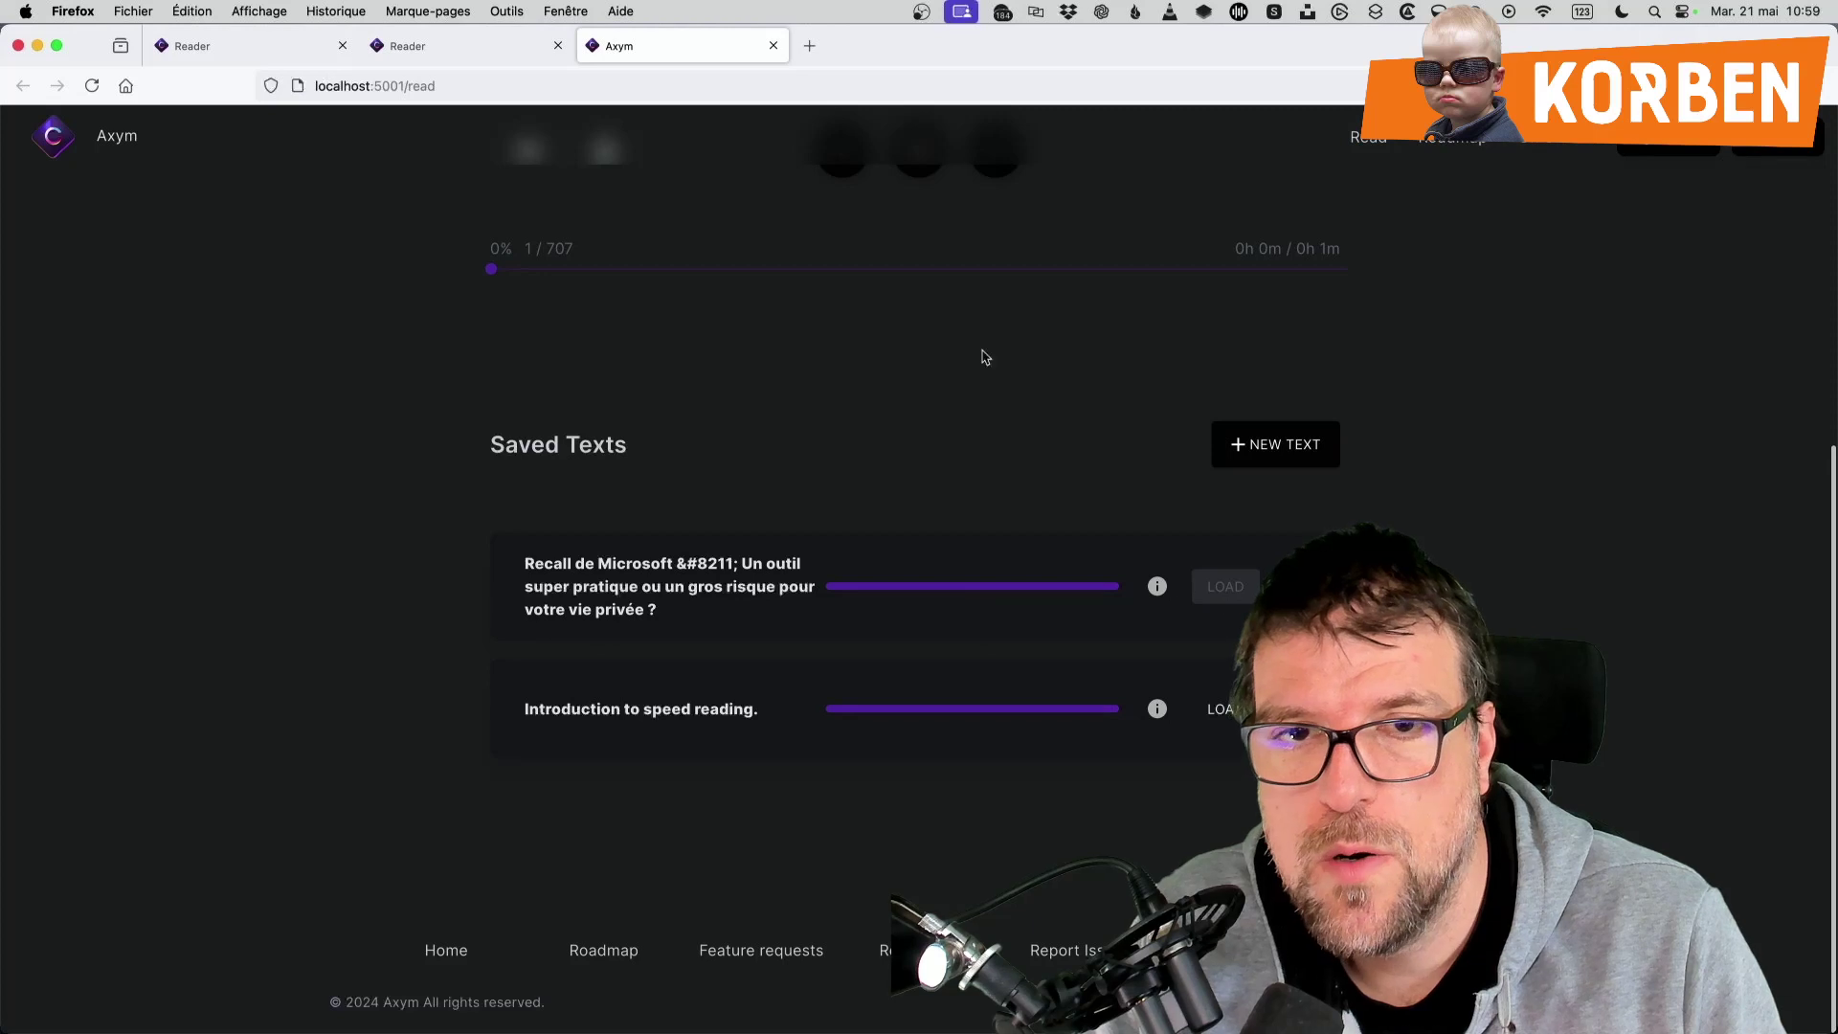
# Turn on focus mode for the Recall de Microsoft article, enlarge the page and start playback
pyautogui.scroll(8, 976, 493)
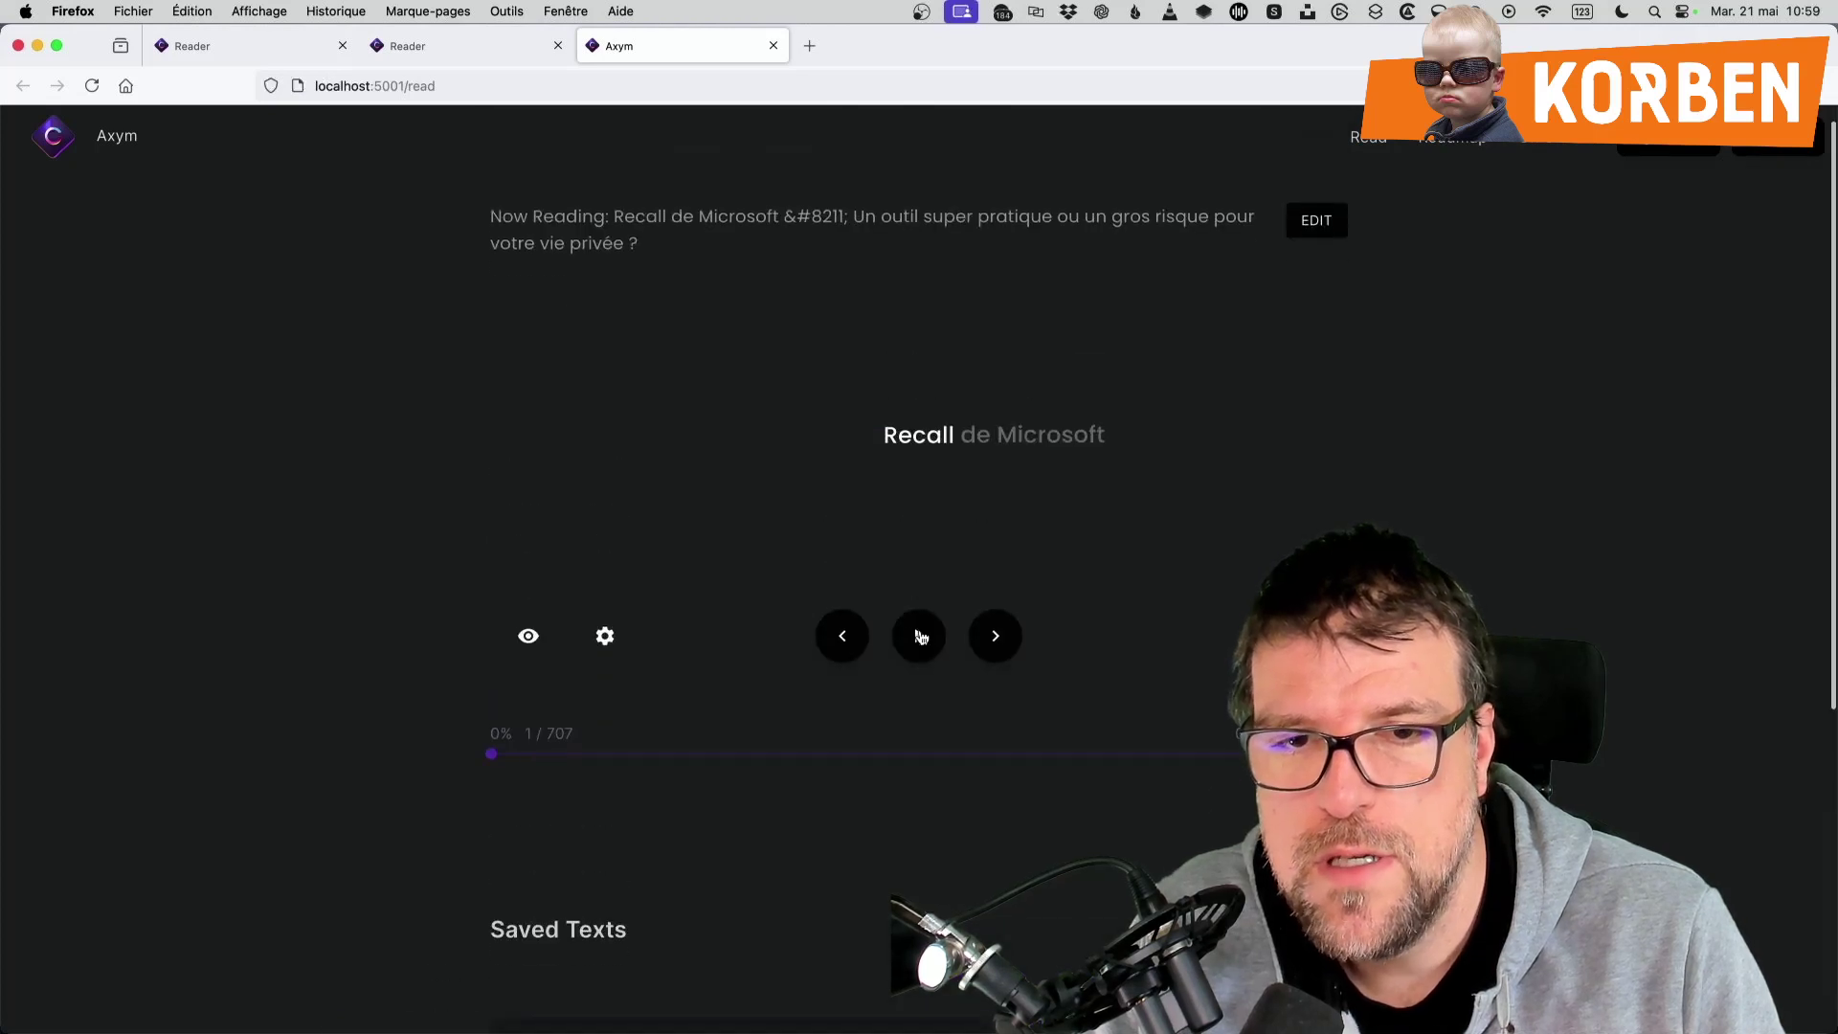
pyautogui.click(532, 633)
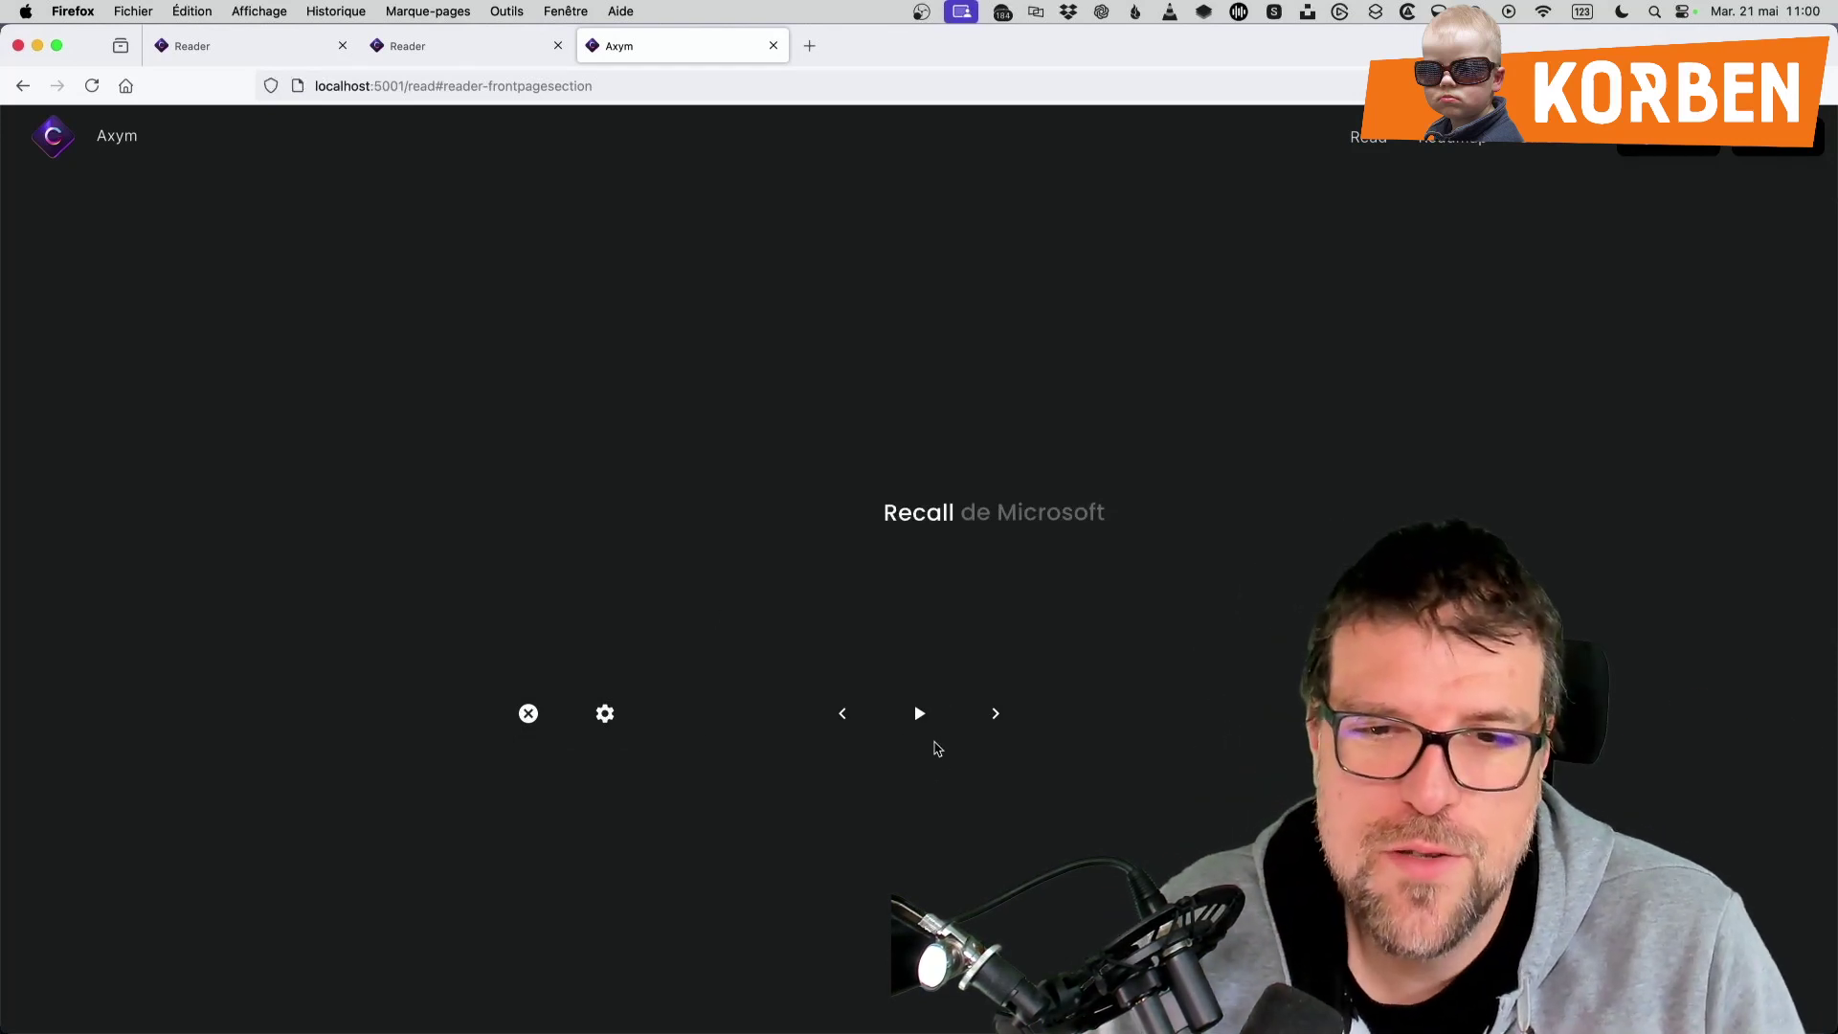
pyautogui.scroll(5, 935, 743)
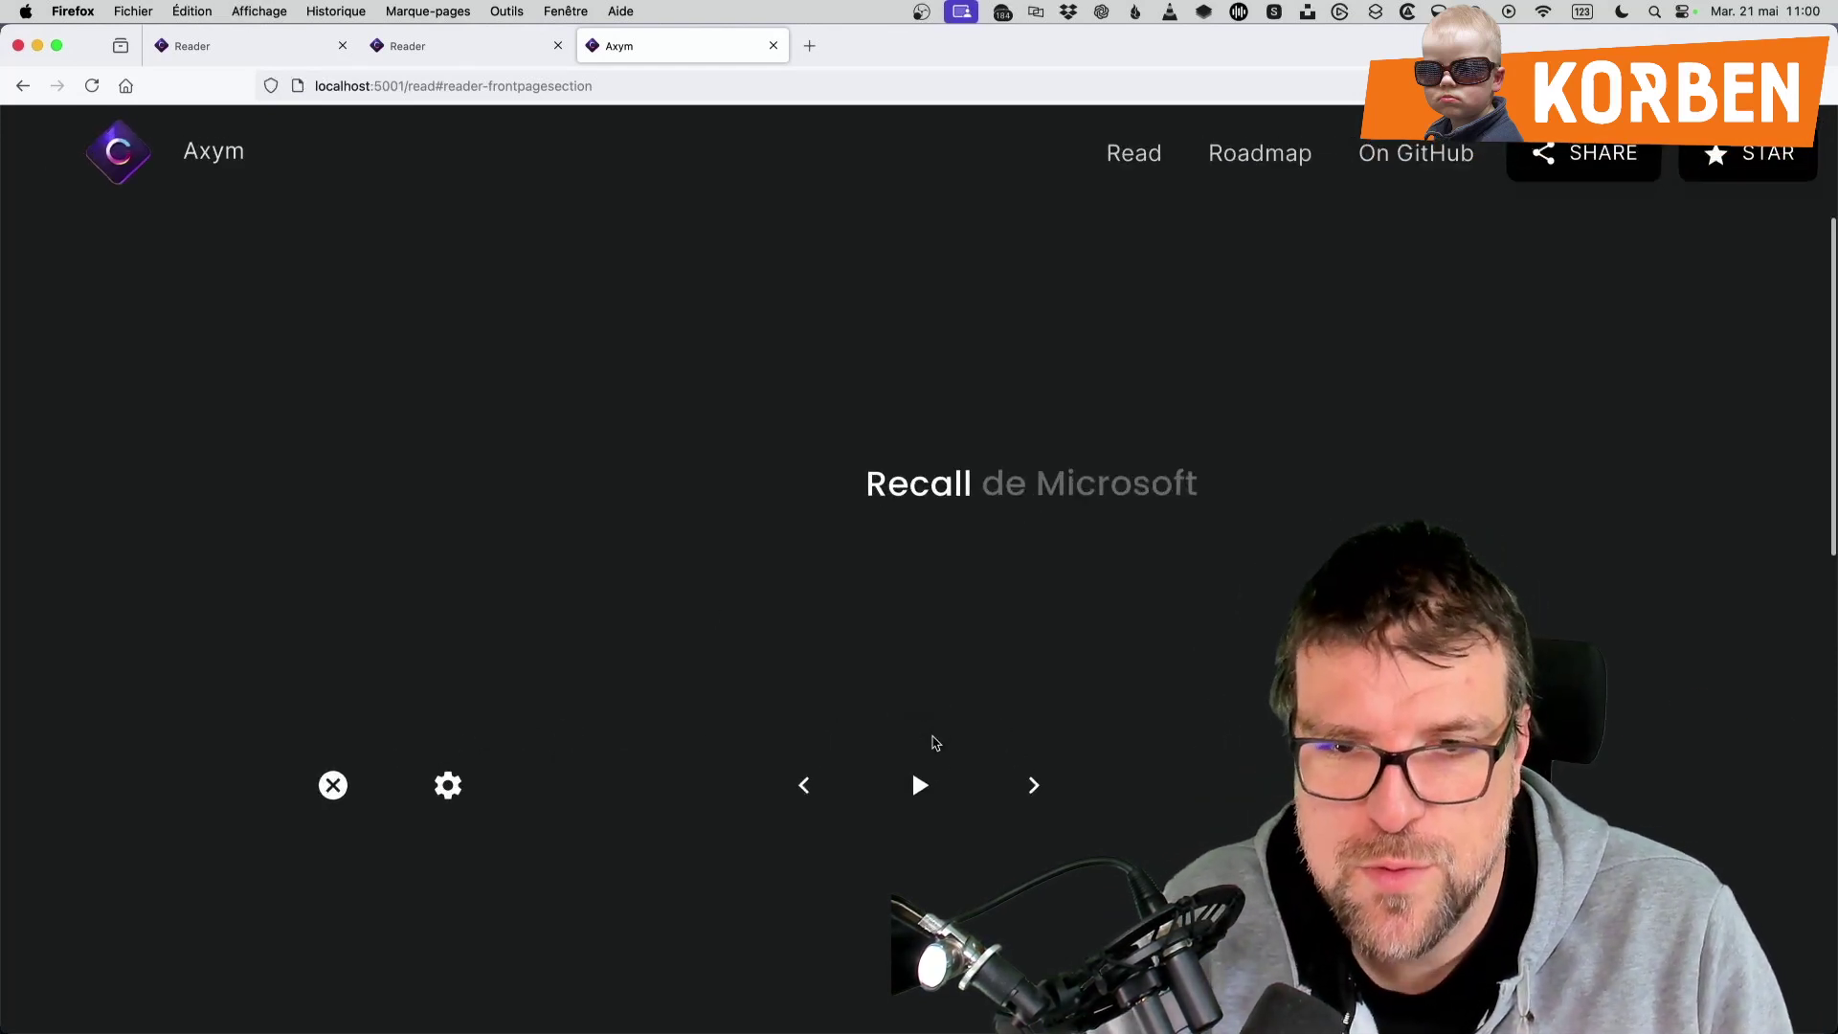
pyautogui.click(936, 772)
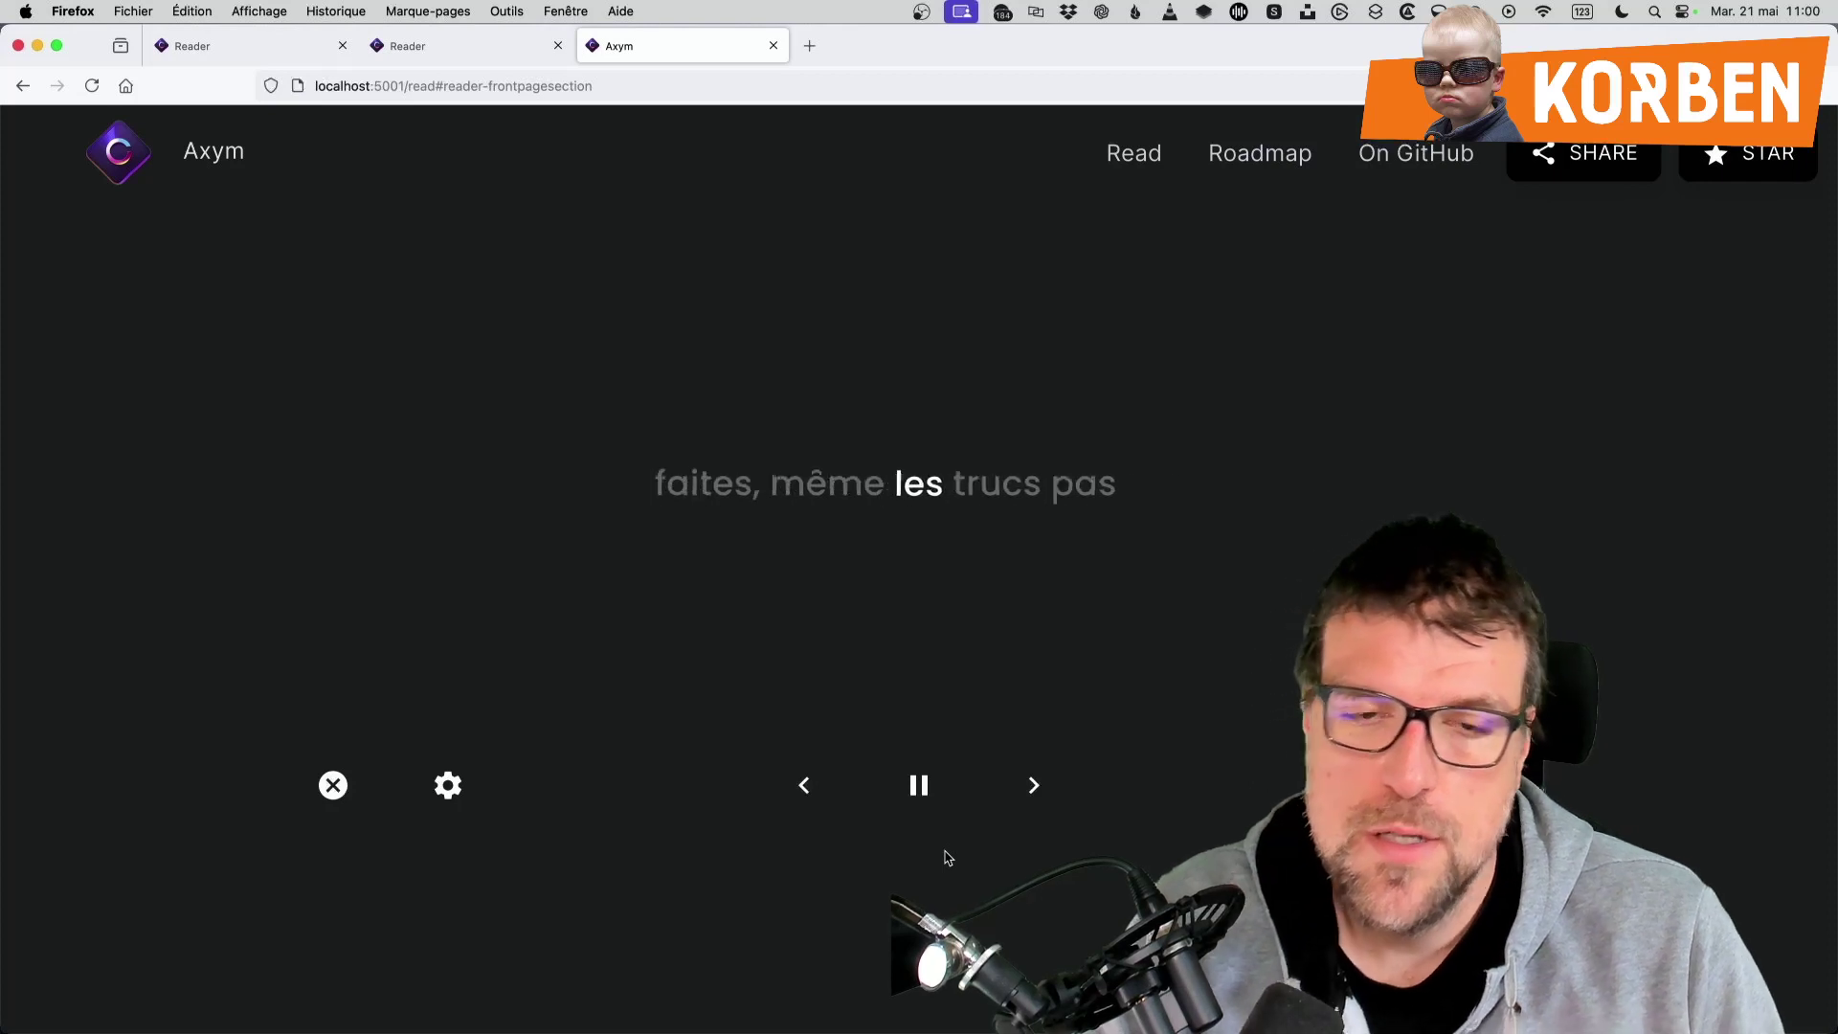
# Set the reader's text size to 36 and its word navigation count to 15 in the configuration
pyautogui.click(447, 785)
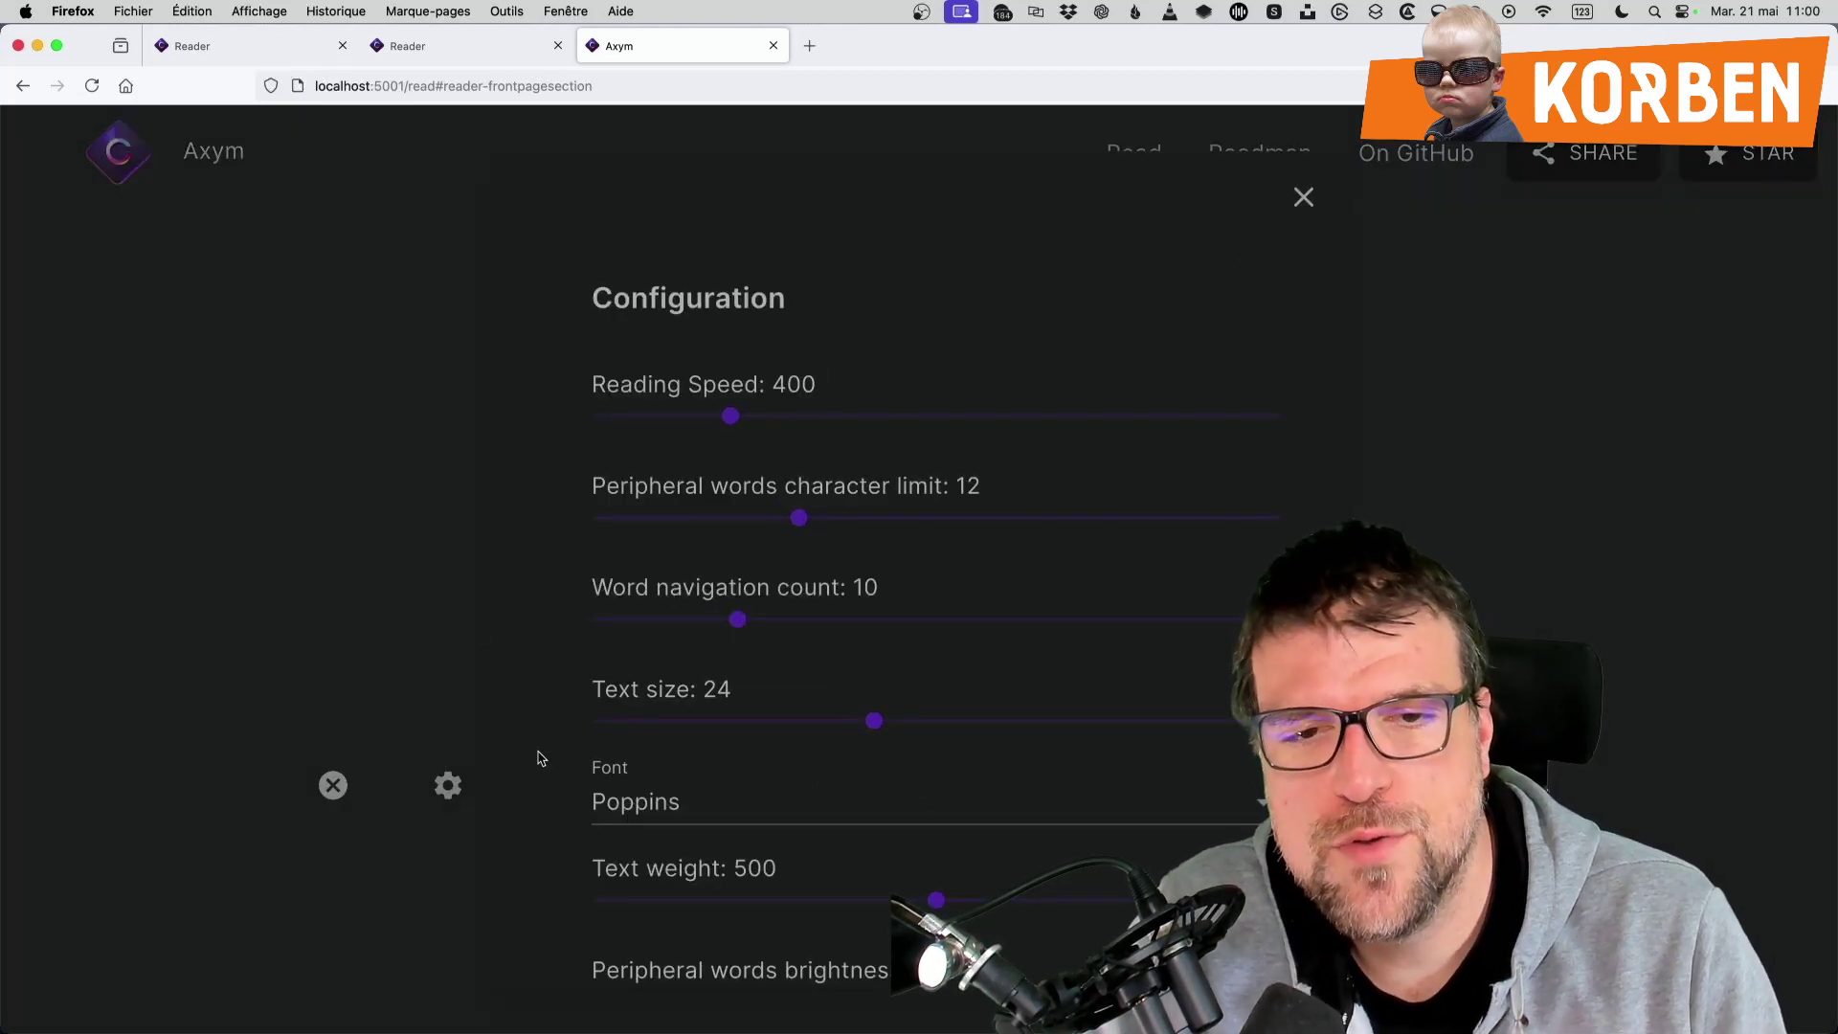
pyautogui.scroll(-3, 657, 728)
pyautogui.moveTo(888, 558); pyautogui.dragTo(1065, 571)
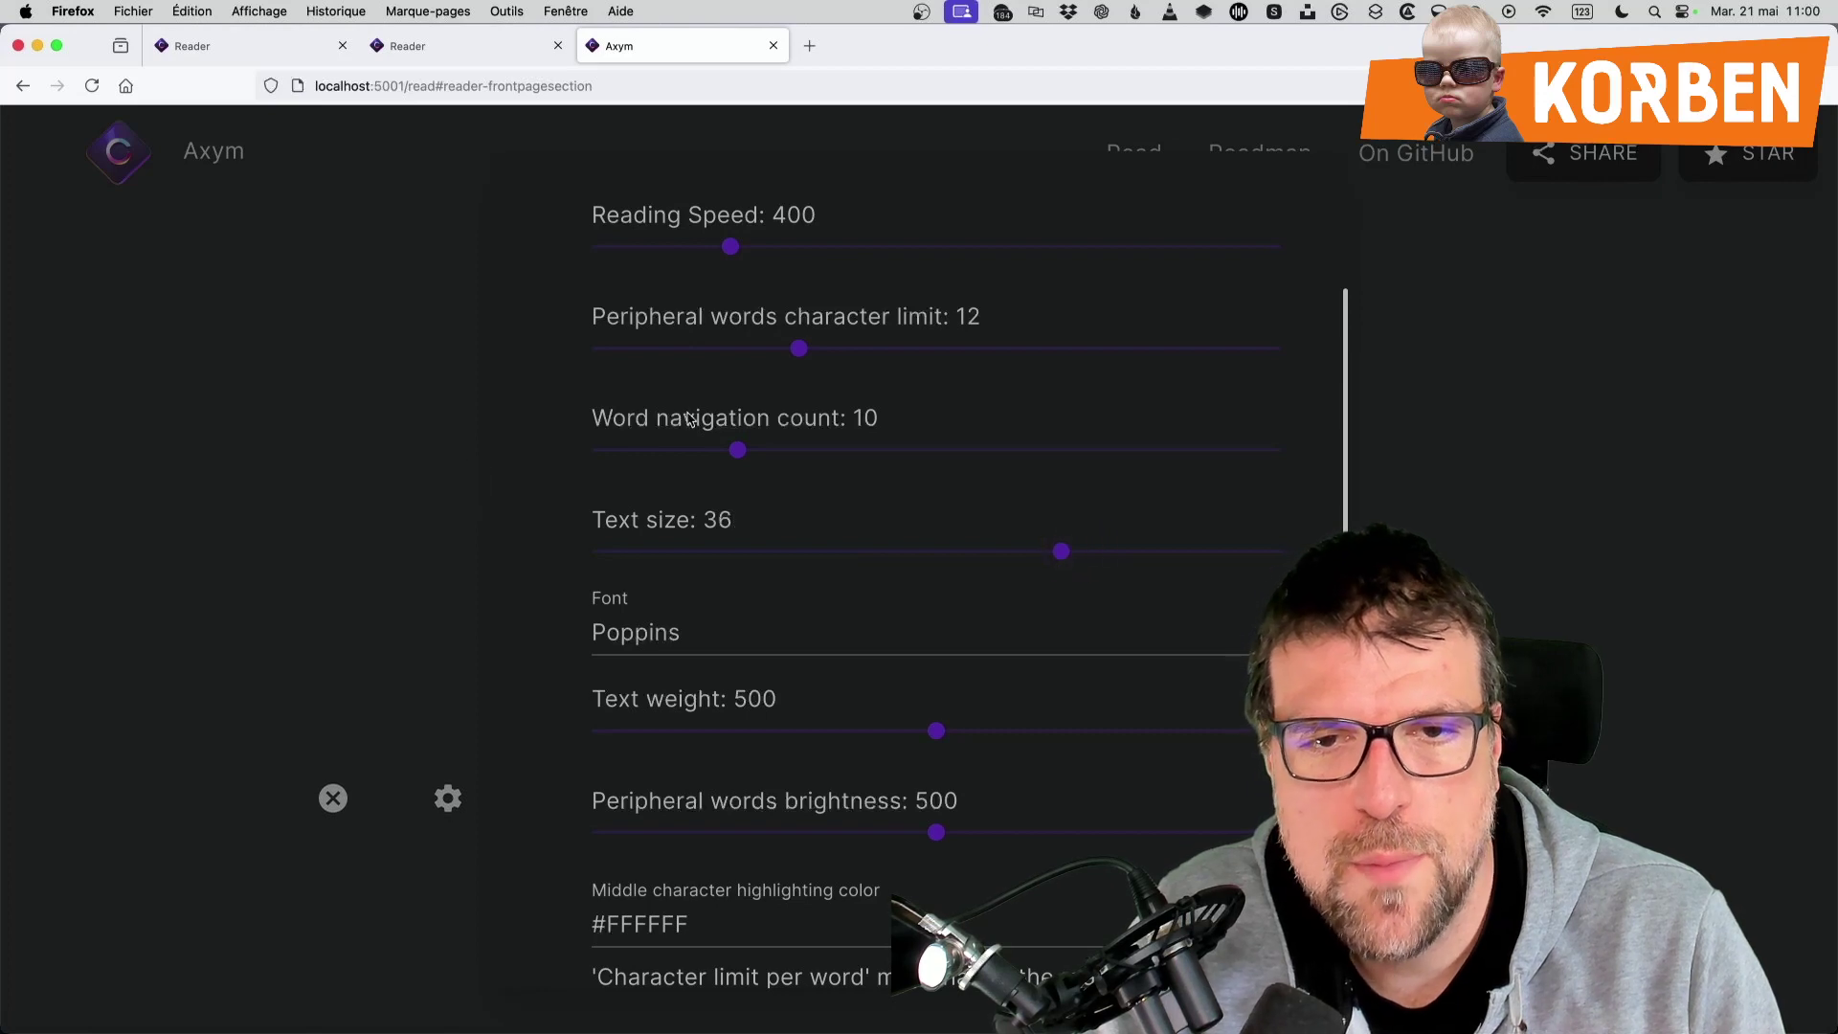
pyautogui.moveTo(737, 450); pyautogui.dragTo(828, 450)
# Style the reader text with the Roboto Condensed font, a text weight of 600 and a peripheral words brightness of 200
pyautogui.scroll(-2, 689, 515)
pyautogui.click(689, 516)
pyautogui.click(706, 855)
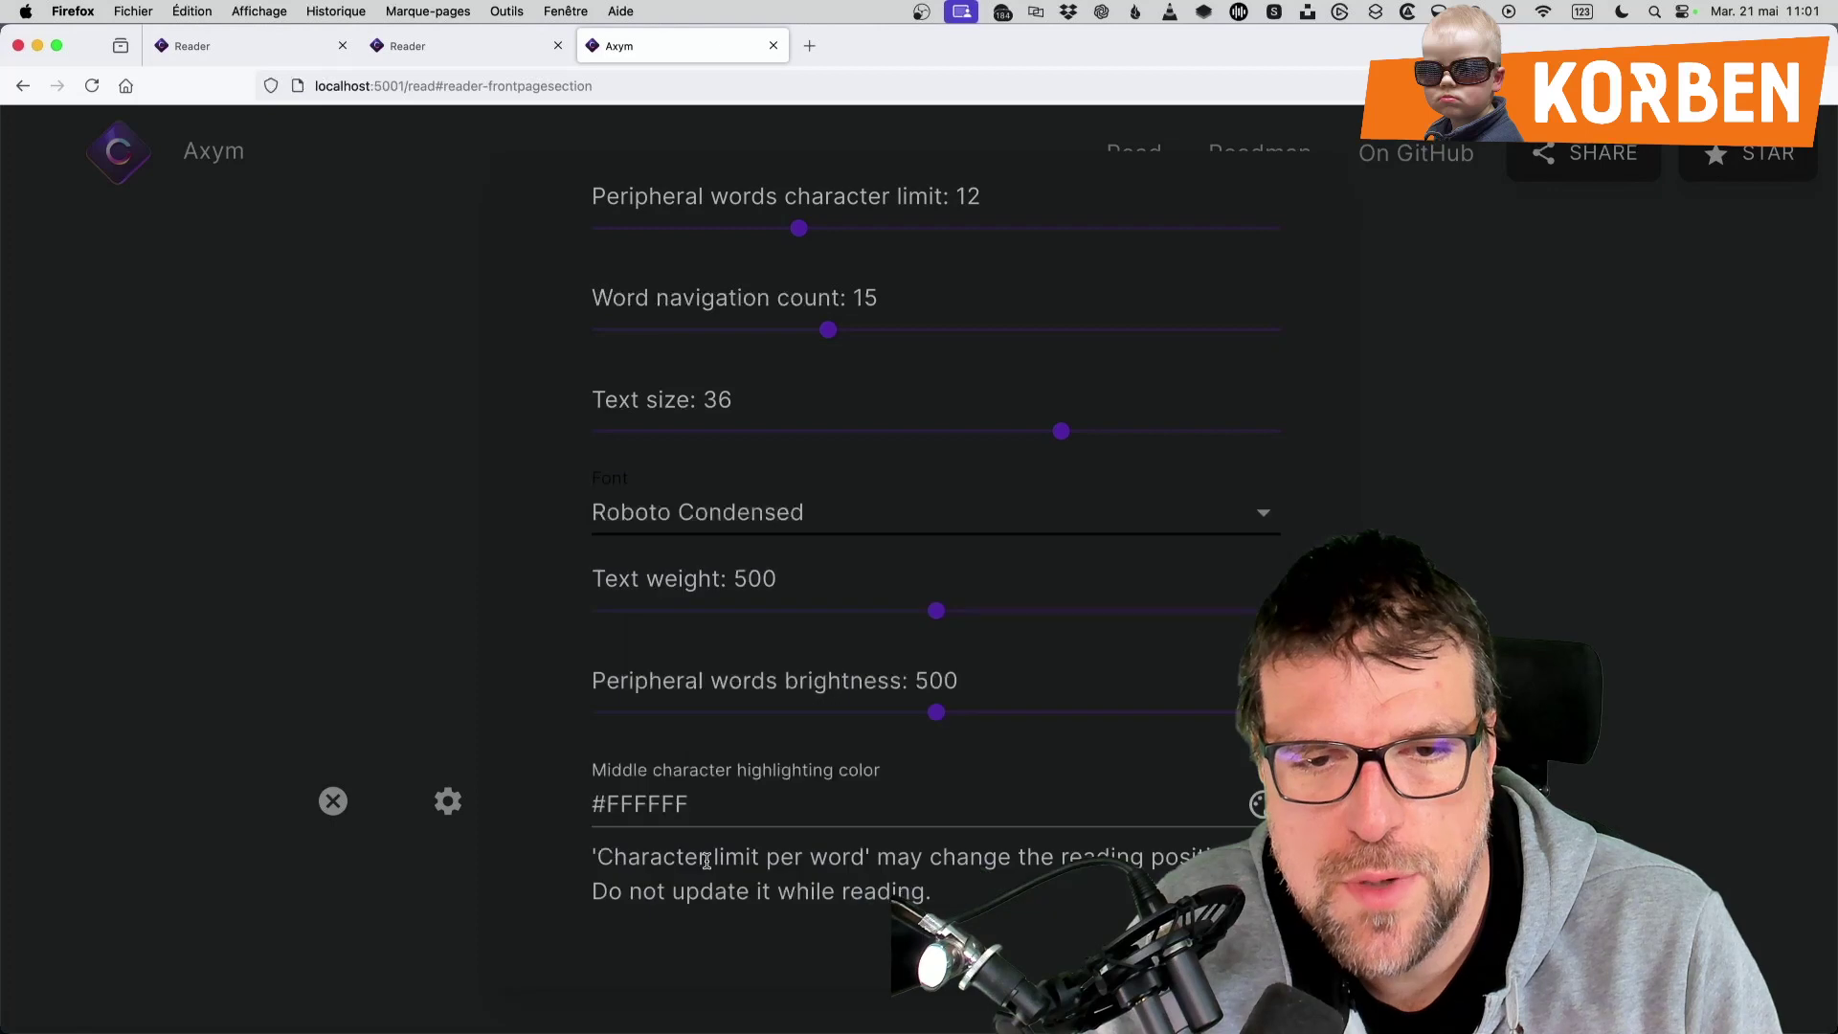
pyautogui.moveTo(939, 614); pyautogui.dragTo(1051, 611)
pyautogui.moveTo(1091, 712); pyautogui.dragTo(680, 713)
# Set the middle character highlighting color to the green #4fda25
pyautogui.click(791, 806)
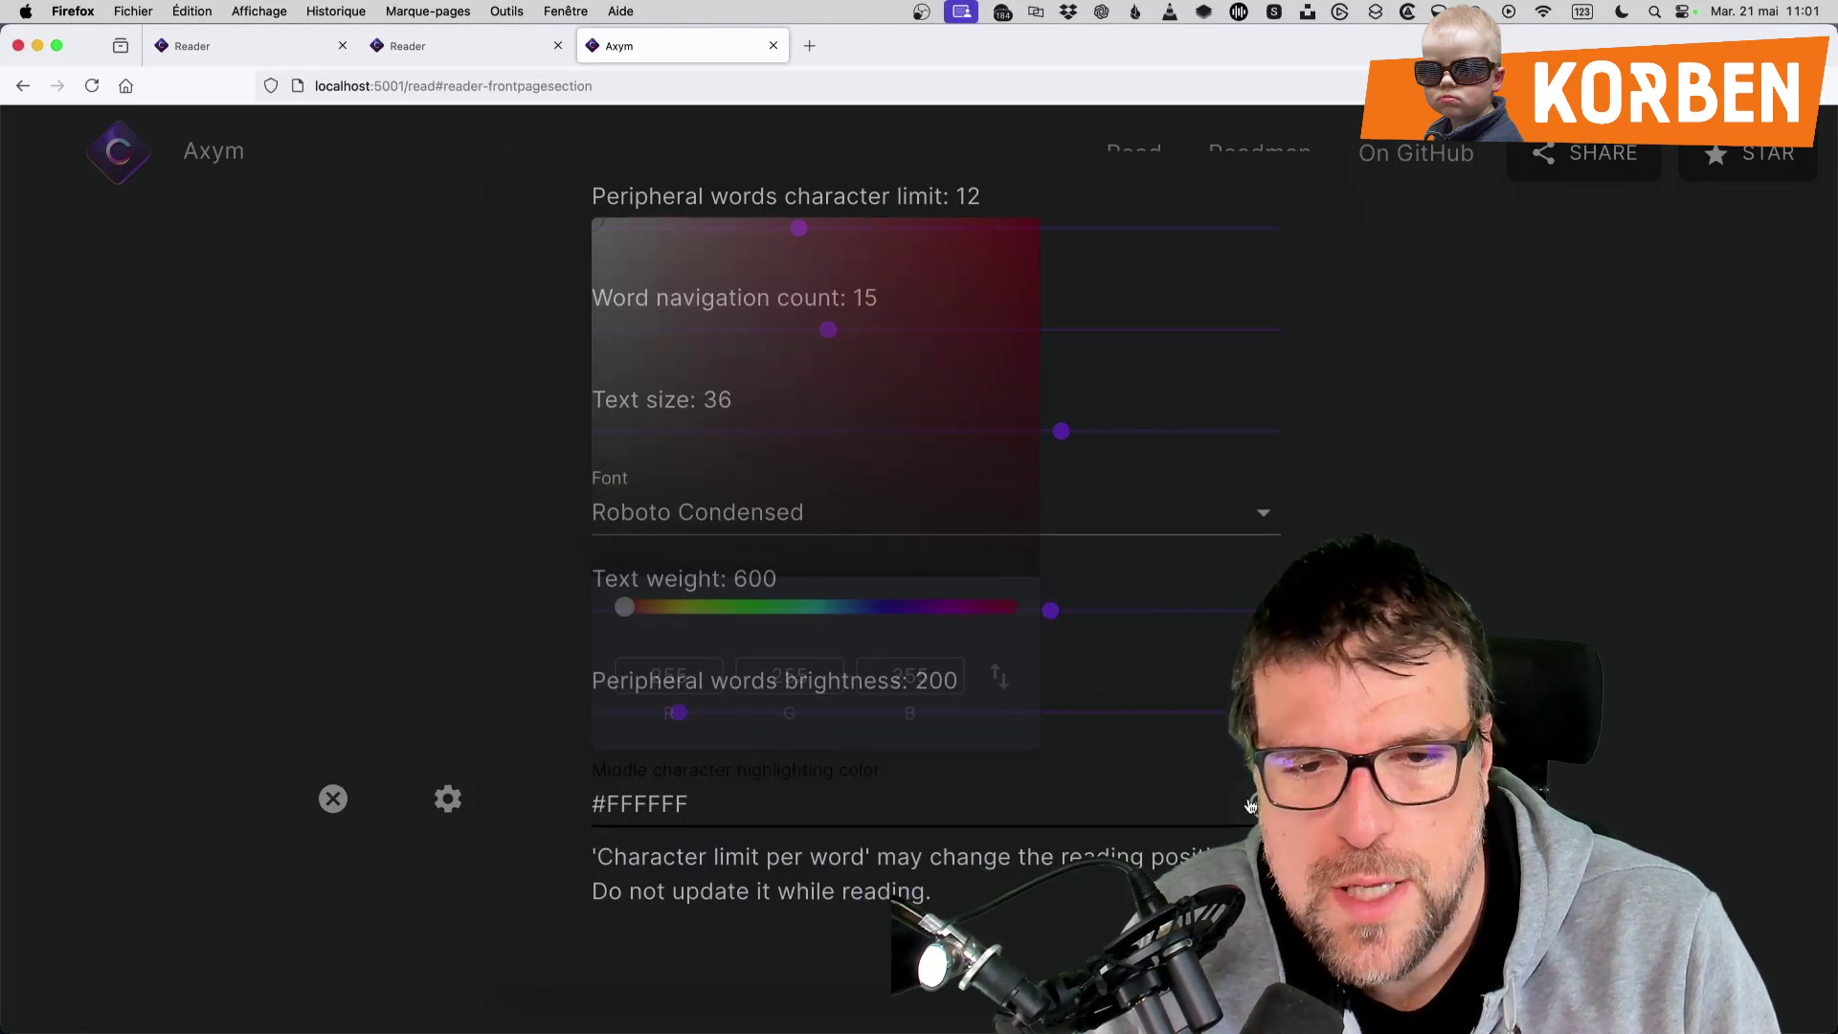
pyautogui.click(732, 494)
pyautogui.click(964, 287)
pyautogui.click(964, 271)
pyautogui.click(737, 607)
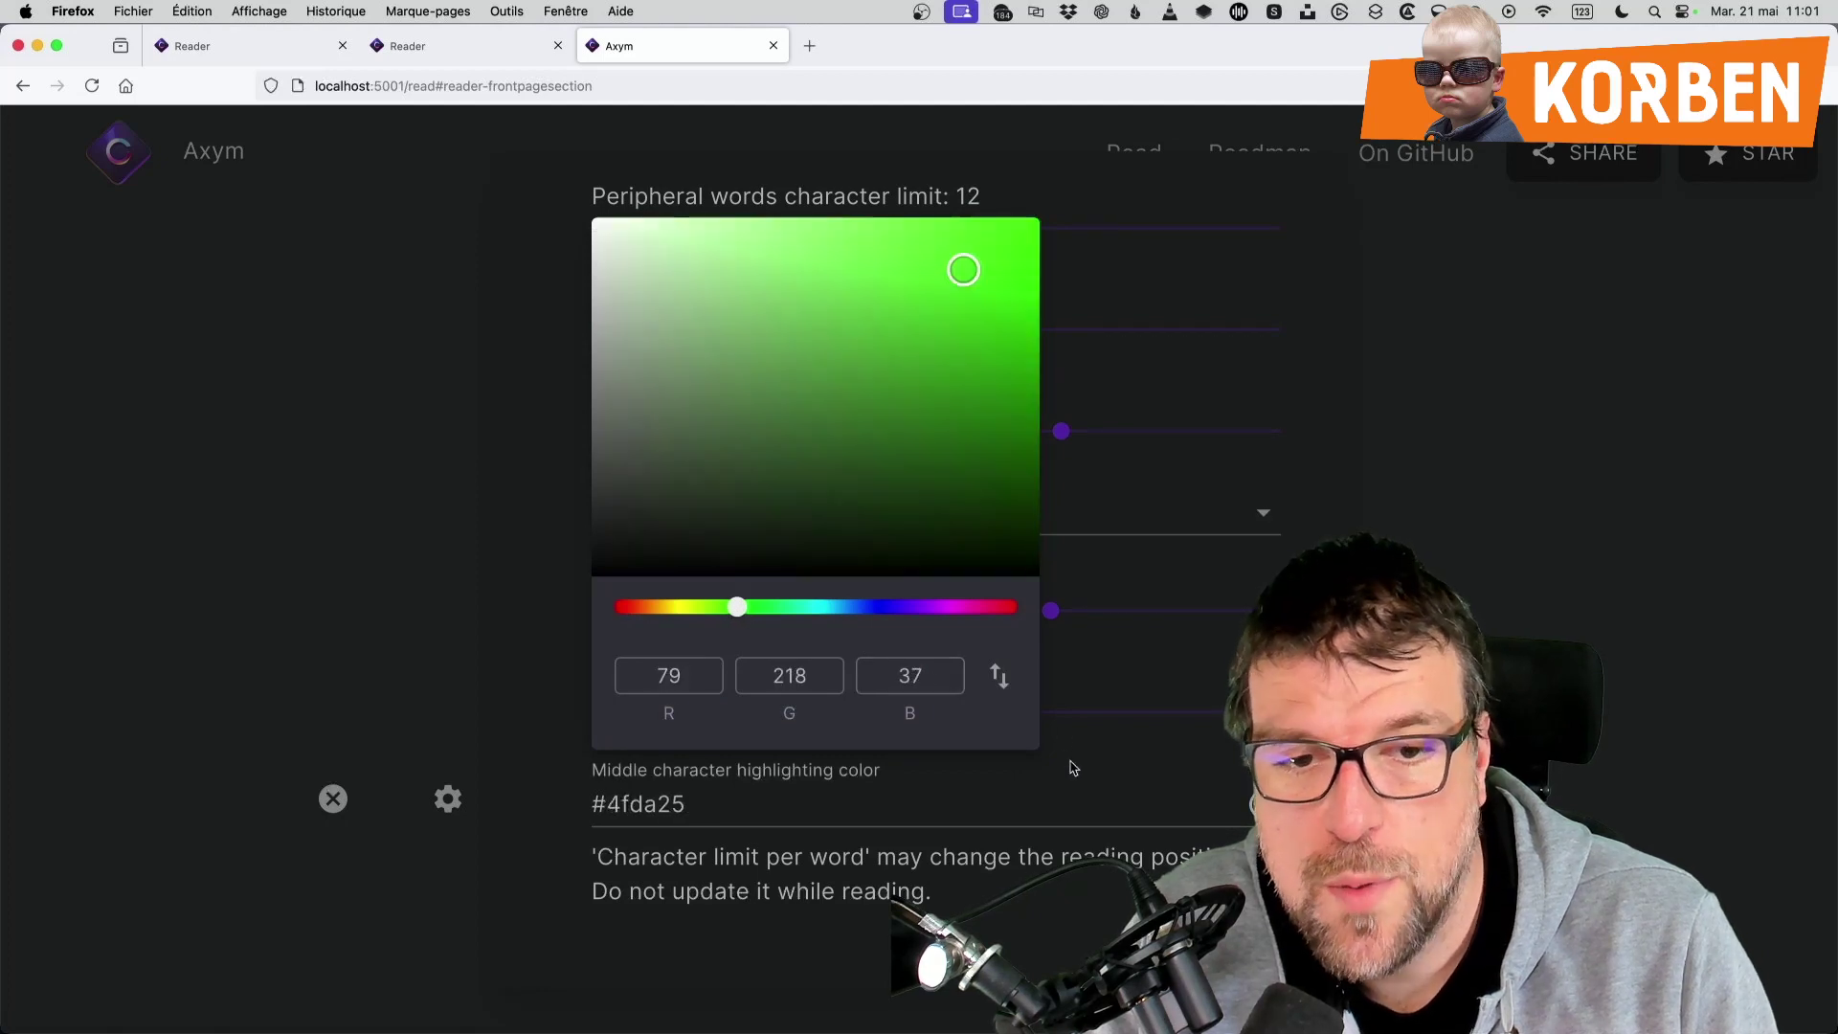
# Close the color picker and the configuration and play a short stretch of the article with the new styling
pyautogui.click(1307, 194)
pyautogui.click(1312, 195)
pyautogui.click(920, 799)
pyautogui.click(919, 799)
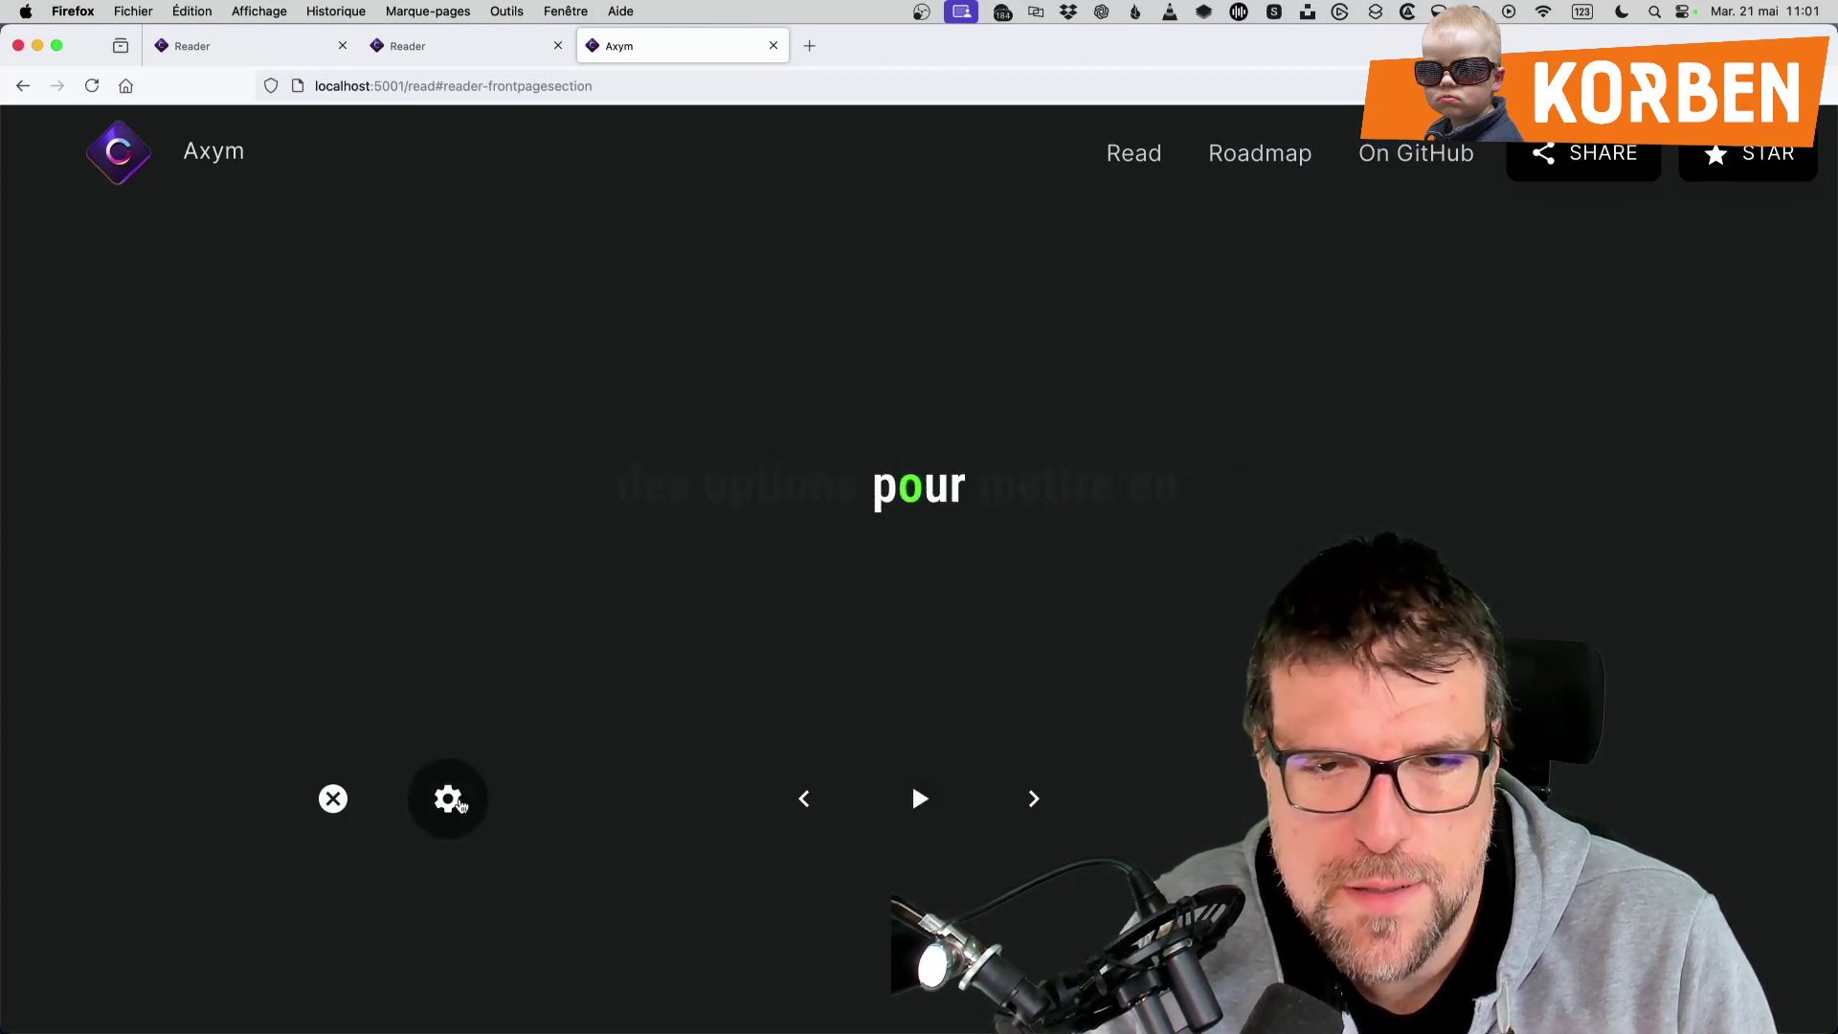
# Review the reader configuration and examine the highlighted middle letter of the word "pour" in the article
pyautogui.click(448, 798)
pyautogui.scroll(-3, 727, 779)
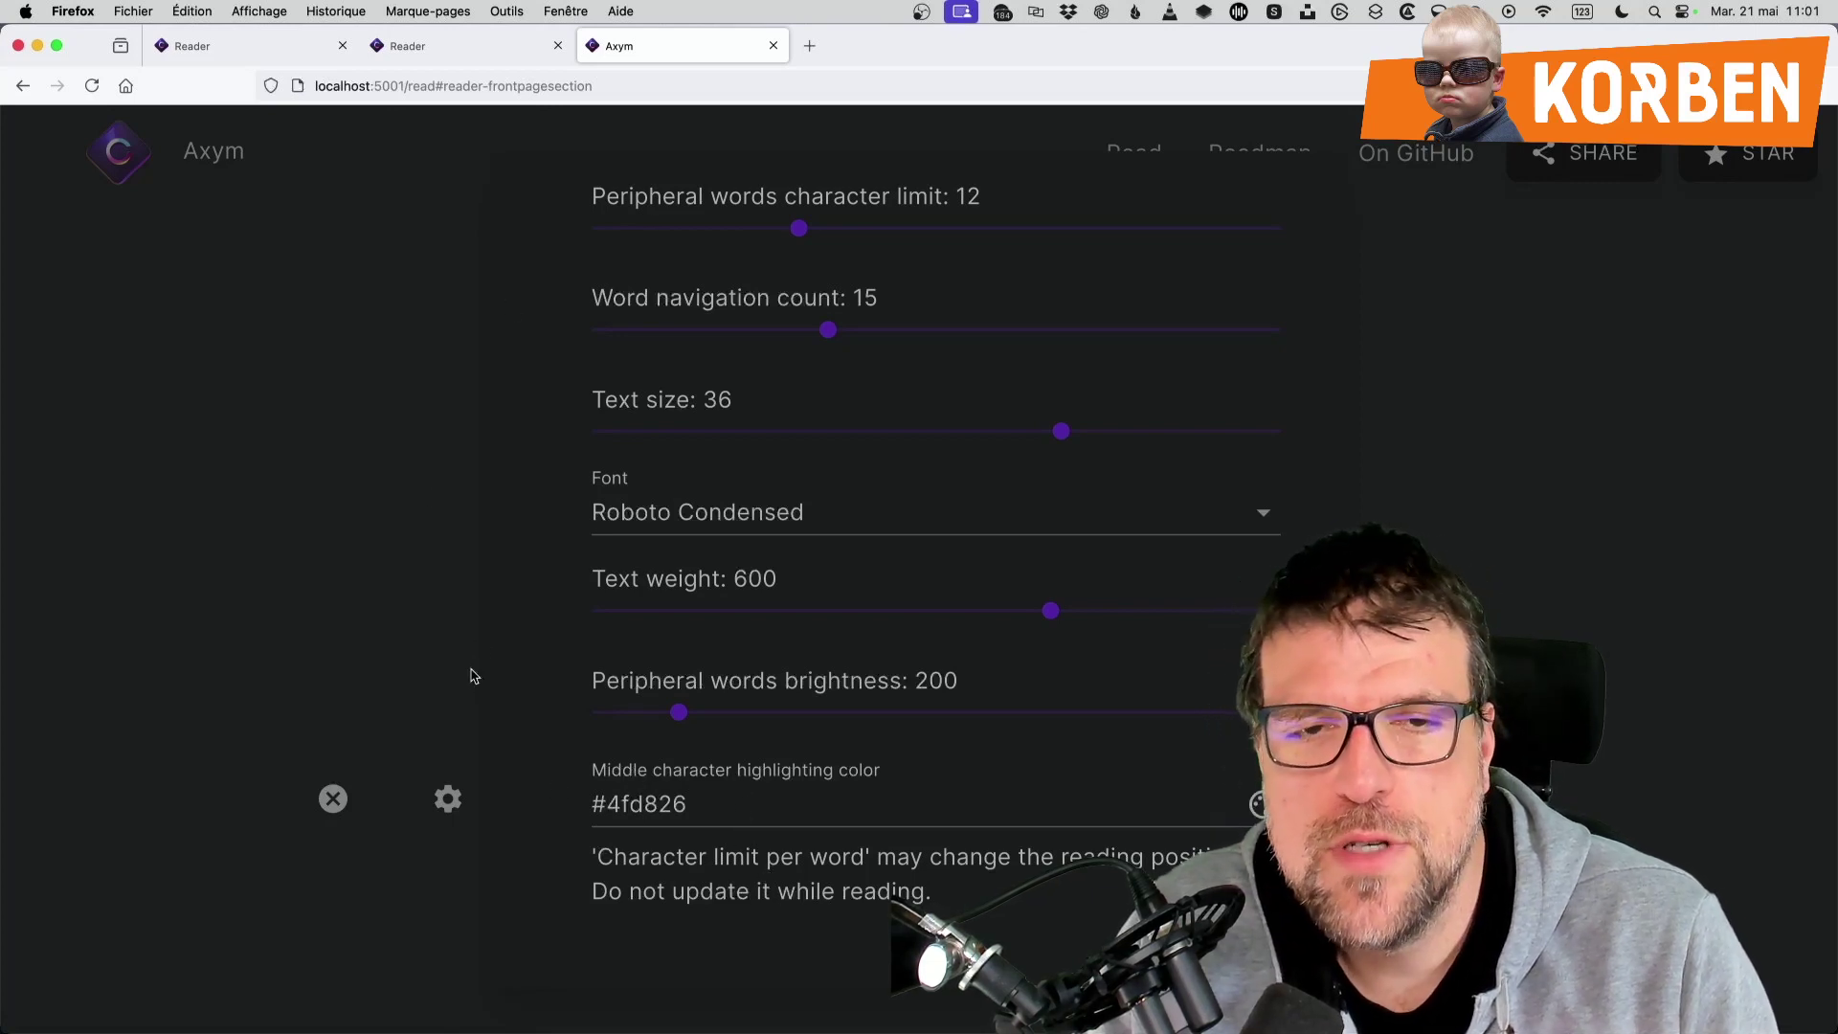
pyautogui.click(421, 442)
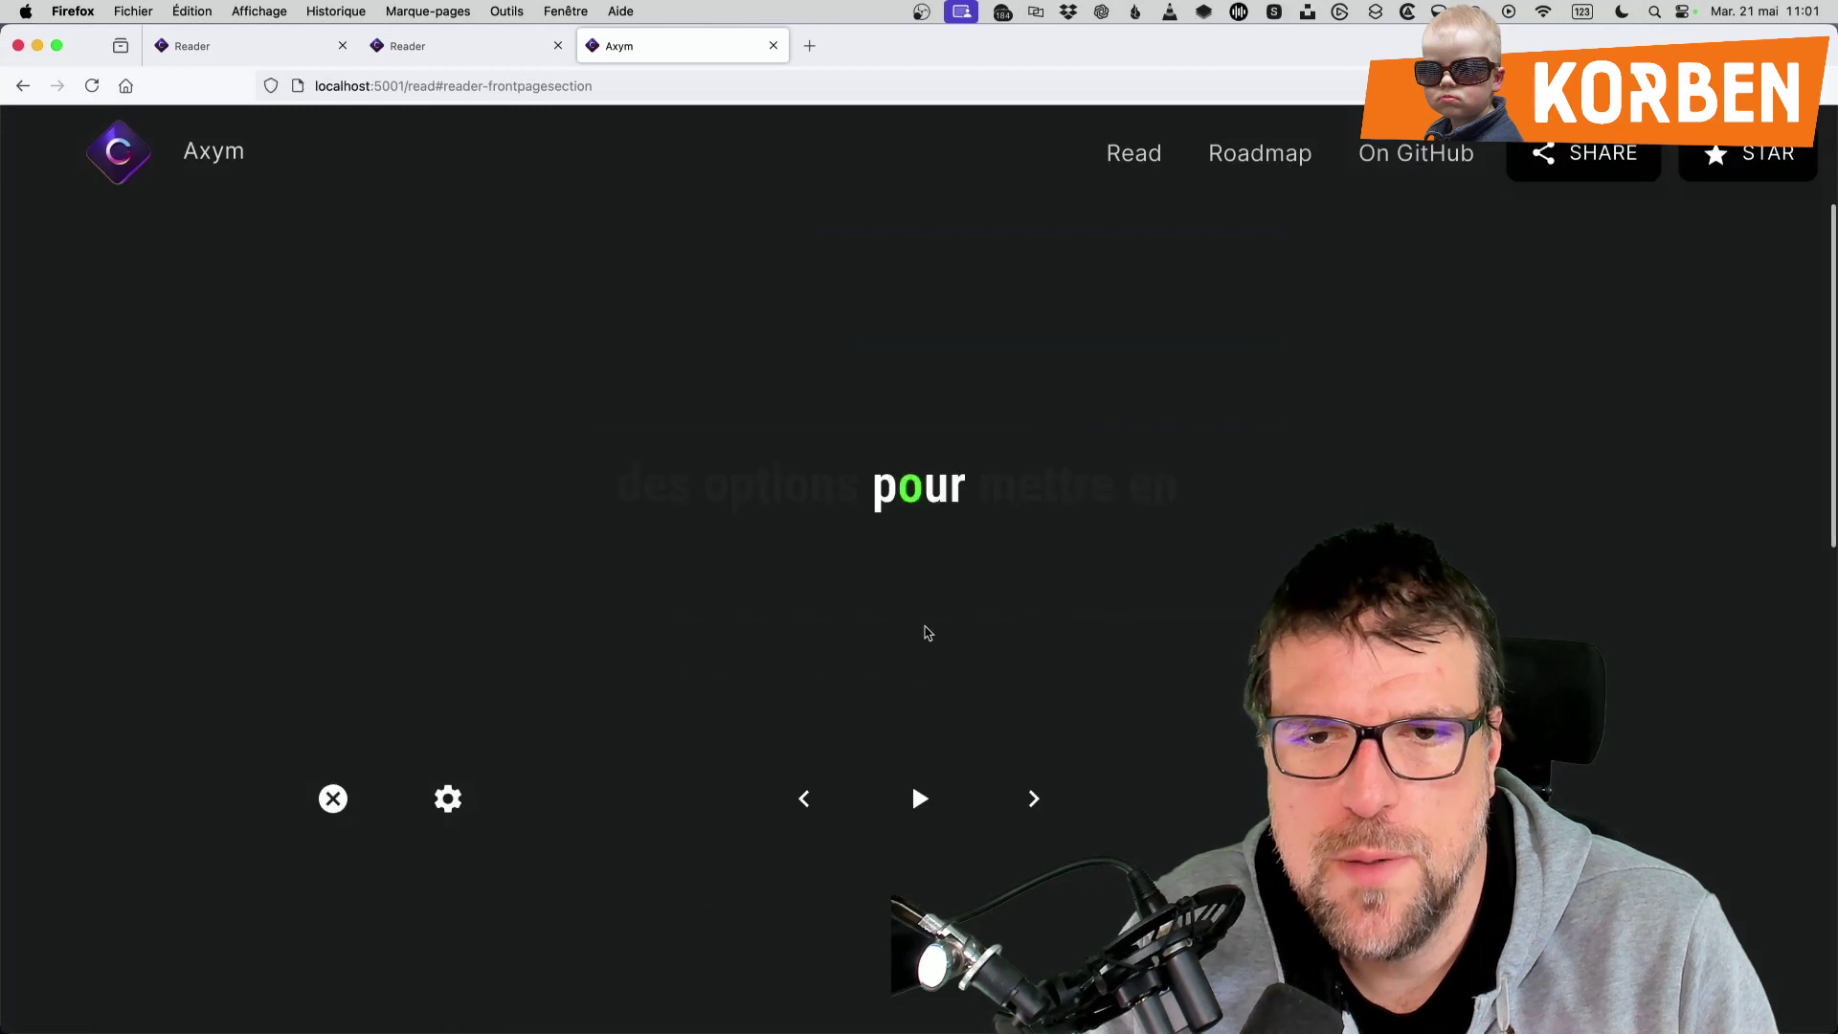
pyautogui.moveTo(908, 500); pyautogui.dragTo(914, 495)
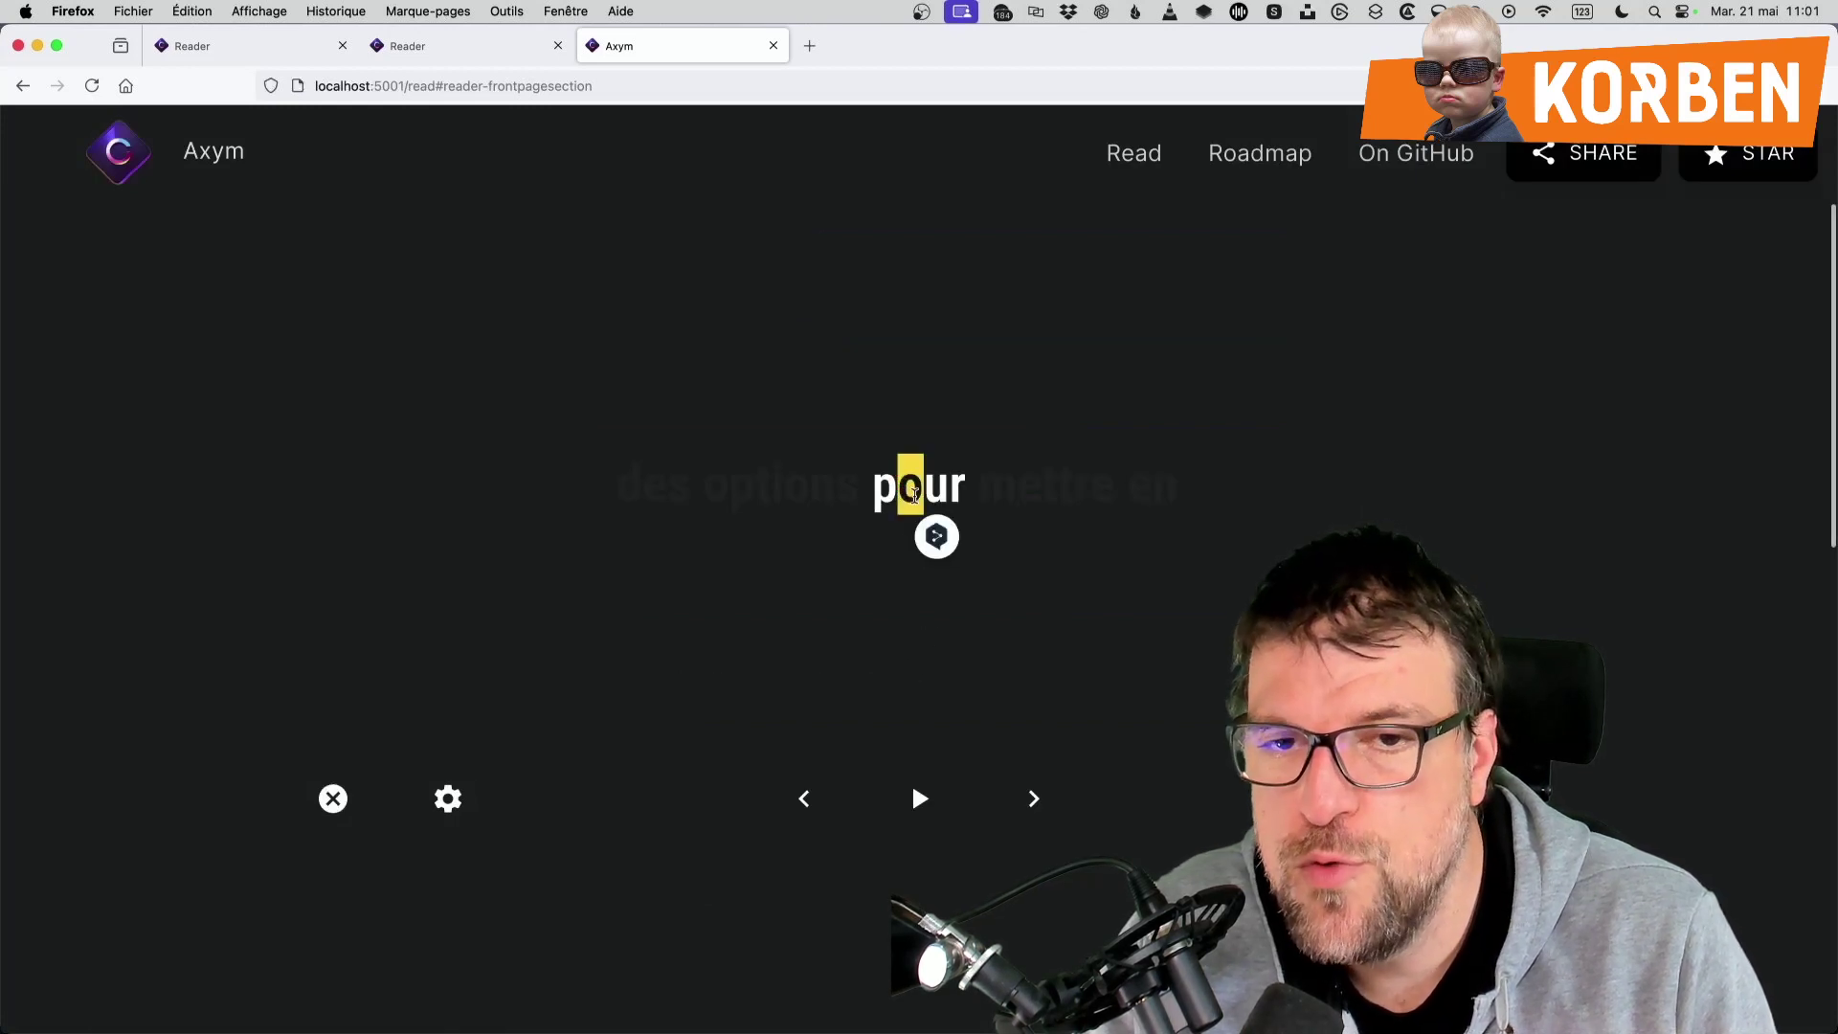
pyautogui.click(962, 500)
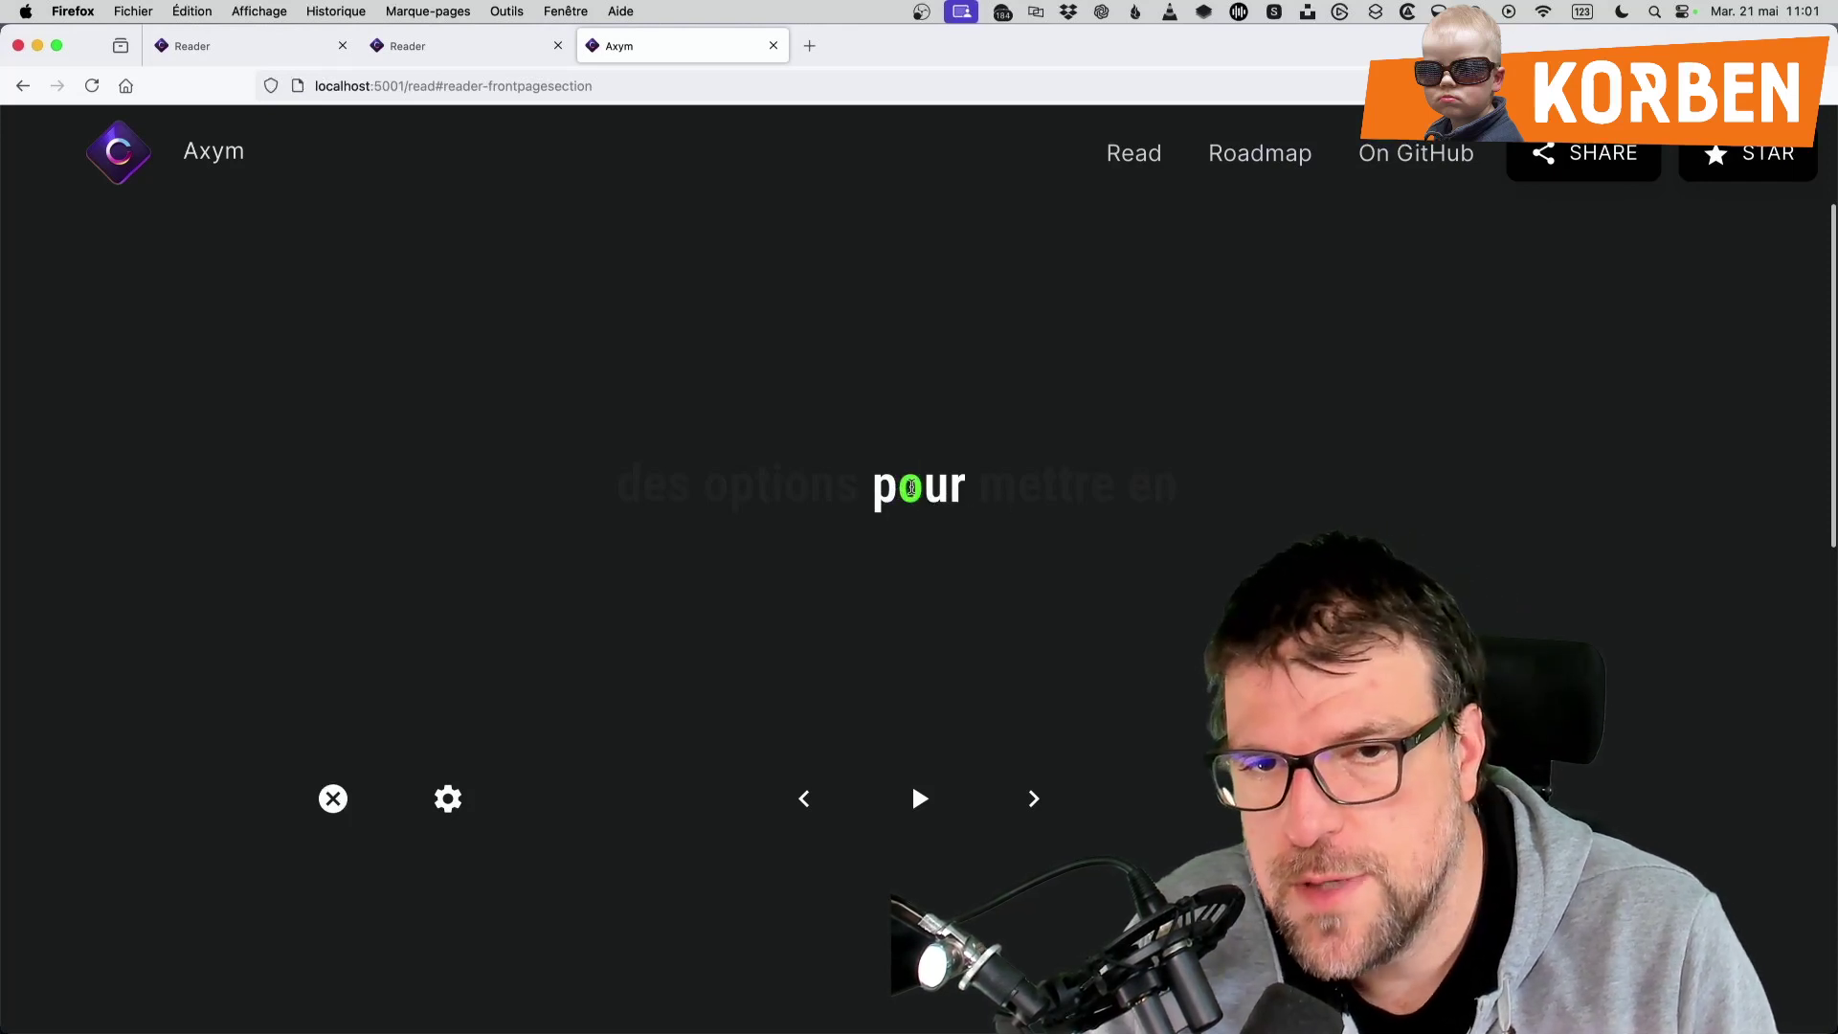
pyautogui.moveTo(907, 499); pyautogui.dragTo(925, 498)
# Play the article further, examine the word "contenus" on pause and resume playback
pyautogui.click(911, 799)
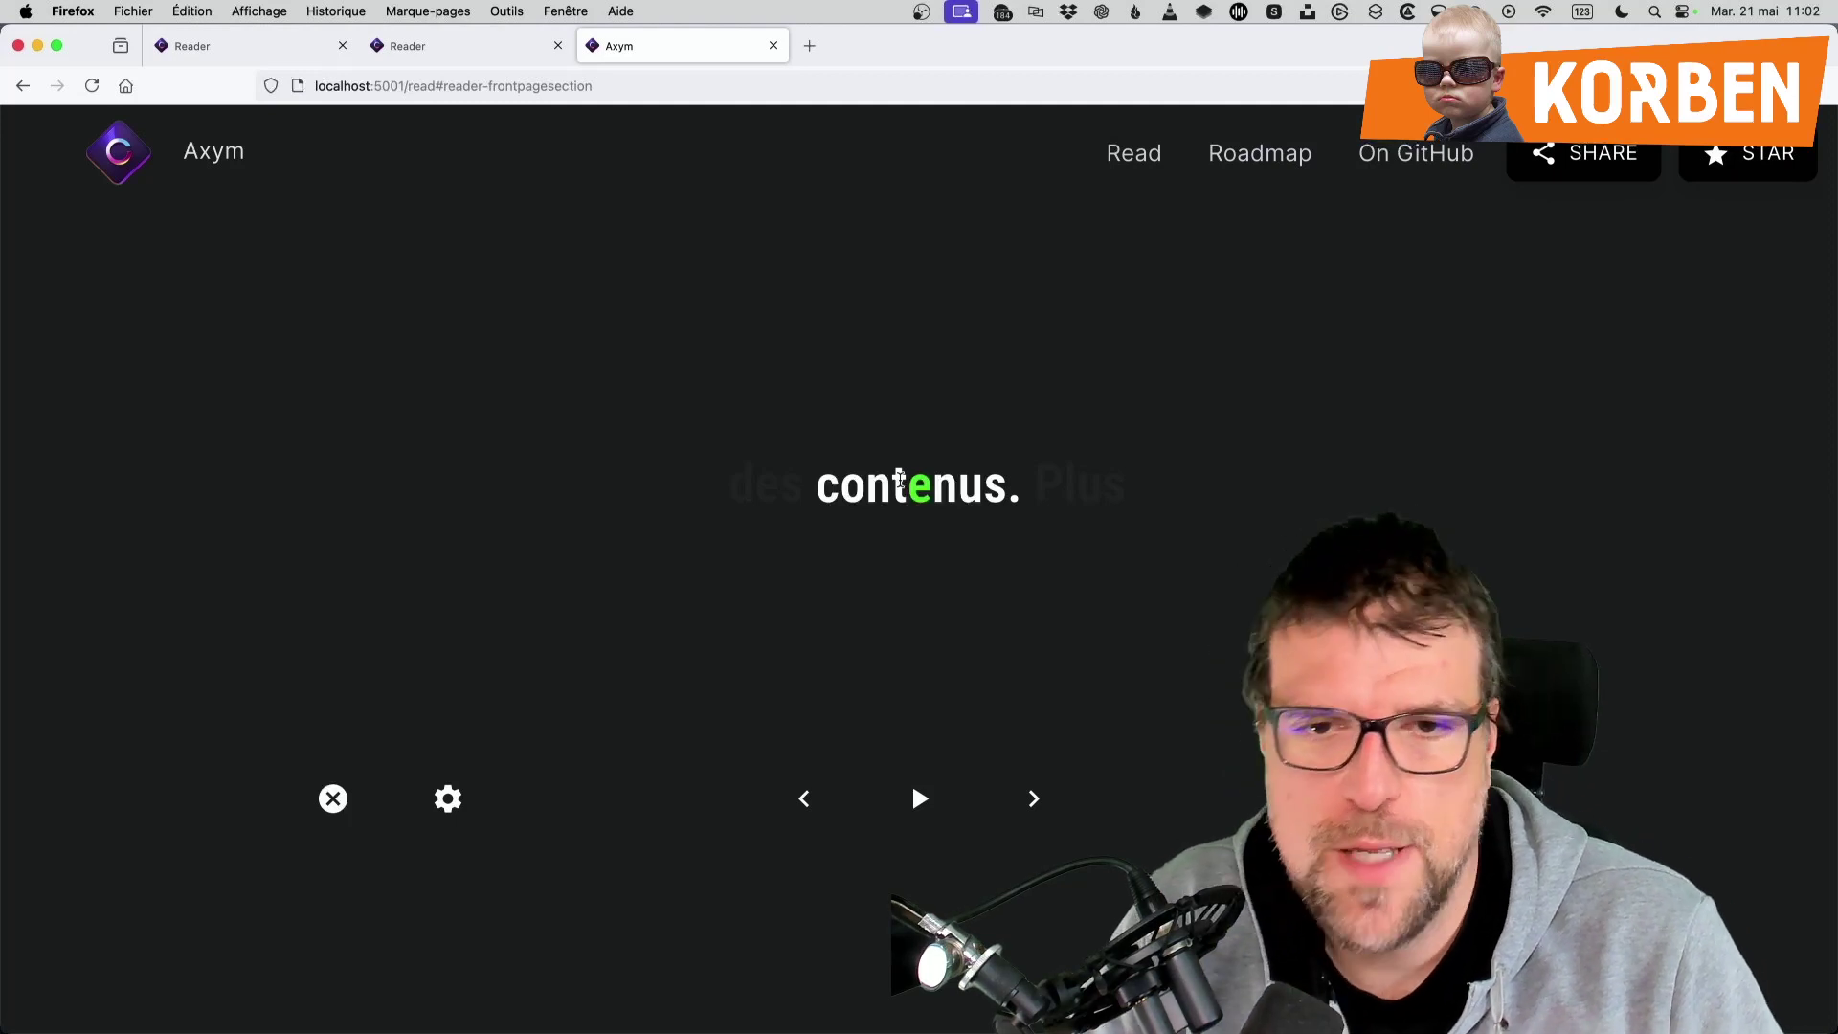
pyautogui.moveTo(814, 499); pyautogui.dragTo(853, 487)
pyautogui.click(878, 492)
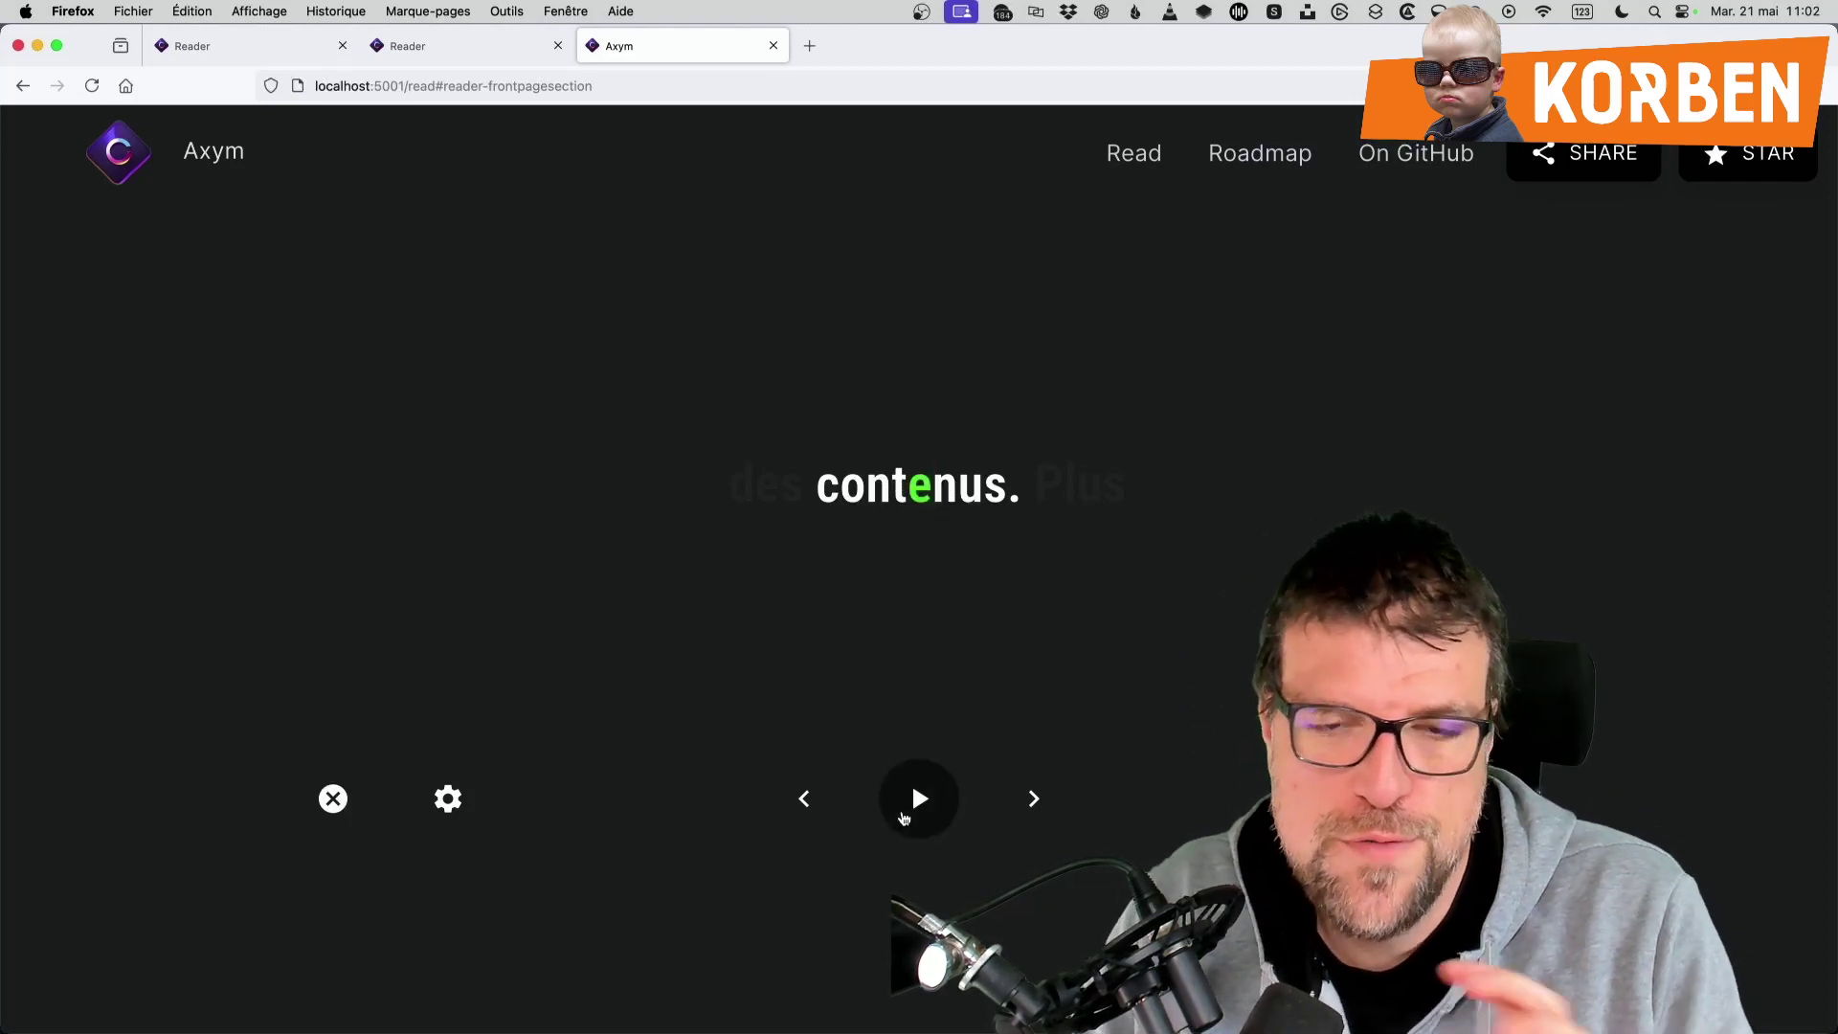
pyautogui.click(908, 815)
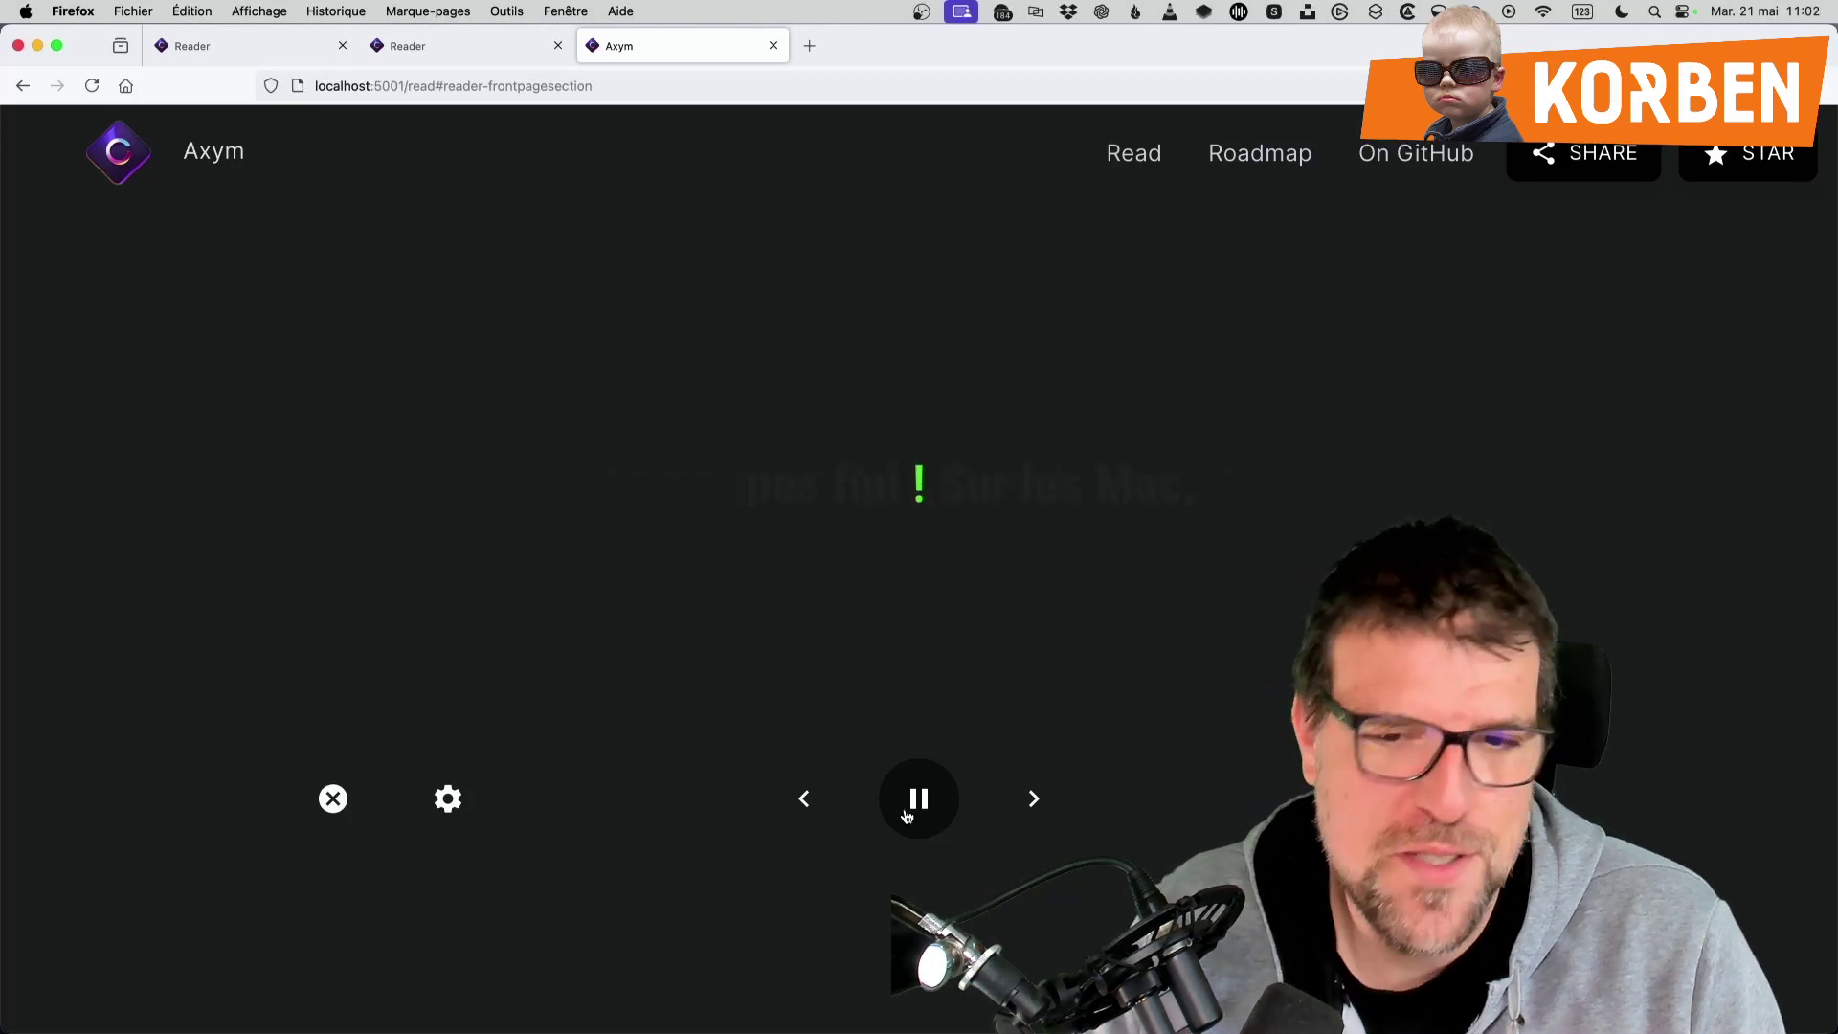
# Set the reading speed to 301 in the configuration and play a short stretch of the article at that pace
pyautogui.click(448, 799)
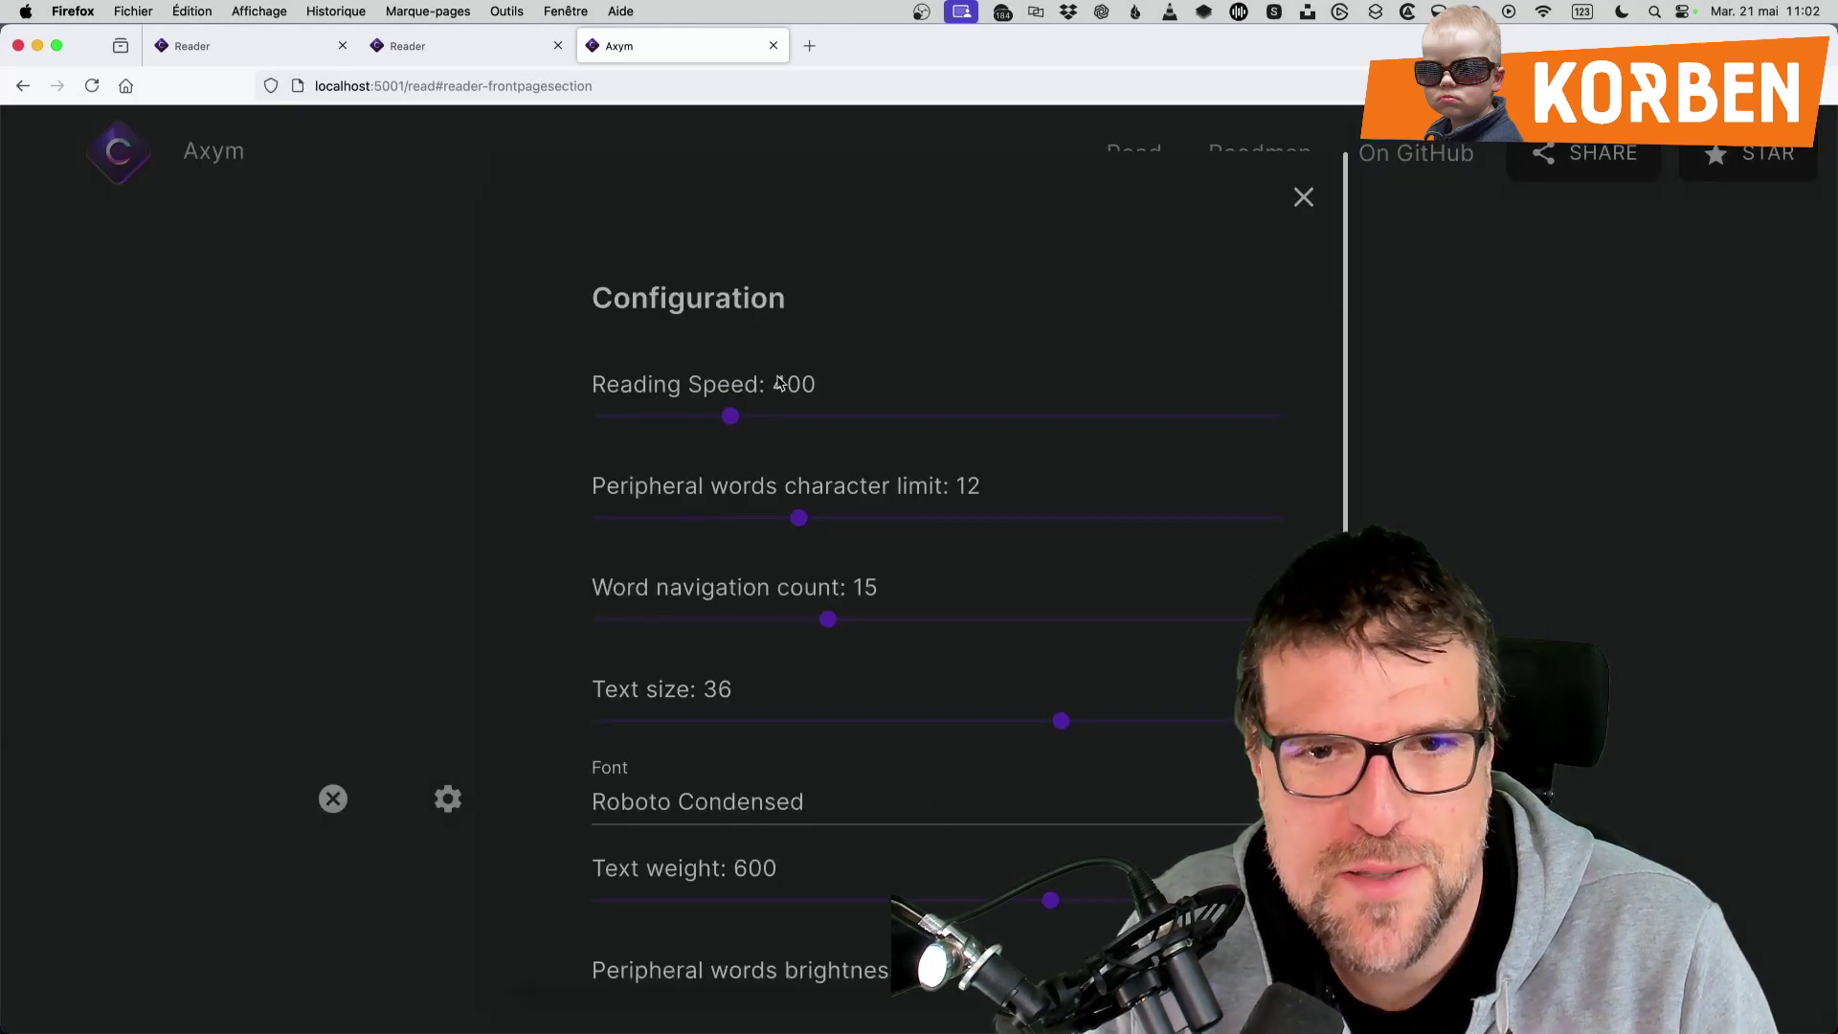
pyautogui.moveTo(731, 416)
pyautogui.mouseDown()
pyautogui.moveTo(654, 415)
pyautogui.moveTo(698, 426)
pyautogui.mouseUp()
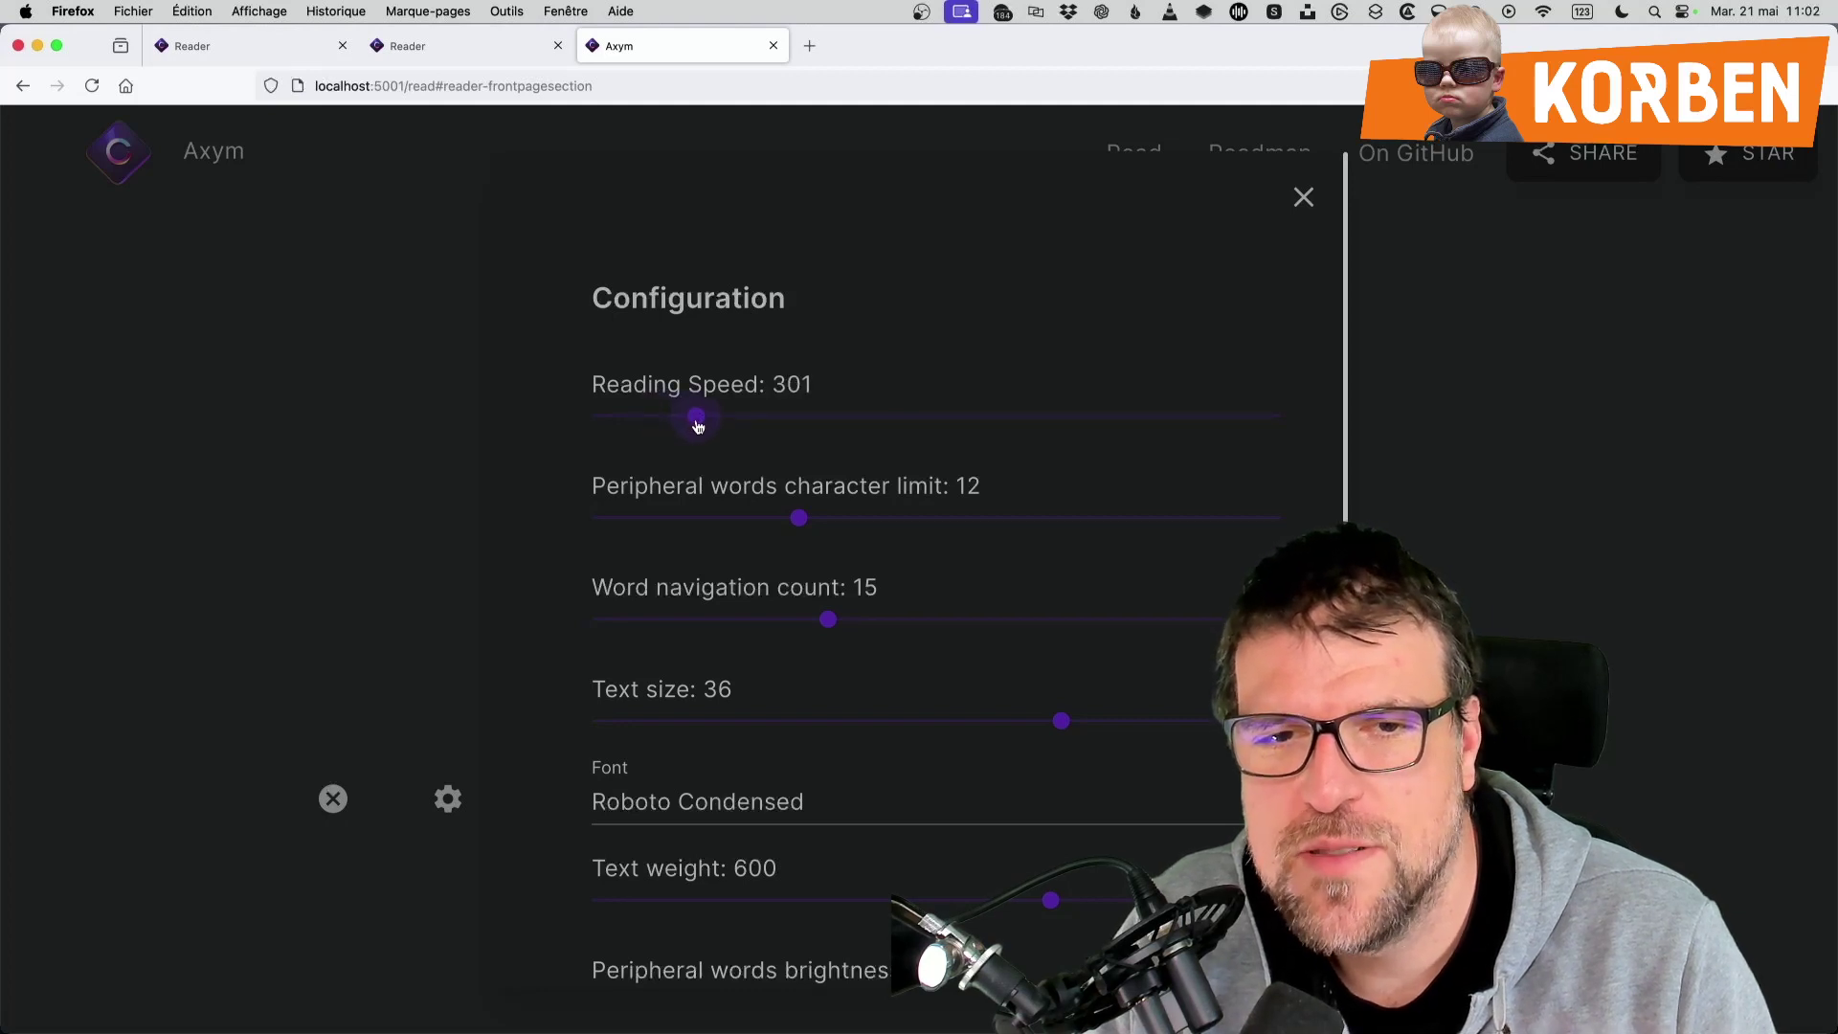
pyautogui.click(1472, 254)
pyautogui.click(933, 798)
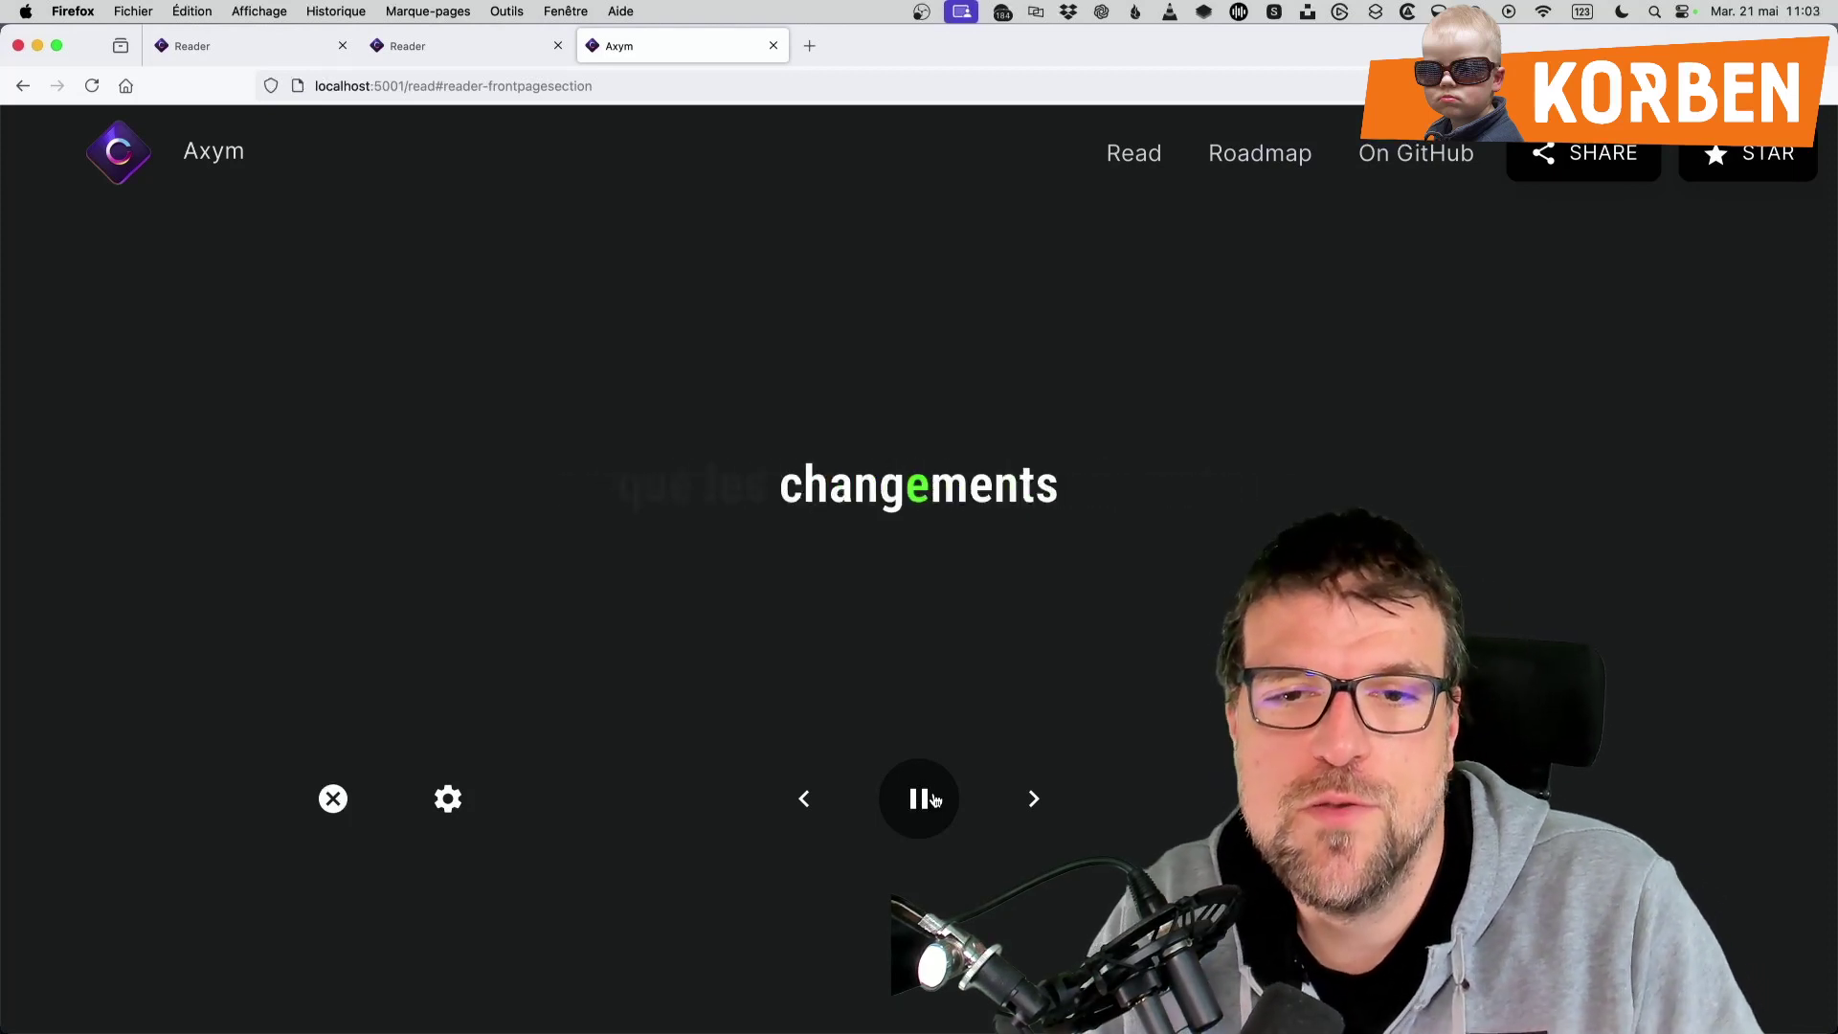
pyautogui.click(935, 800)
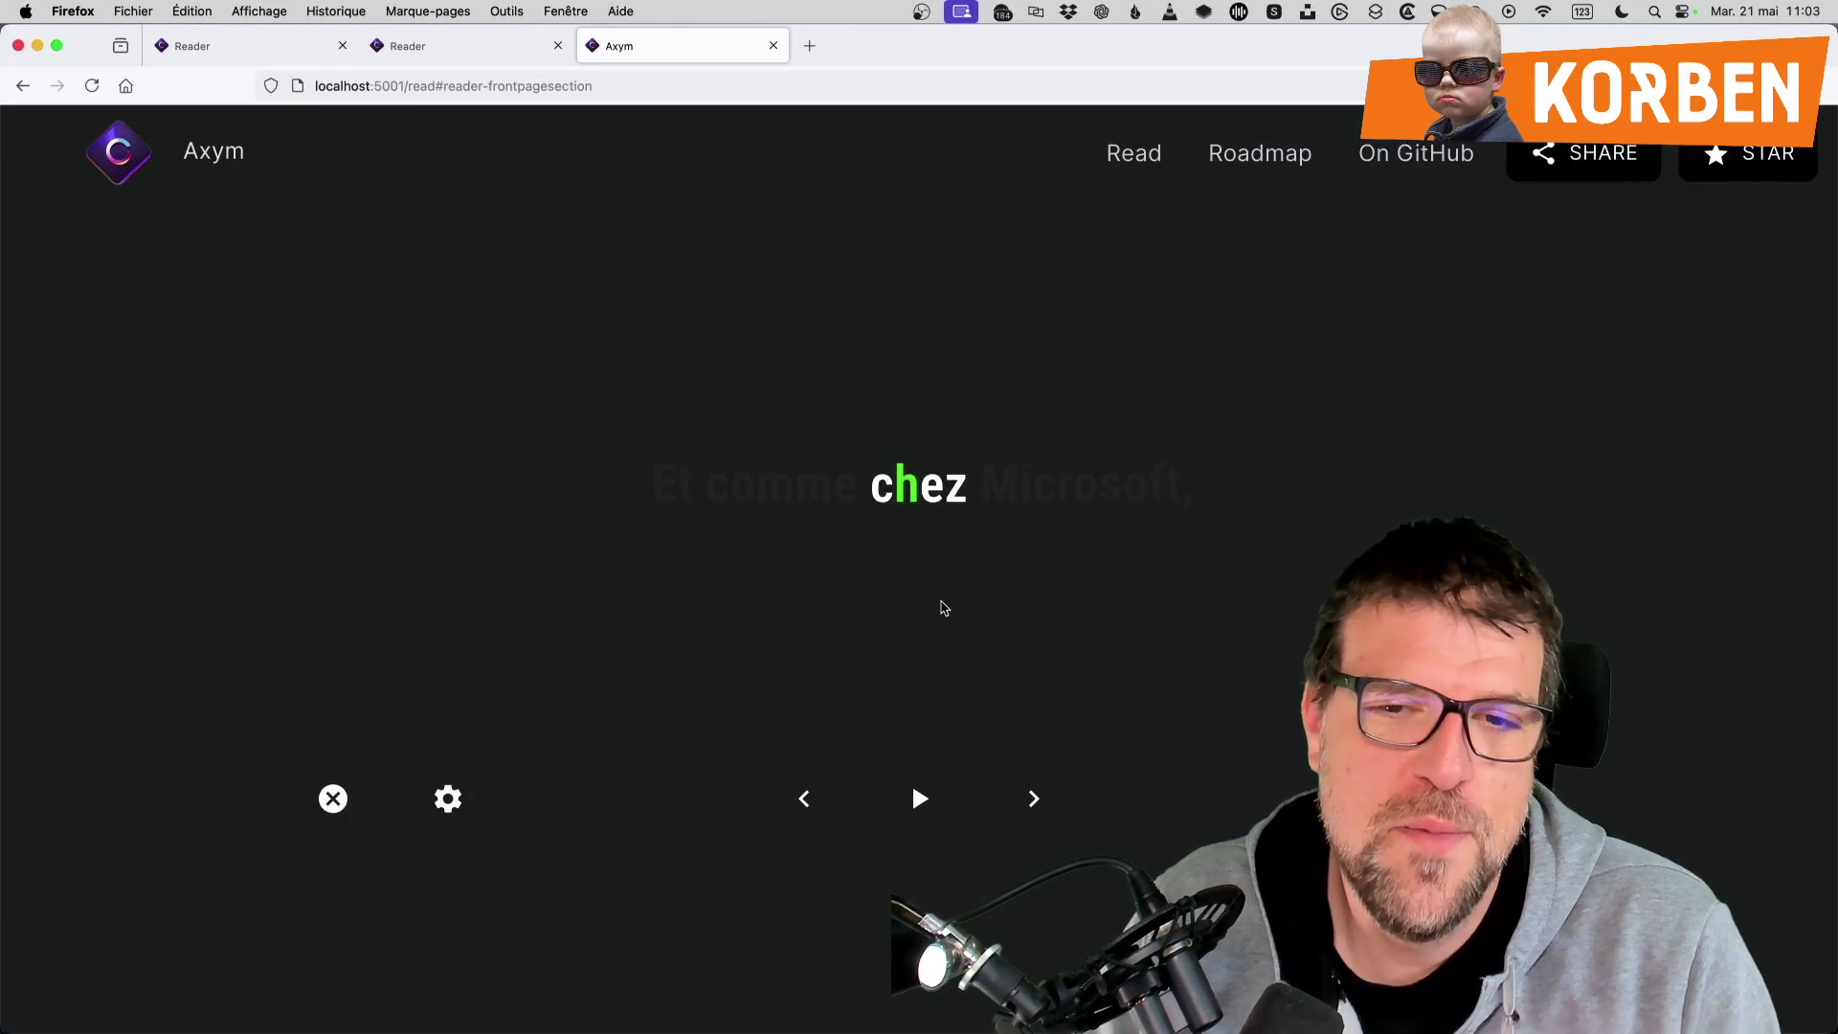
# Create a new text in the saved texts by uploading the ELSAG EOC Plus document from the computer
pyautogui.scroll(-3, 712, 909)
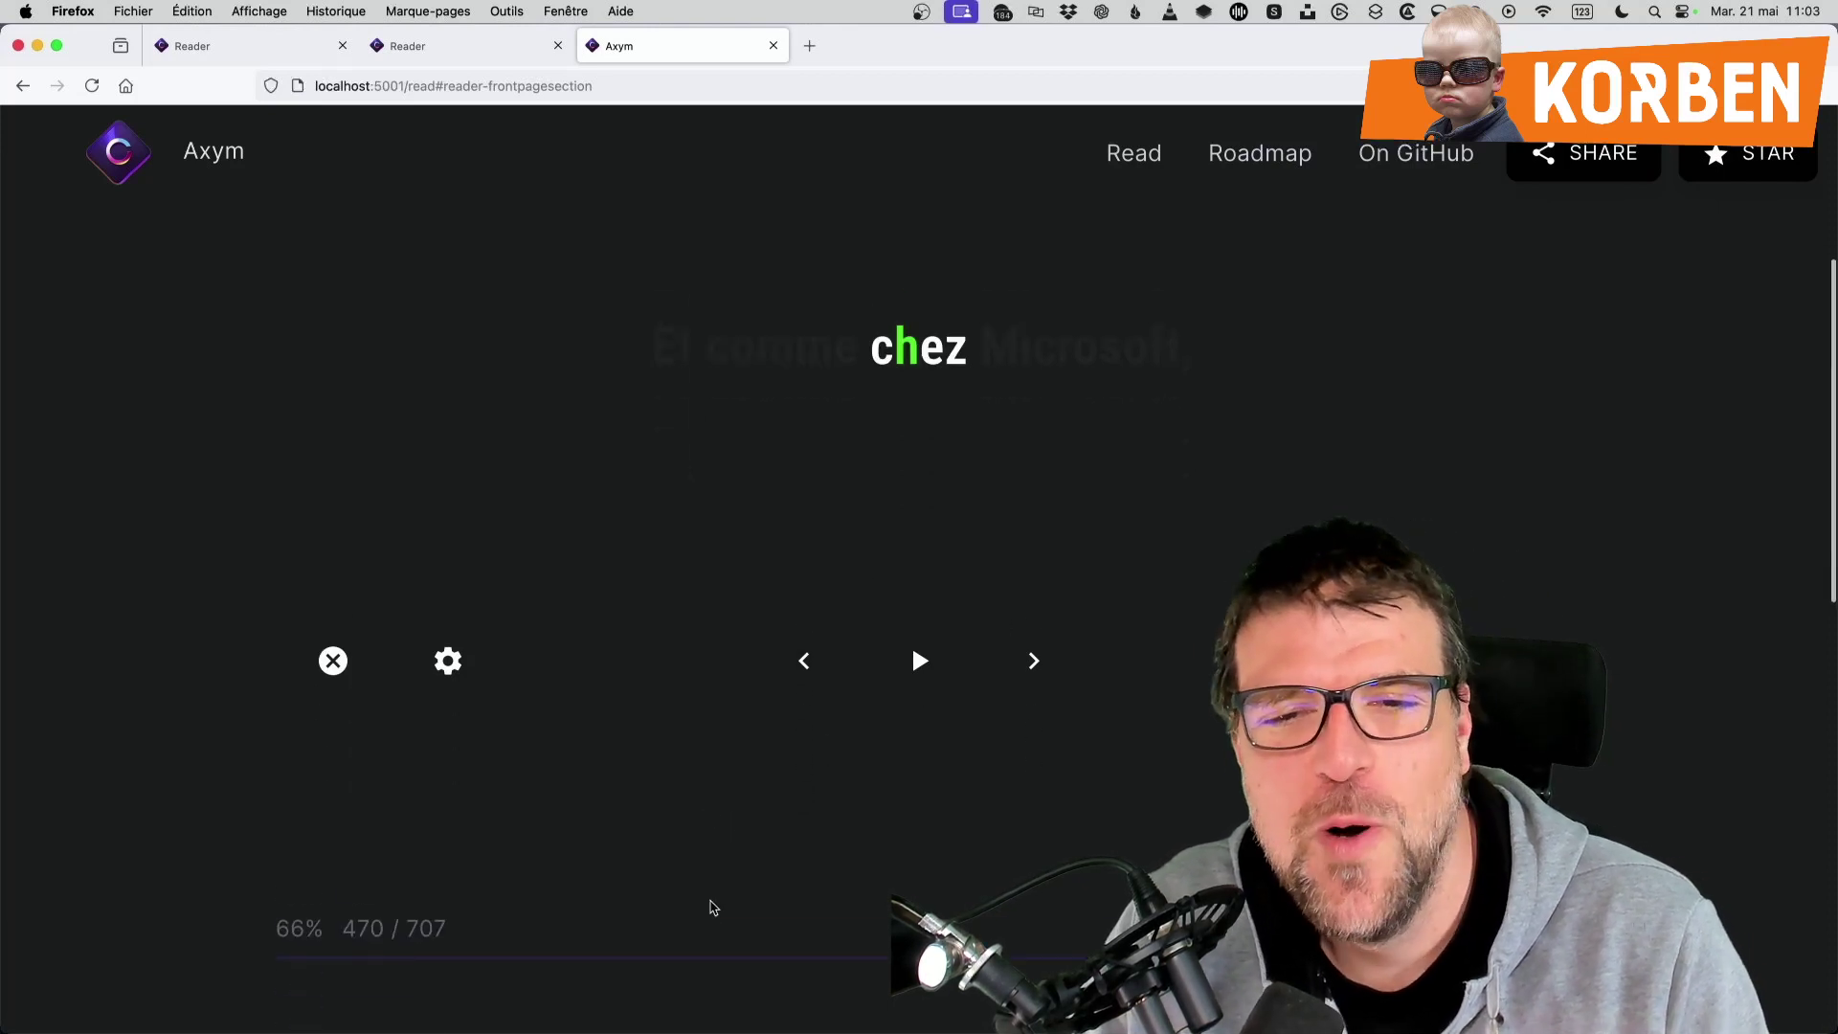
pyautogui.scroll(-5, 727, 862)
pyautogui.scroll(10, 873, 838)
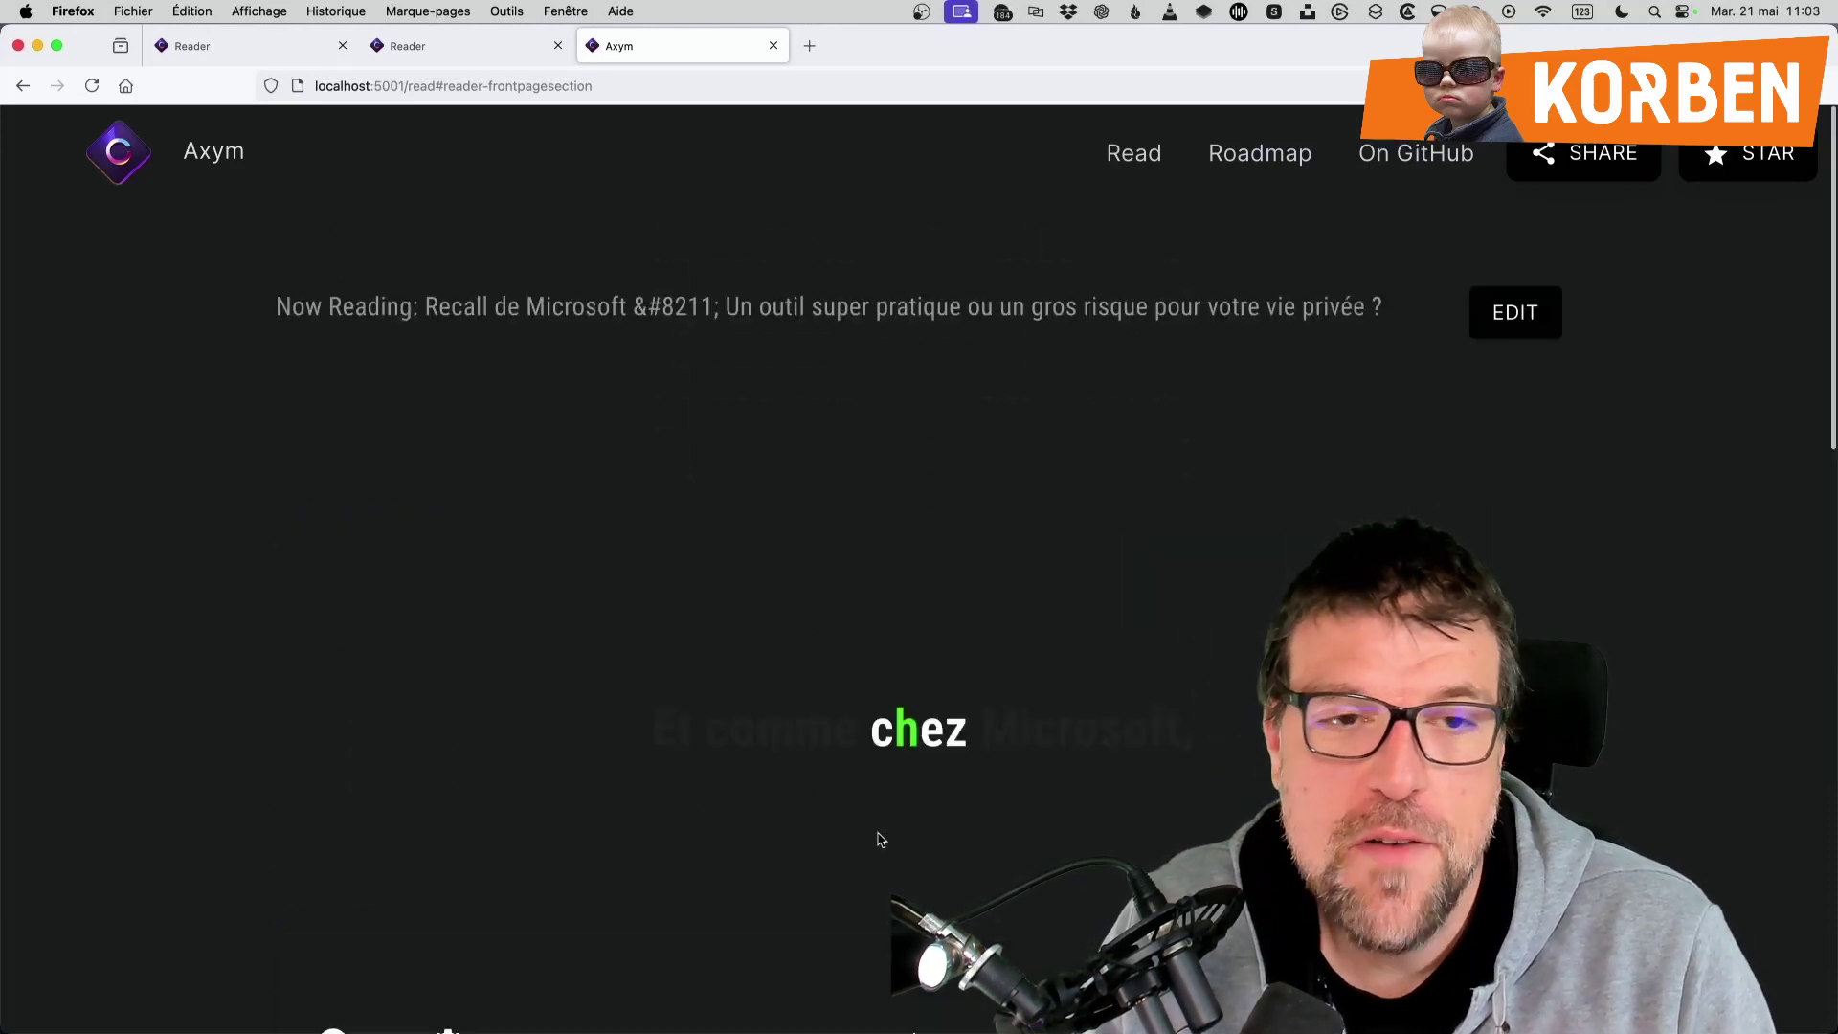
pyautogui.scroll(-15, 877, 842)
pyautogui.scroll(10, 879, 843)
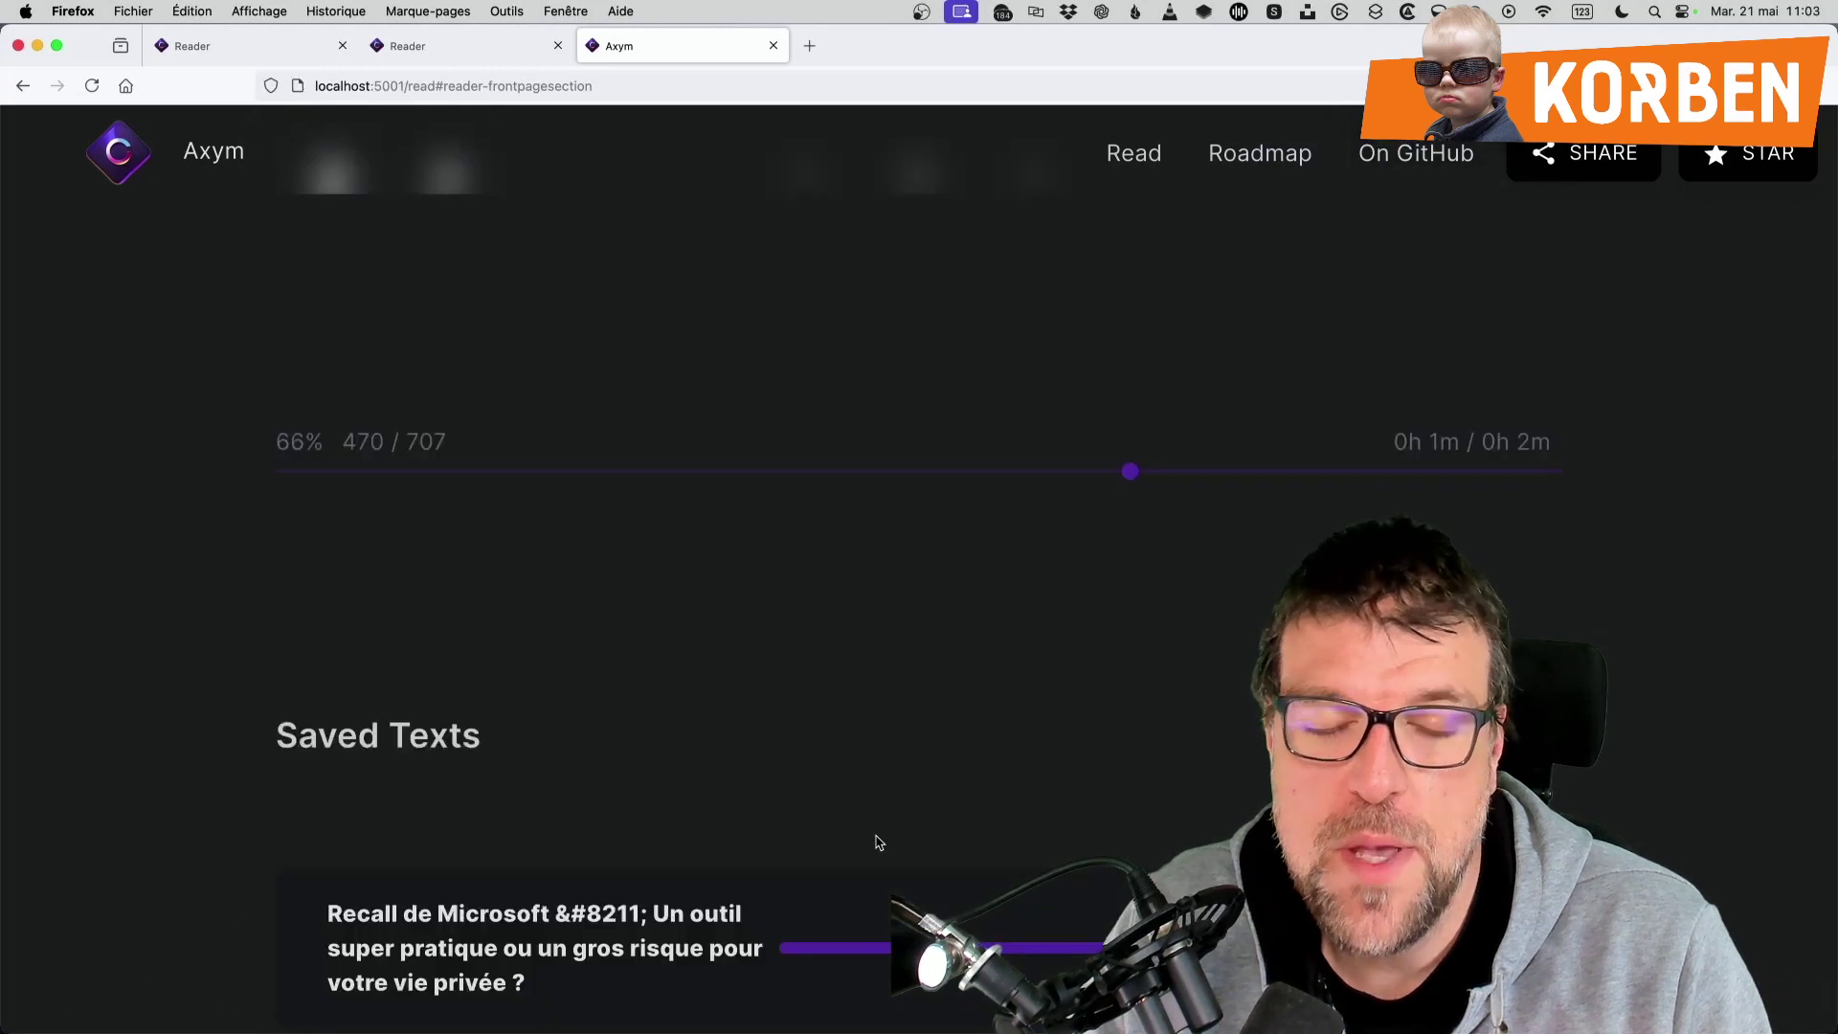
pyautogui.scroll(9, 1060, 803)
pyautogui.scroll(-8, 919, 383)
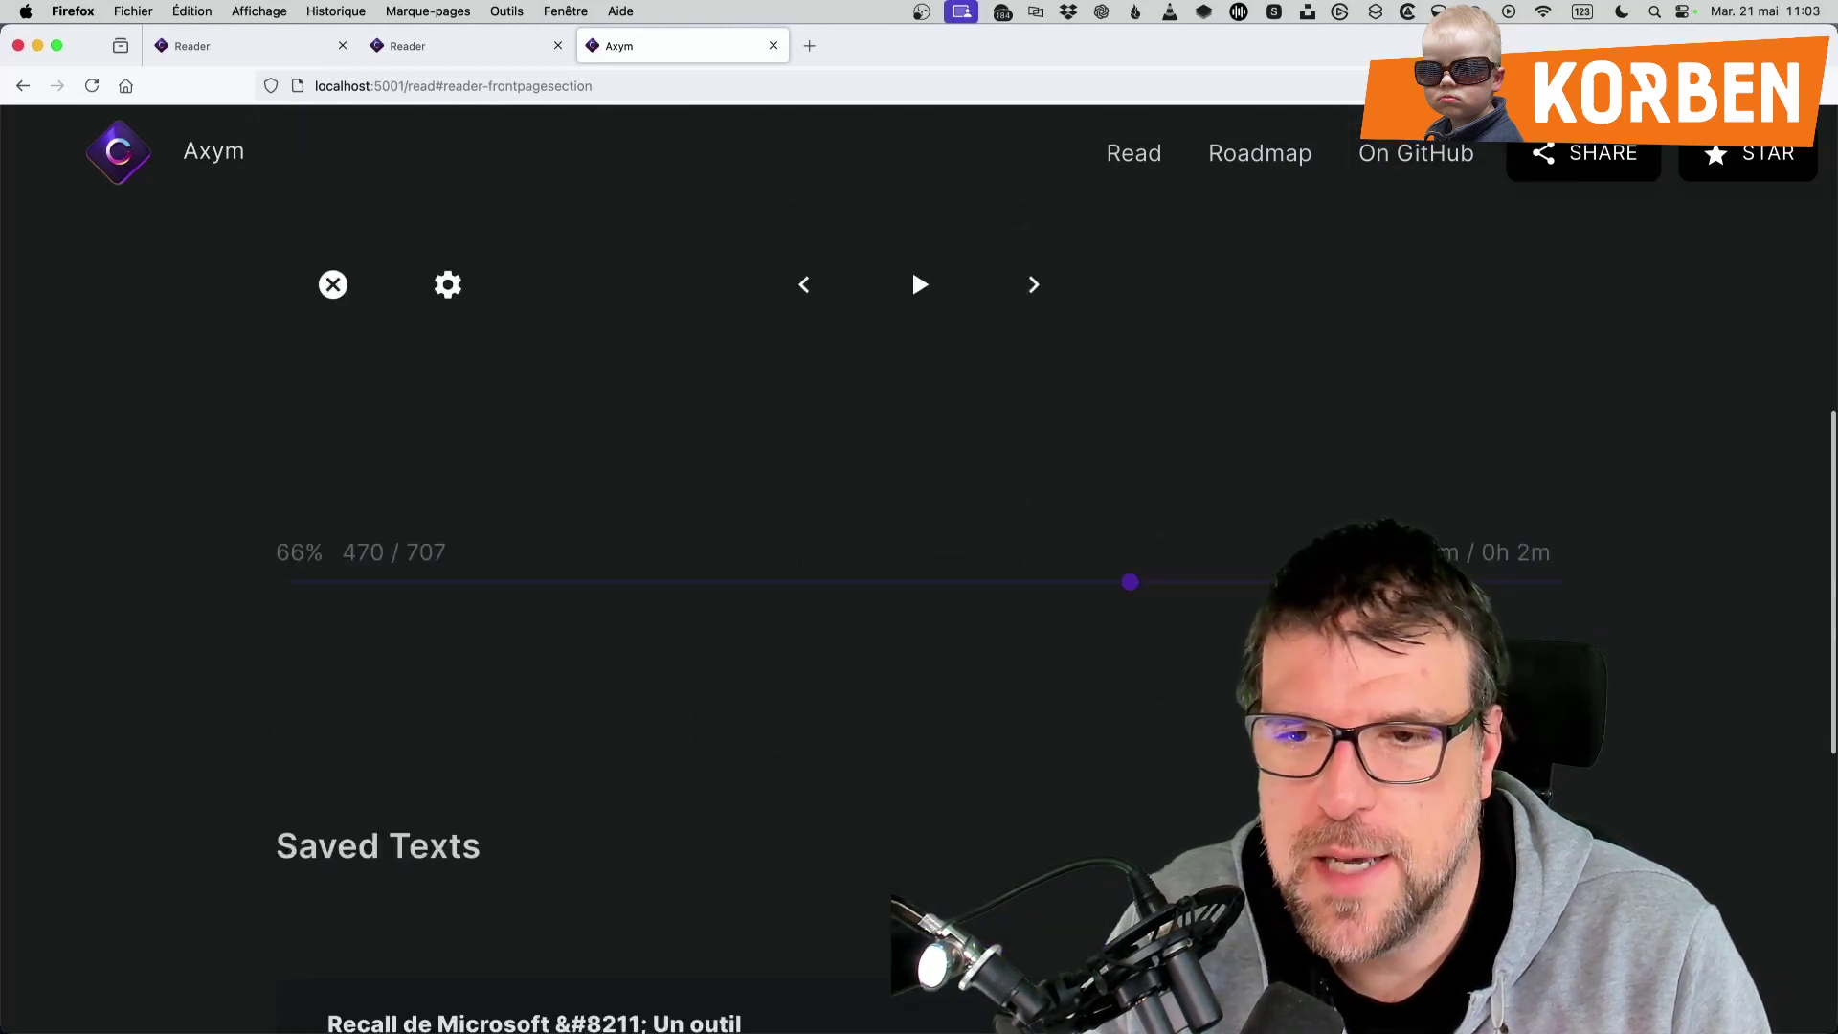
pyautogui.click(1484, 846)
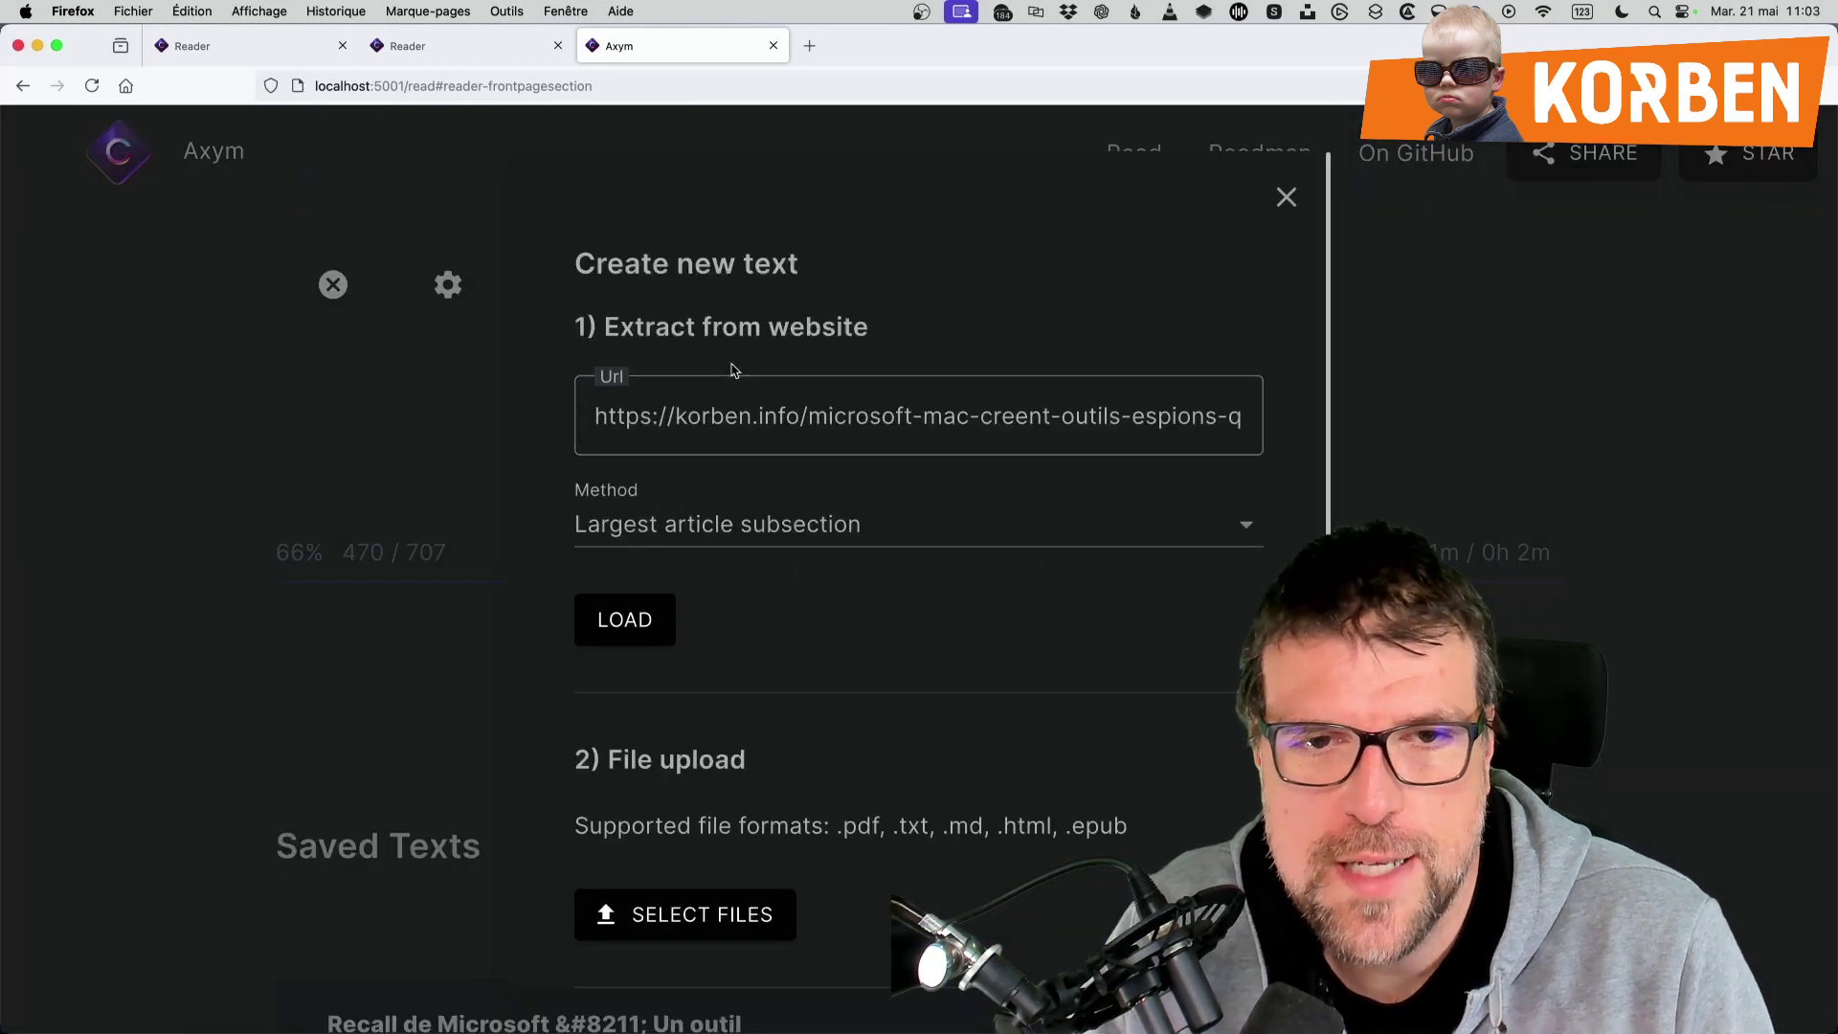
pyautogui.scroll(-2, 776, 690)
pyautogui.scroll(-2, 777, 691)
pyautogui.click(727, 657)
pyautogui.click(601, 303)
pyautogui.press('Return')
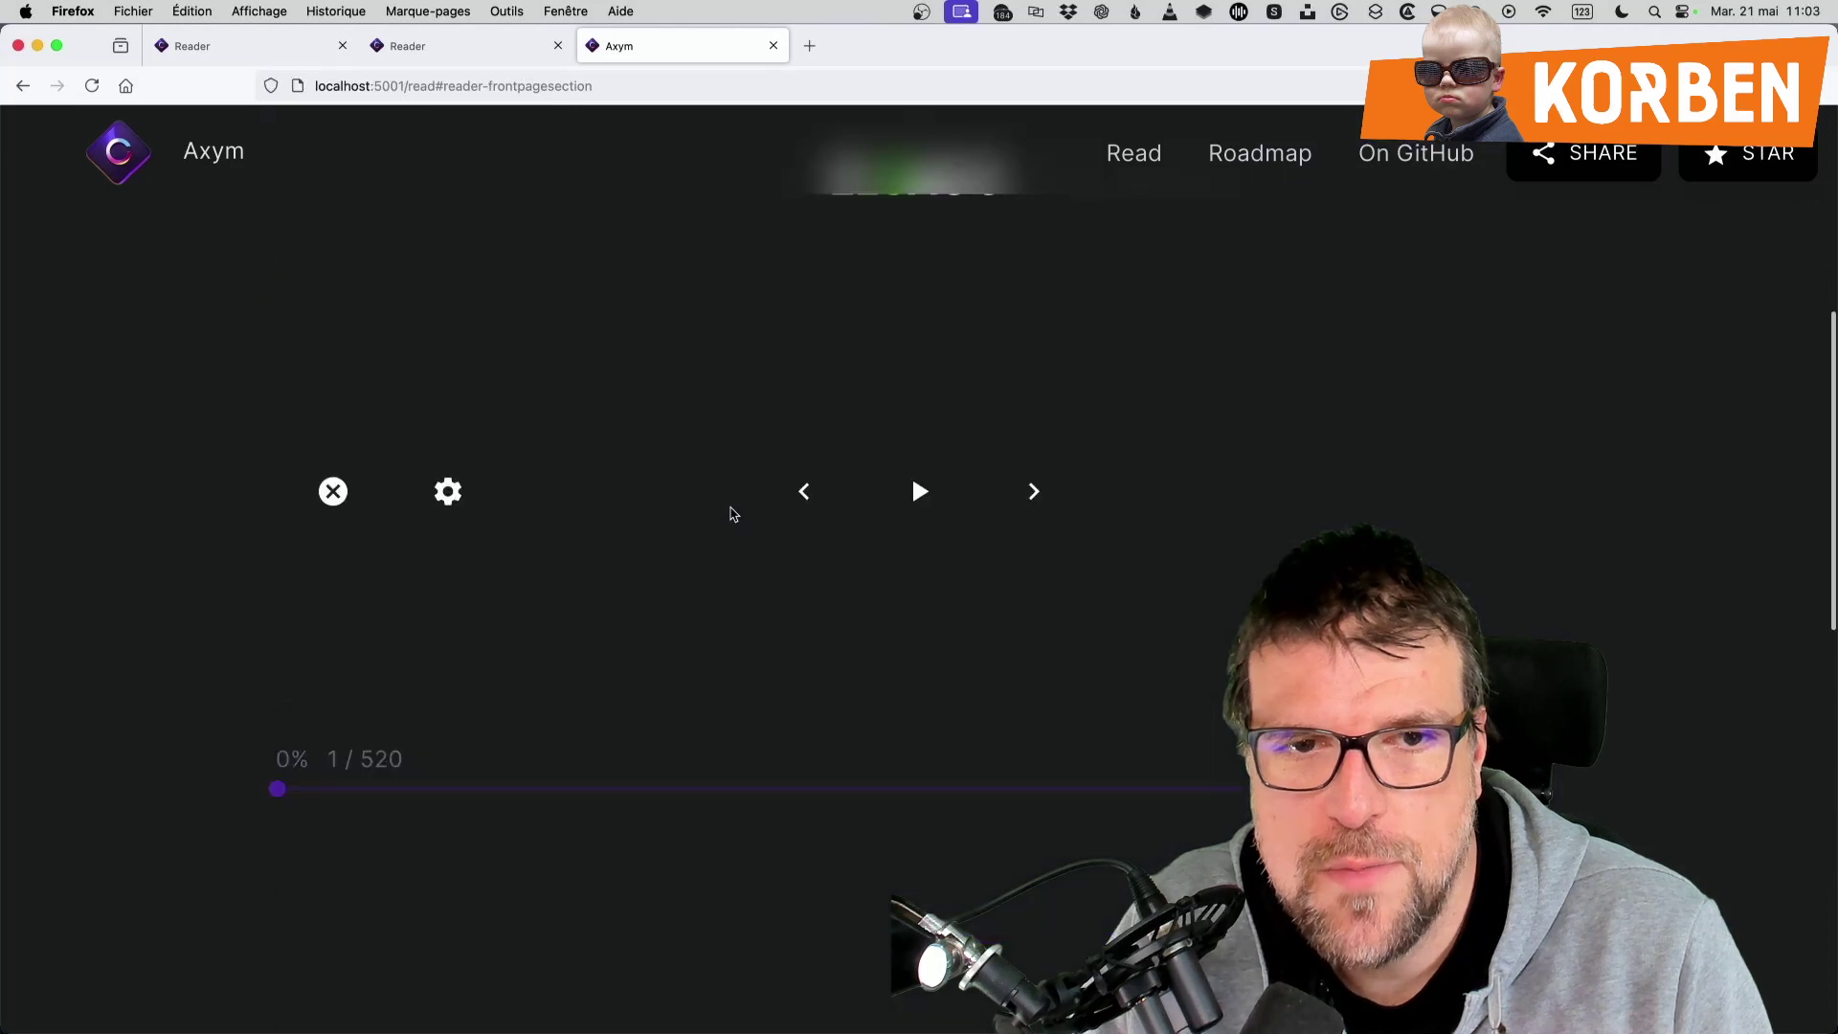
# Play the uploaded text, return its reading position to the first word and restart playback
pyautogui.click(919, 492)
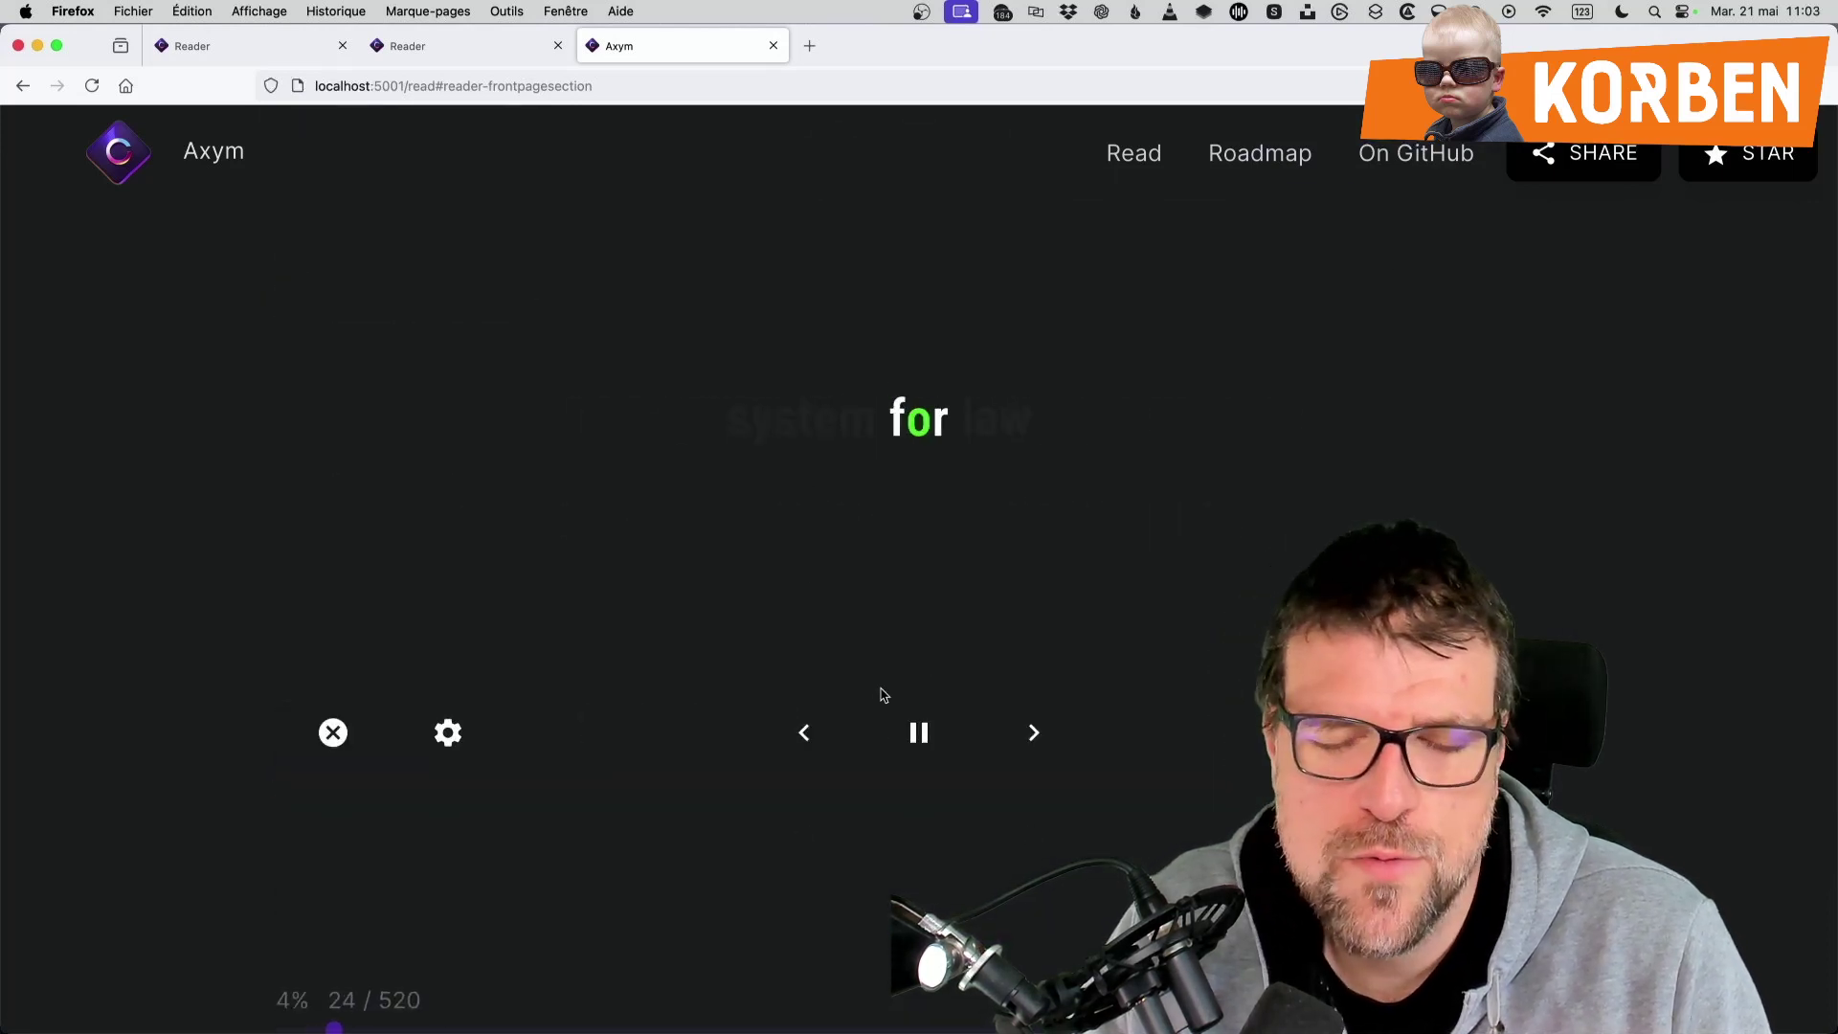
pyautogui.click(914, 749)
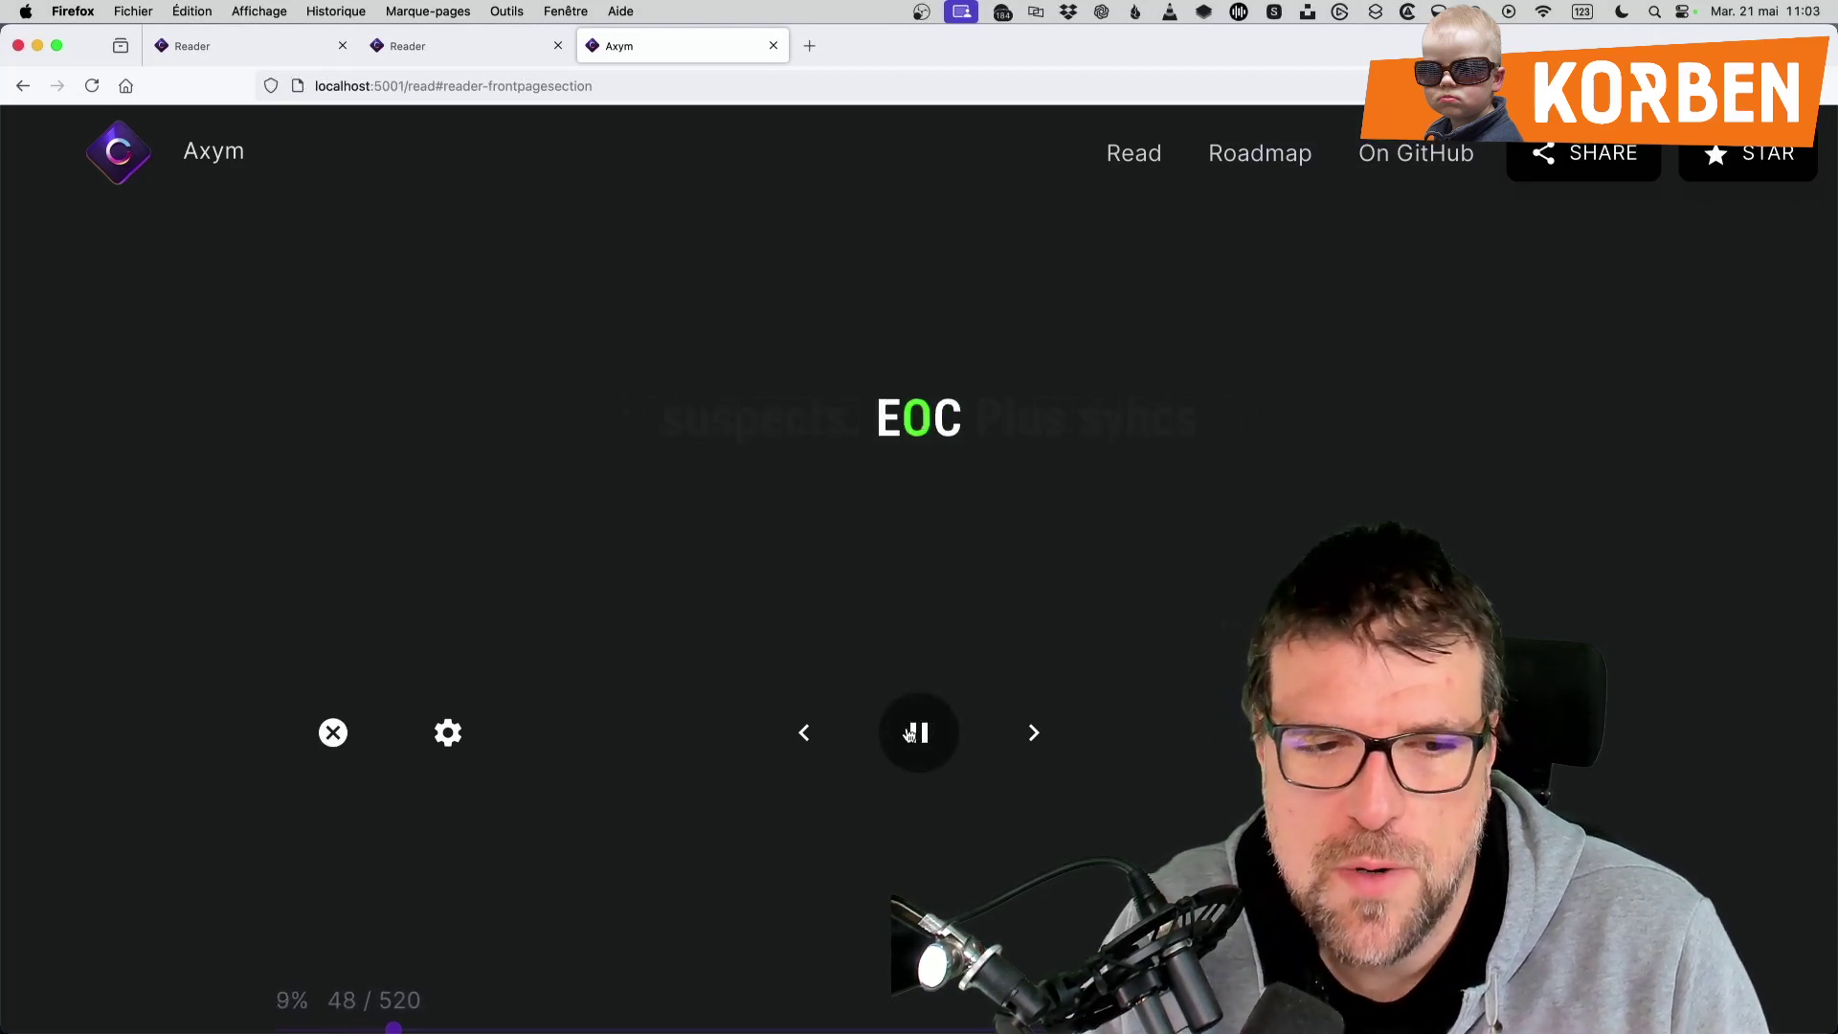
pyautogui.moveTo(391, 1027); pyautogui.dragTo(189, 821)
pyautogui.scroll(-3, 188, 821)
pyautogui.moveTo(283, 861)
pyautogui.mouseDown()
pyautogui.moveTo(1340, 848)
pyautogui.moveTo(270, 842)
pyautogui.mouseUp()
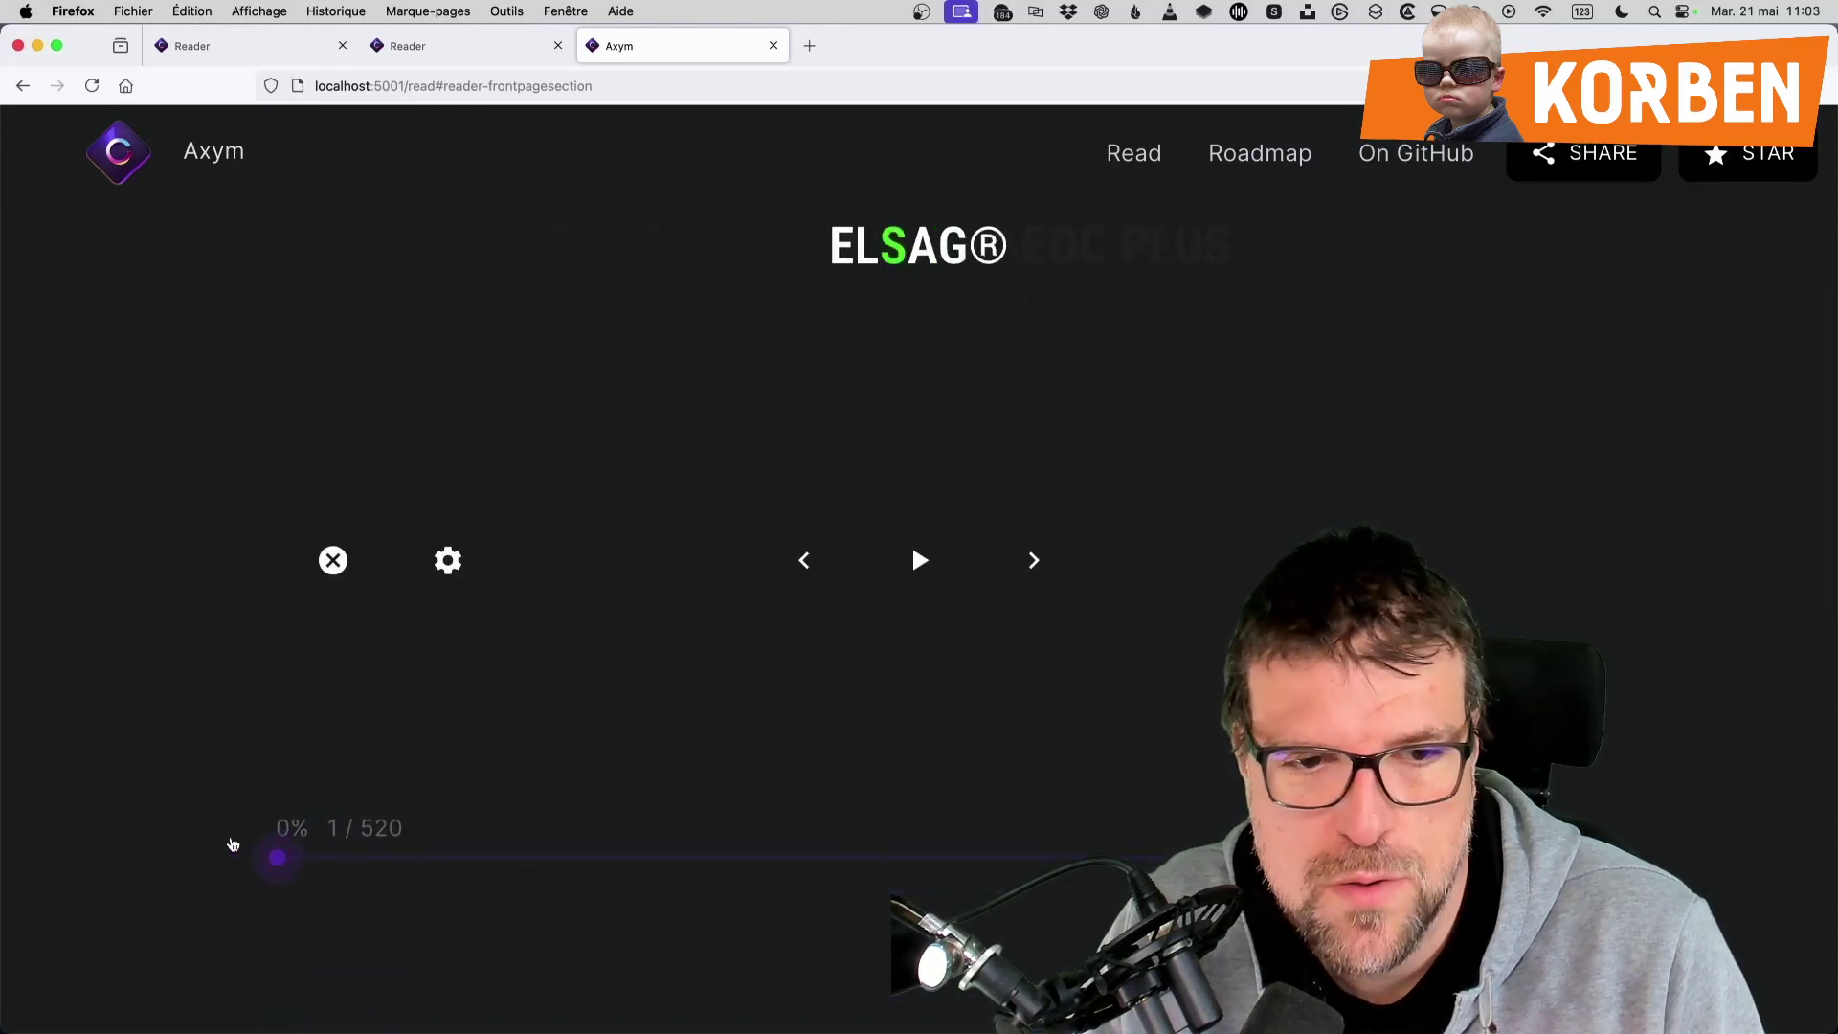
pyautogui.click(919, 560)
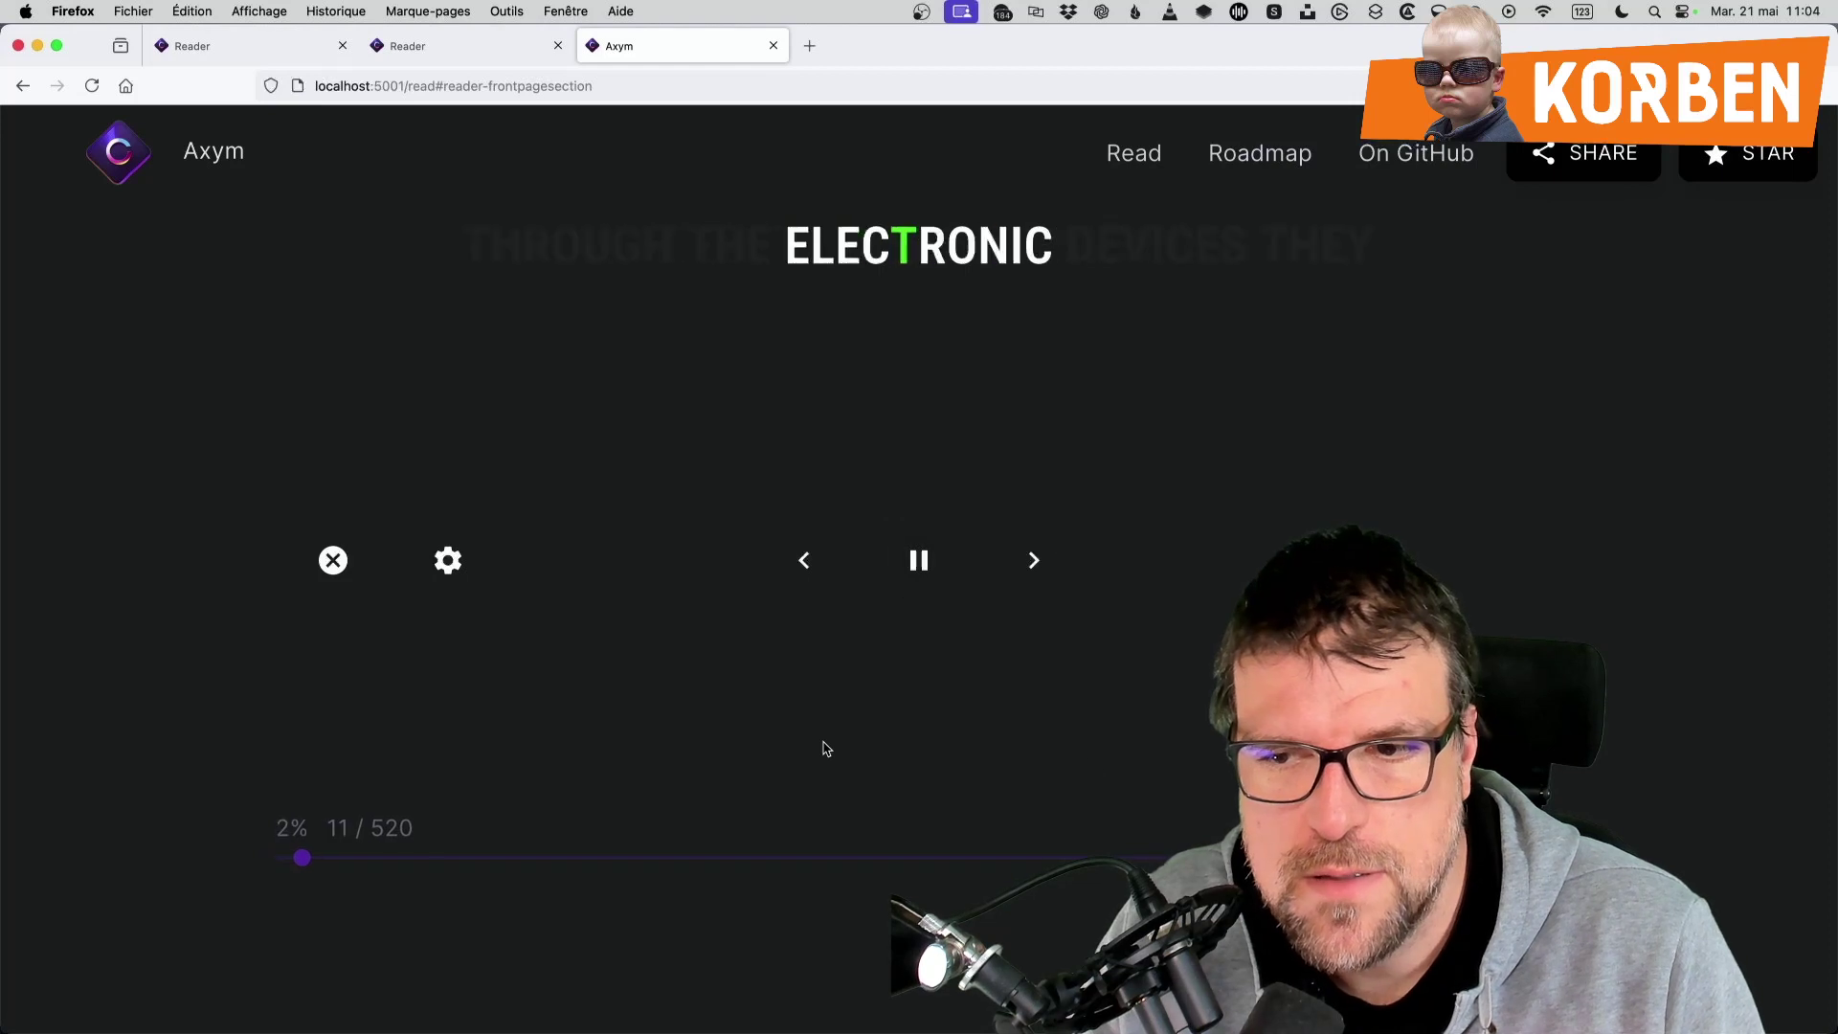
# Increase the reading speed in the configuration for the uploaded text
pyautogui.scroll(-2, 919, 757)
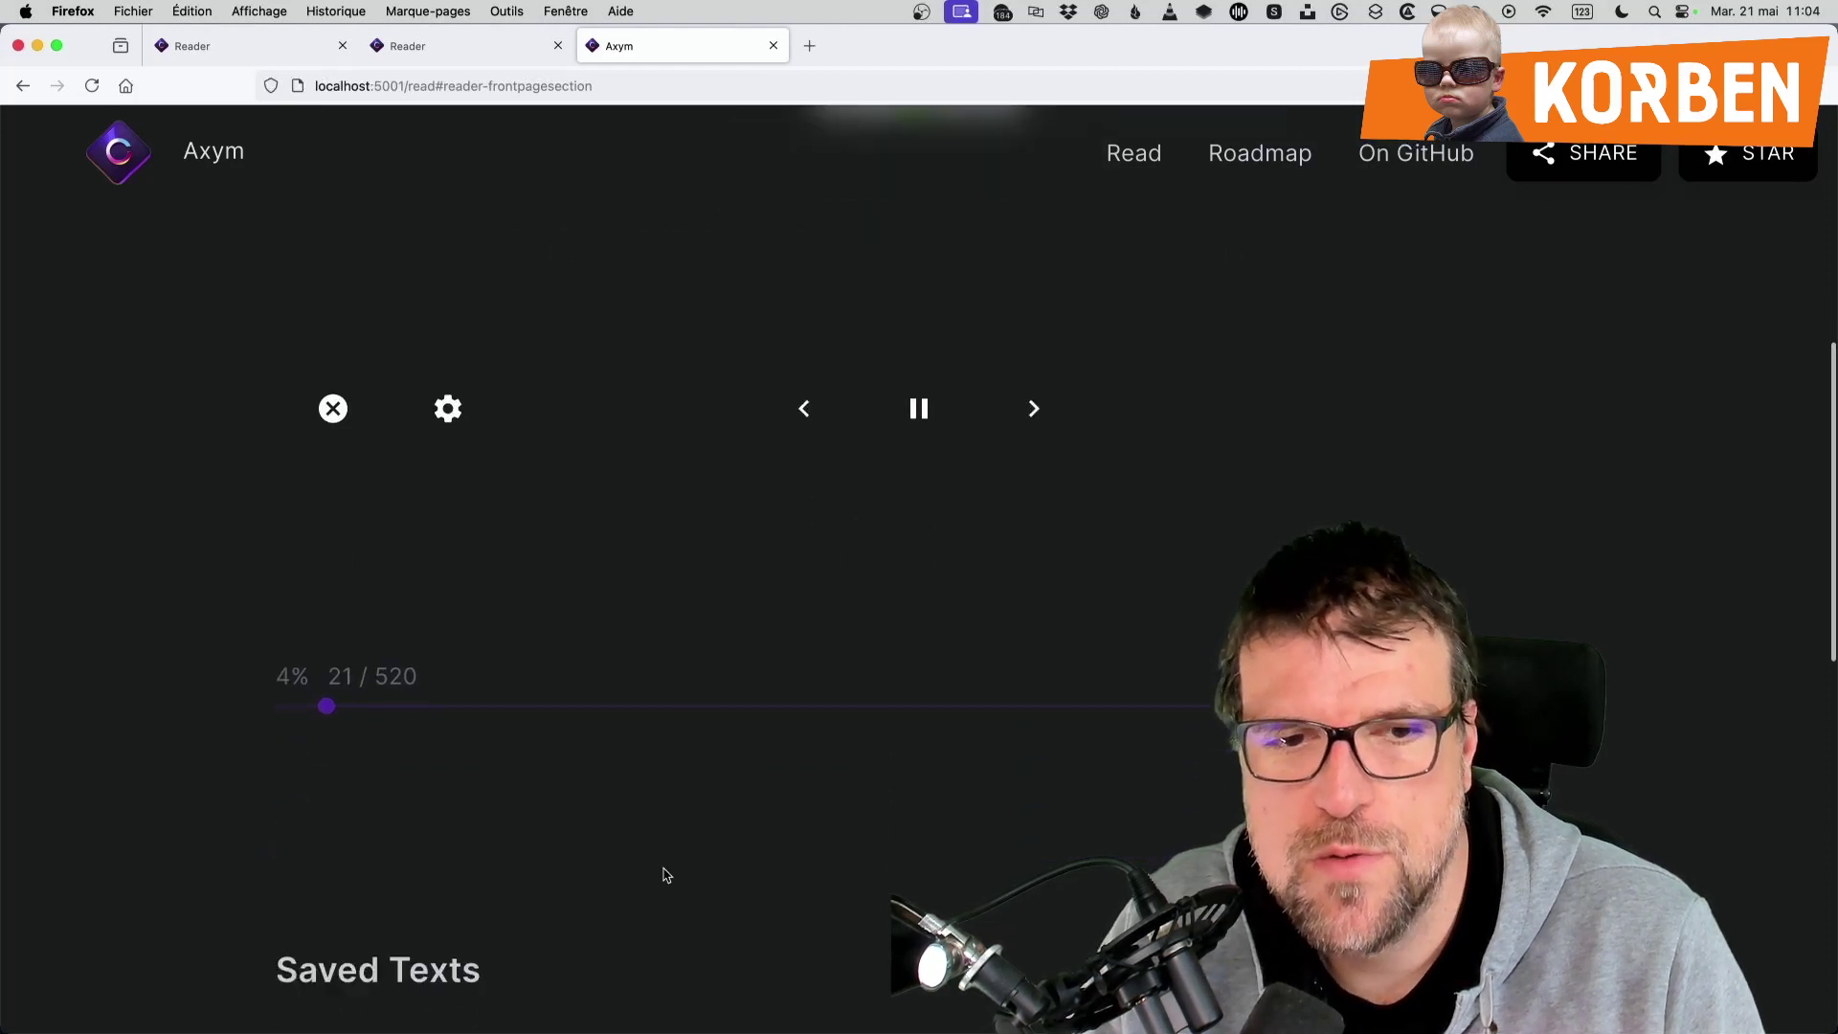
pyautogui.scroll(3, 660, 872)
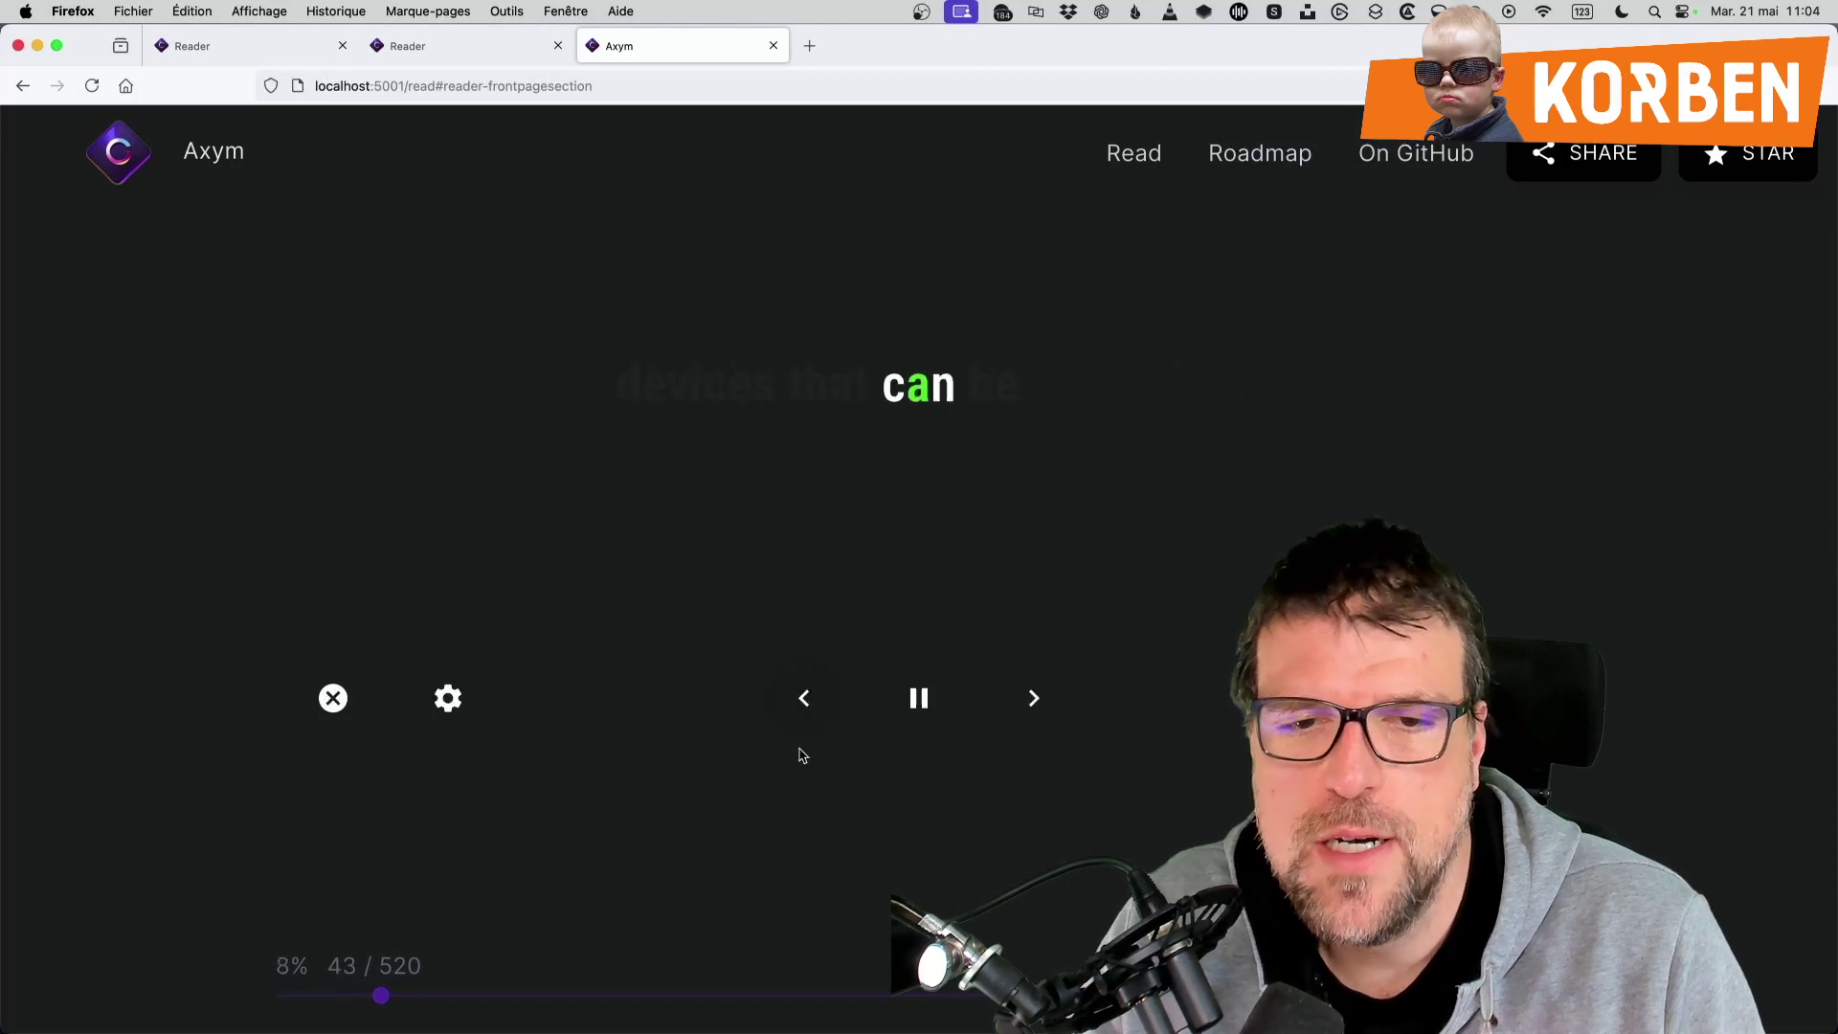
pyautogui.click(447, 698)
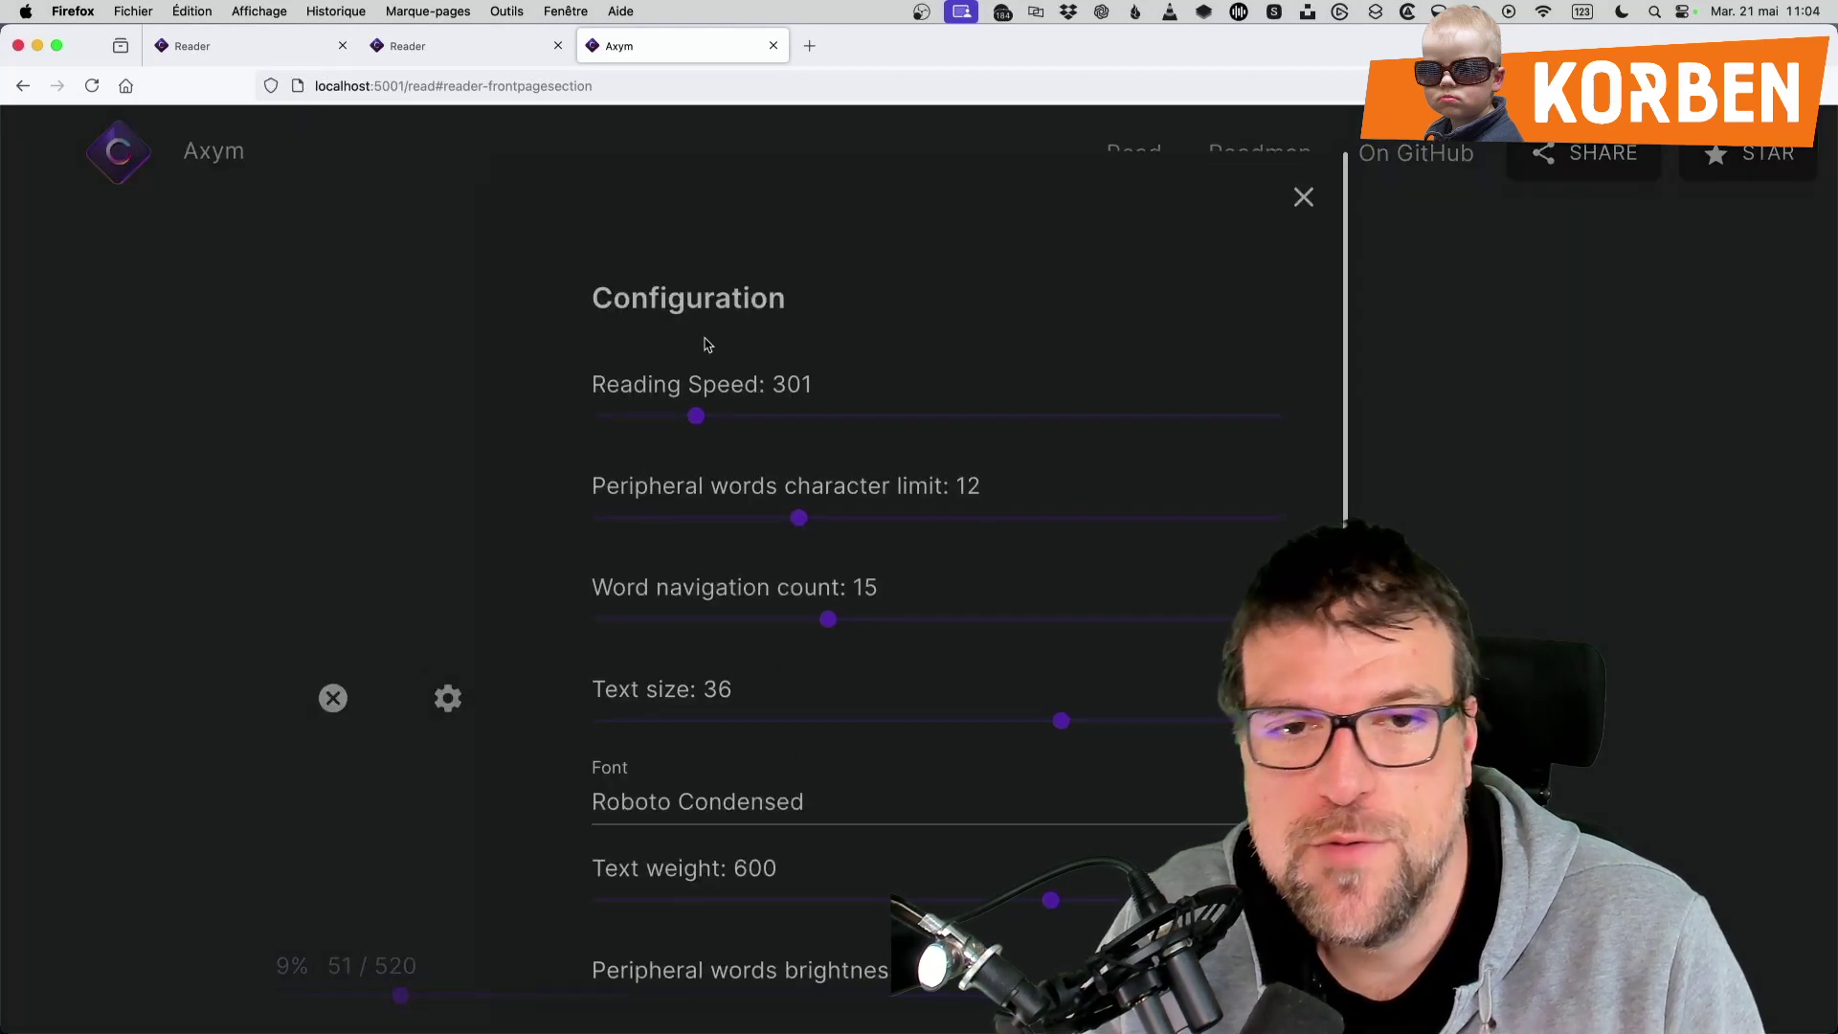
pyautogui.moveTo(707, 419); pyautogui.dragTo(754, 429)
# Open the Axym-Reader repository on GitHub and read its README on features, import options, hosting and changelogs
pyautogui.click(1384, 156)
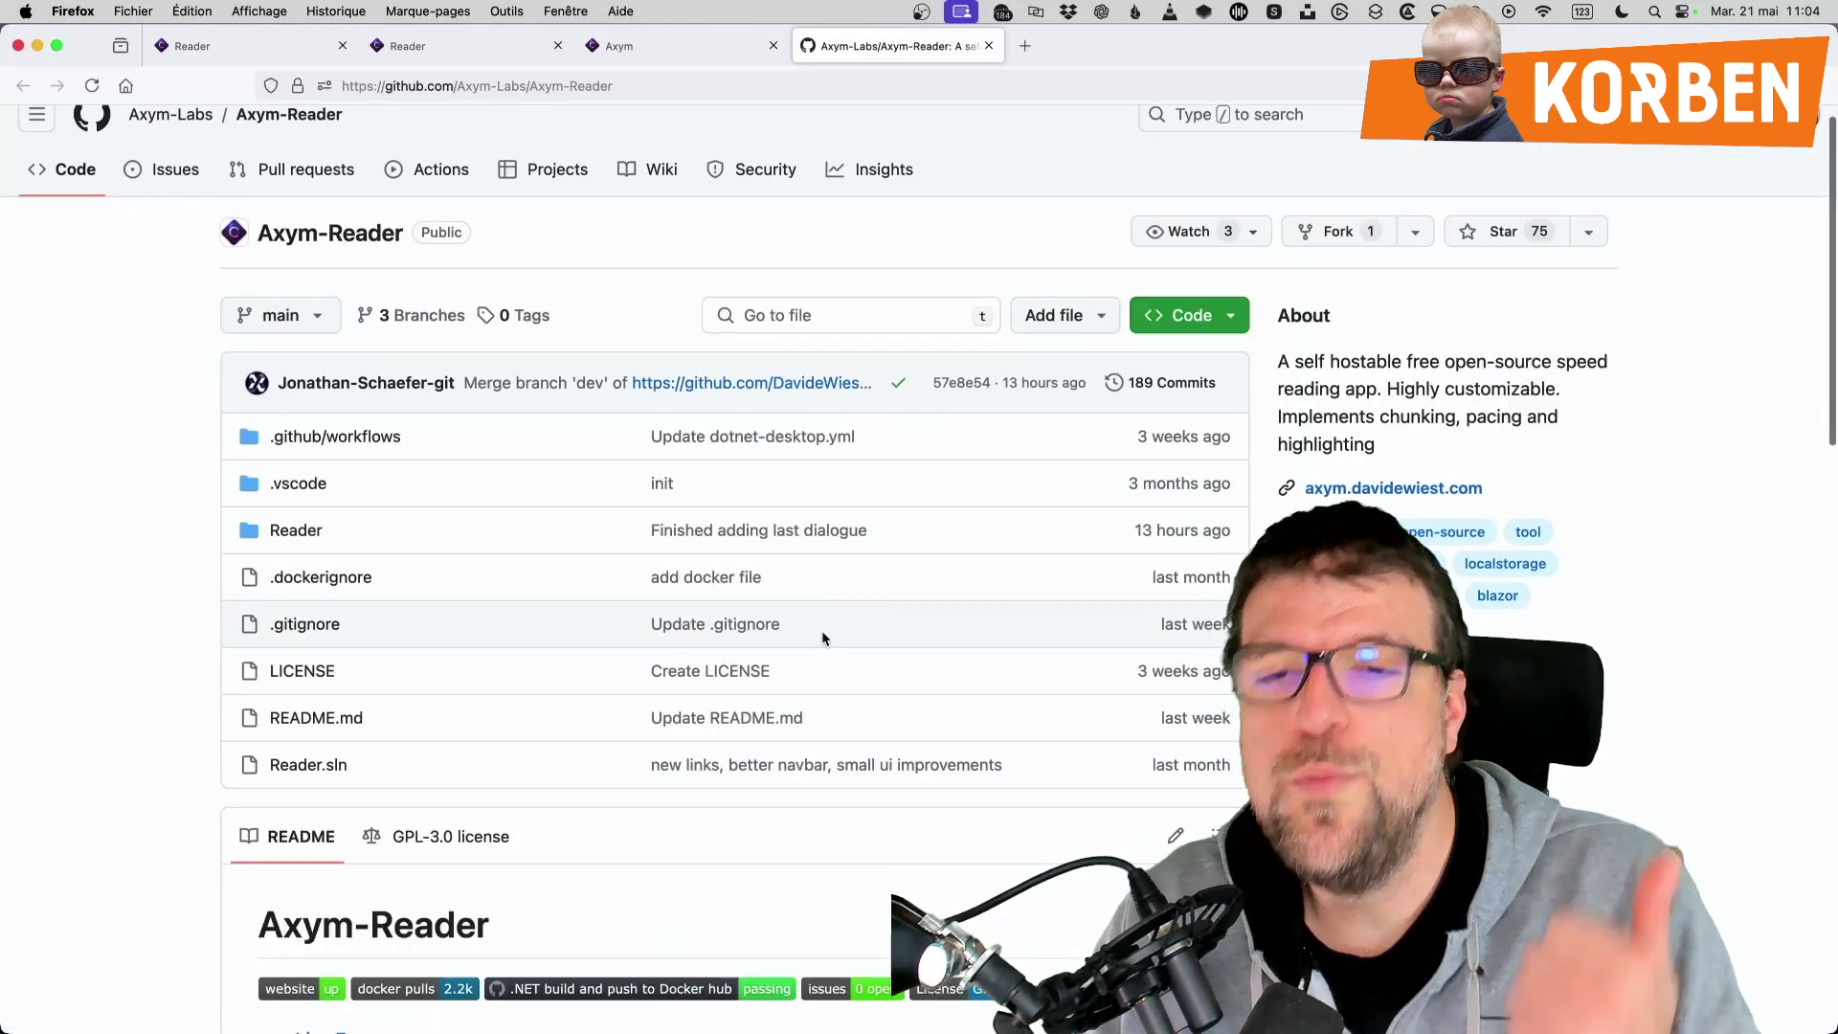
pyautogui.scroll(-2, 804, 618)
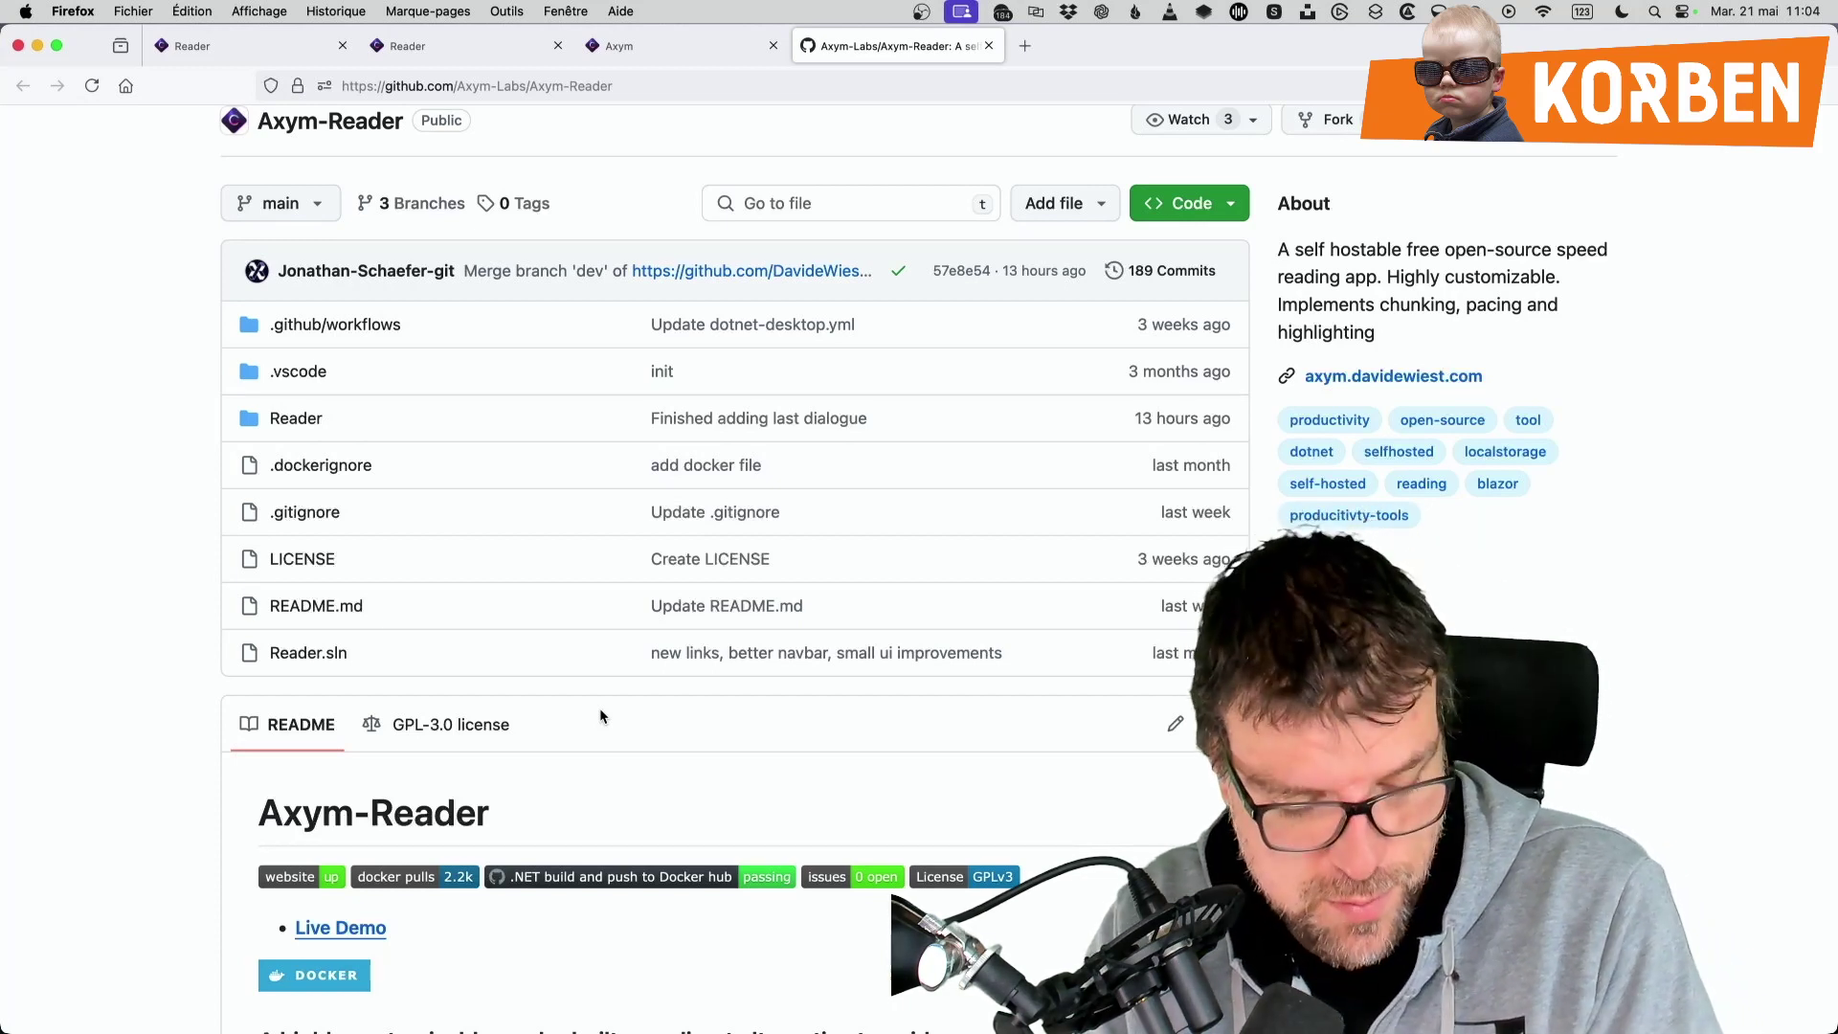
pyautogui.scroll(-5, 601, 709)
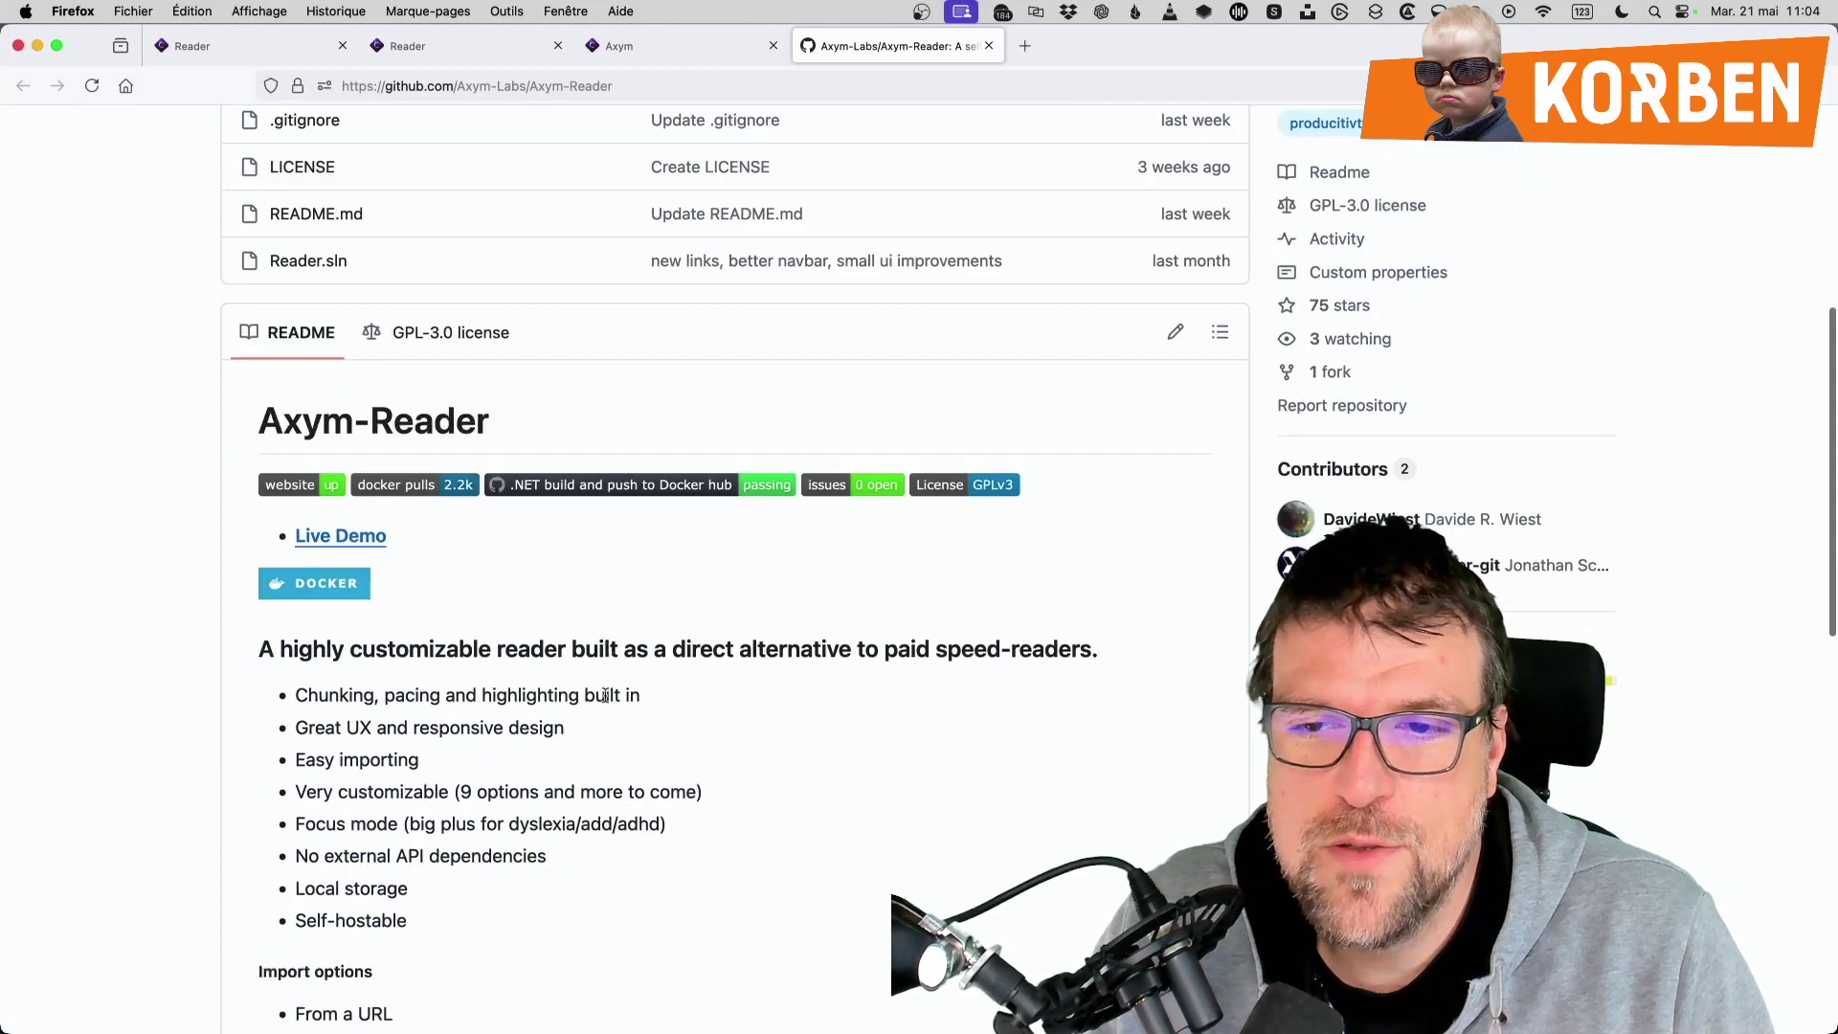
pyautogui.scroll(-4, 650, 675)
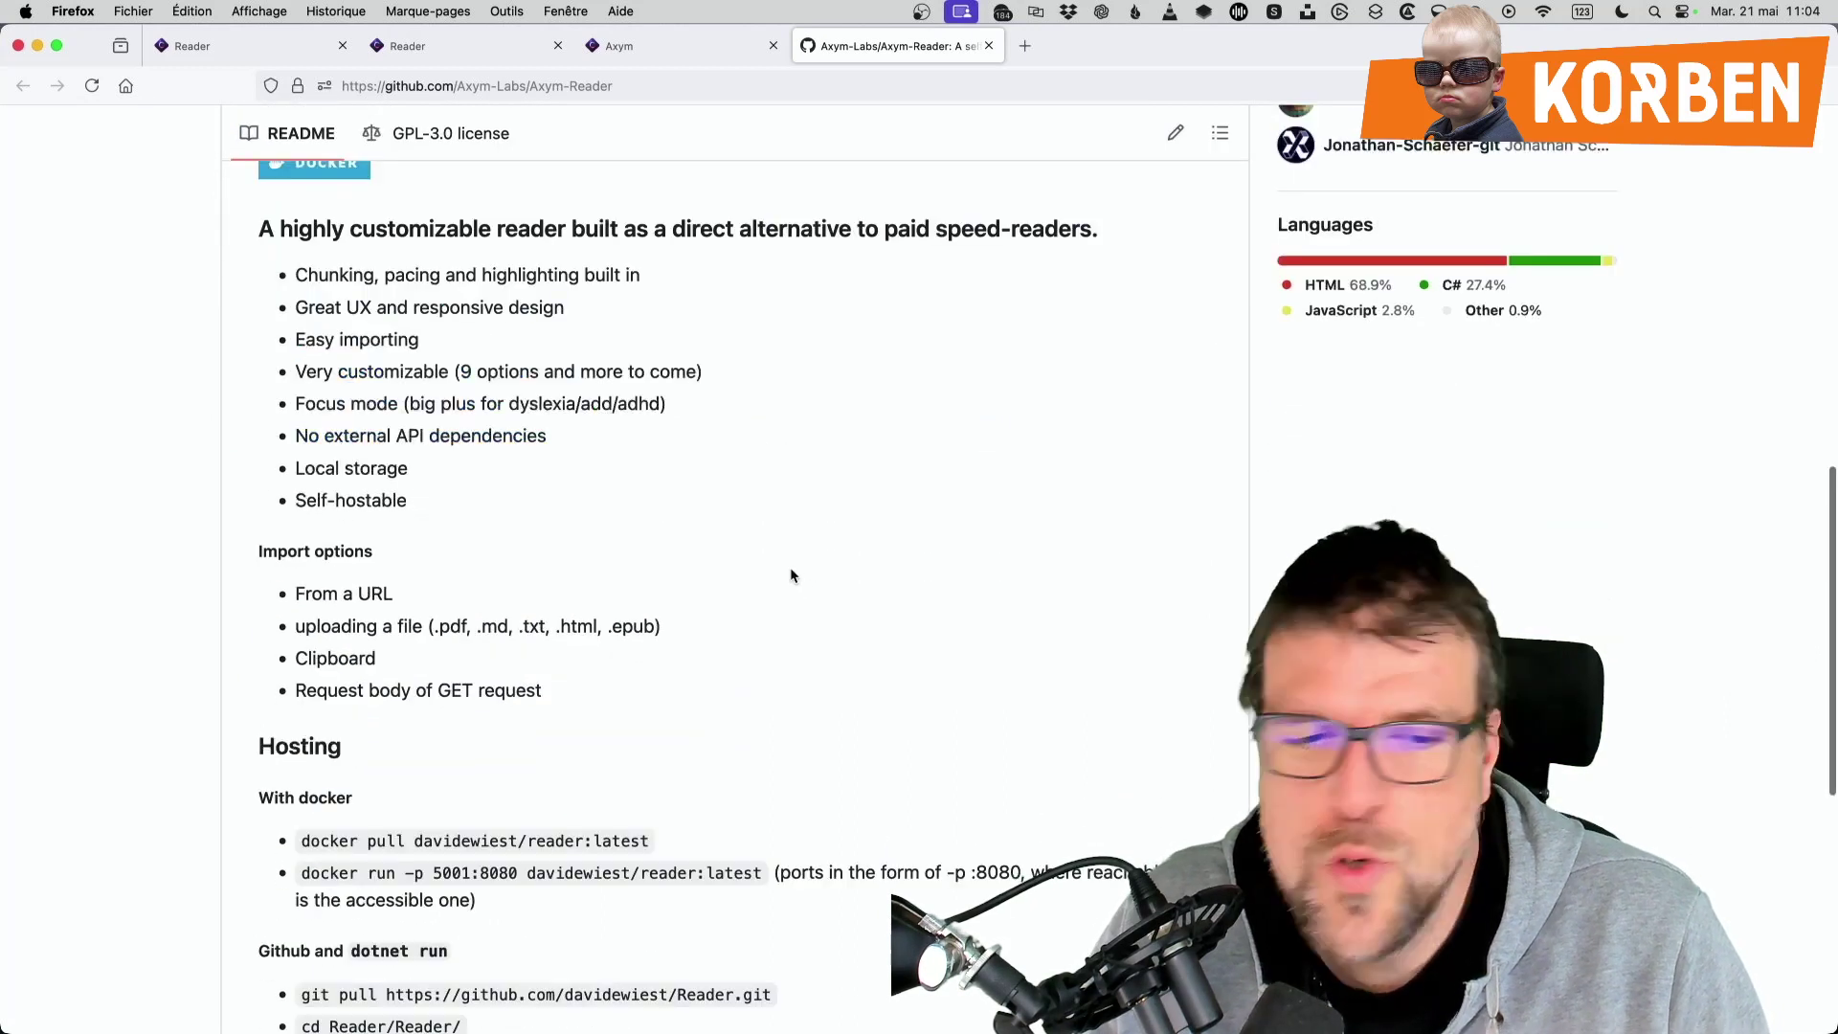
pyautogui.scroll(-5, 790, 567)
pyautogui.scroll(-3, 785, 571)
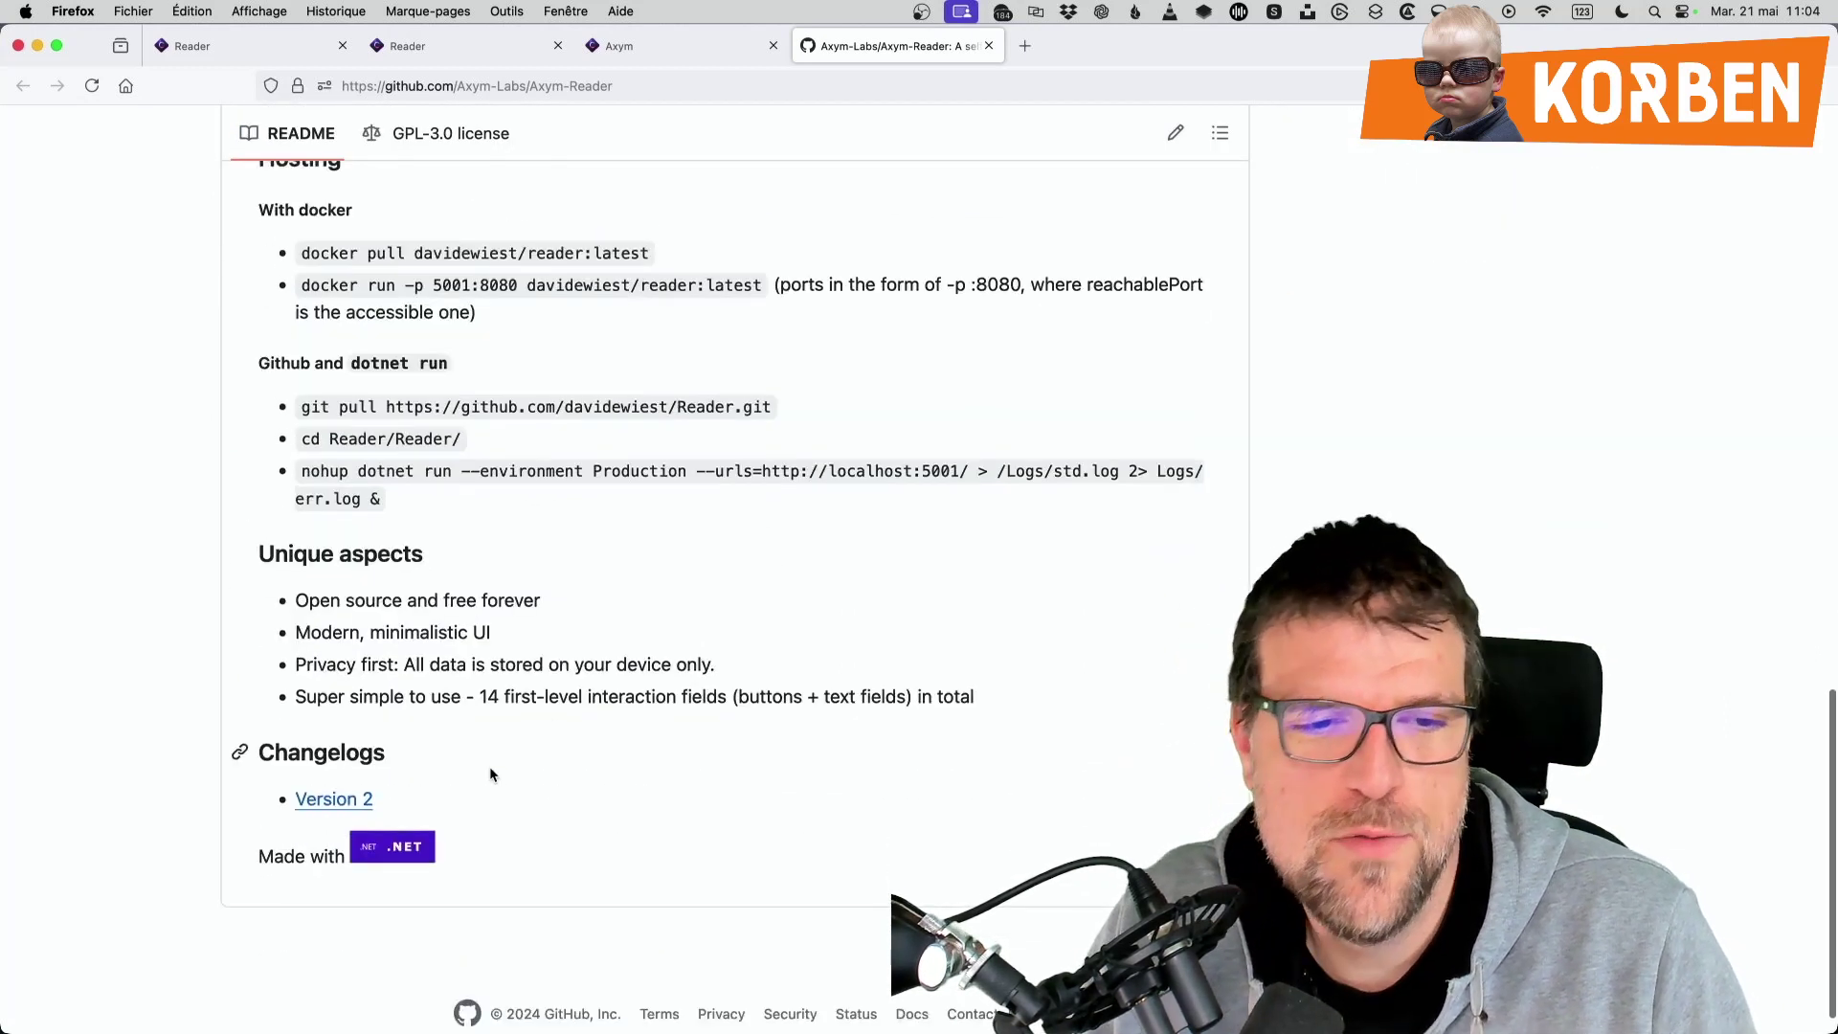
pyautogui.scroll(-2, 553, 718)
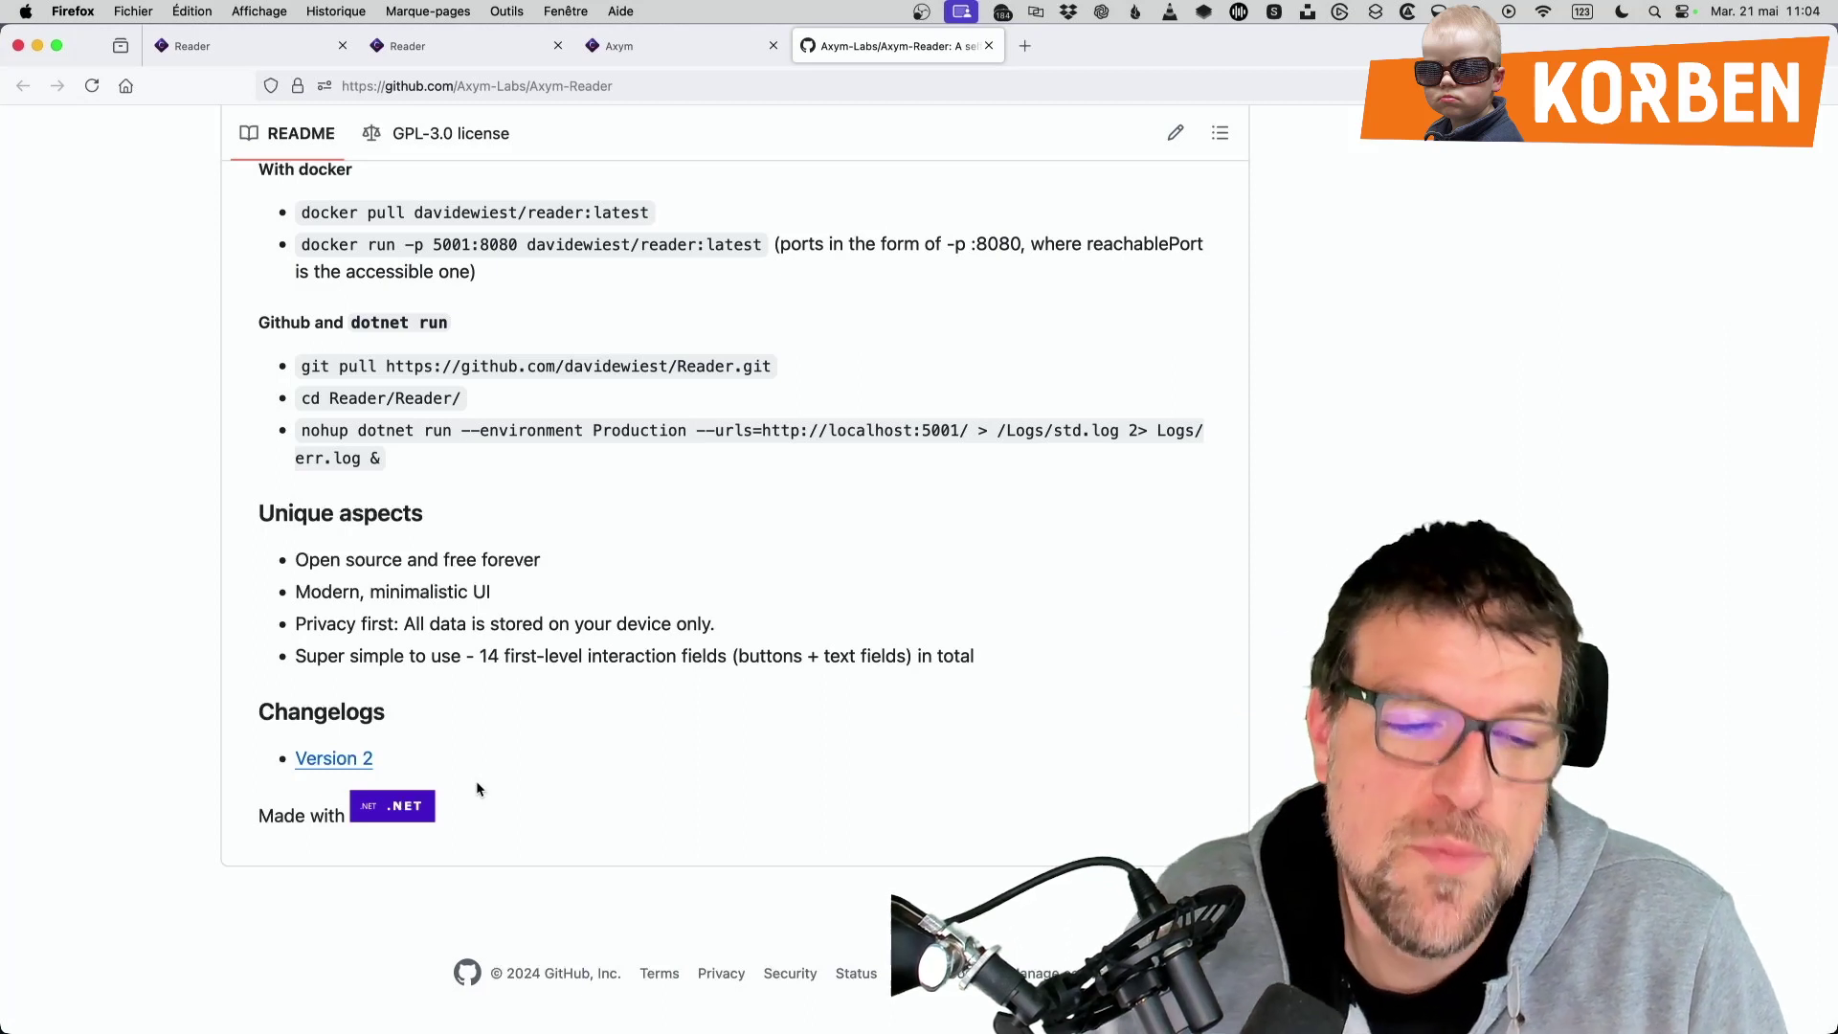
pyautogui.press('Home')
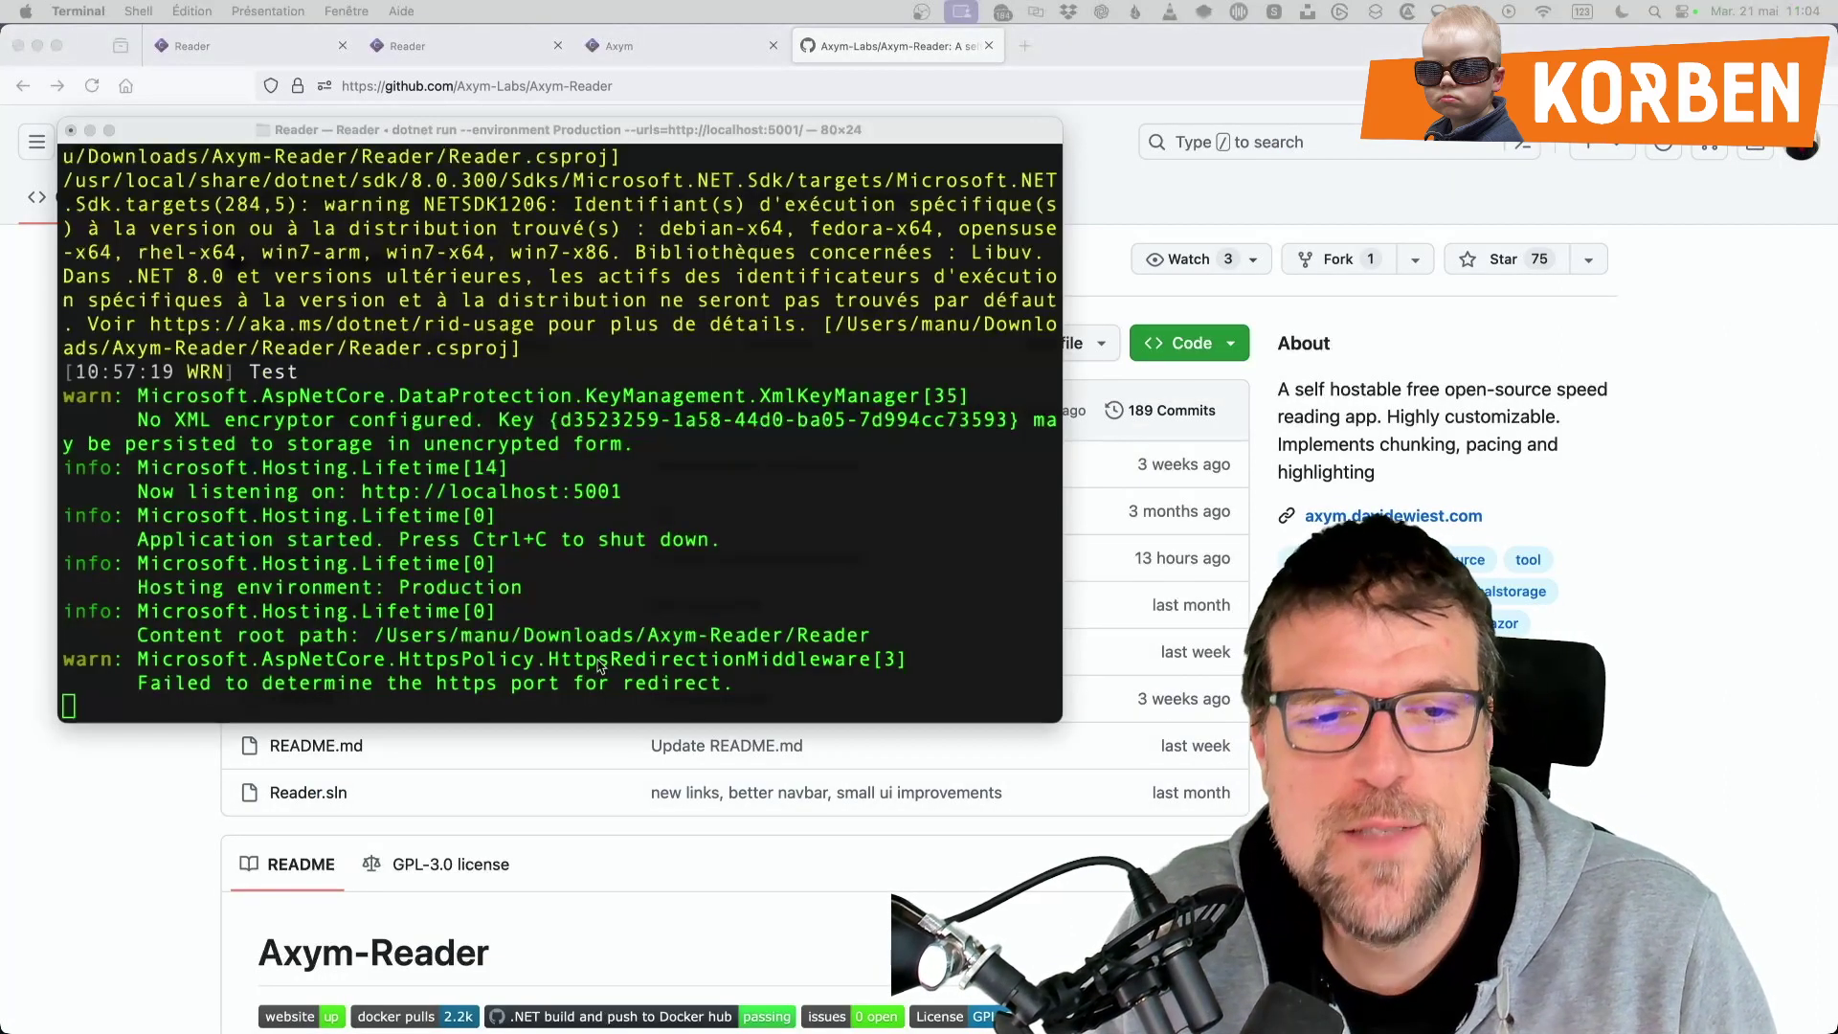
# Stop the running Axym server in Terminal and switch back to the repository page in Firefox
pyautogui.click(600, 666)
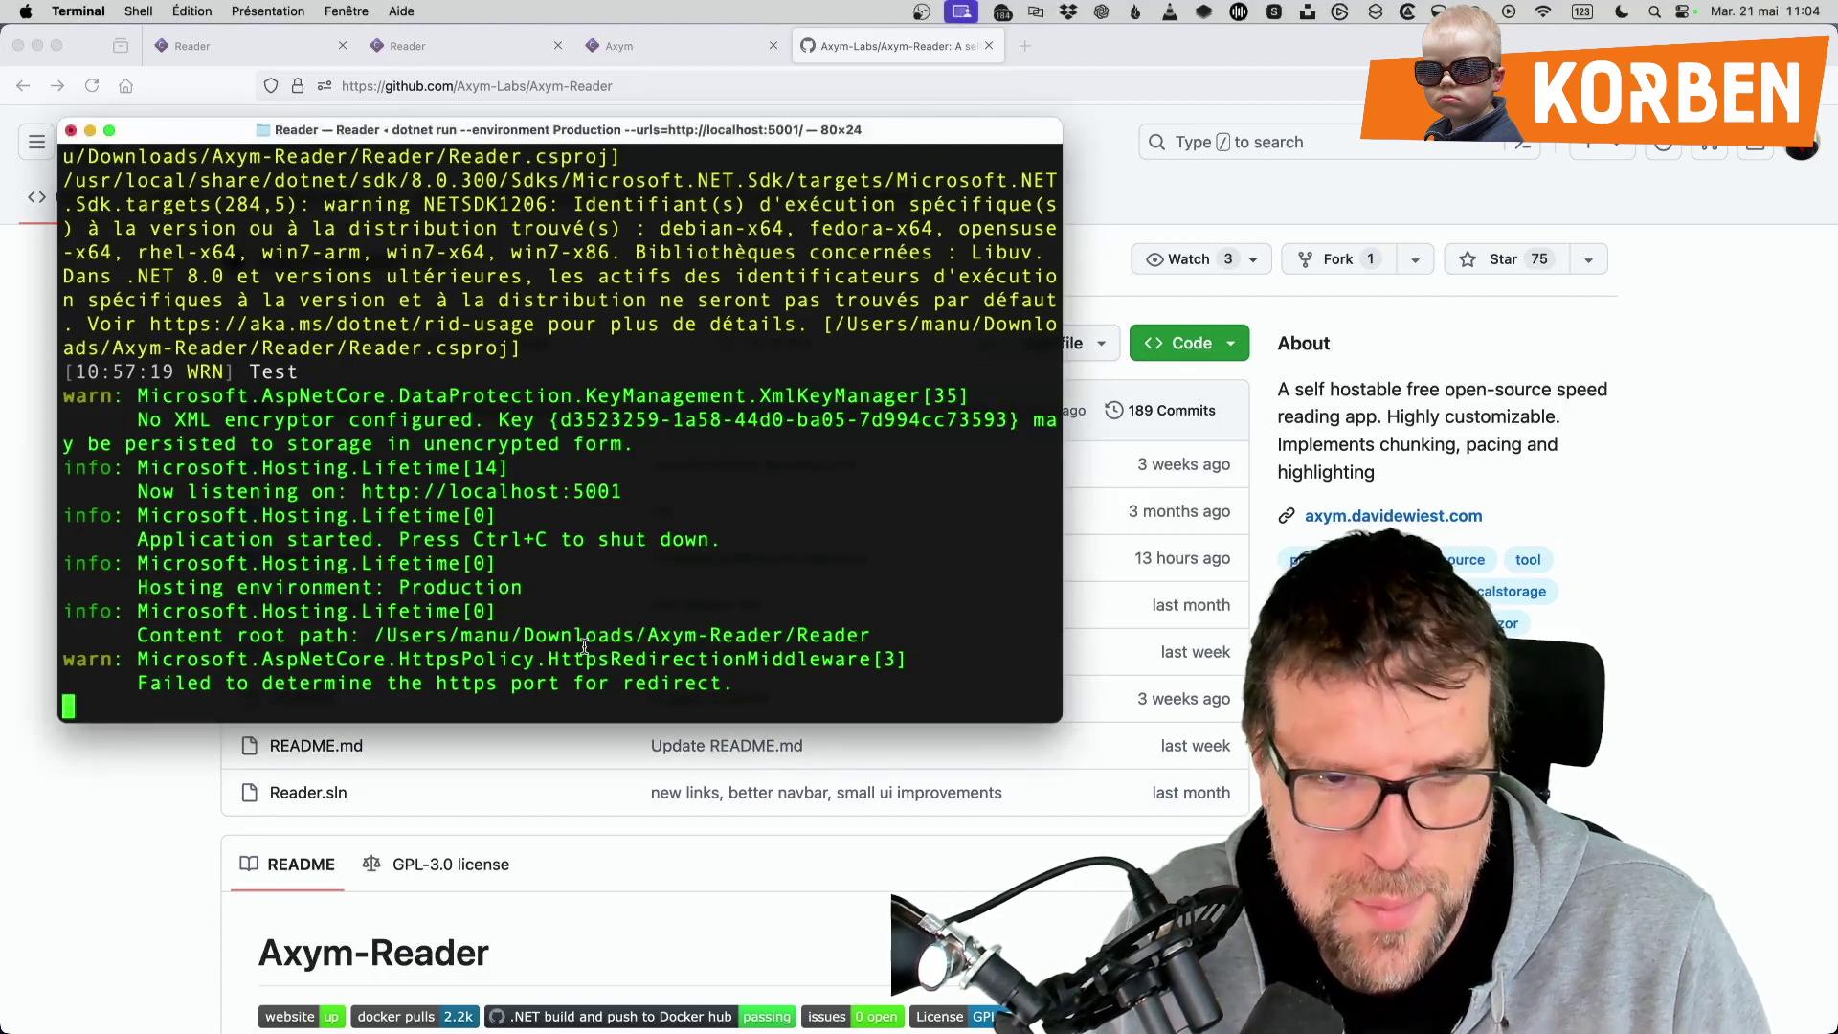
pyautogui.hotkey('ctrl', 'c')
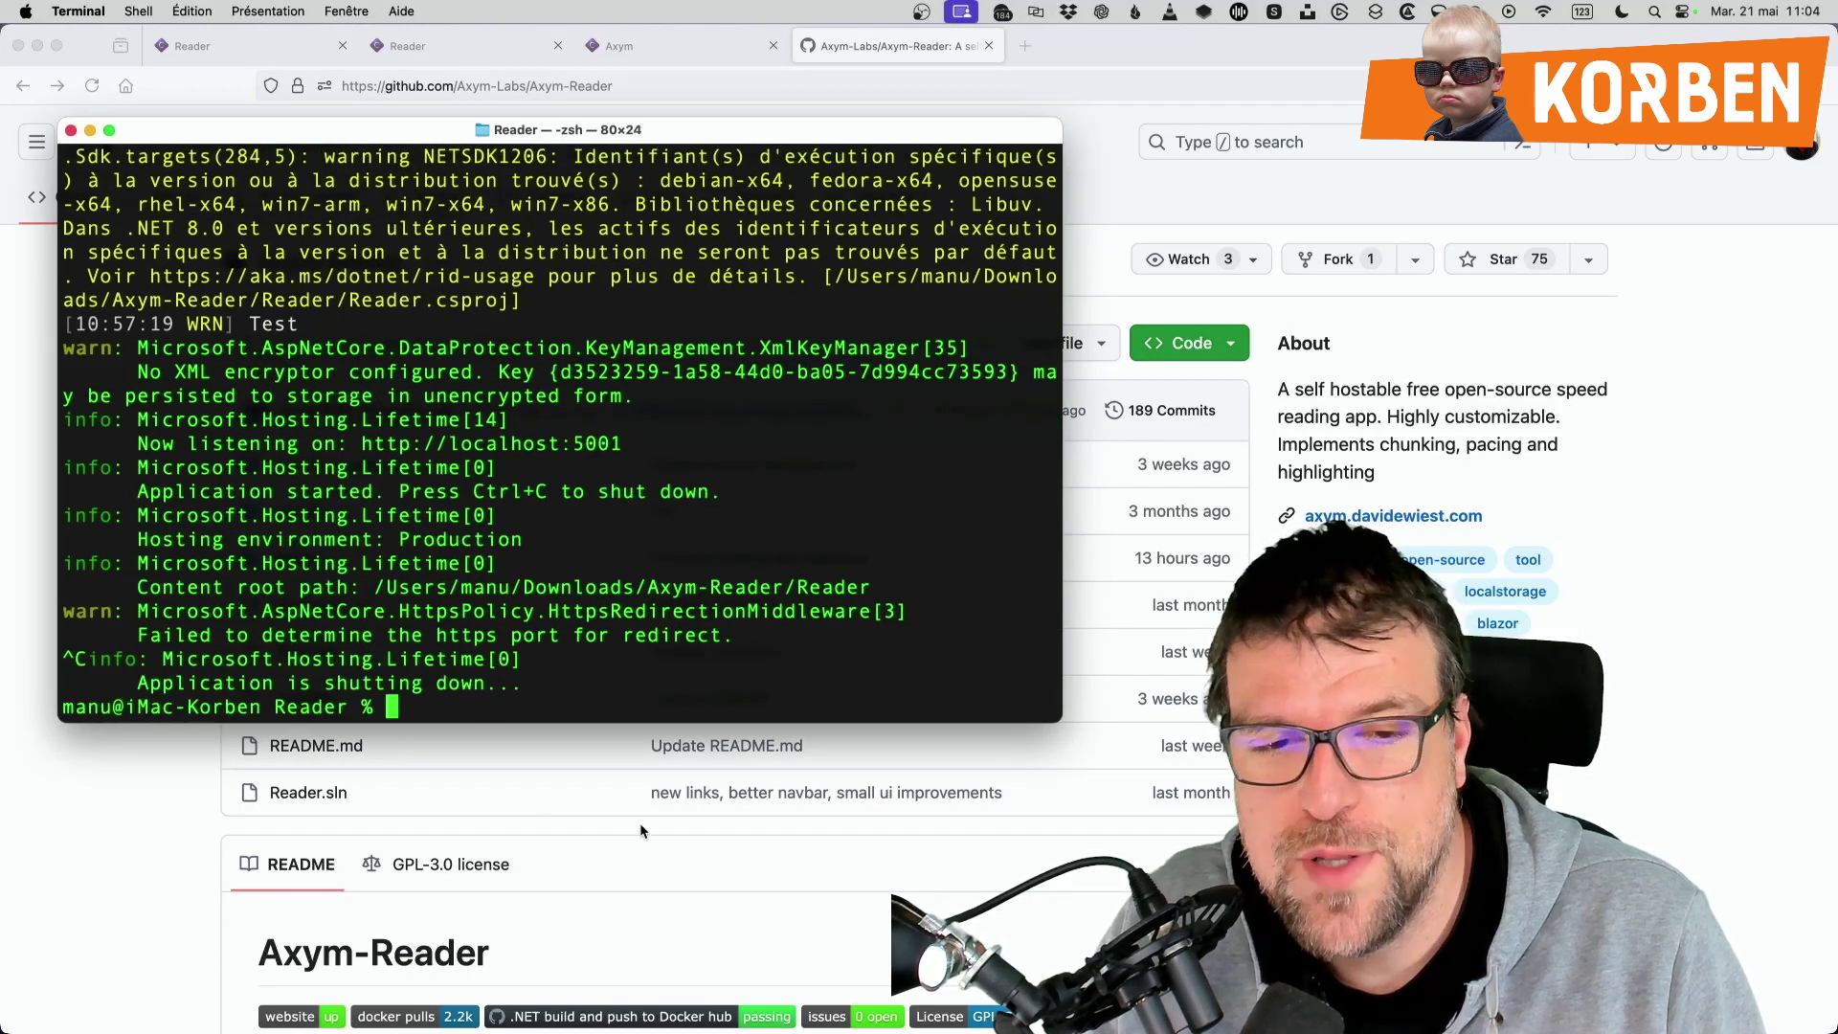
pyautogui.click(713, 888)
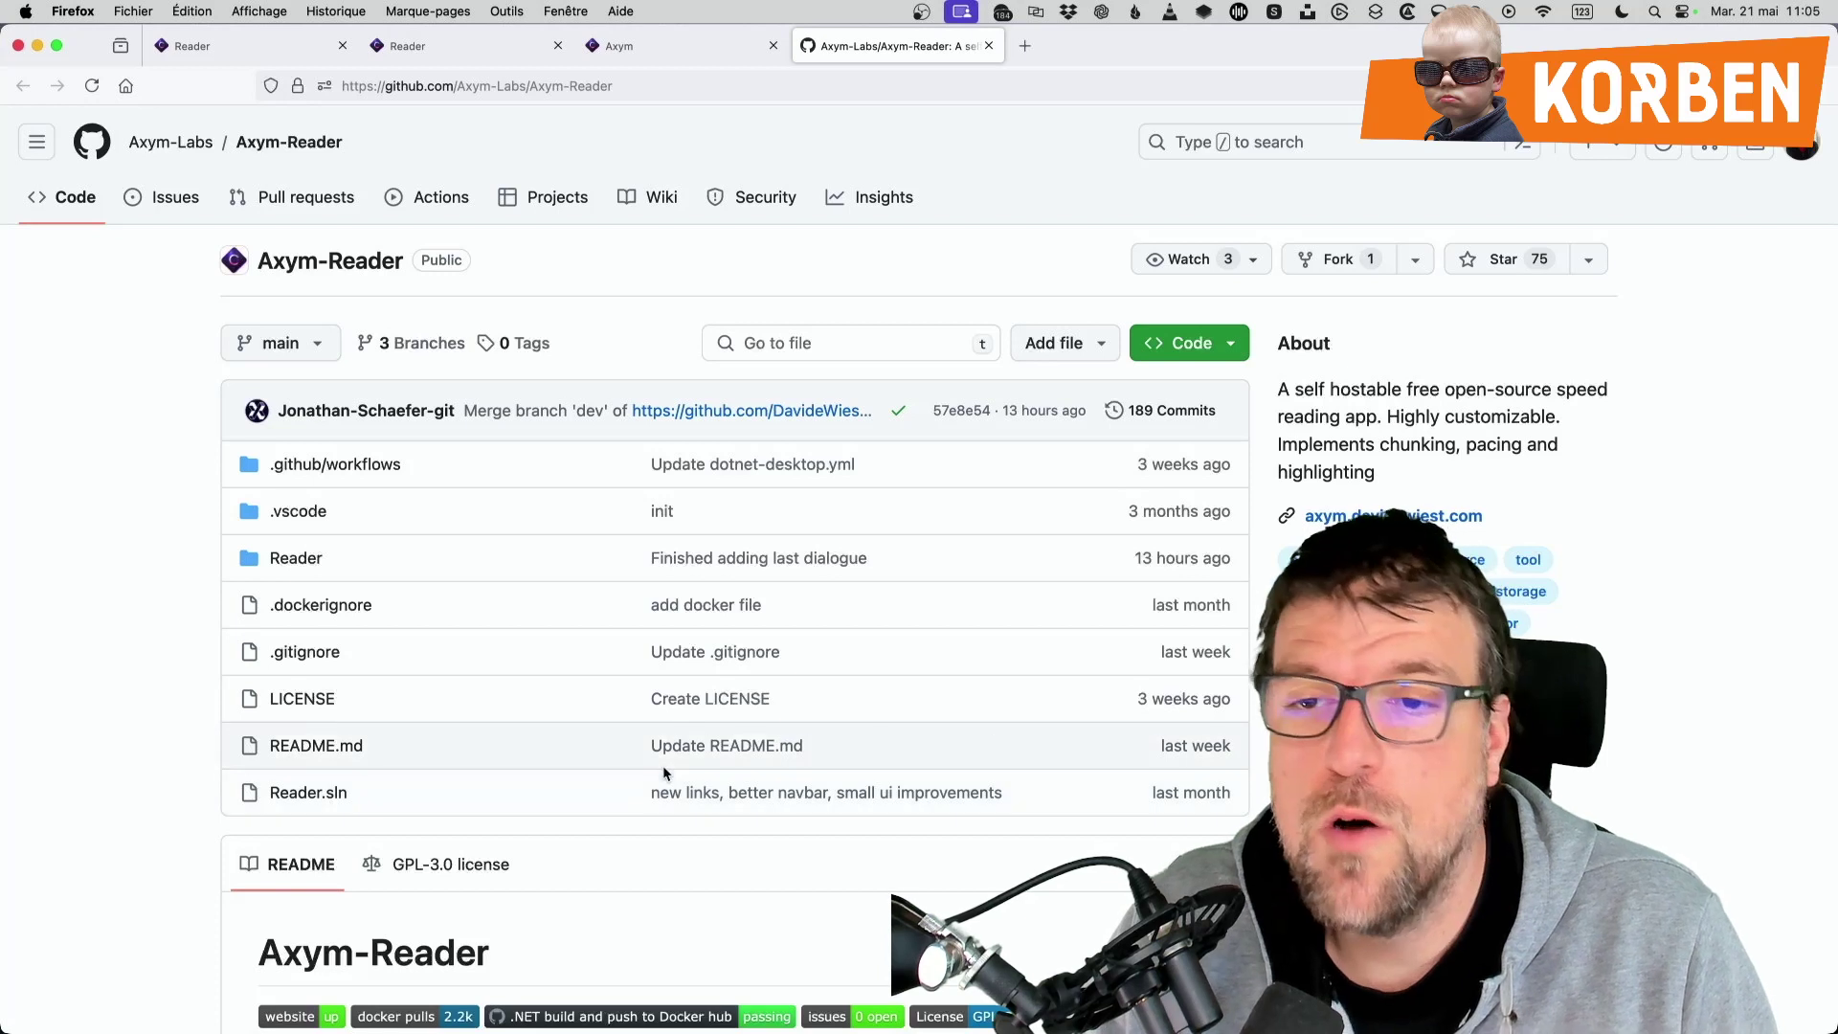